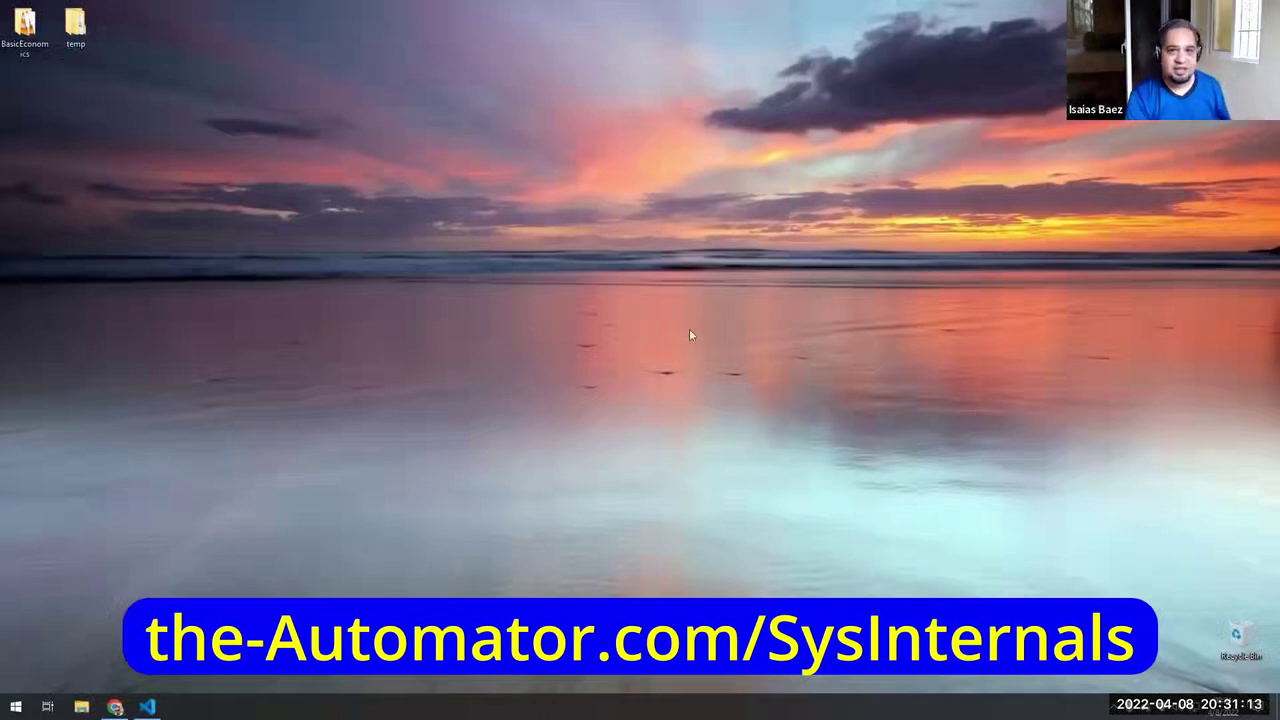
- Open a new File Explorer window with the Win+E shortcut
key("super")
key("super+e")
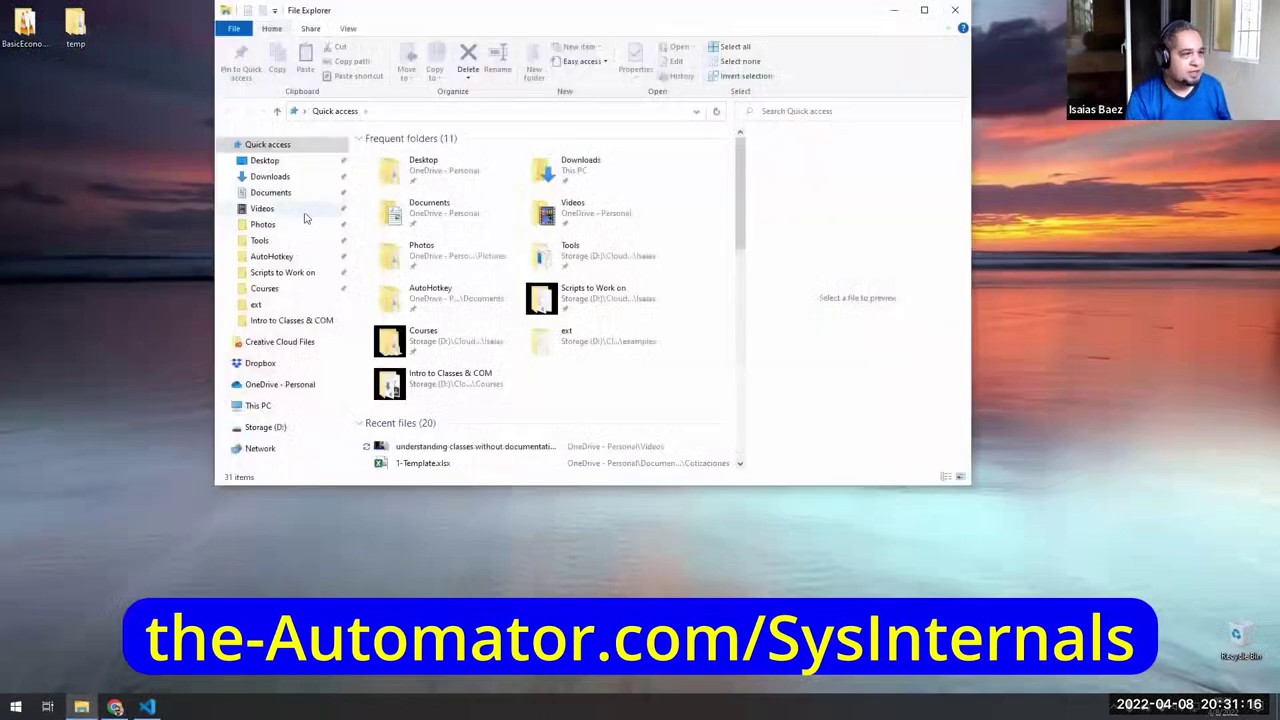
- Open the Tools folder and then its SysinternalsSuite subfolder
left_click(259, 240)
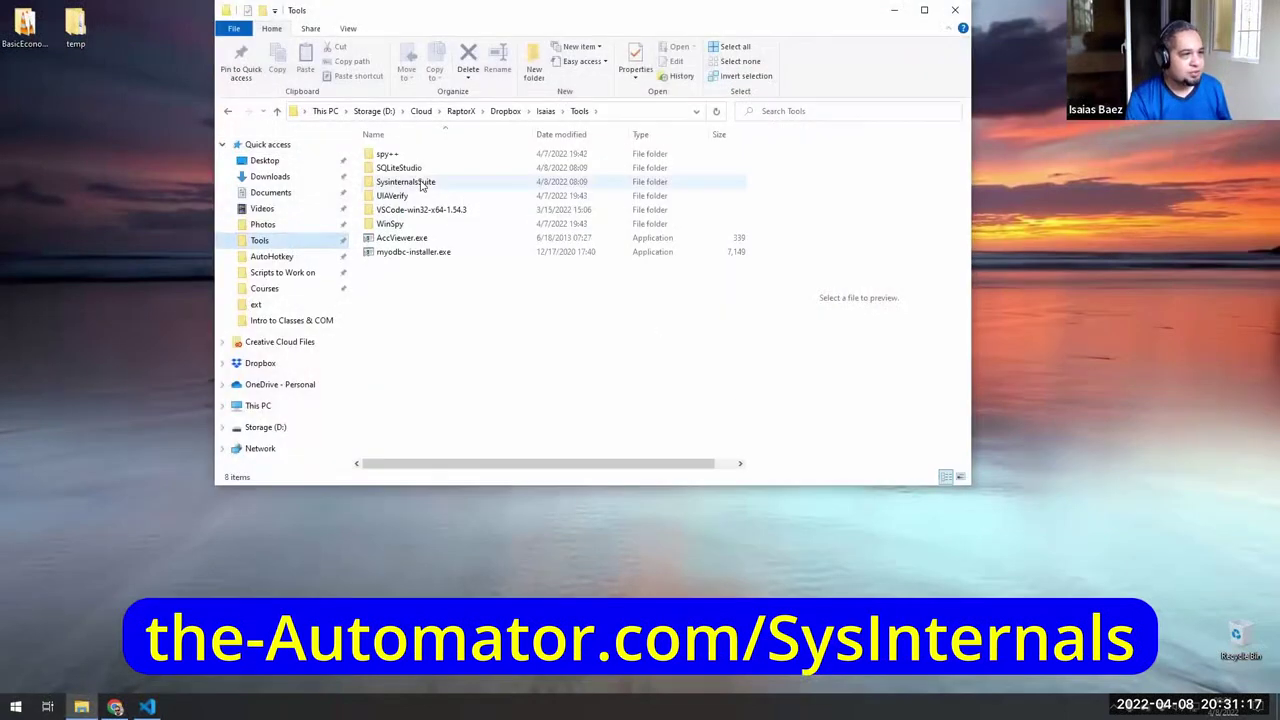
left_click(420, 183)
double_click(420, 183)
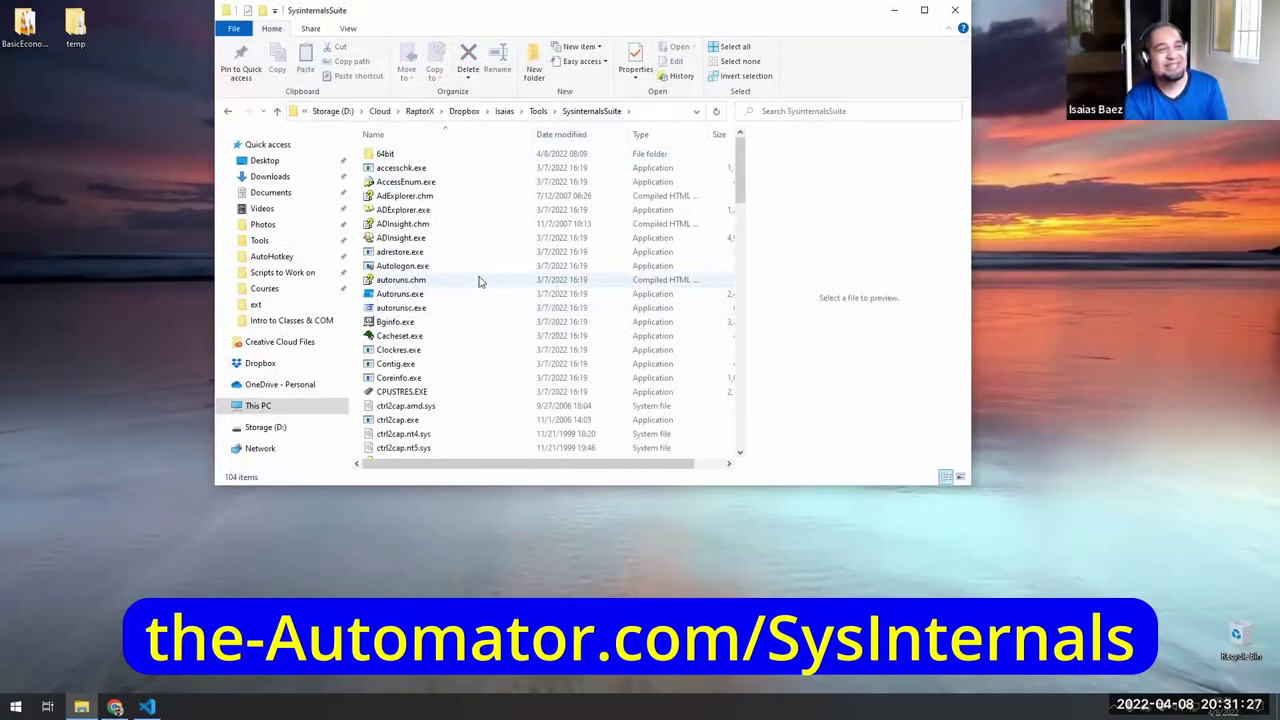
- Scroll through the SysinternalsSuite utilities, selecting Dbgview.exe and then procexp.exe
scroll(456, 313, "down", 3)
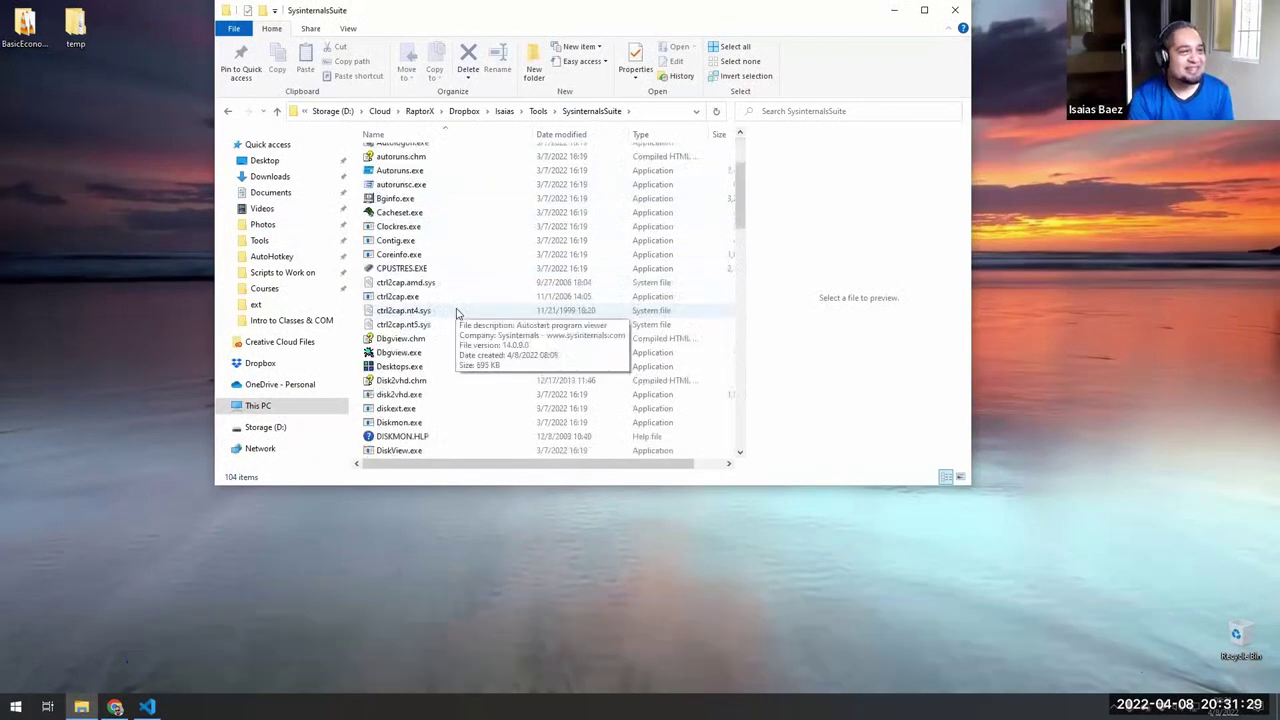
scroll(456, 313, "down", 4)
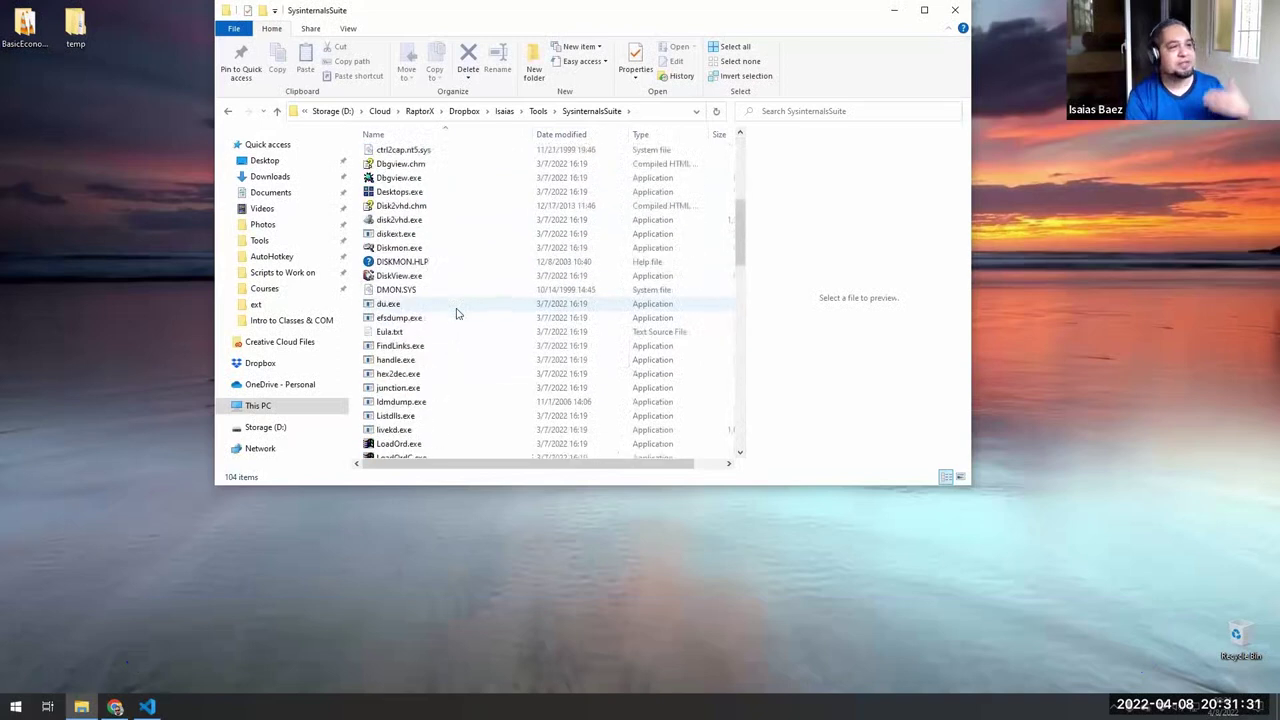
scroll(456, 313, "up", 4)
scroll(456, 313, "down", 3)
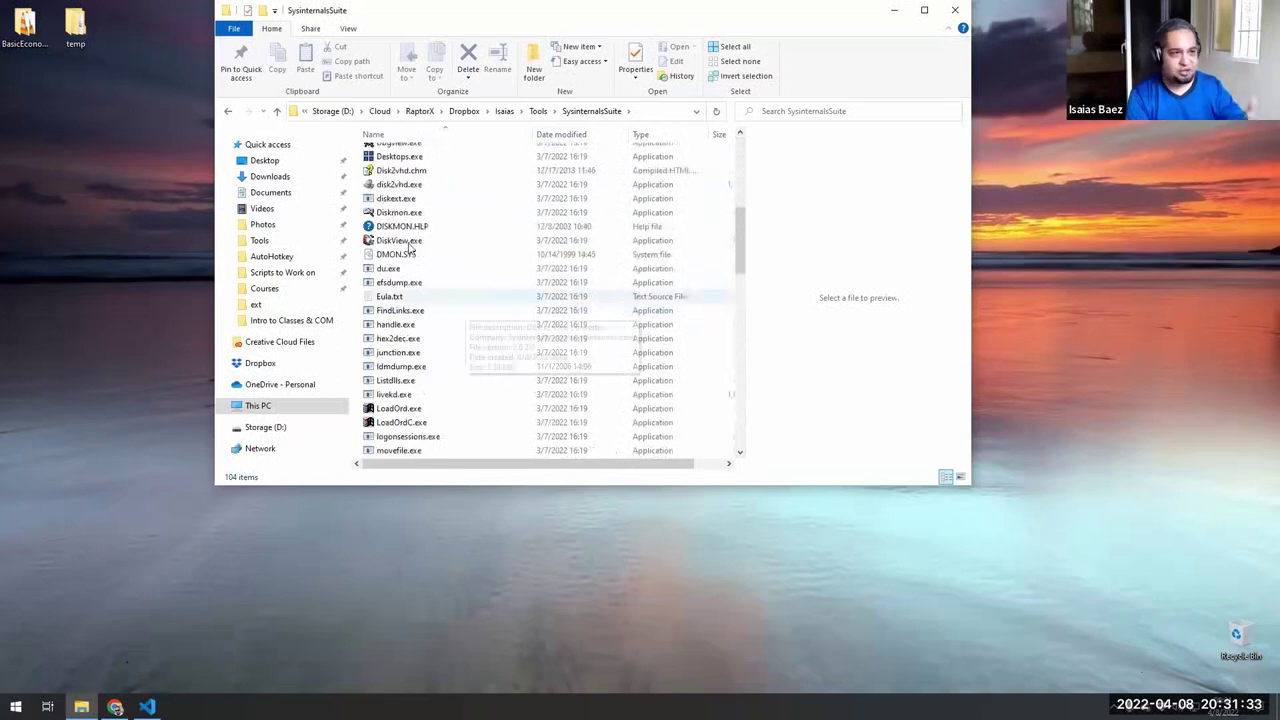
scroll(457, 220, "up", 1)
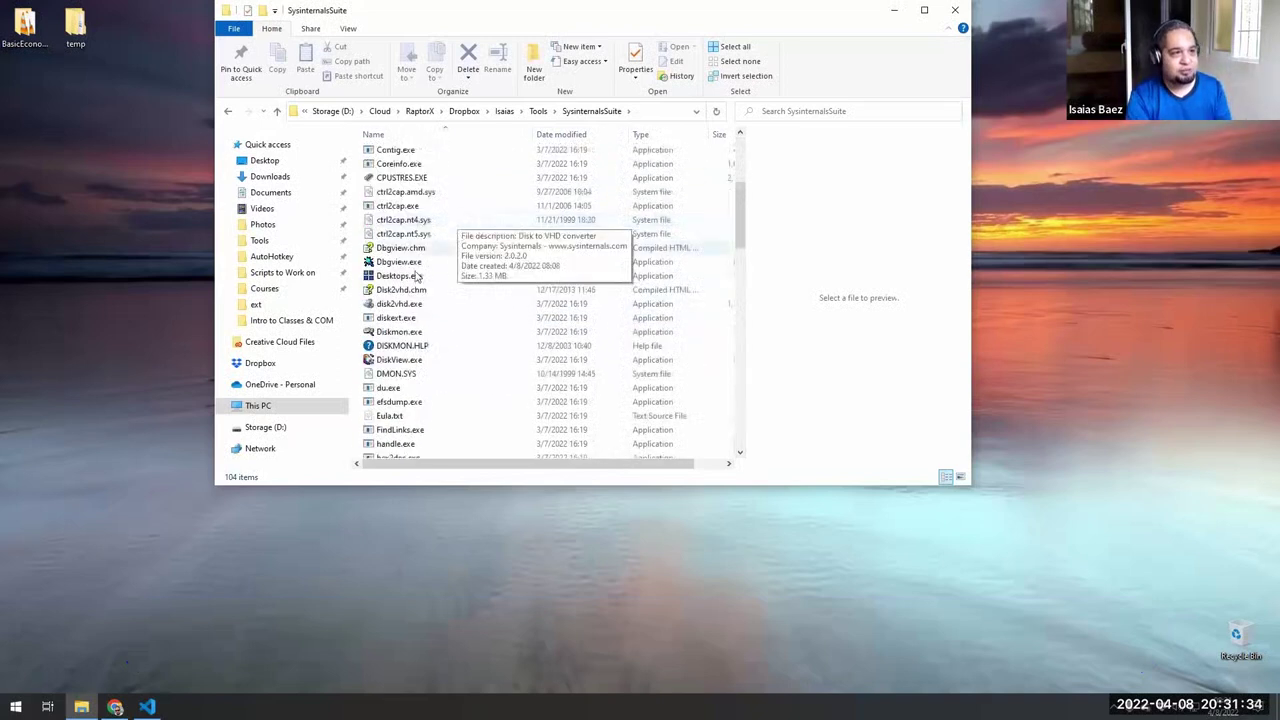
left_click(405, 262)
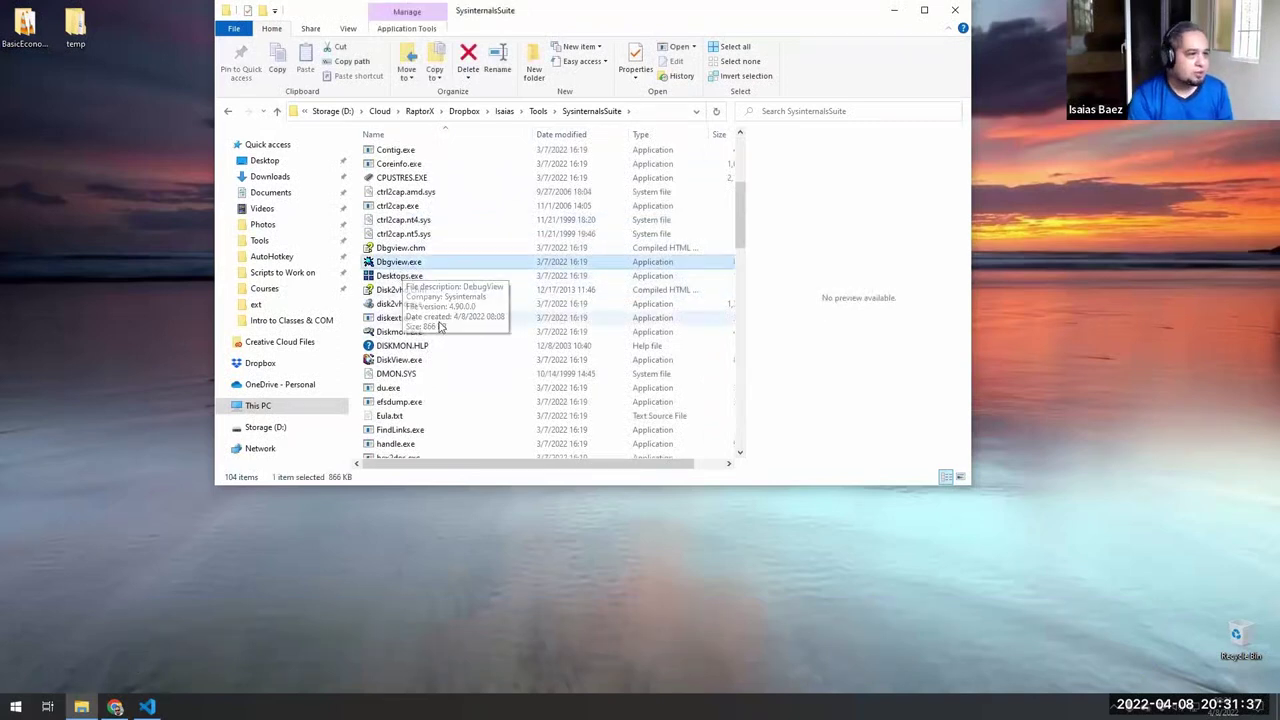
scroll(455, 345, "down", 6)
scroll(479, 363, "down", 5)
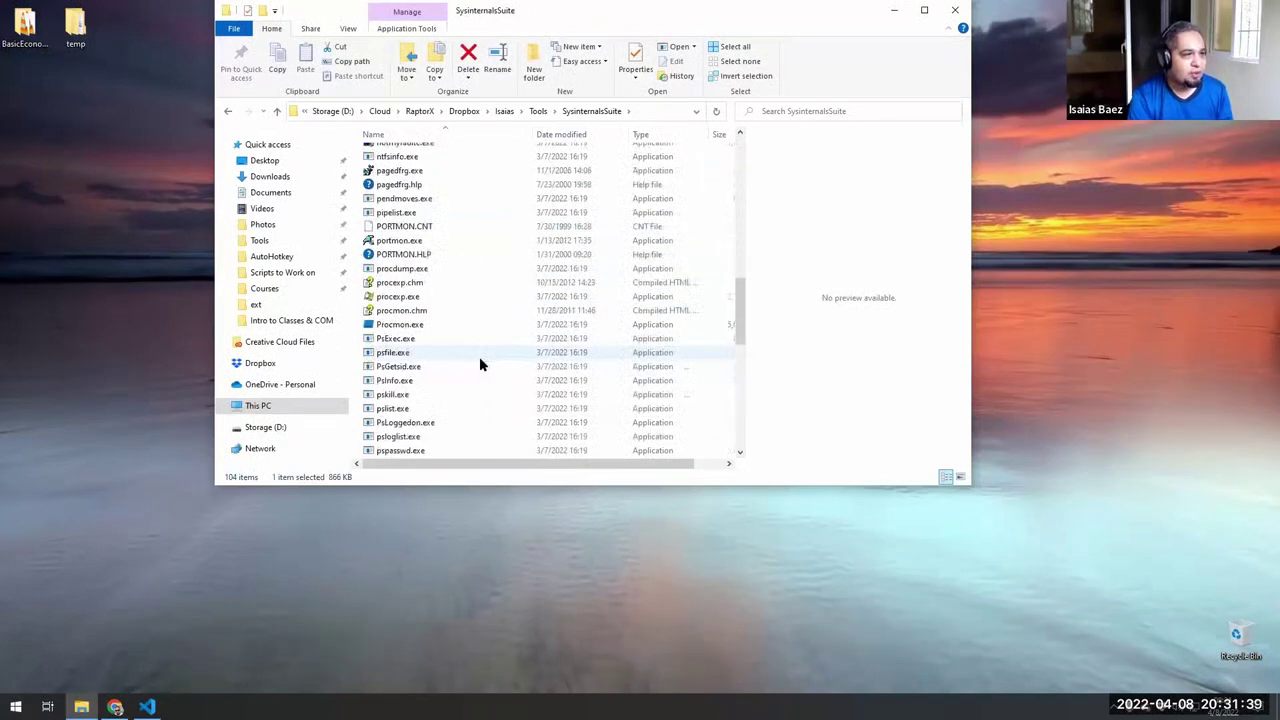
left_click(395, 298)
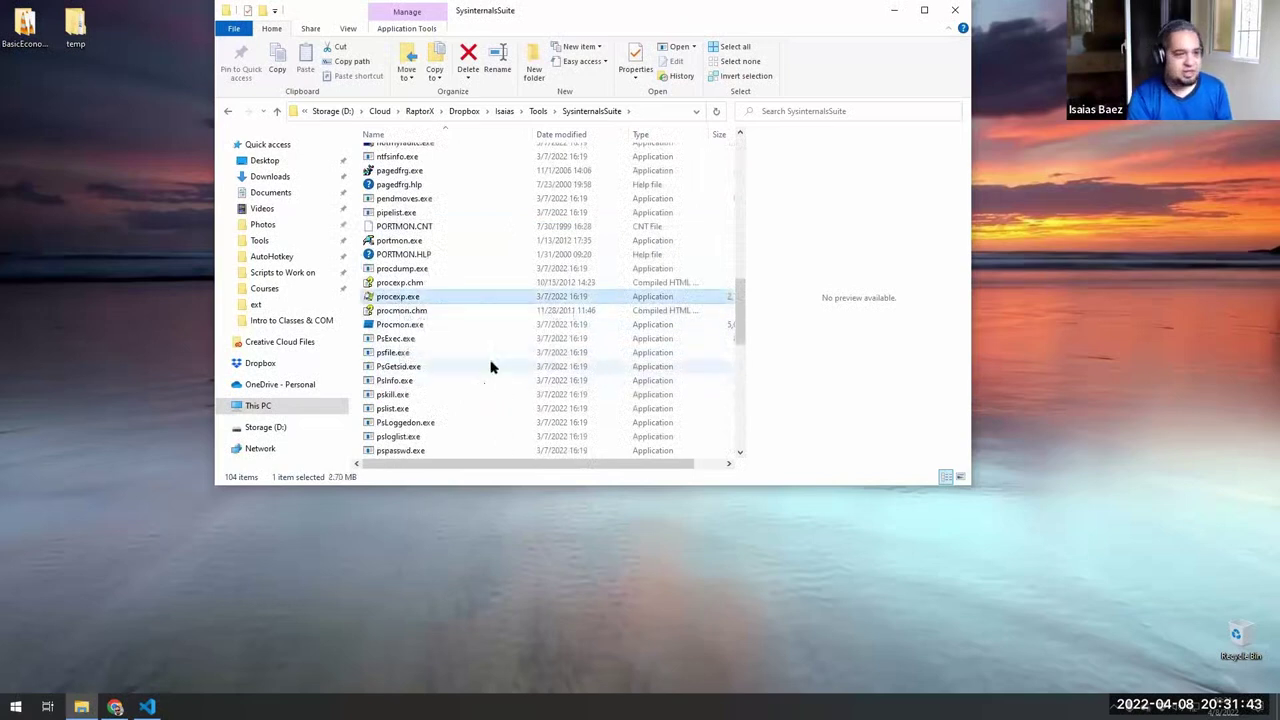
- Launch Task Manager from the taskbar, which opens Process Explorer, then close it
right_click(582, 706)
left_click(649, 639)
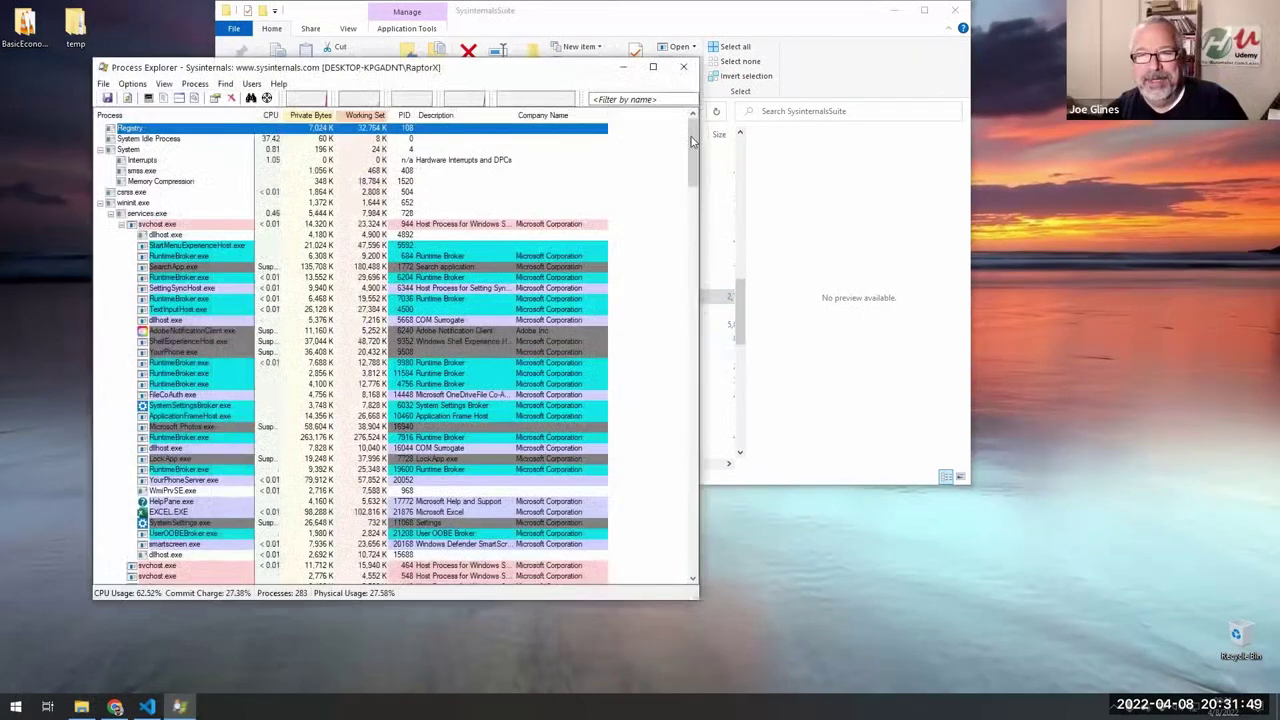
left_click(691, 483)
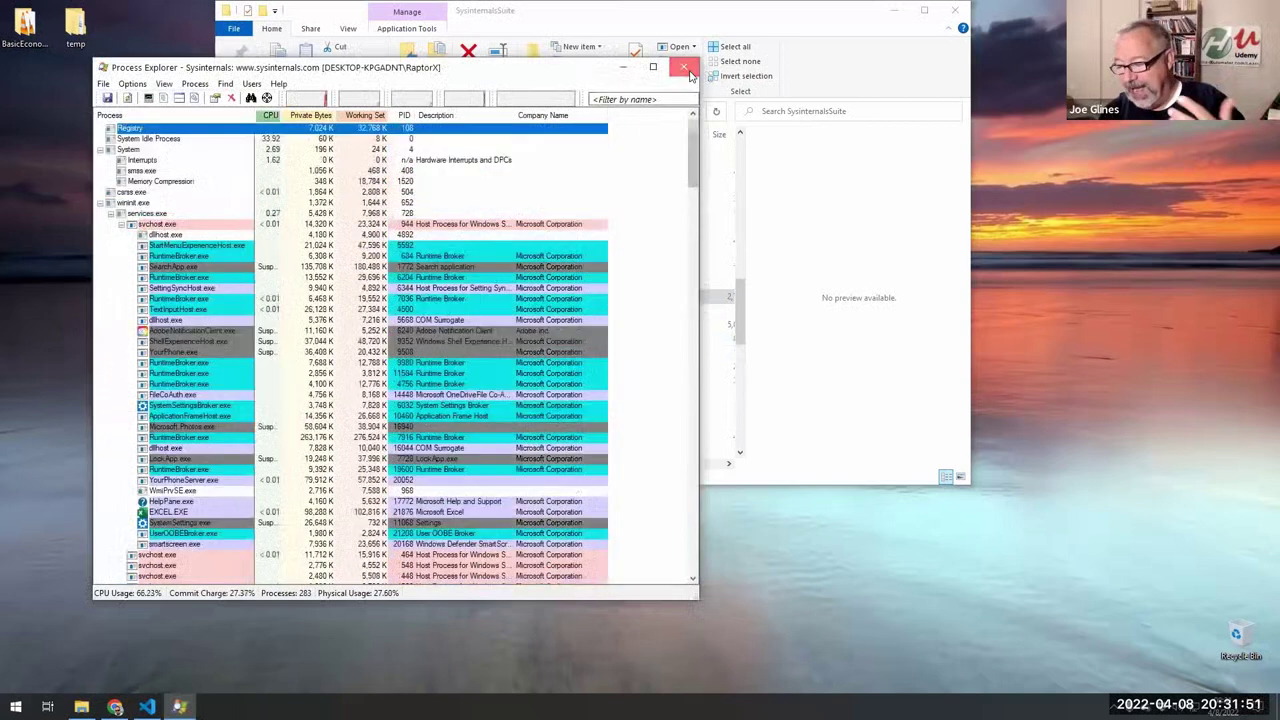
left_click(684, 67)
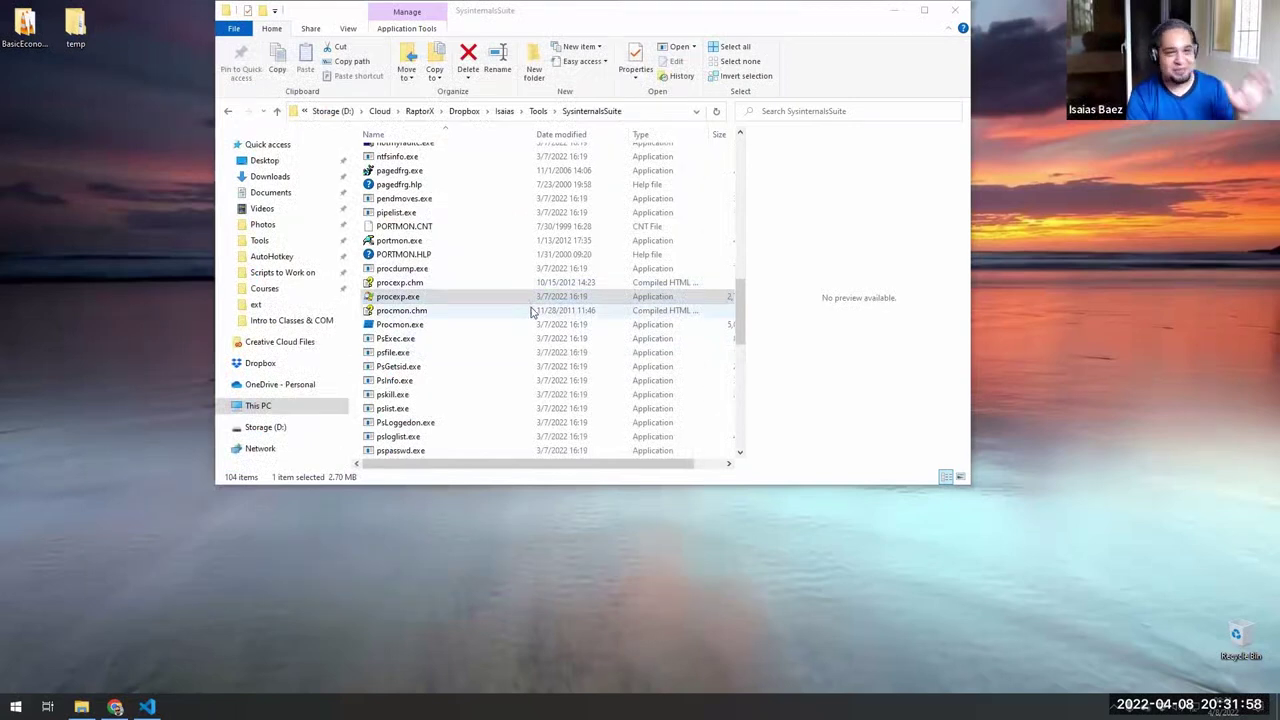
- Launch Process Monitor from Procmon.exe, select an Explorer.EXE registry event and widen the Operation column
double_click(400, 325)
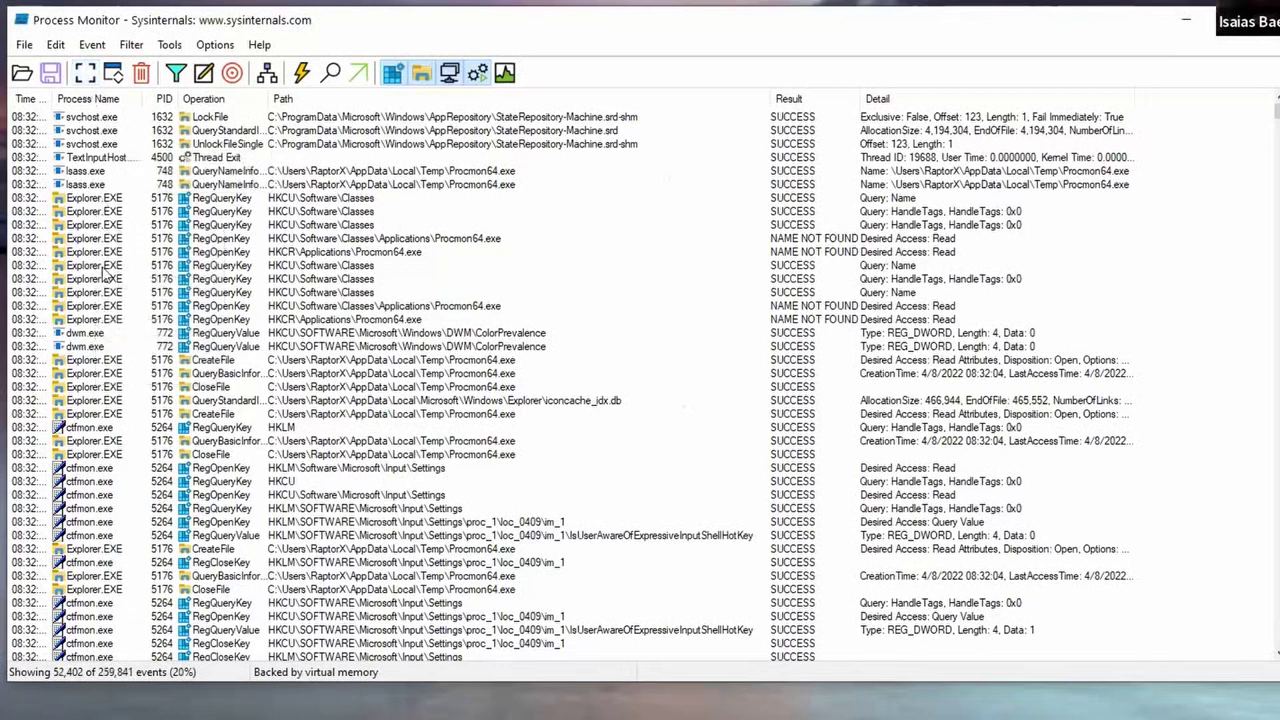
left_click(324, 213)
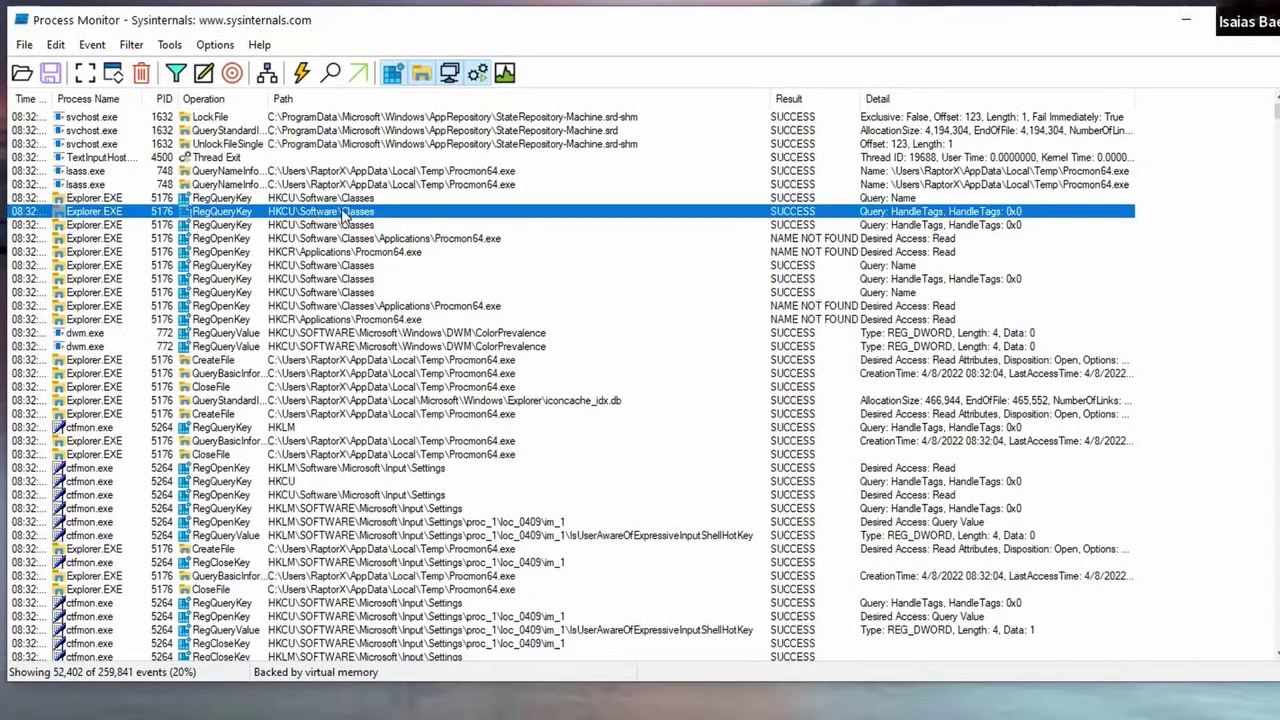
scroll(353, 363, "down", 11)
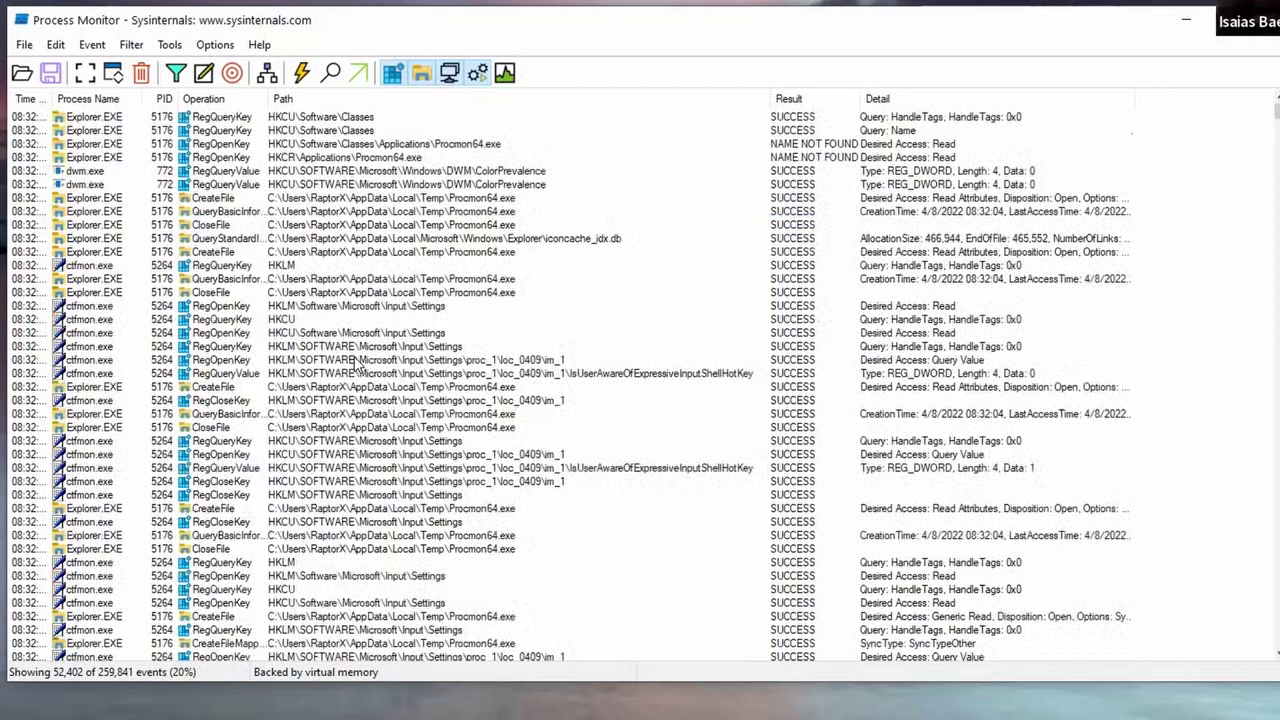
left_click_drag(265, 99, 295, 99)
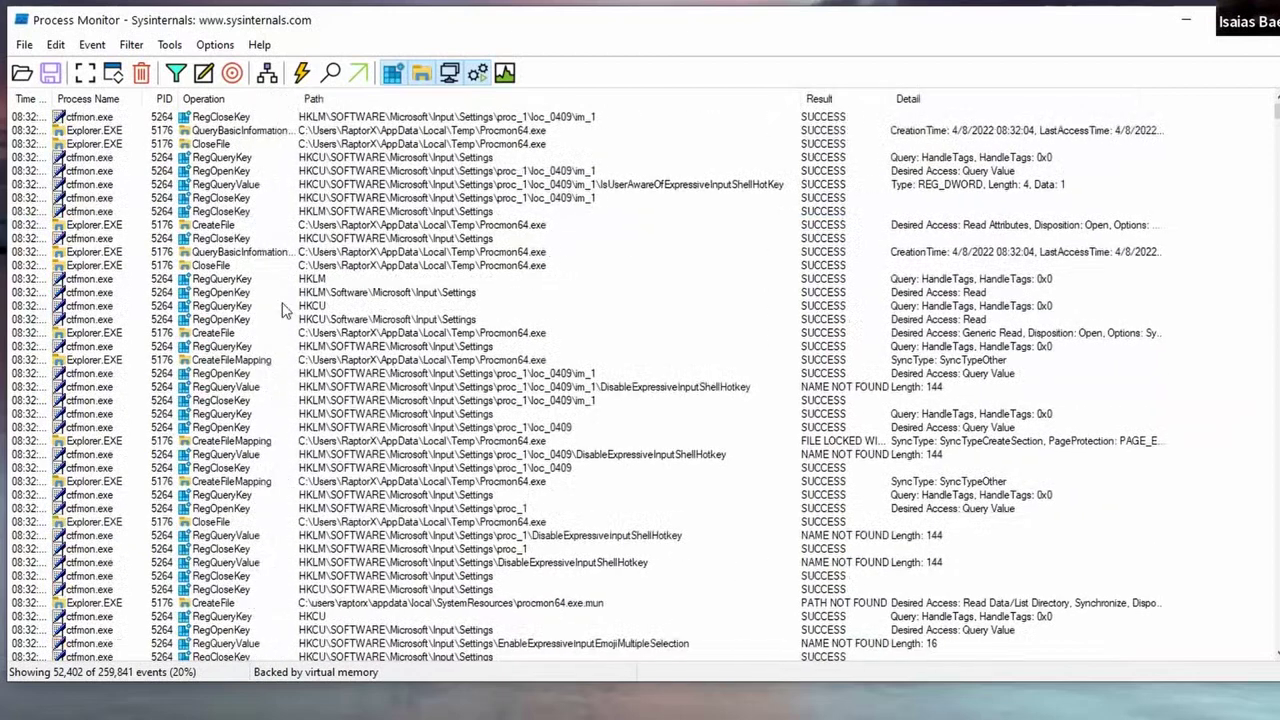
- Browse the captured events, selecting Zoom.exe UDP Send and Receive and a CoreSync.exe CreateFile event
scroll(410, 150, "down", 20)
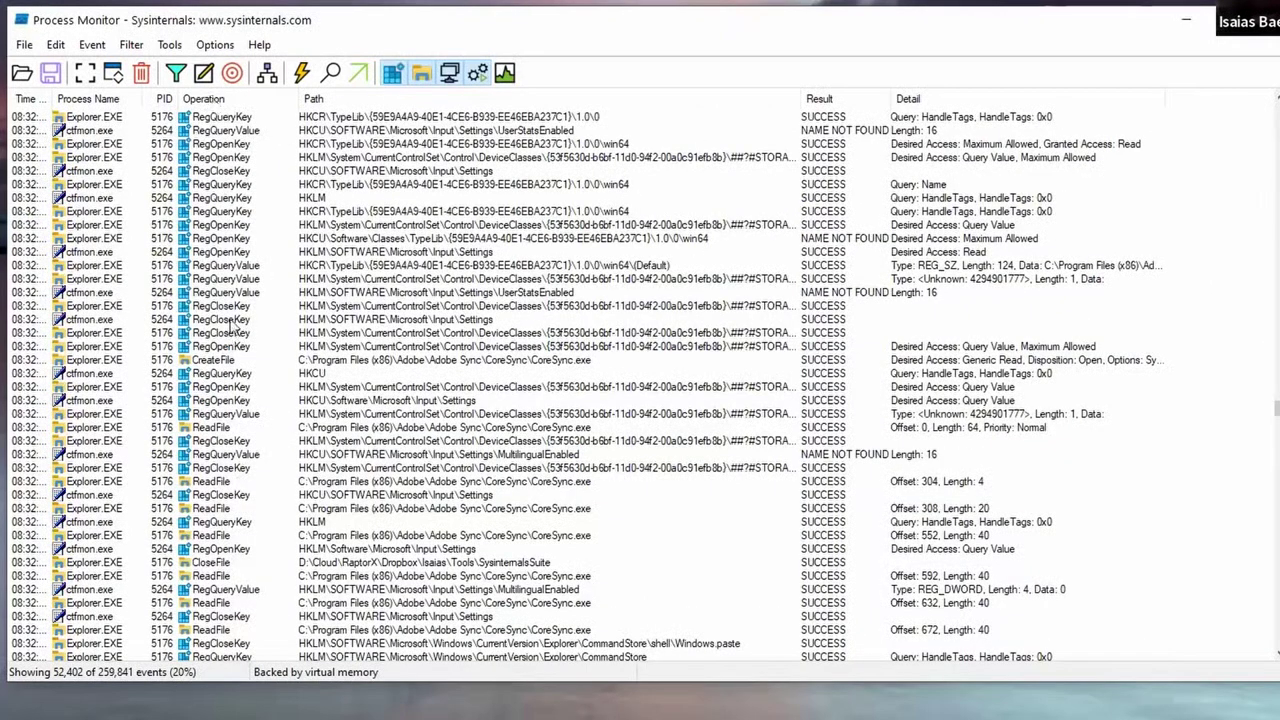
scroll(232, 325, "down", 20)
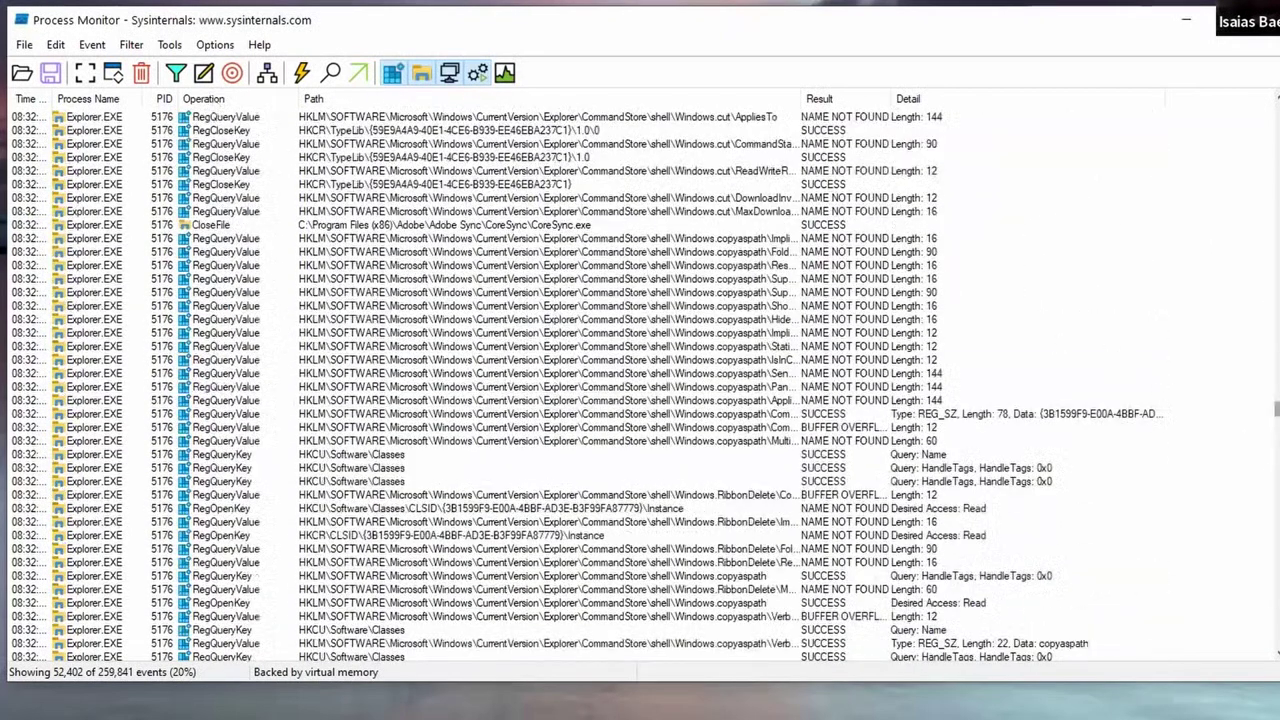
left_click_drag(1276, 410, 1274, 610)
left_click(210, 374)
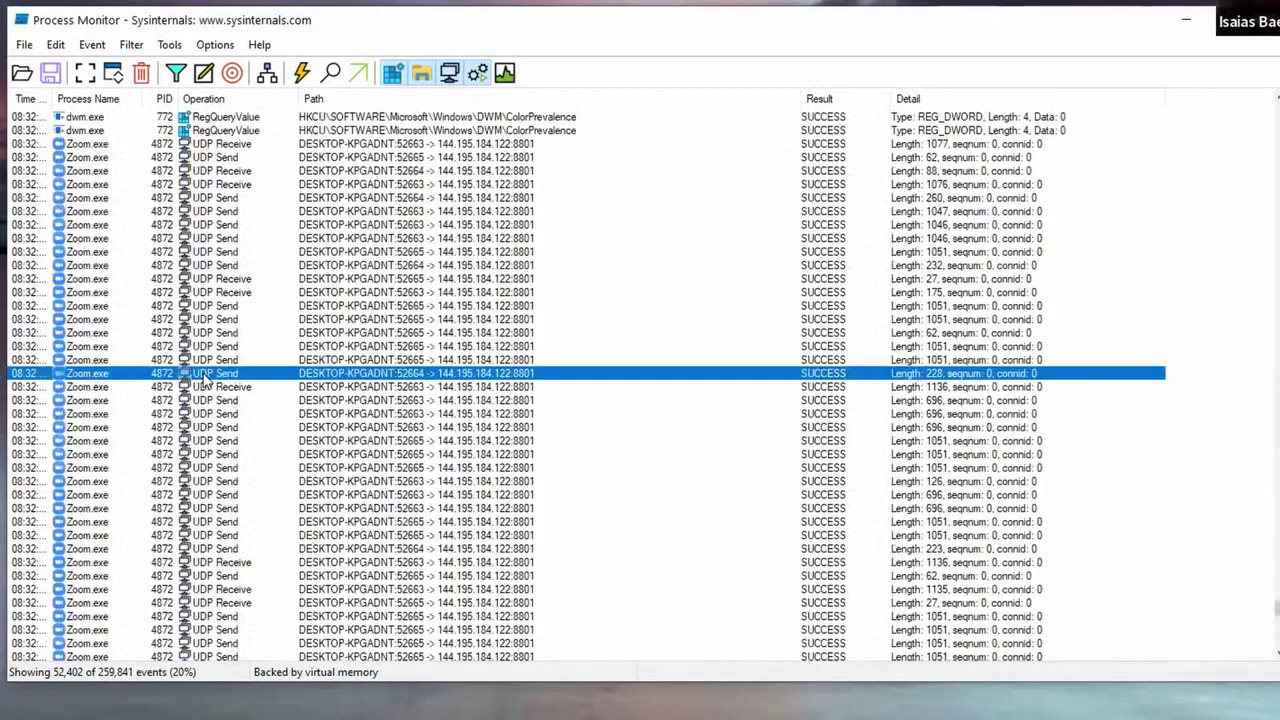
left_click(226, 390)
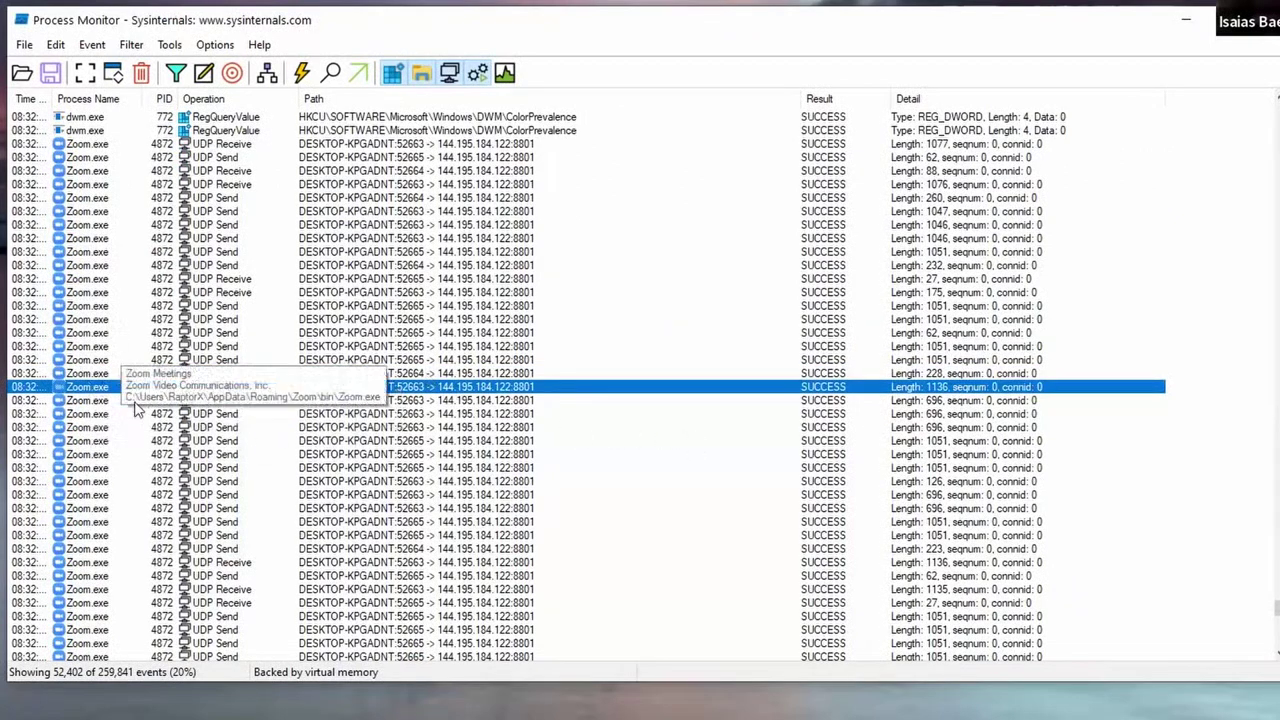
scroll(256, 378, "down", 6)
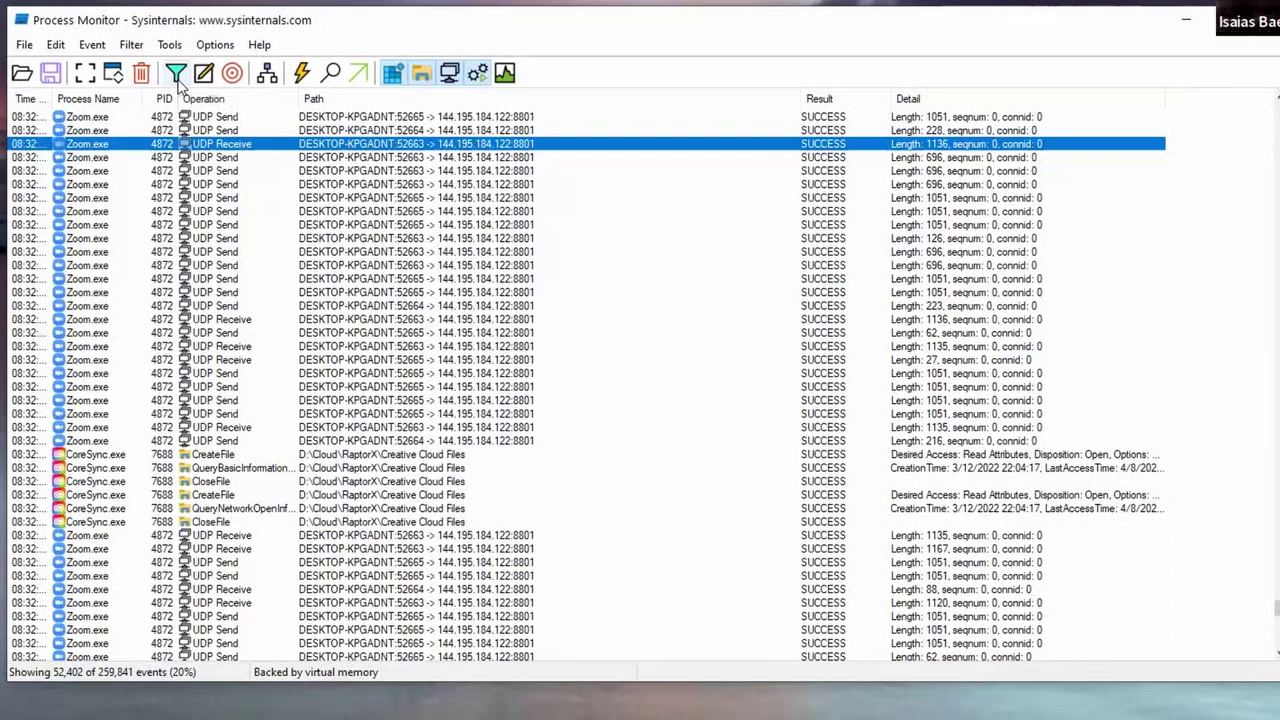
left_click(211, 456)
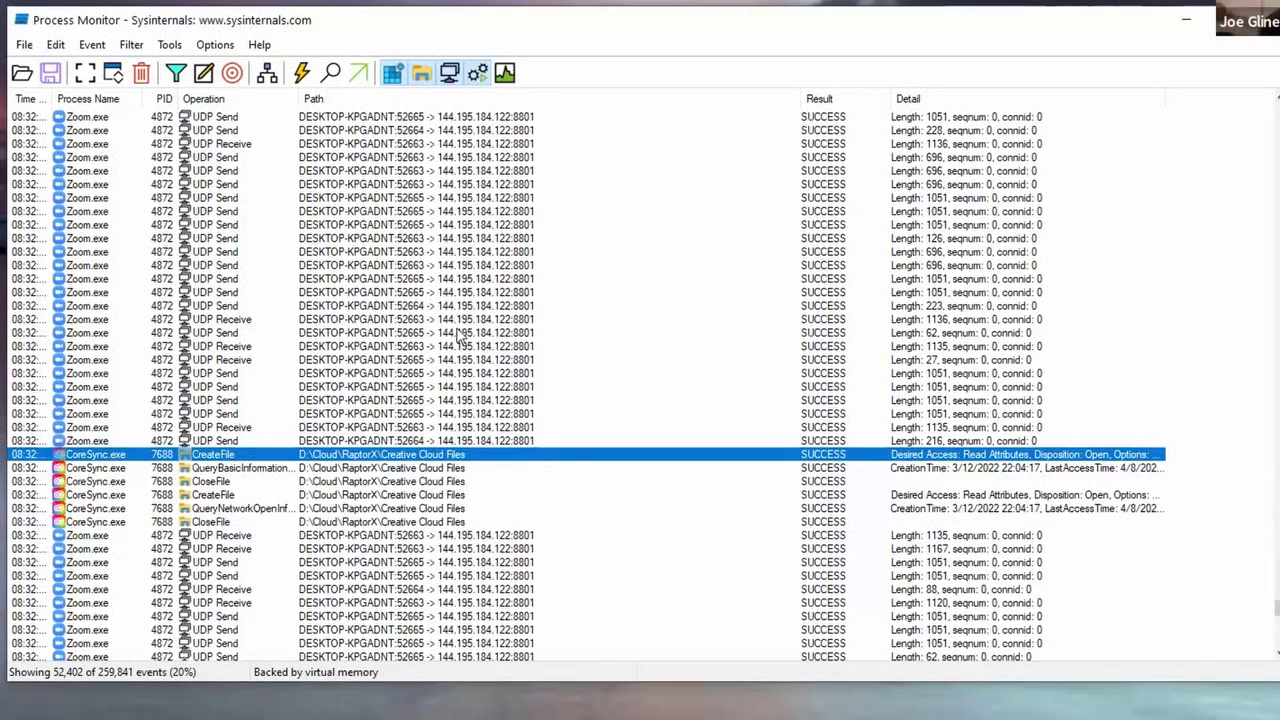
scroll(455, 330, "up", 10)
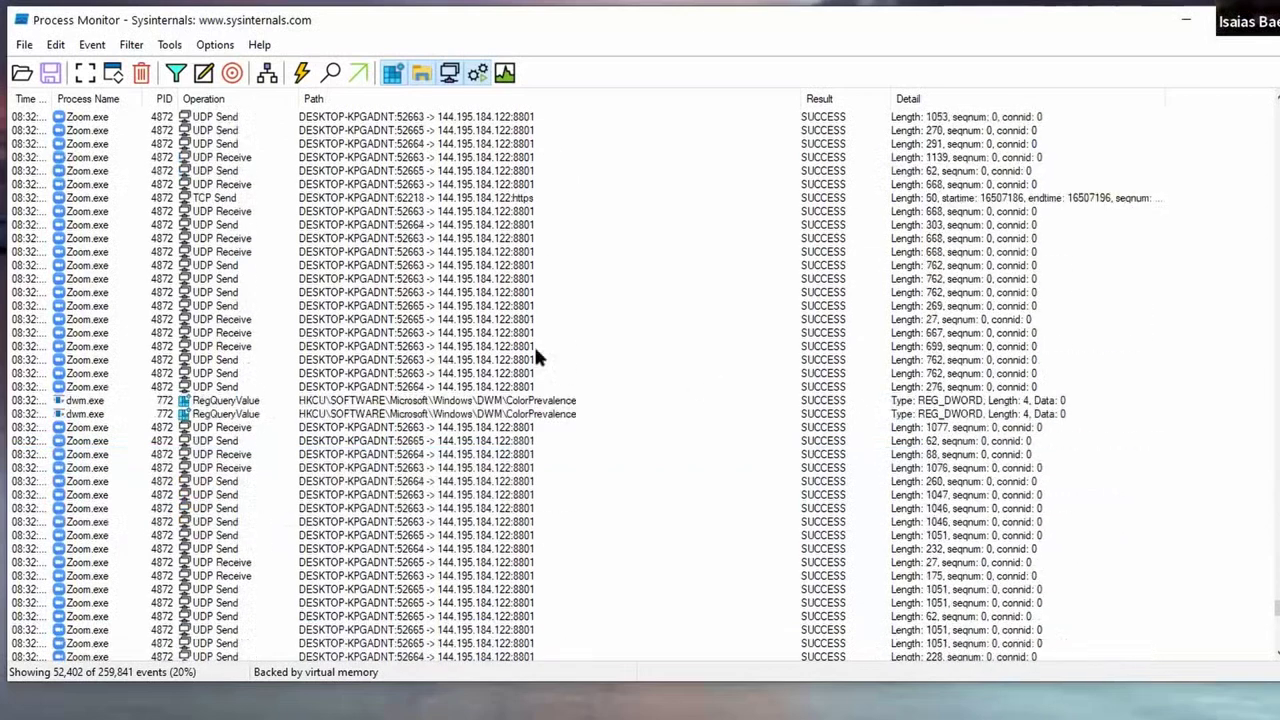
scroll(481, 215, "down", 15)
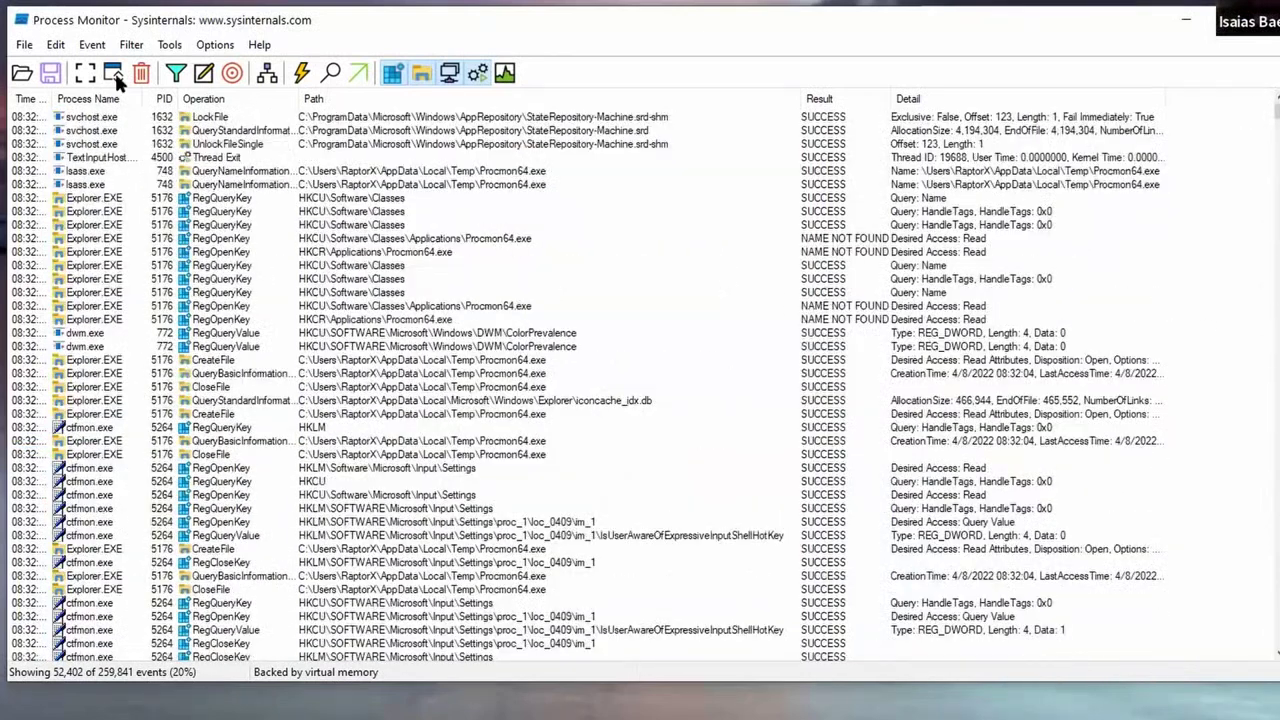
- Clear all captured events and look through the Edit menu commands
left_click(141, 72)
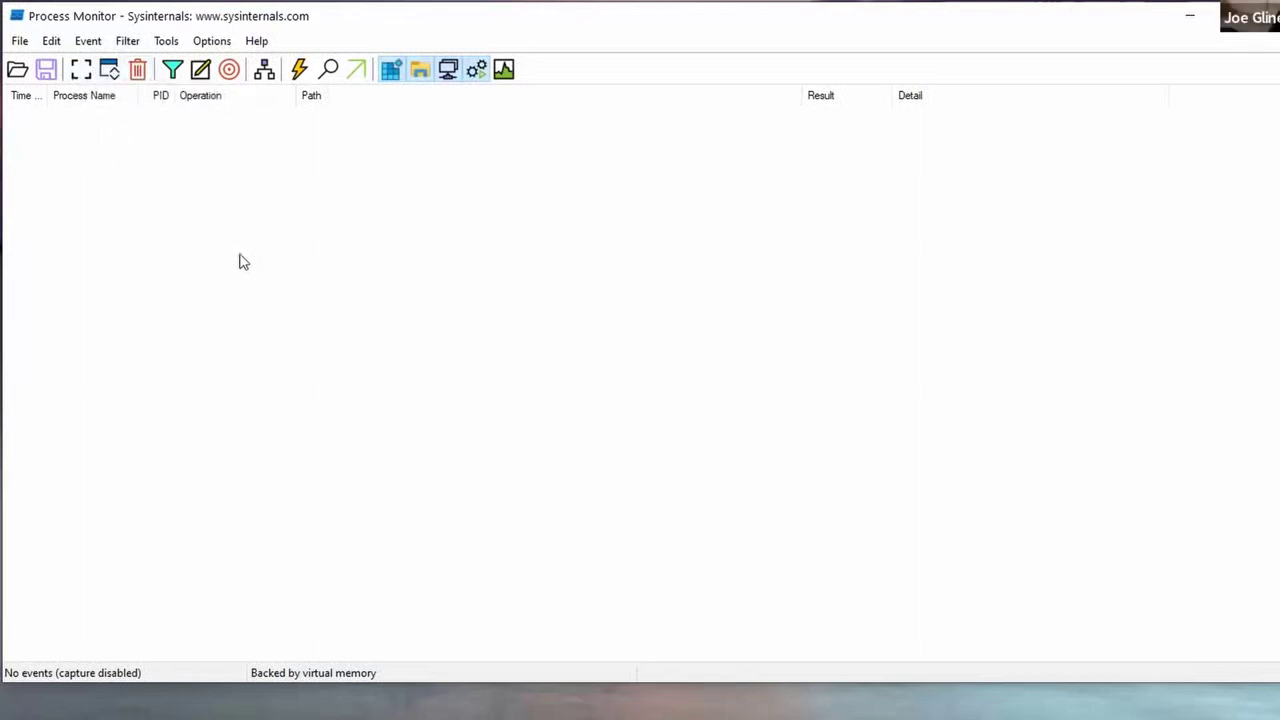
left_click(51, 41)
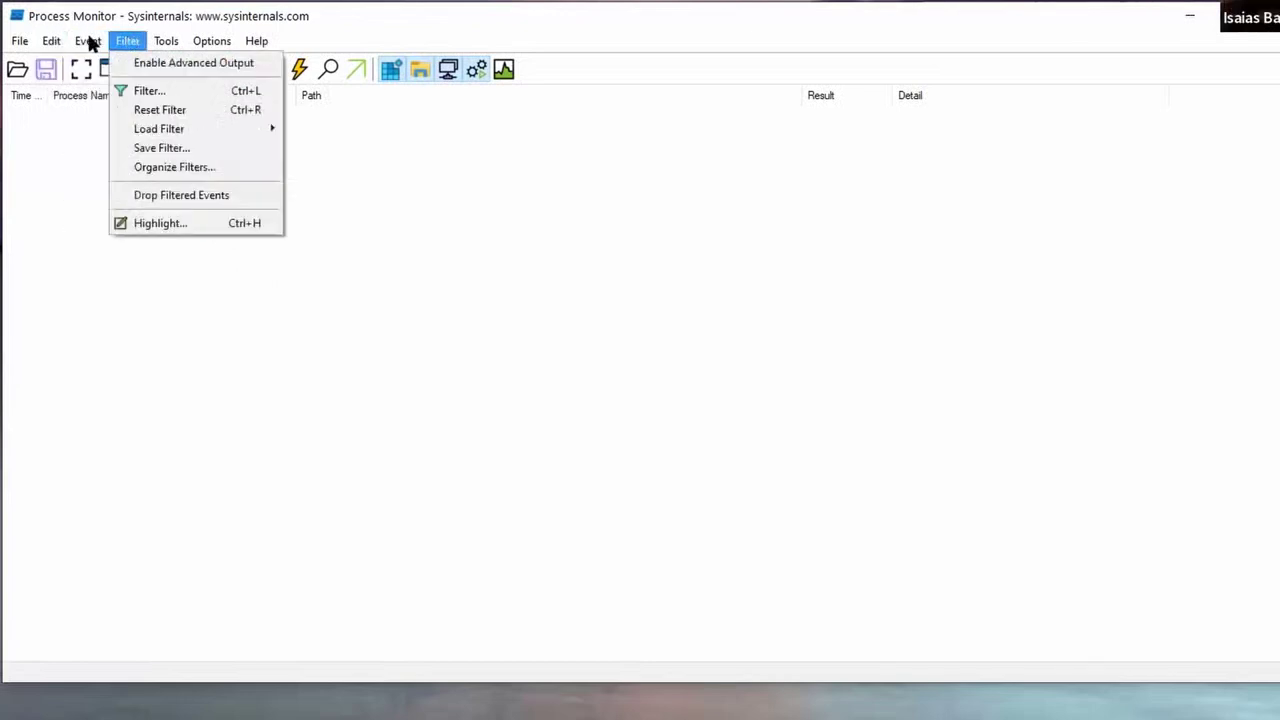
mouse_move(75, 43)
left_click(130, 16)
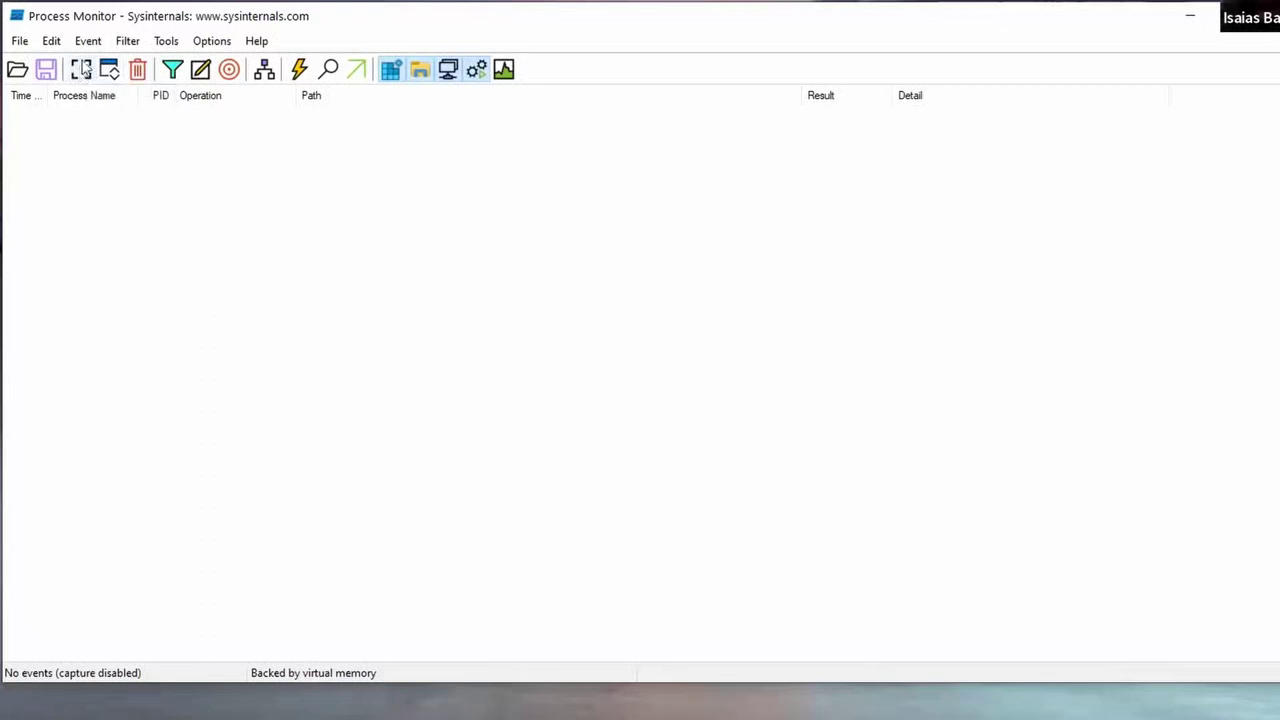
- Resume capture, clear the events again with Ctrl+X, and restart capturing
left_click(80, 72)
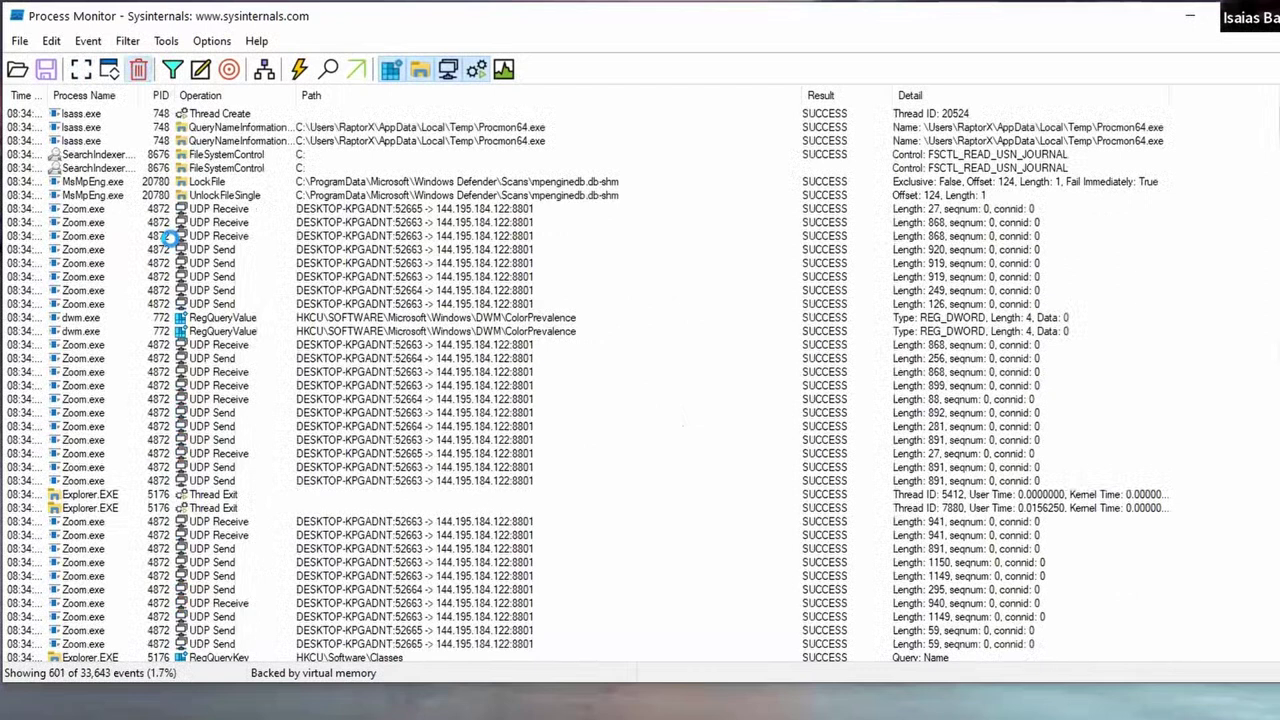
key("ctrl+x")
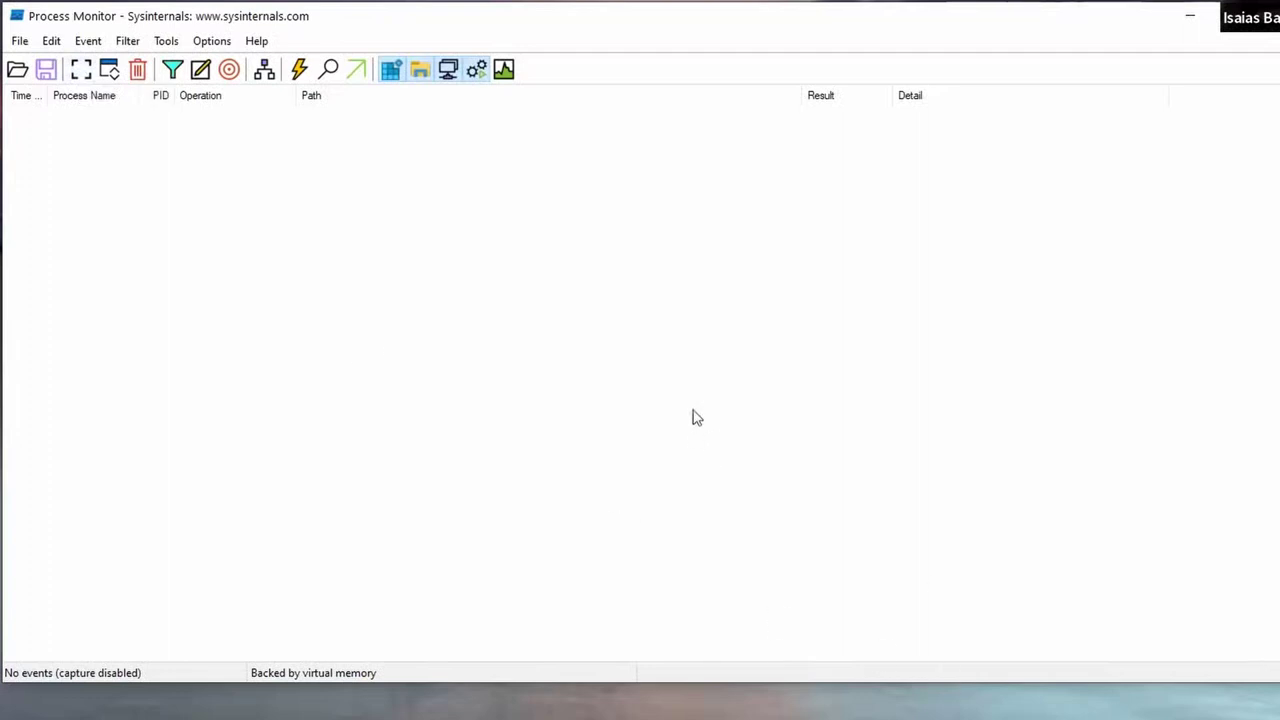
left_click(78, 73)
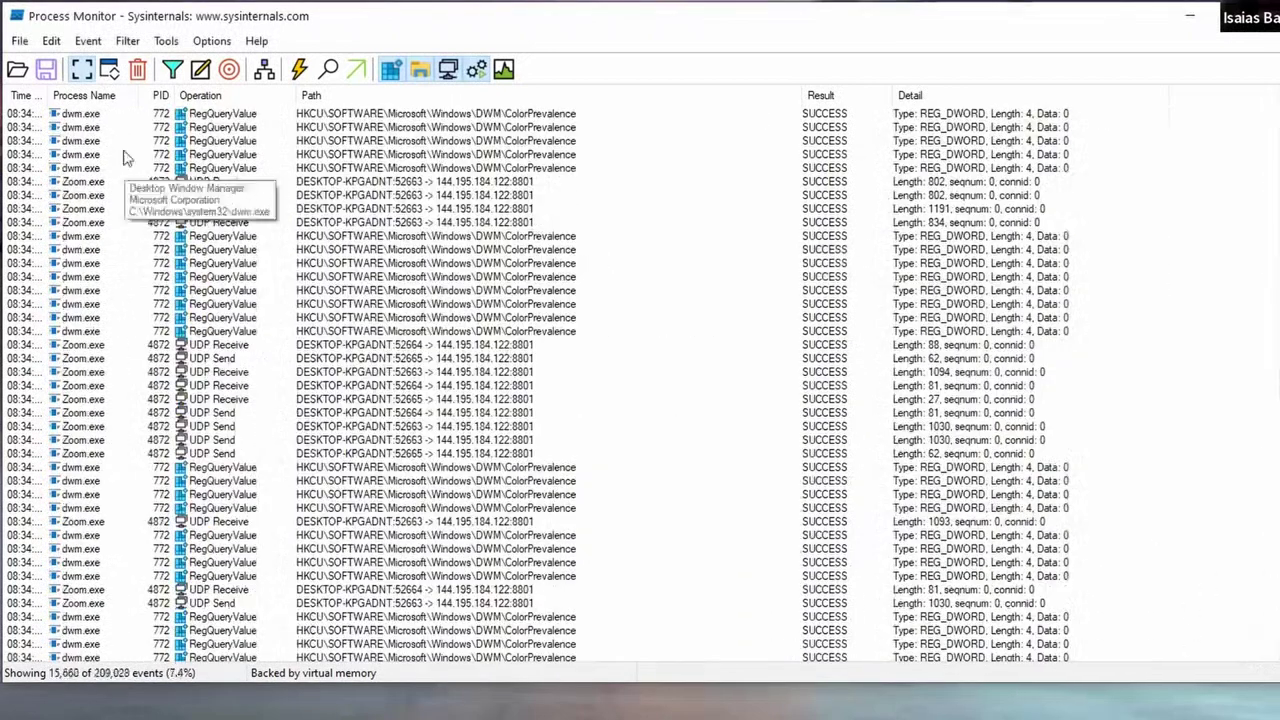
- Turn off Autoscroll and search the captured events for 'tray'
left_click(81, 69)
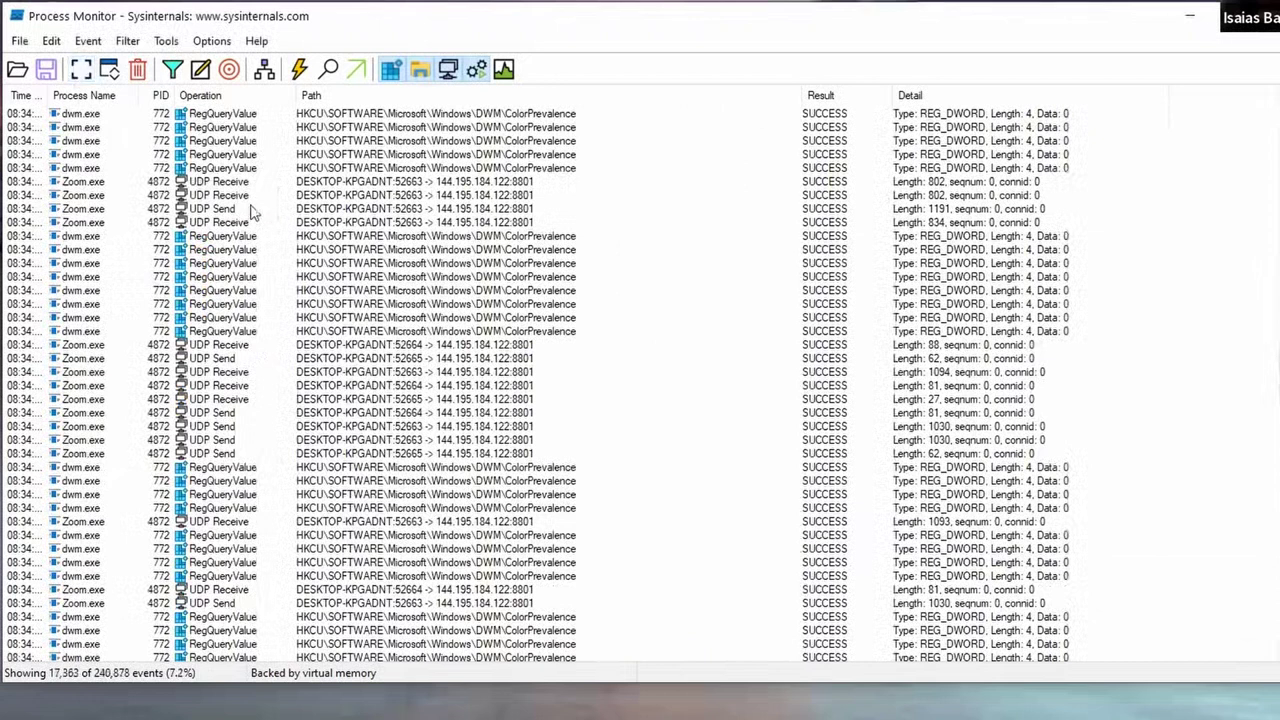
left_click(329, 72)
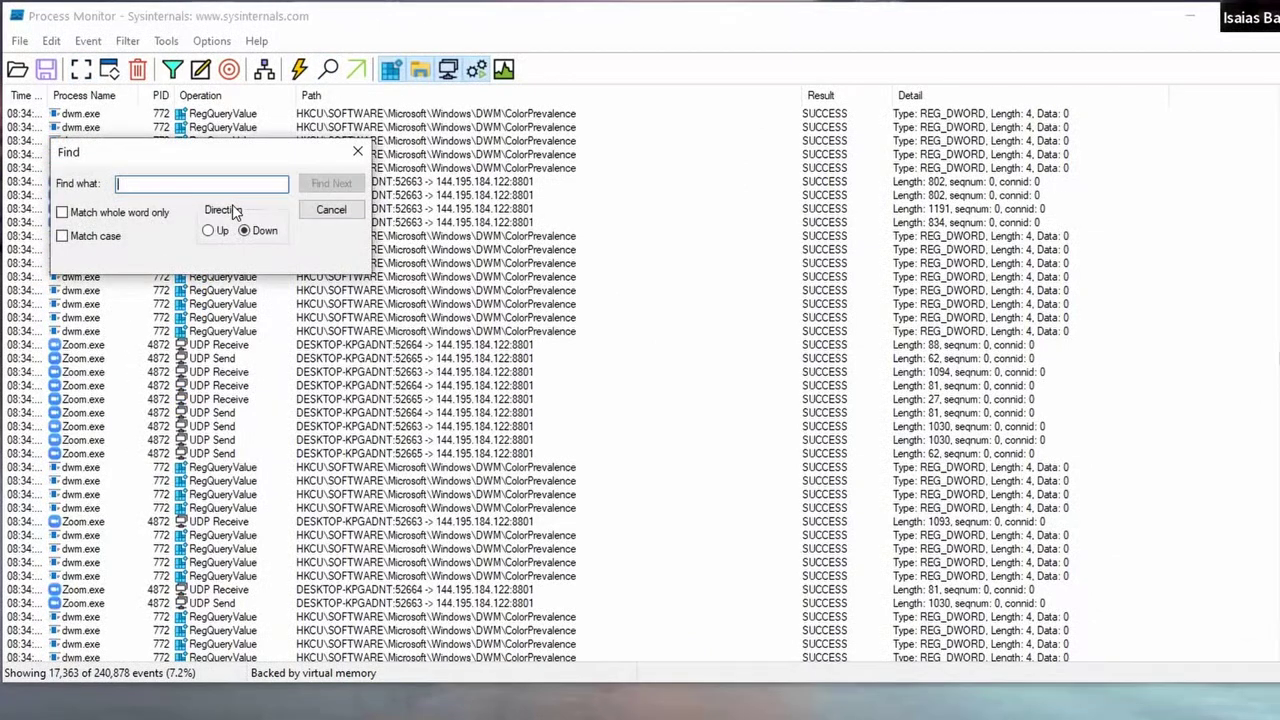
type("l")
type("ray")
key("Return")
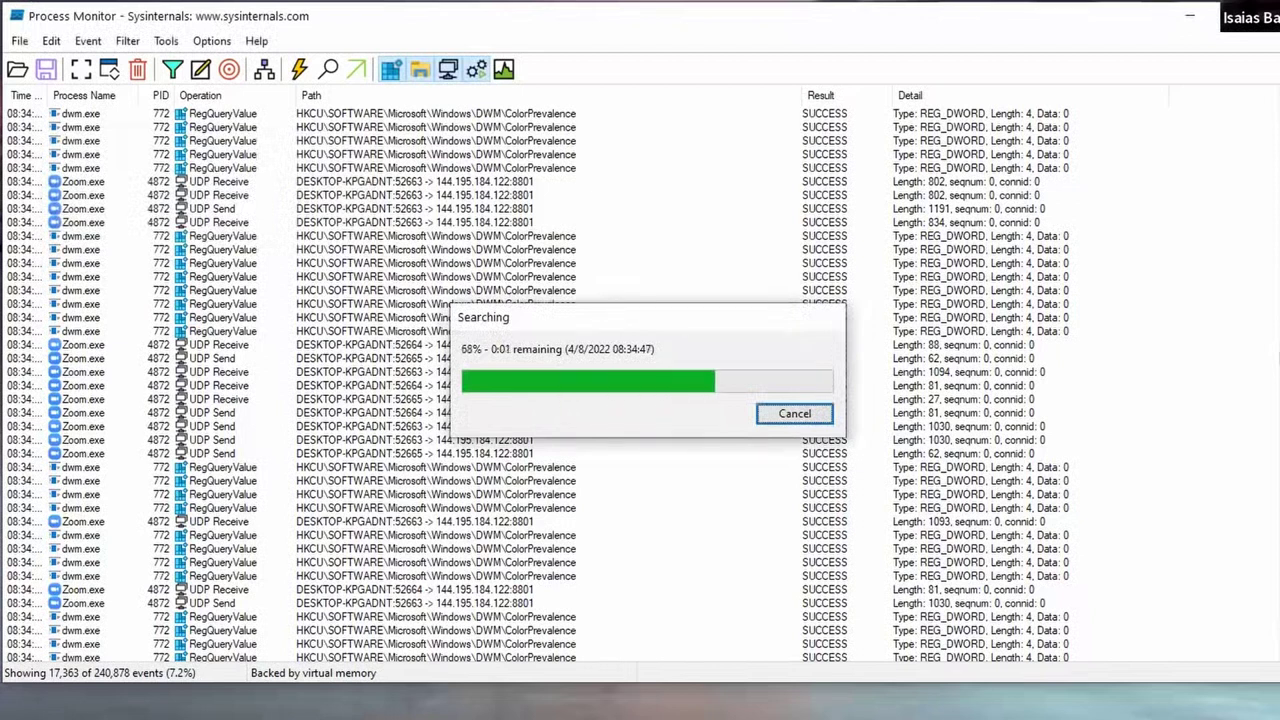
scroll(250, 306, "down", 11)
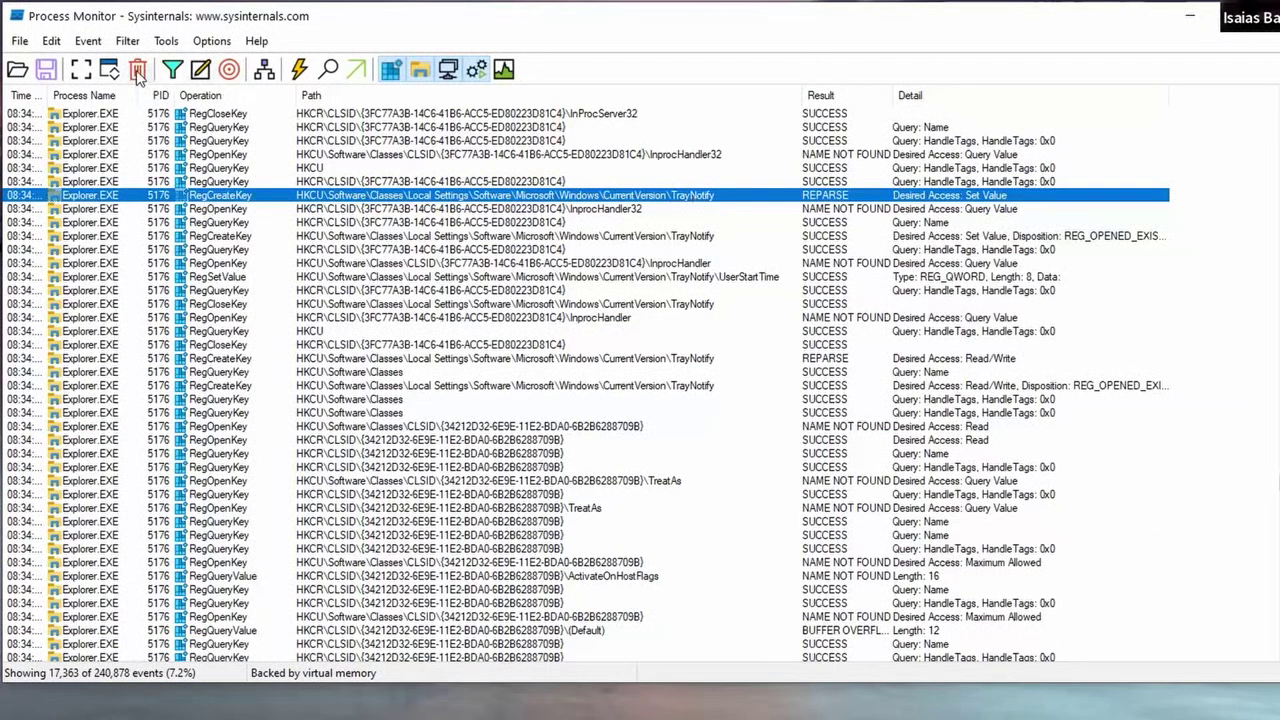
- In the Filter dialog, add an Include rule for Path contains TrayNotify
left_click(171, 70)
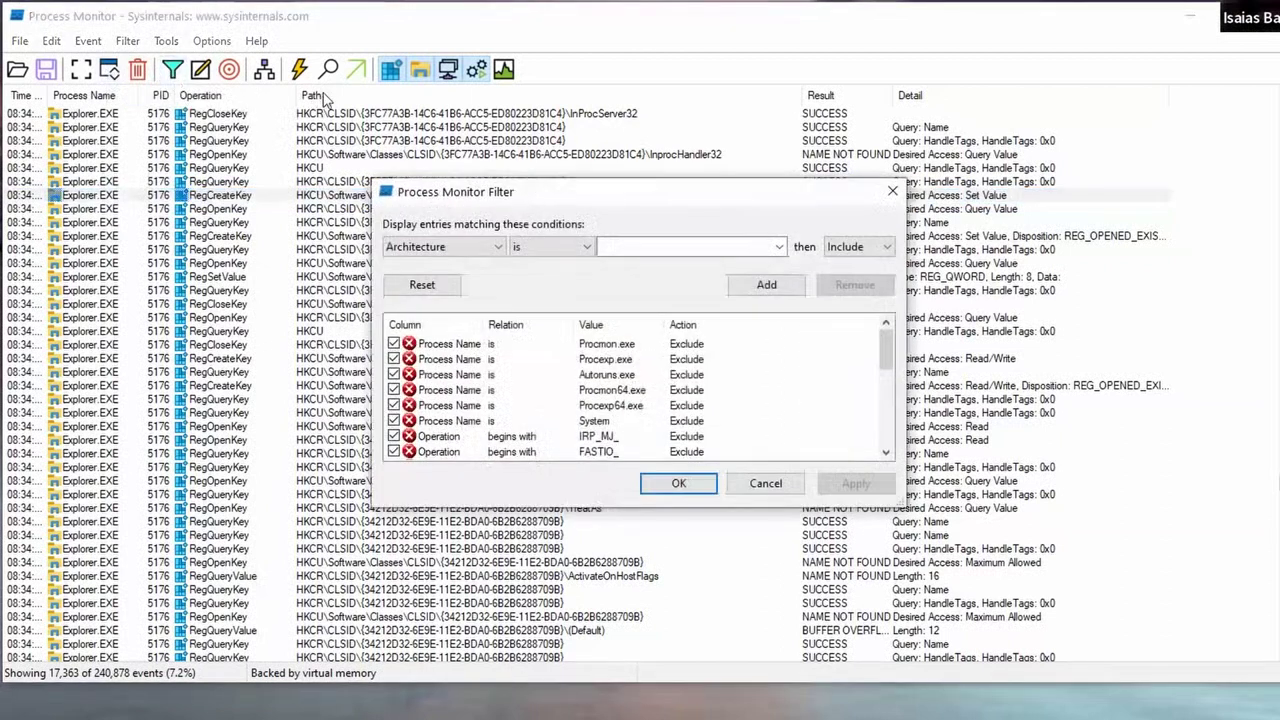
left_click(455, 247)
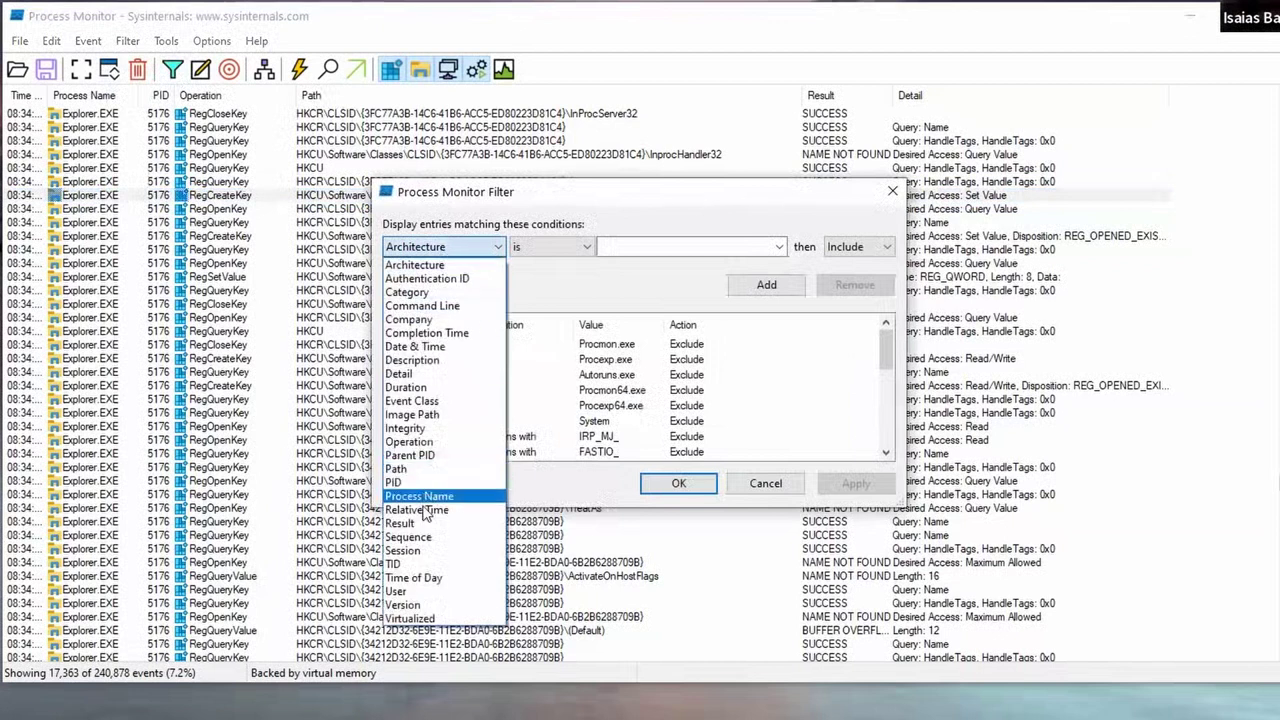
left_click(426, 469)
left_click(560, 248)
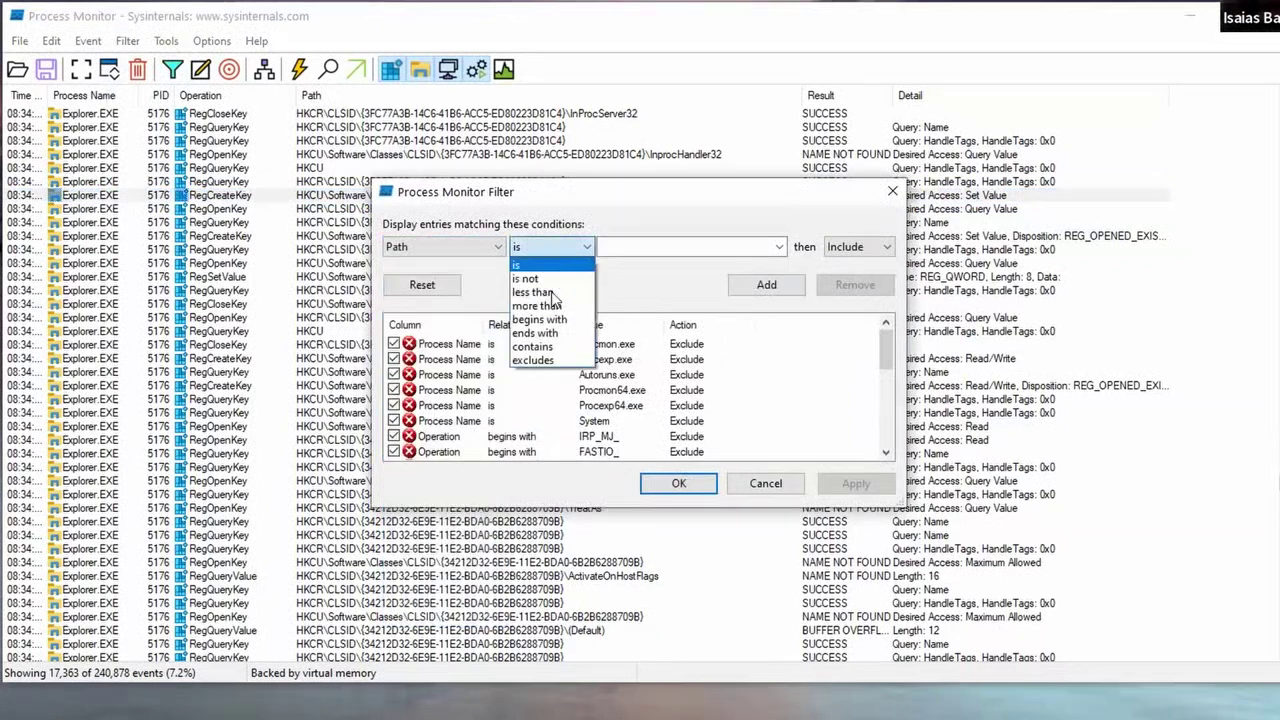
left_click(556, 346)
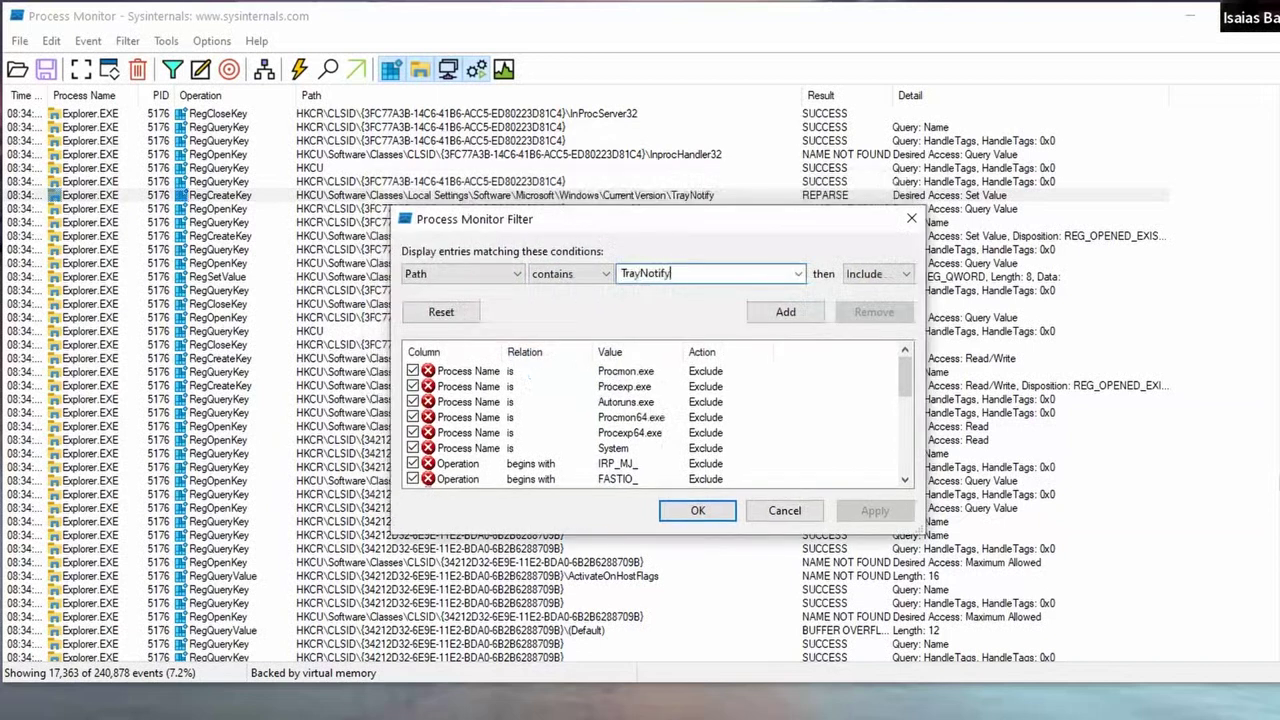
left_click(784, 312)
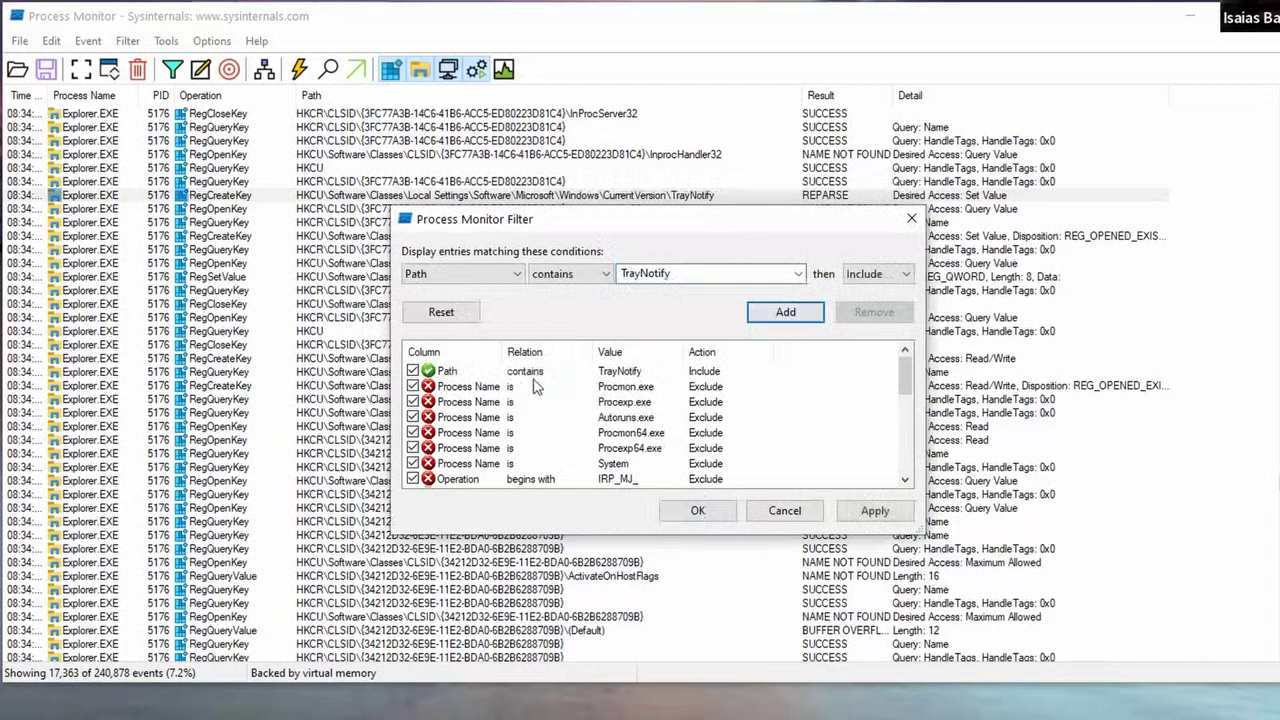
- Confirm the Filter dialog with OK to apply the Path contains TrayNotify rule
left_click(697, 510)
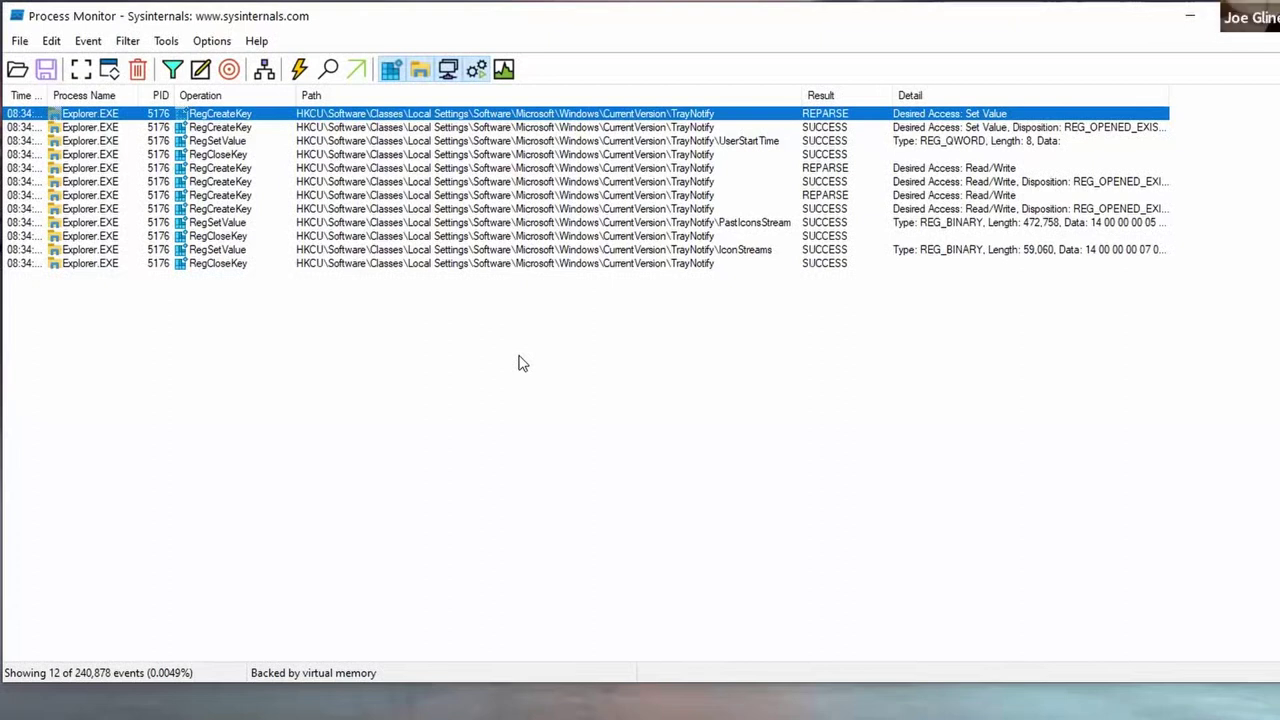
- Create a new taskbar toolbar for the Documents\AutoHotkey folder, then dismiss its folder list
right_click(1100, 712)
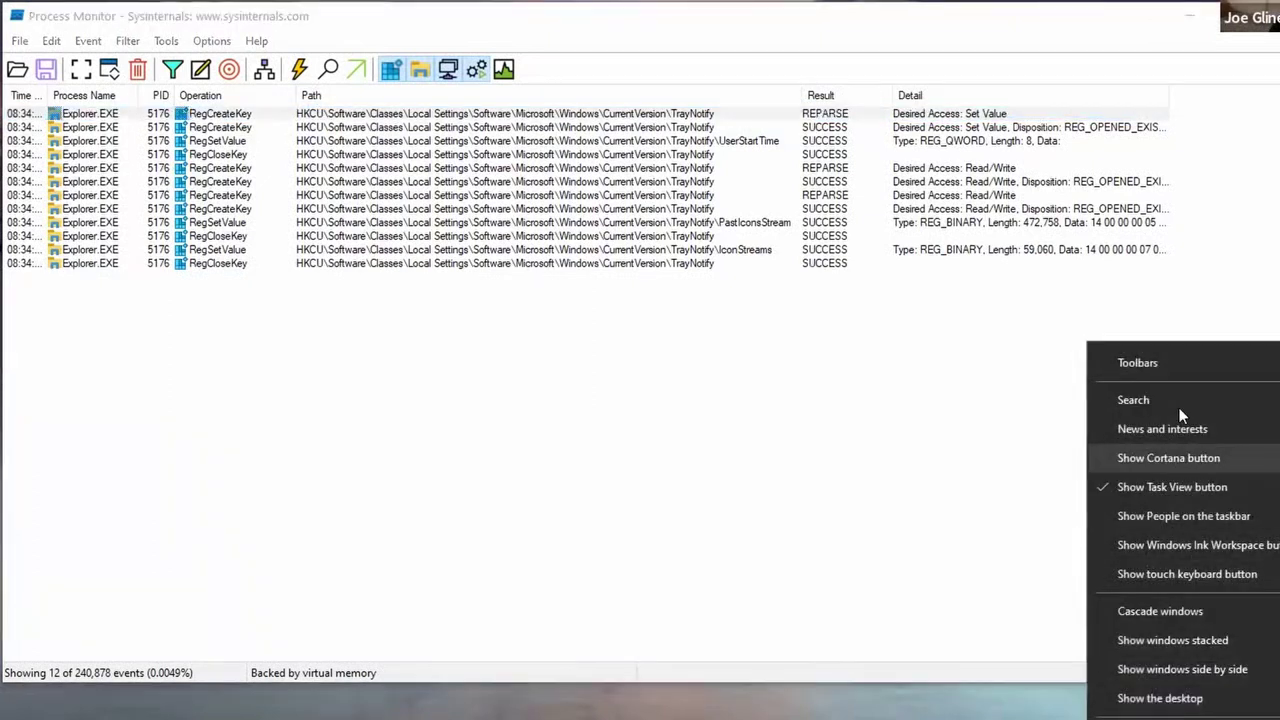
mouse_move(1168, 364)
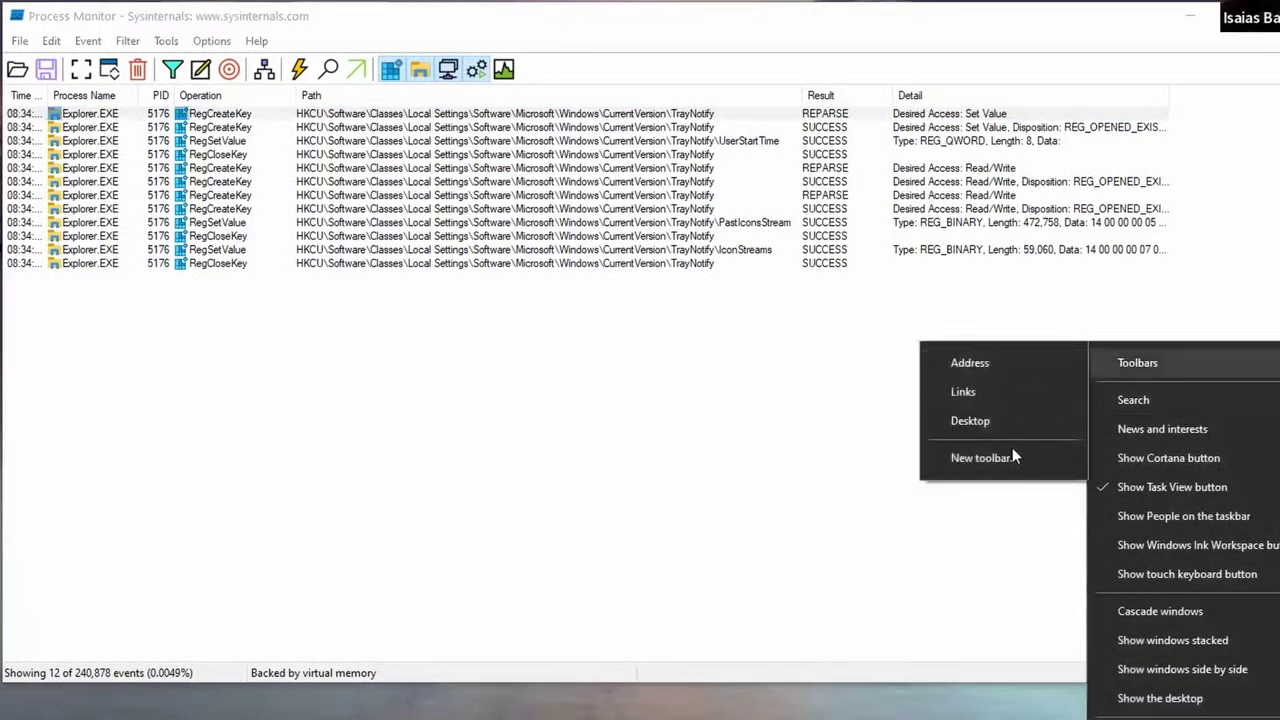
left_click(984, 458)
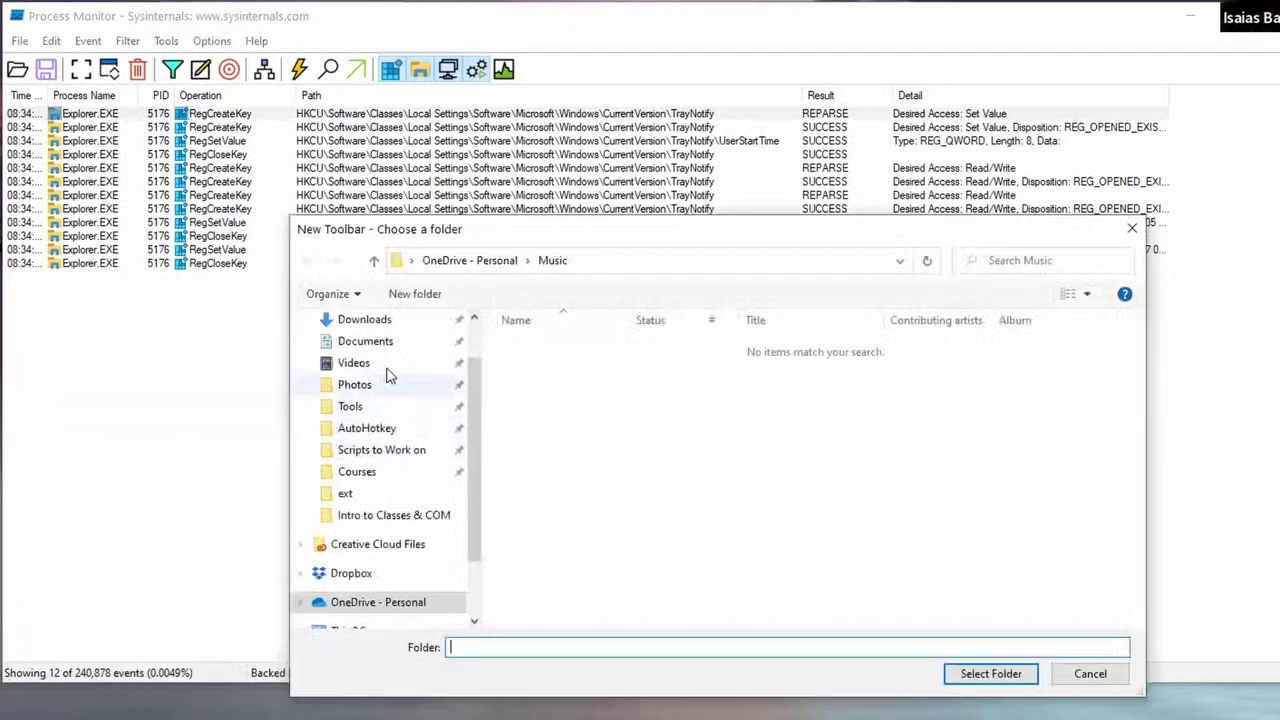
left_click(365, 384)
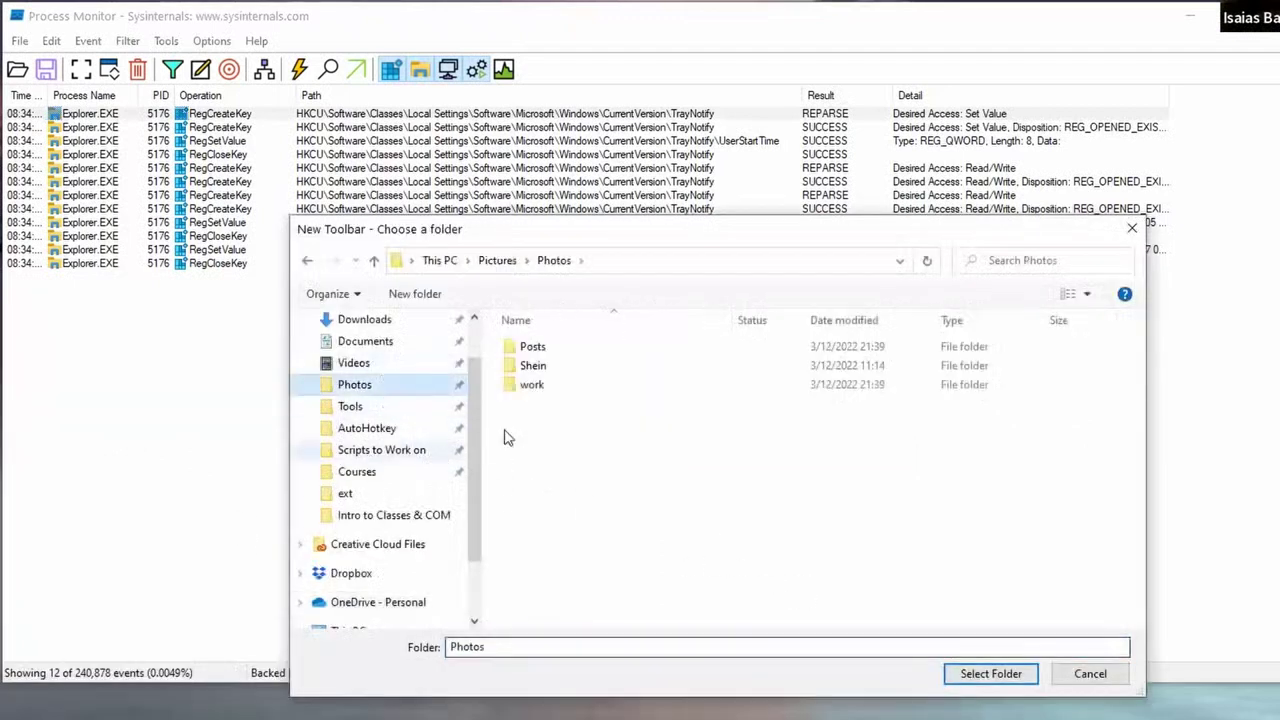
left_click(367, 428)
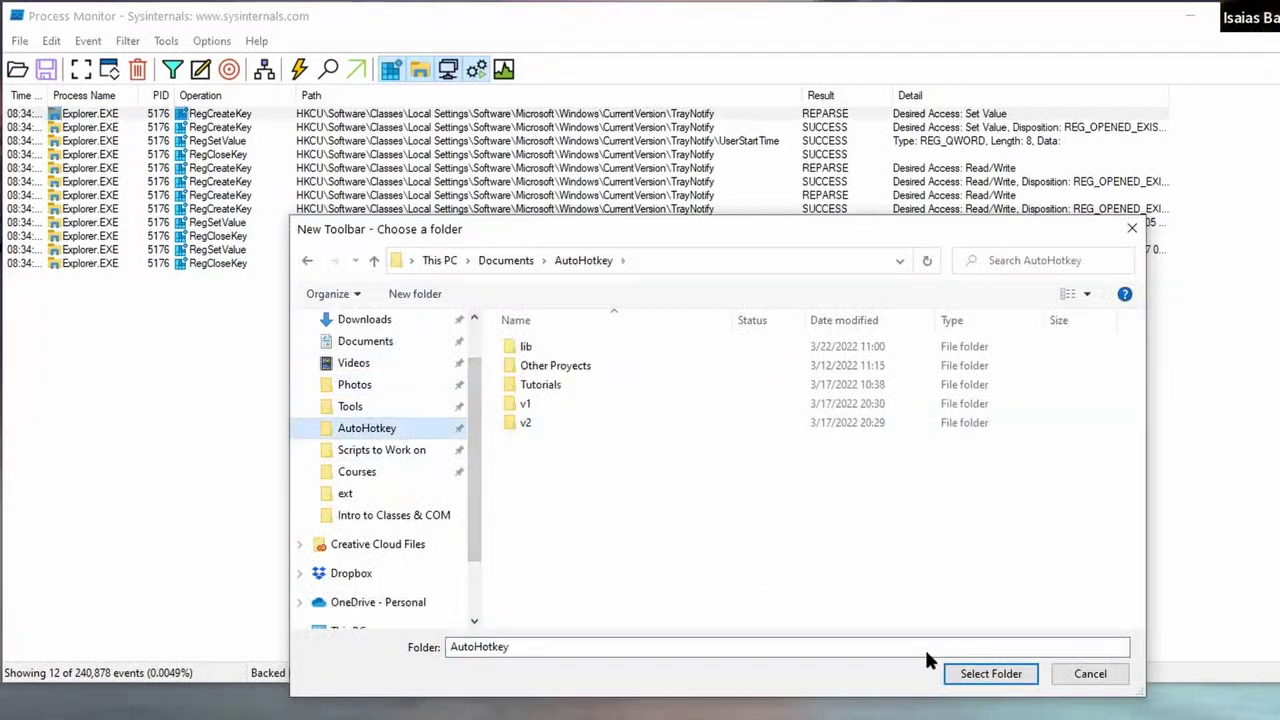
left_click(988, 674)
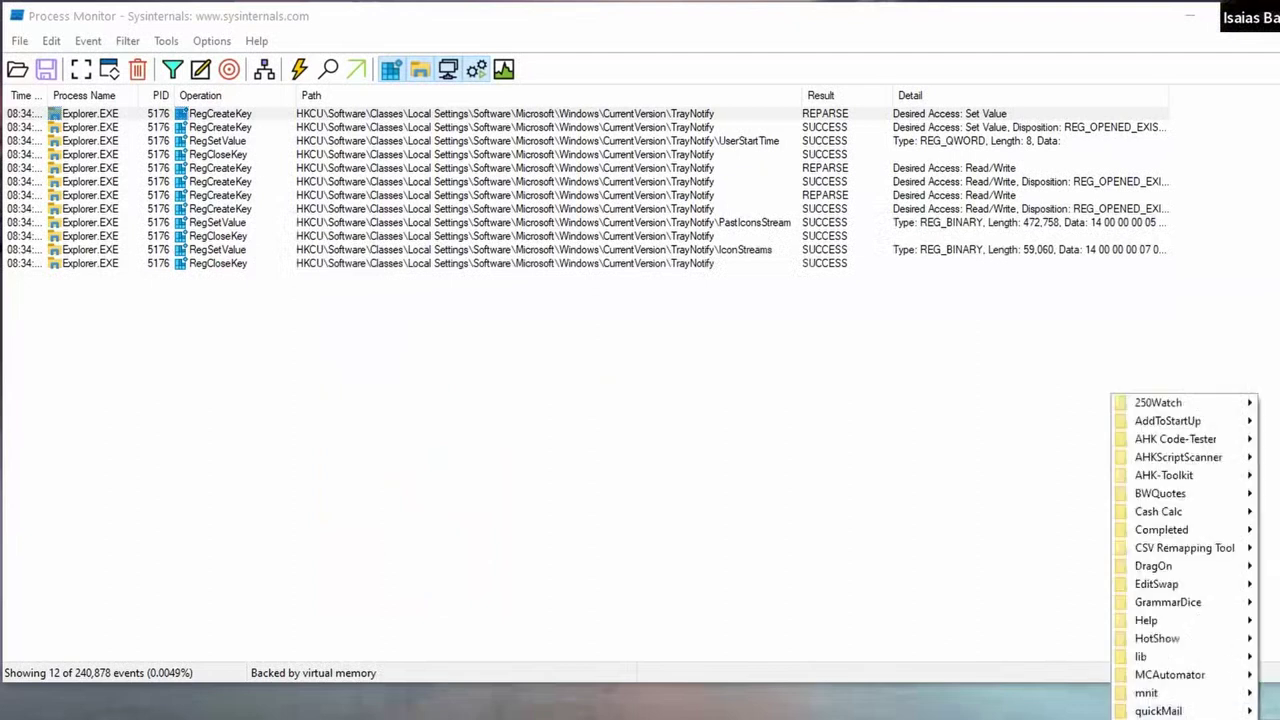
left_click(604, 407)
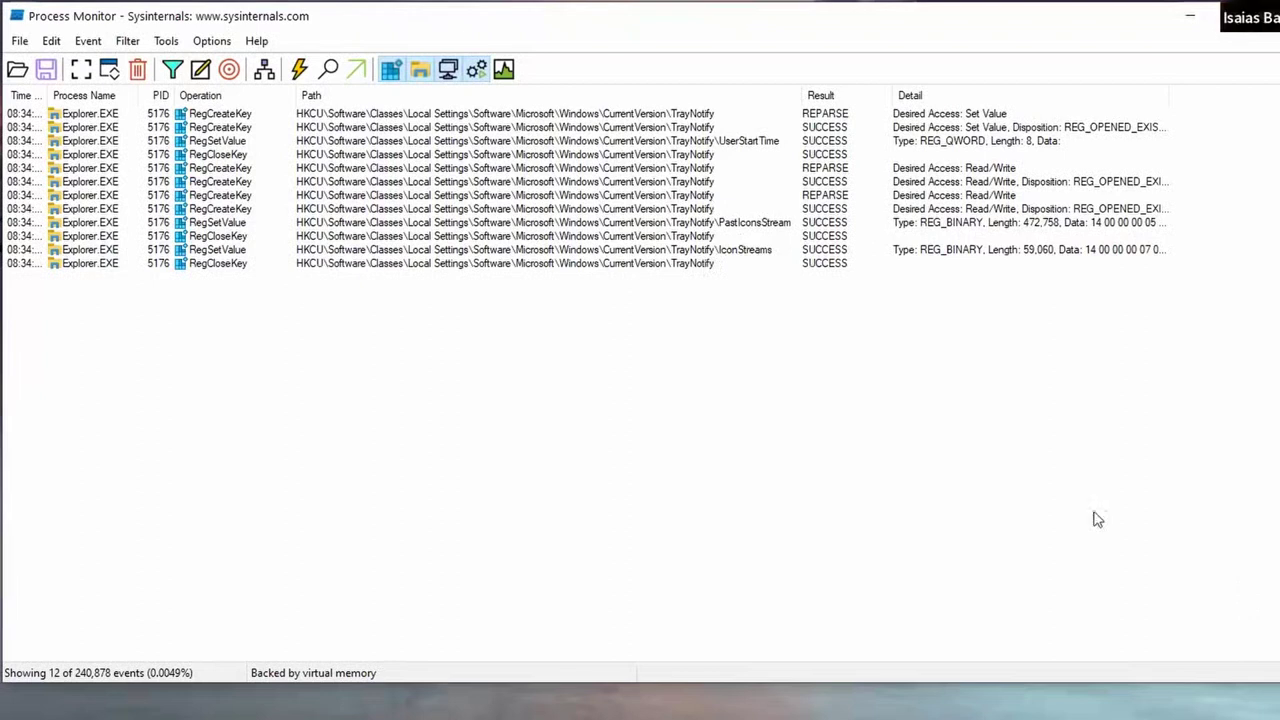
left_click(740, 257)
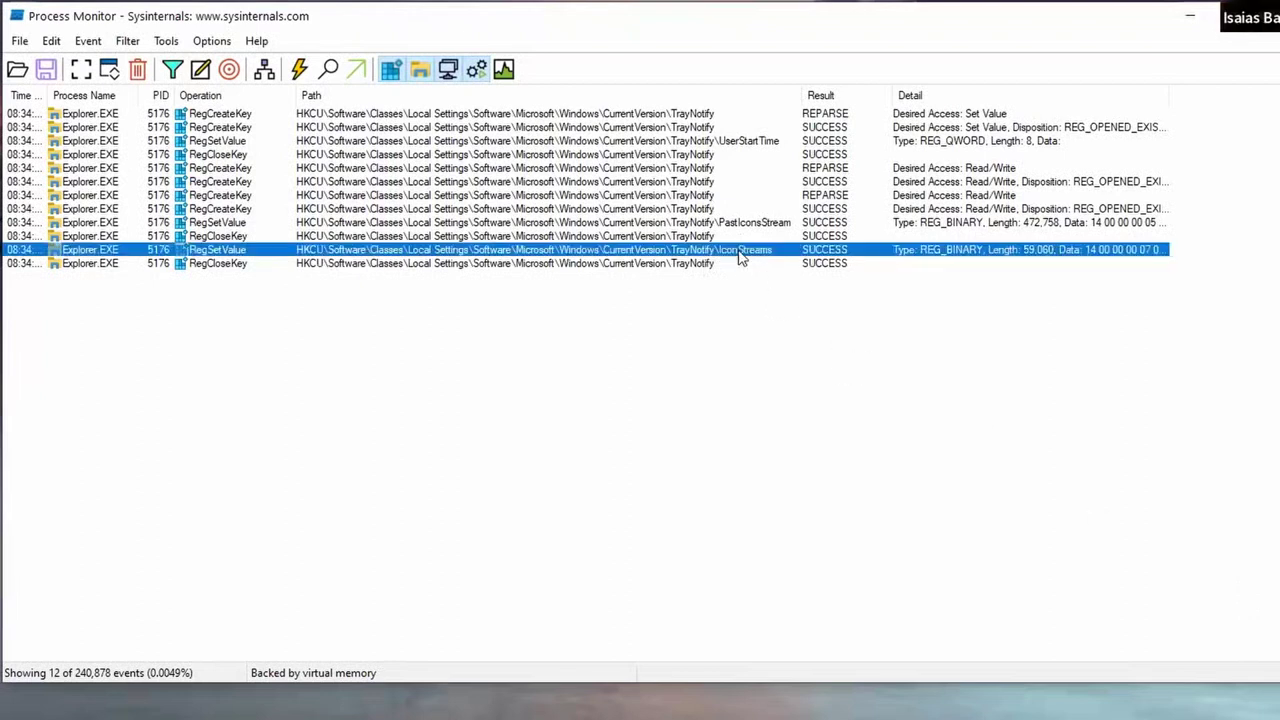
left_click(746, 223)
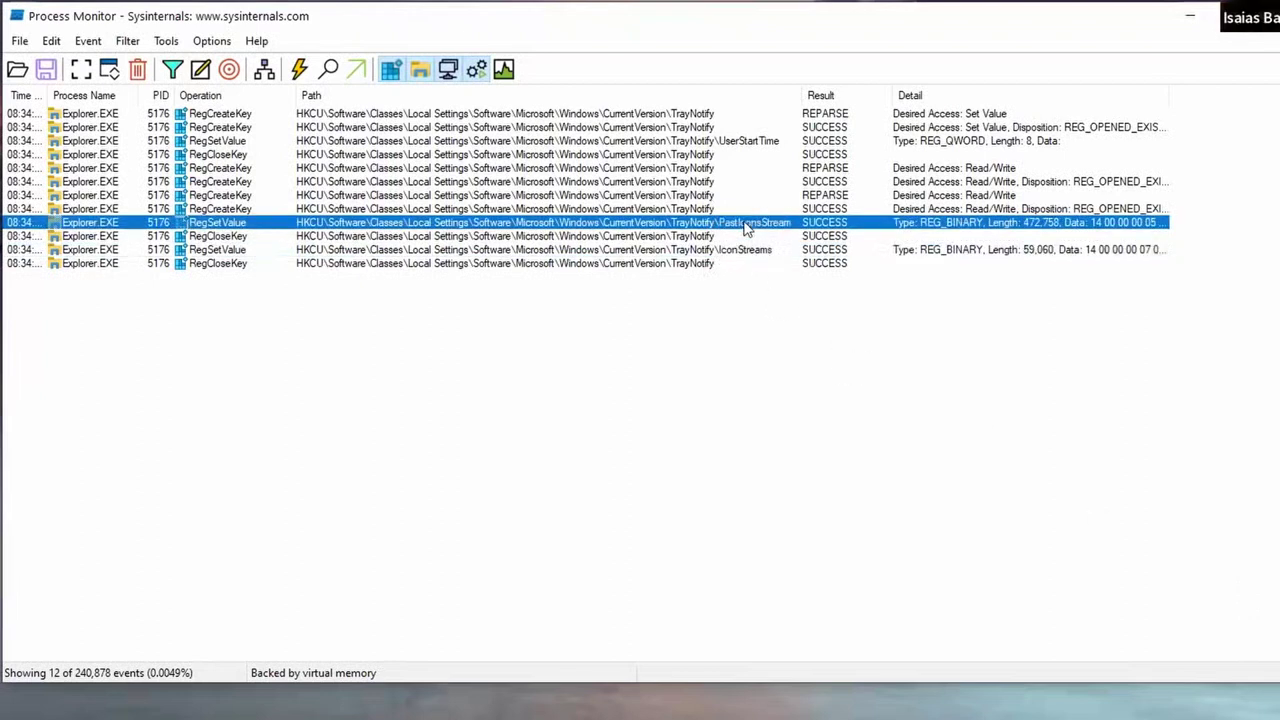
left_click(743, 145)
left_click(736, 222)
left_click(745, 250)
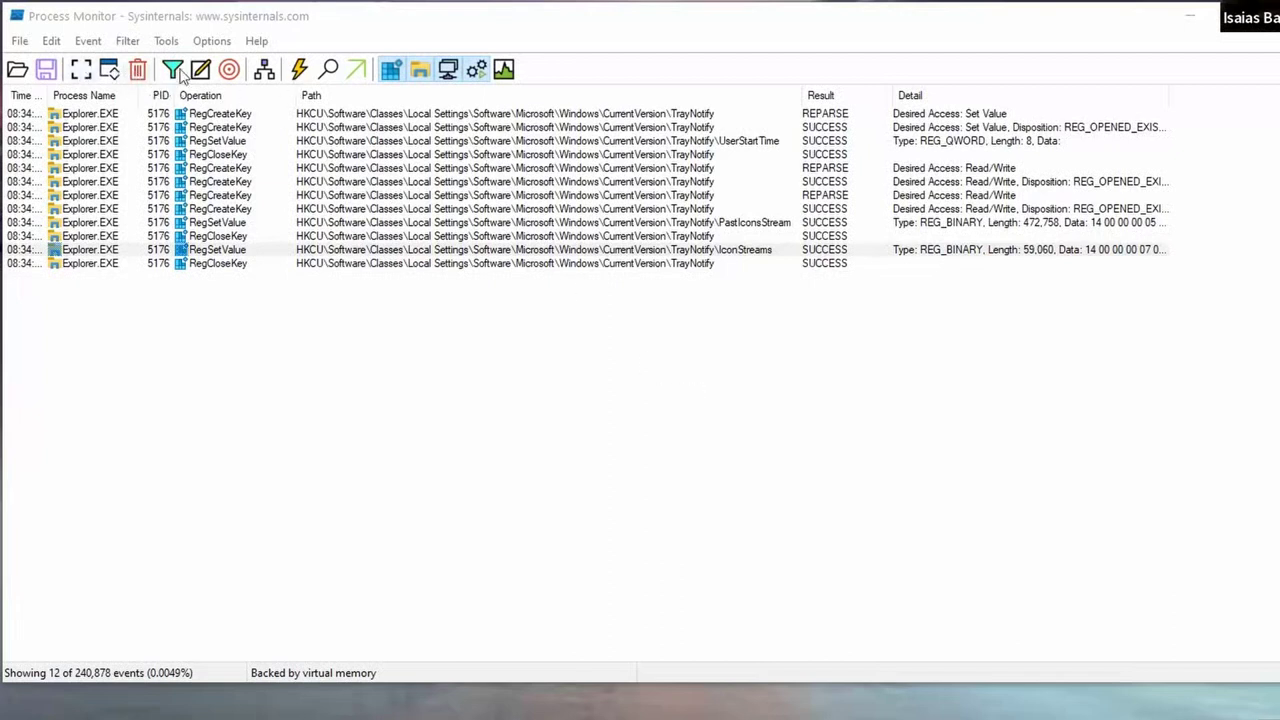
- Disable the Path contains TrayNotify filter rule and apply the change
left_click(172, 69)
left_click(413, 371)
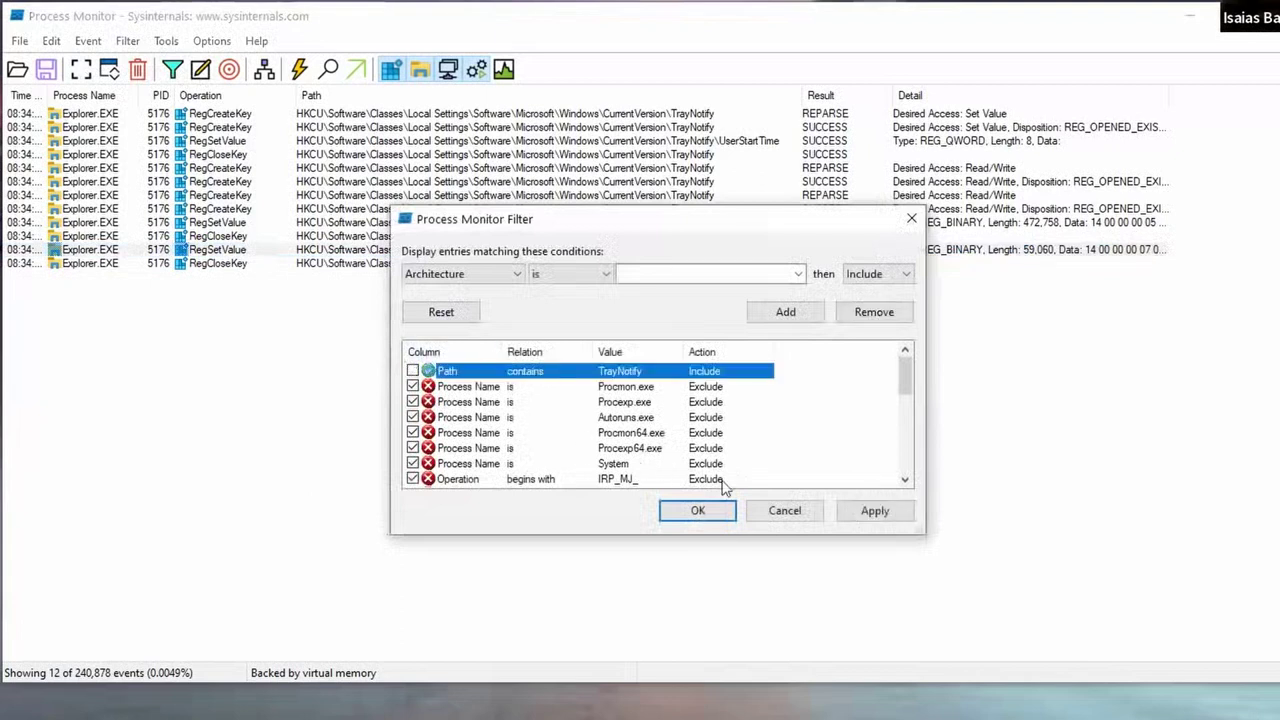
left_click(698, 511)
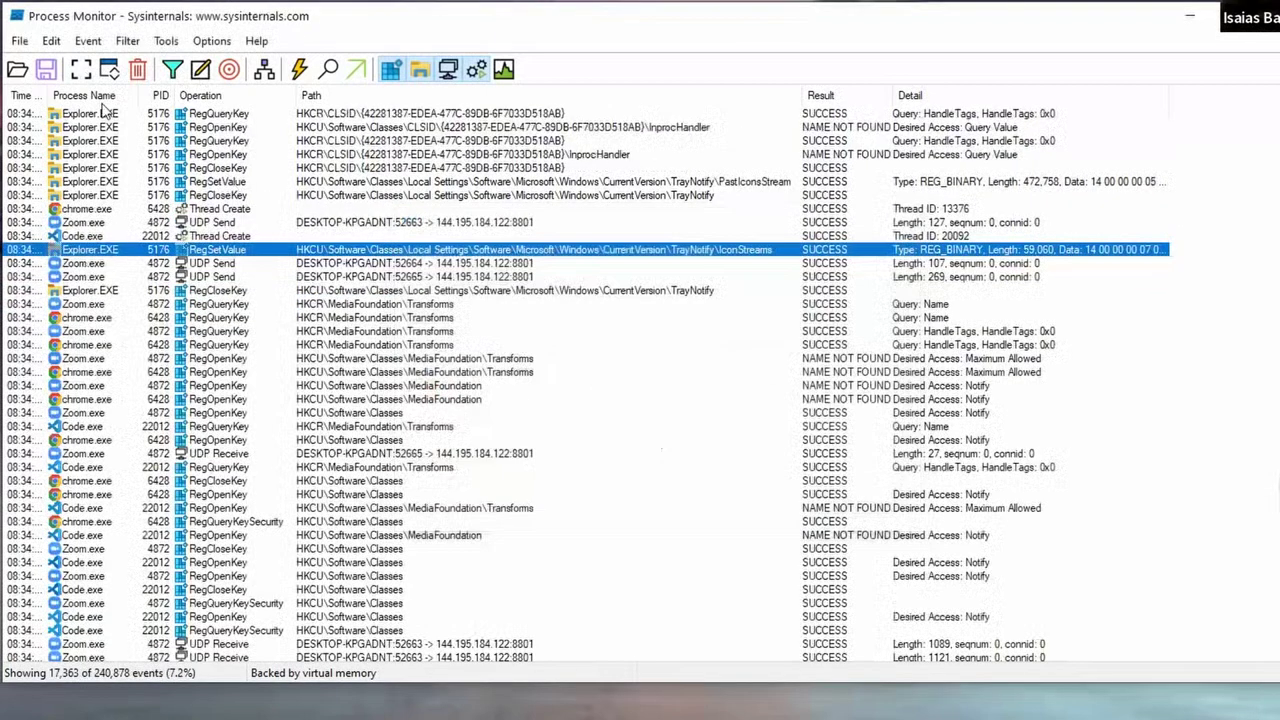
- Clear the events, restart capture with Ctrl+E, then turn Autoscroll off with Ctrl+A
left_click(82, 72)
left_click(137, 69)
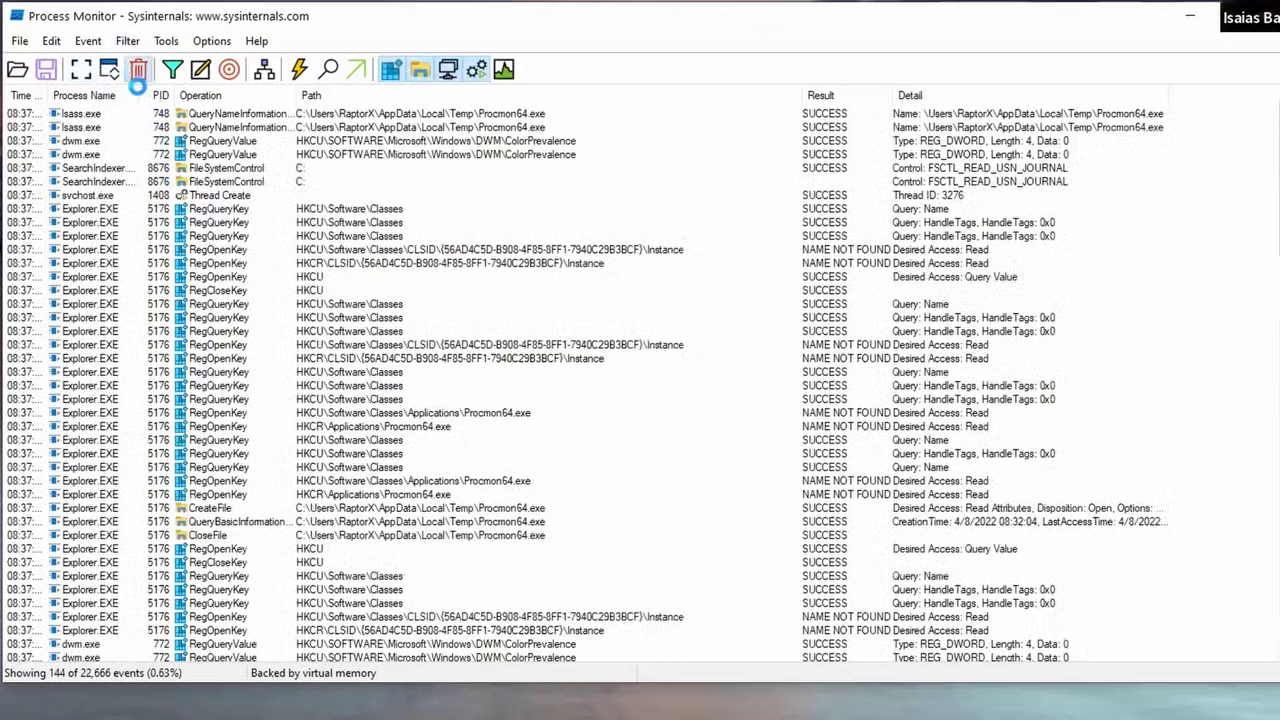
left_click(138, 69)
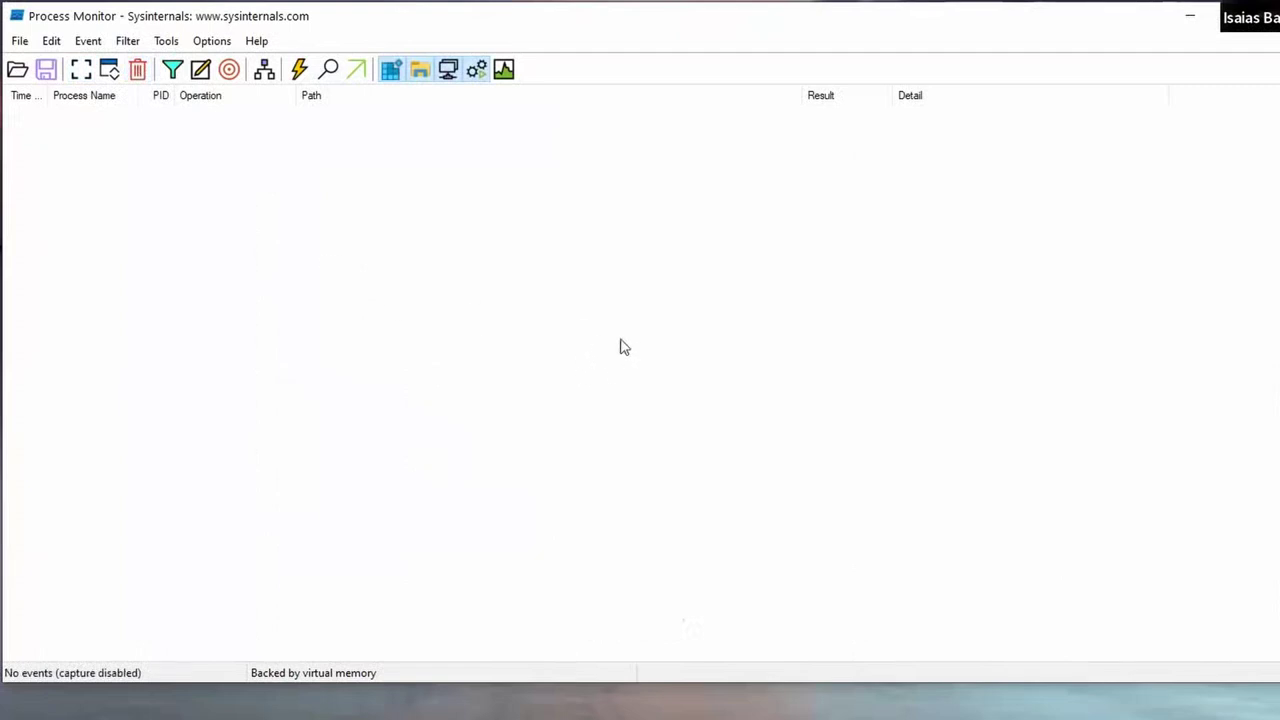
key("ctrl+e")
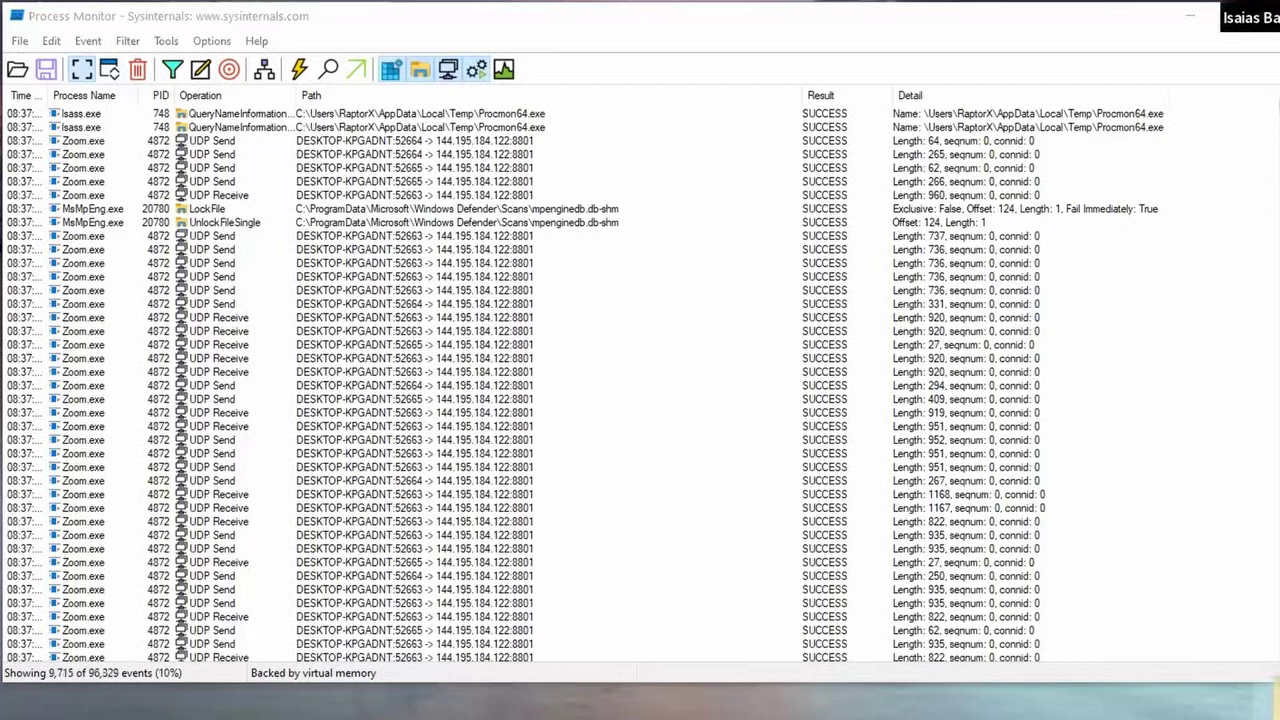
left_click(393, 290)
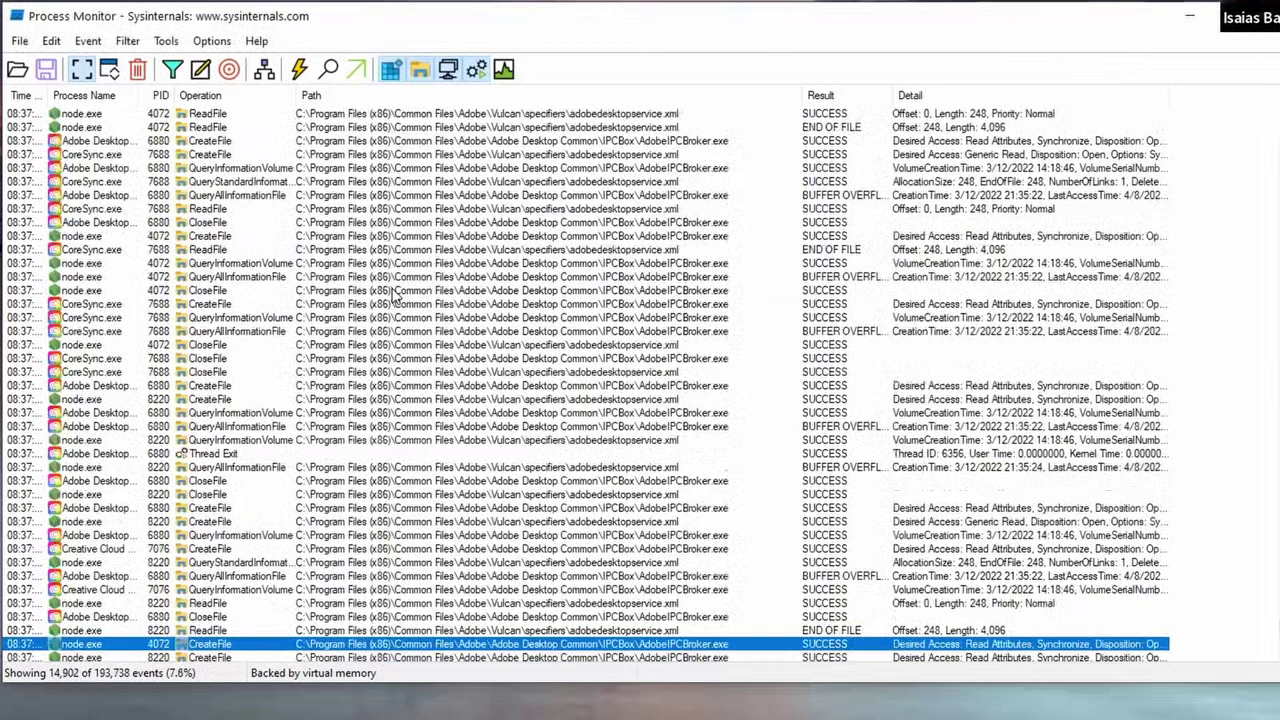
key("ctrl+a")
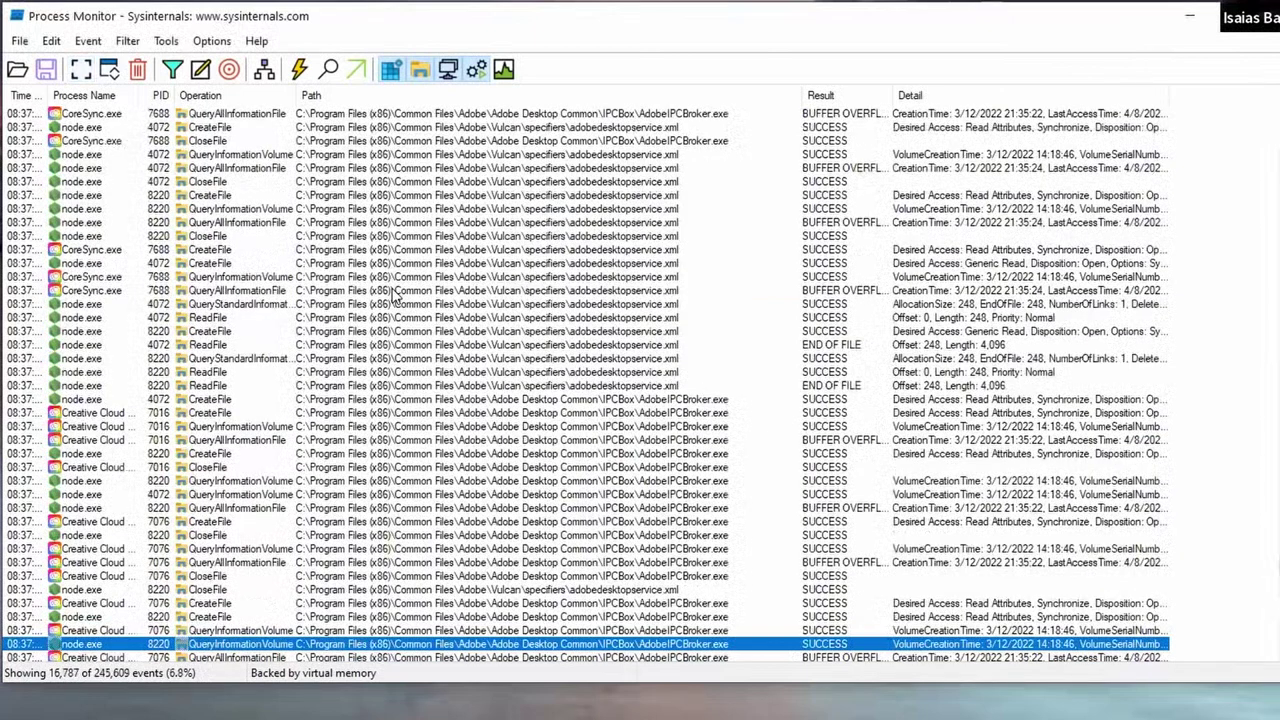
scroll(889, 485, "up", 10)
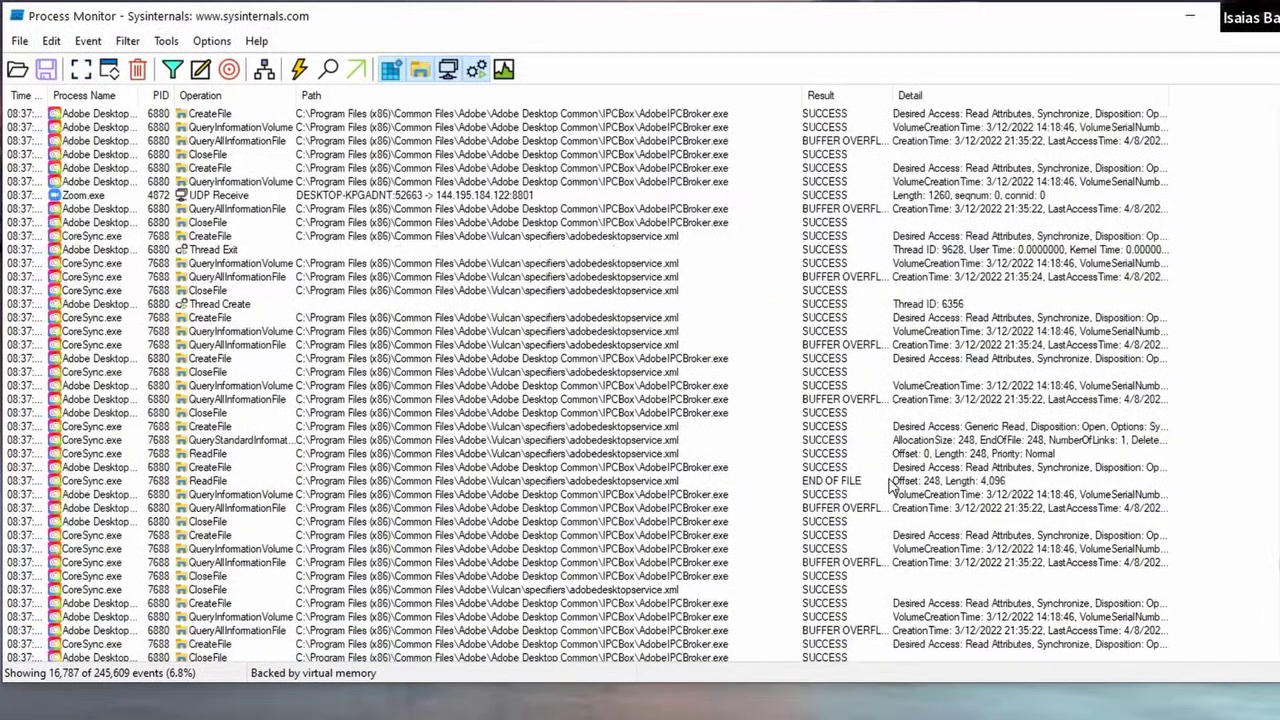
- Inspect events in the list, selecting Explorer.EXE CLSID registry lookups
left_click(358, 334)
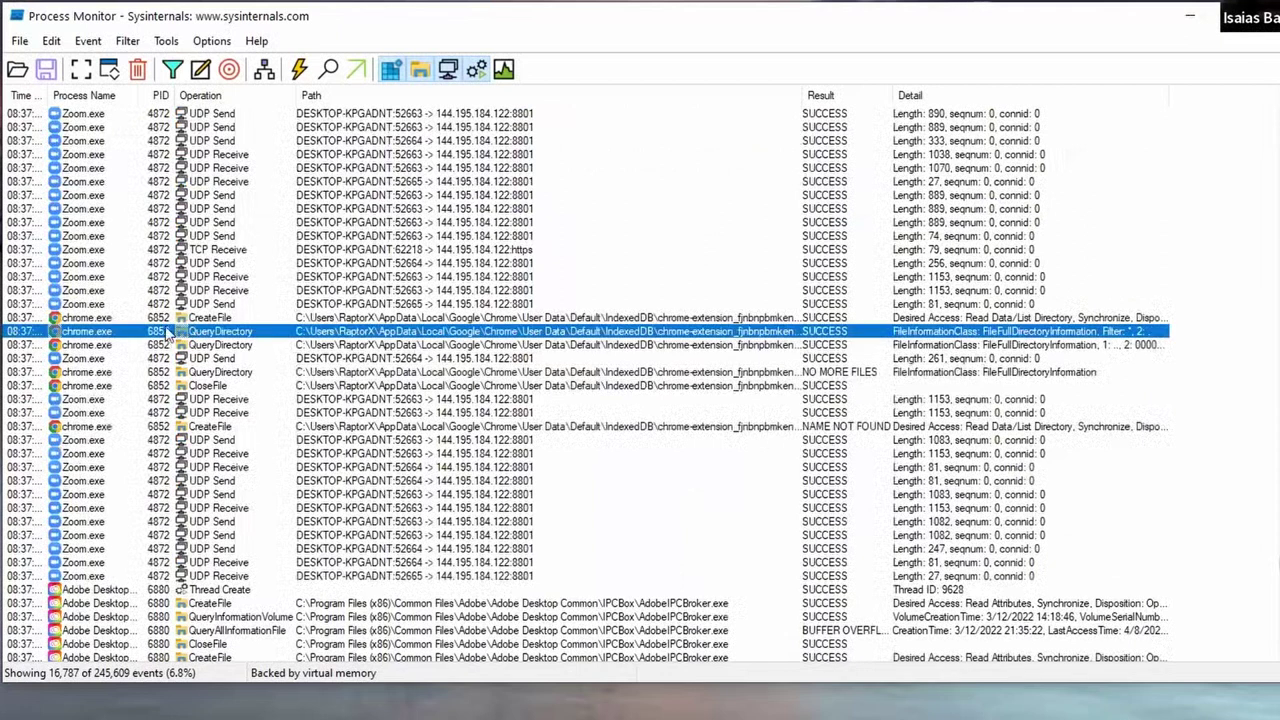
scroll(522, 357, "down", 5)
scroll(127, 300, "up", 10)
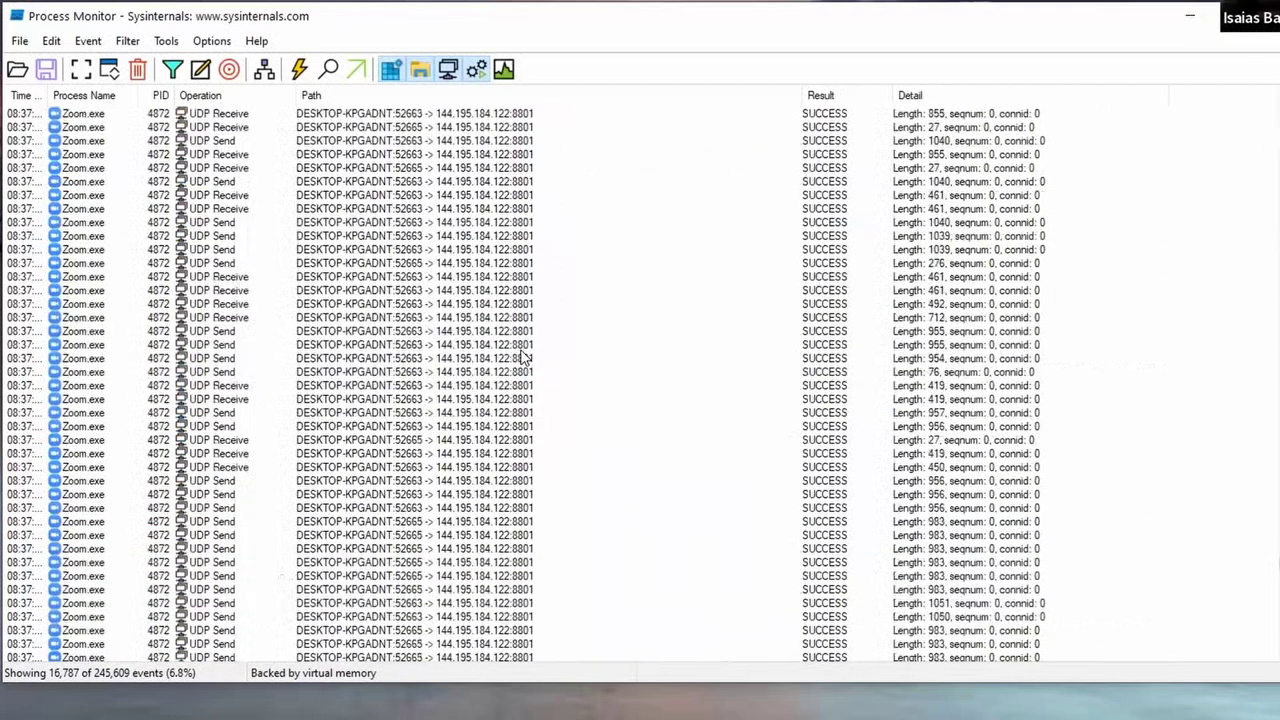
left_click(126, 284)
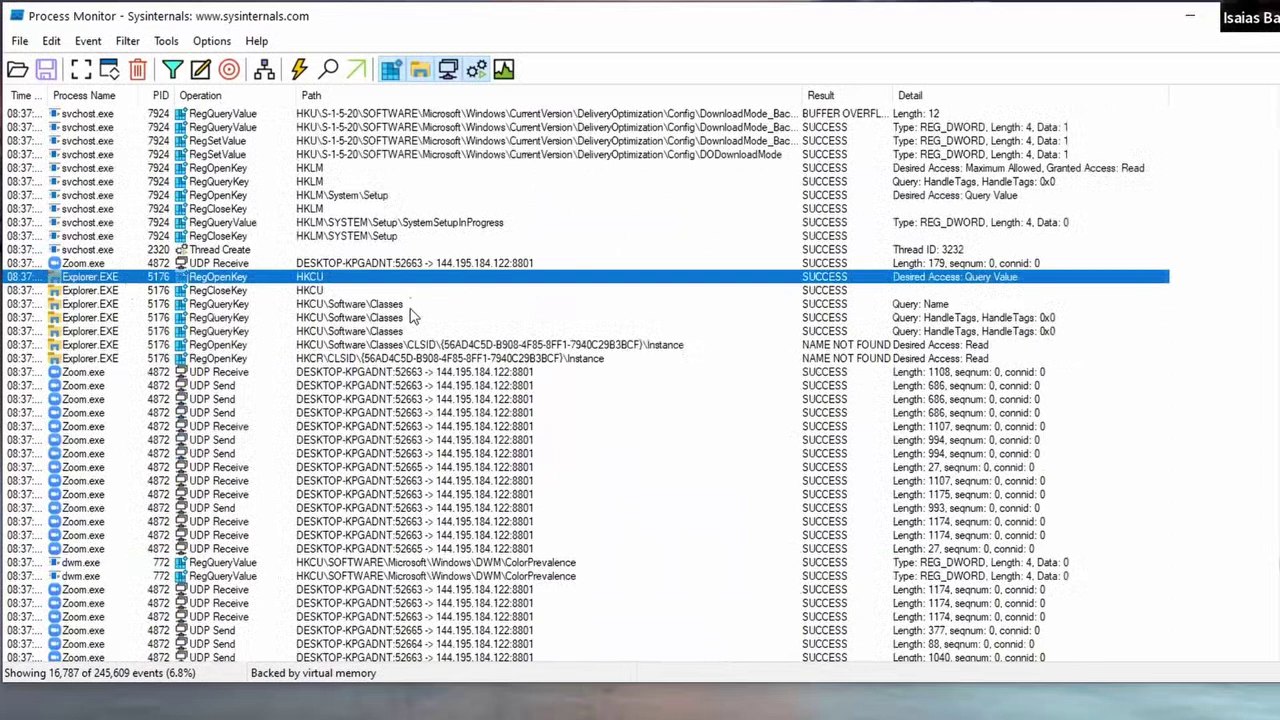
left_click(409, 344)
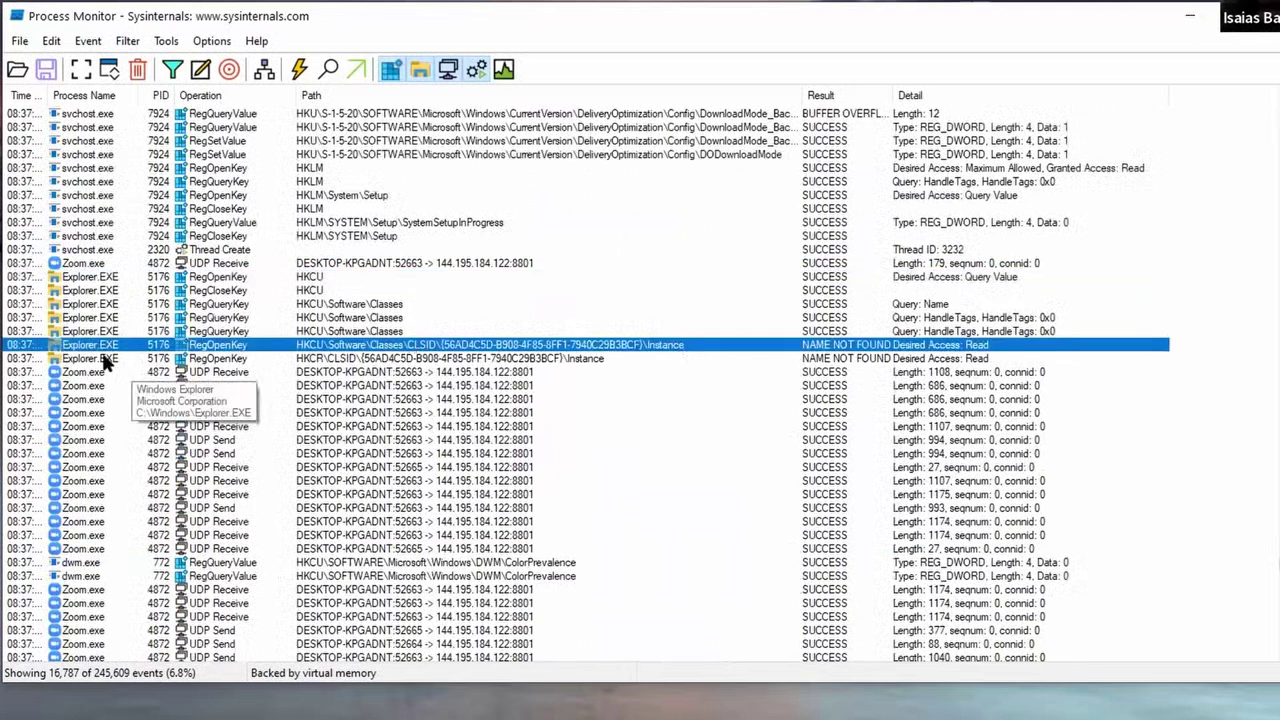
left_click(128, 360)
scroll(110, 364, "up", 5)
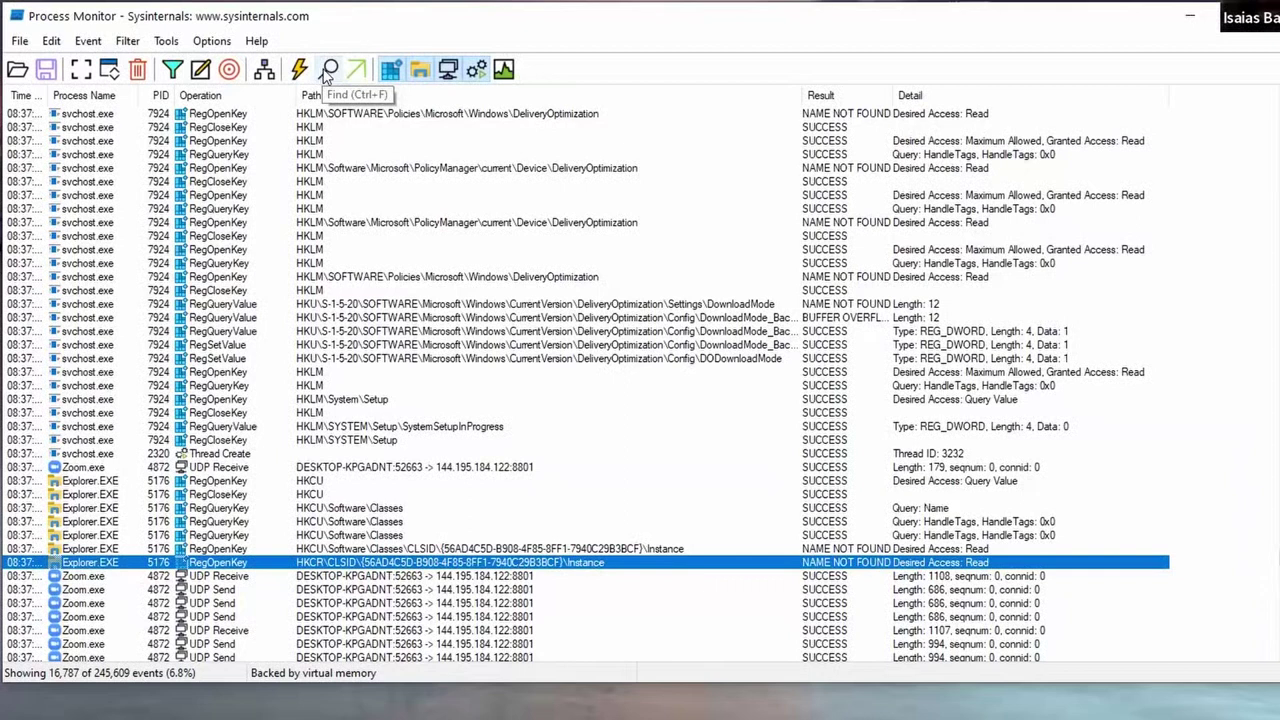
- Search for 'tray', dismiss the not-found message, then search for 'explorer'
left_click(328, 70)
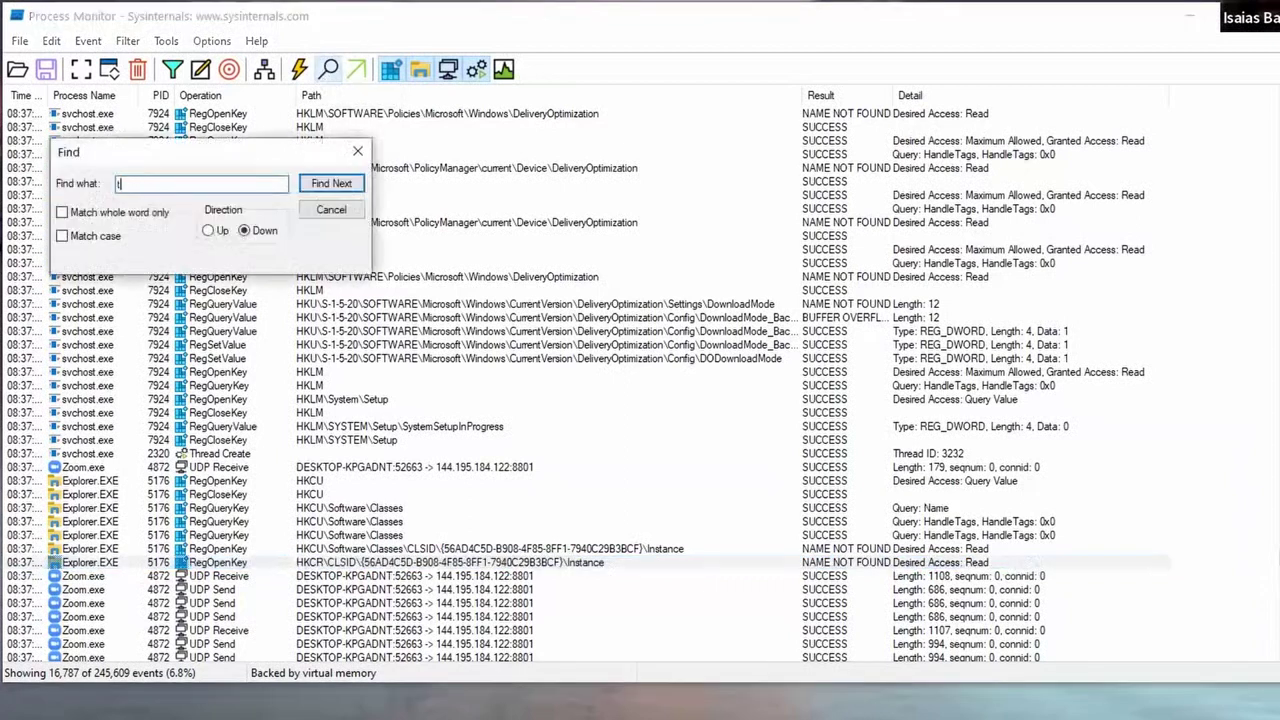
key("Return")
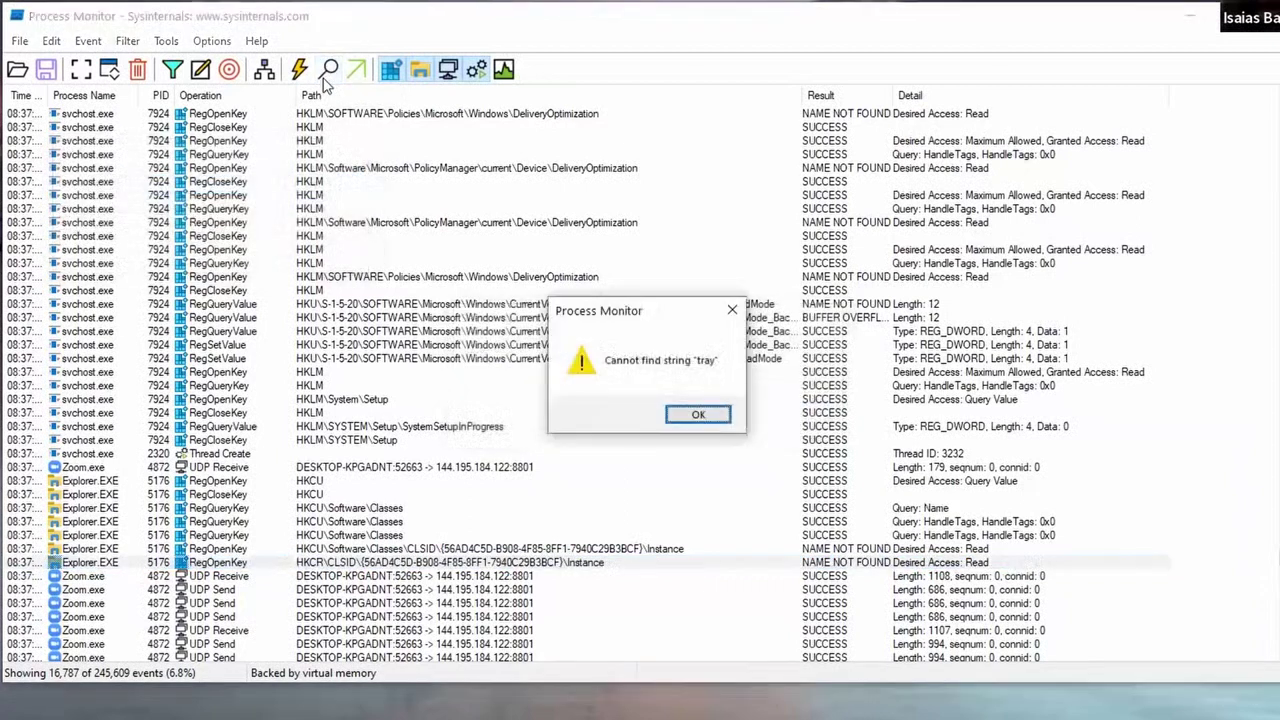
left_click(700, 413)
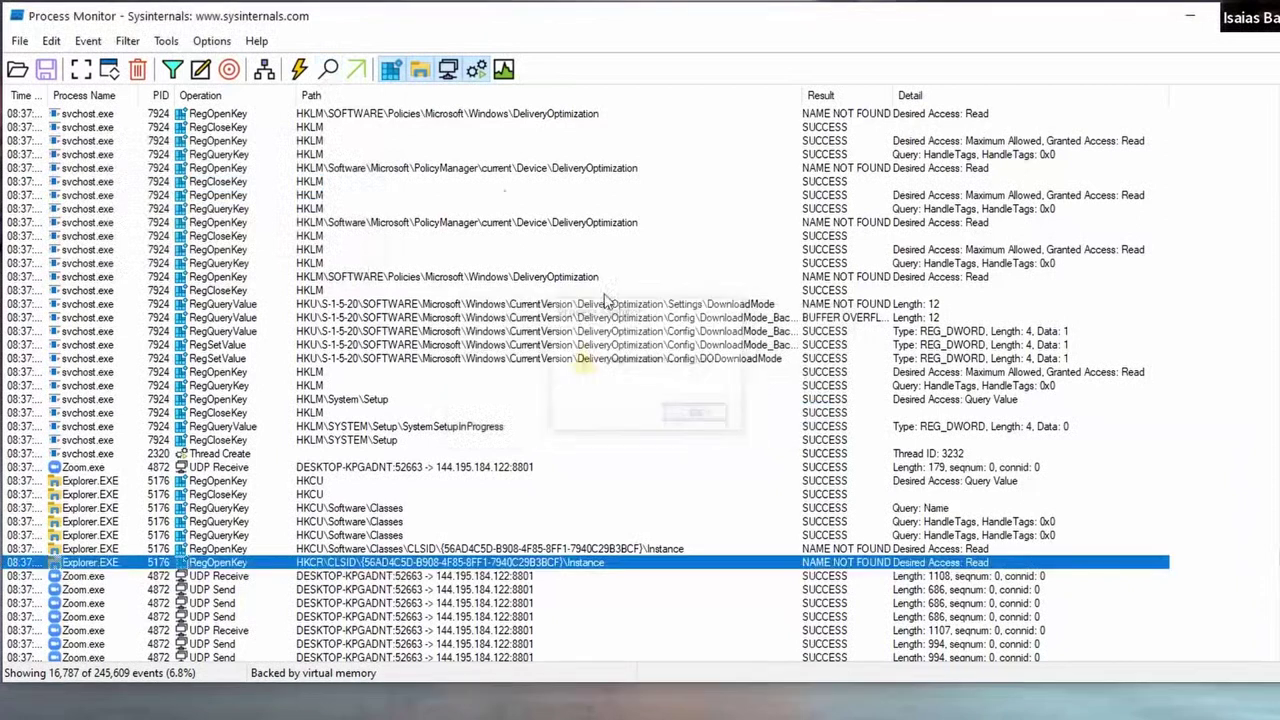
left_click(328, 70)
type("e")
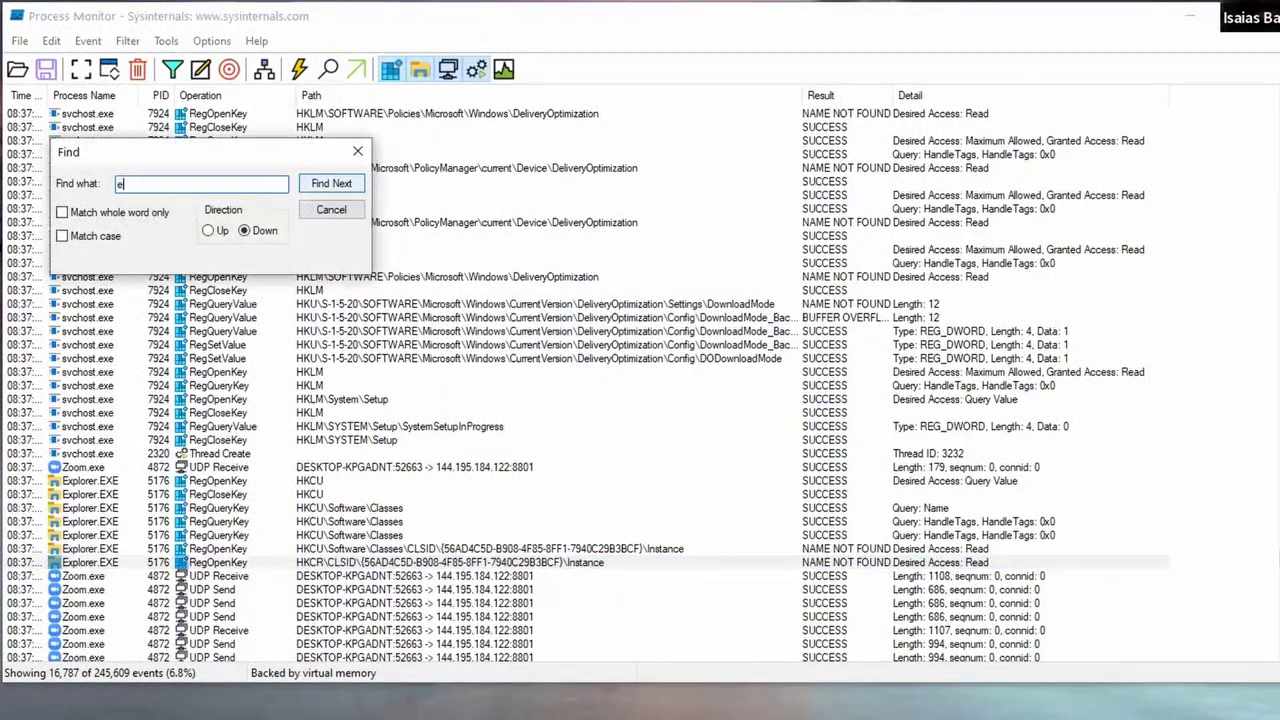
type("xplorer")
key("Return")
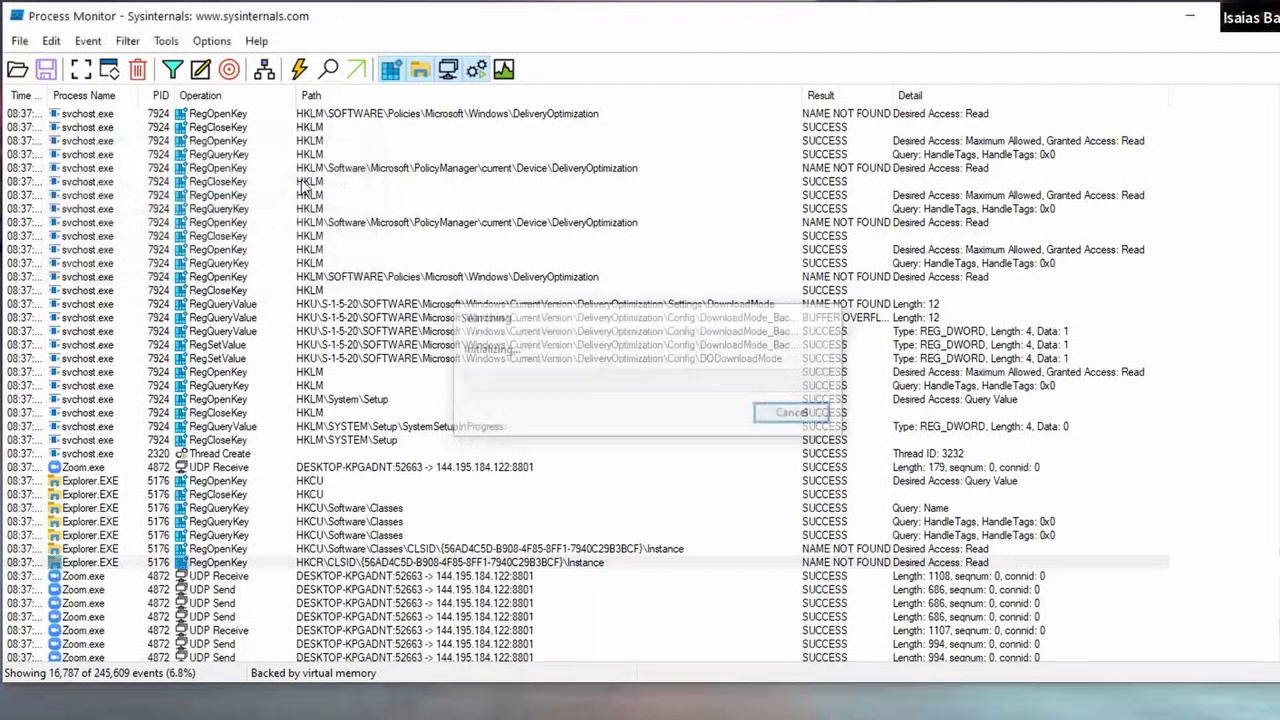
- Open the Explorer.EXE event's context menu, then review the filter rules and close them unchanged
right_click(85, 358)
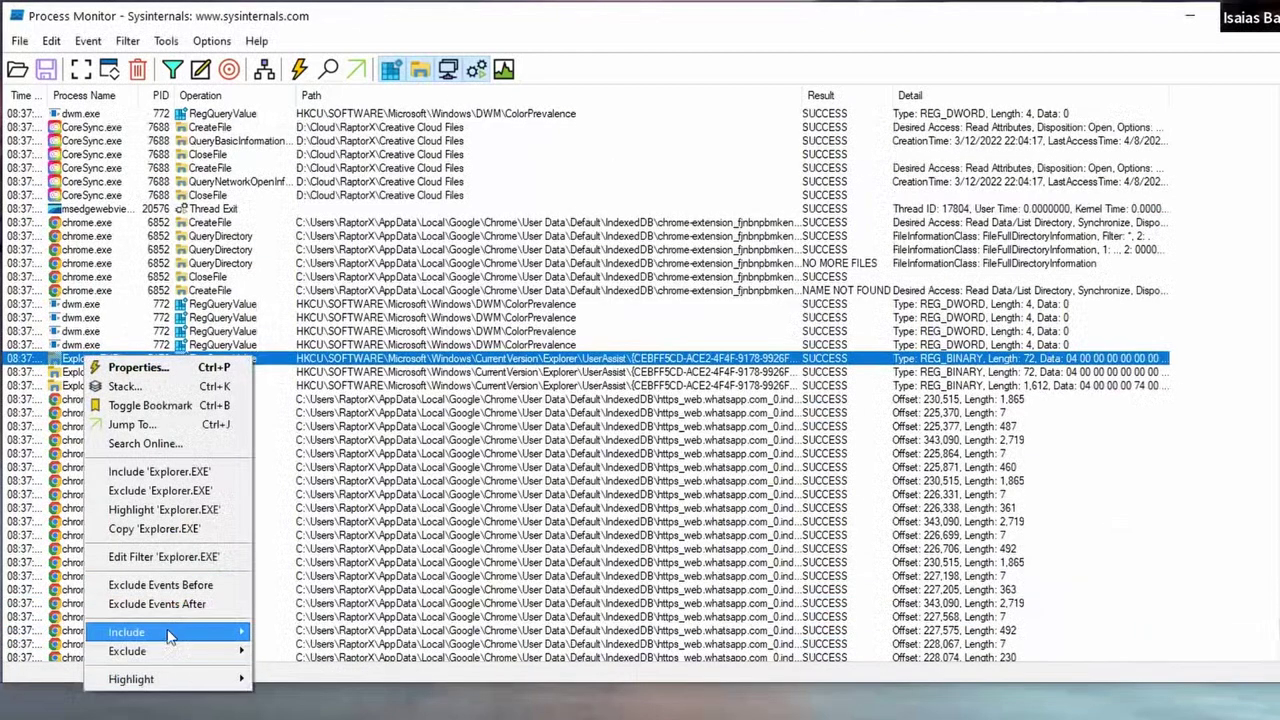
mouse_move(164, 633)
left_click(330, 291)
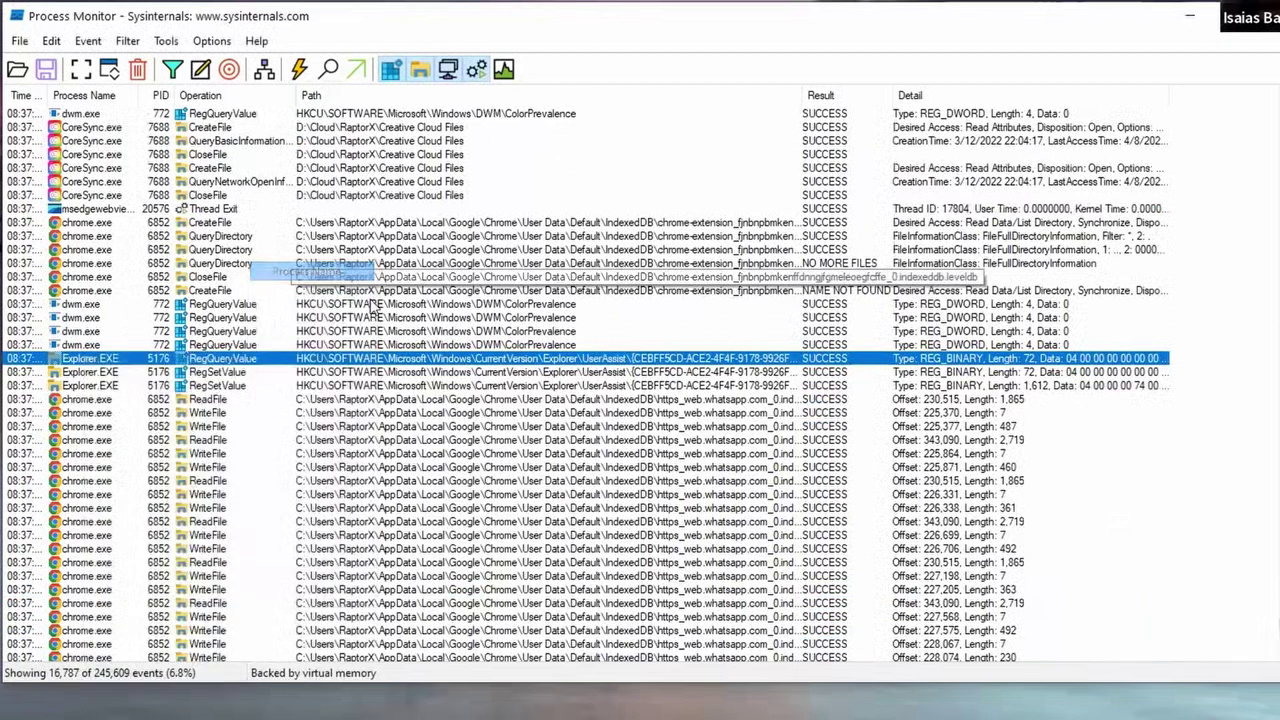
left_click(172, 69)
scroll(562, 402, "down", 5)
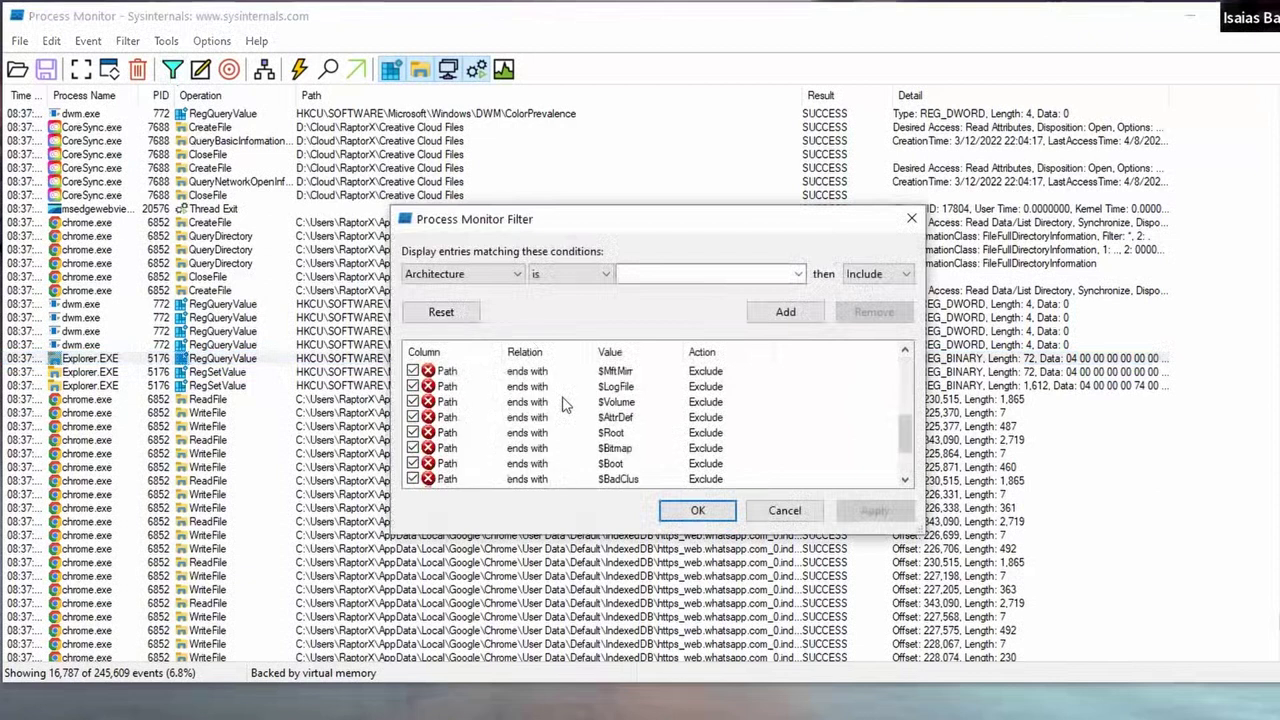
scroll(562, 402, "up", 5)
scroll(655, 398, "down", 5)
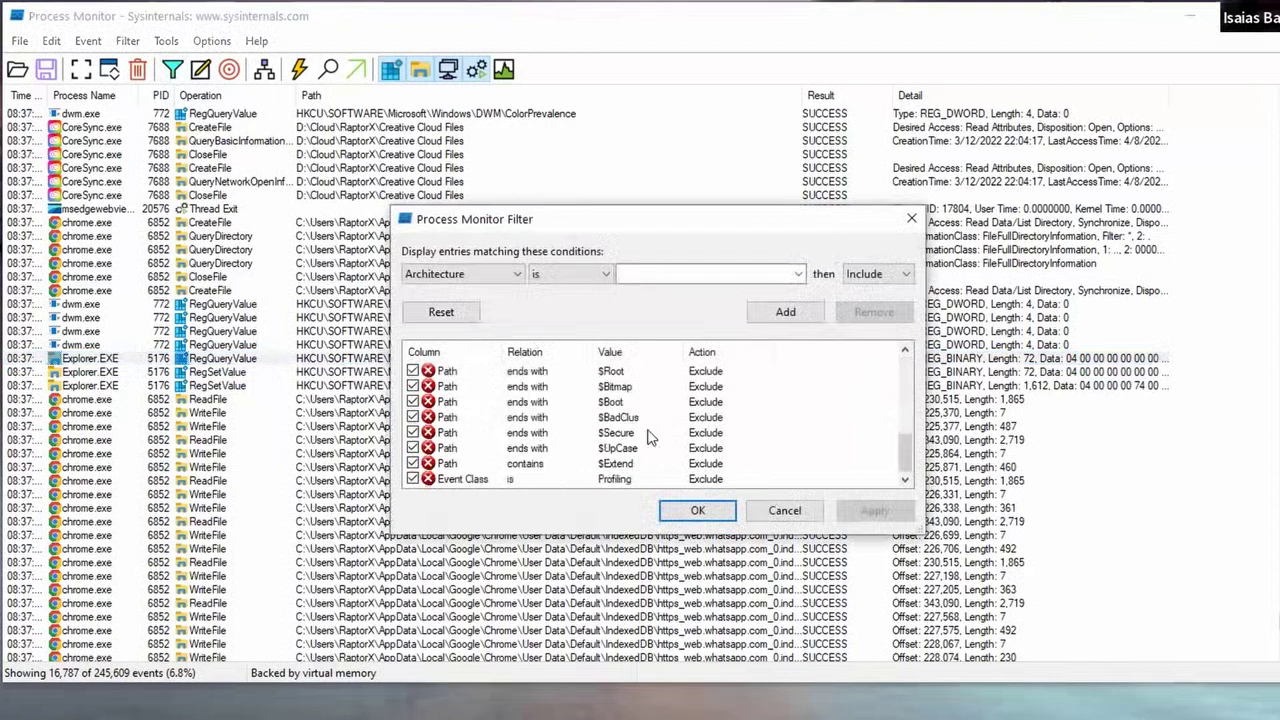
scroll(650, 435, "up", 5)
left_click(697, 510)
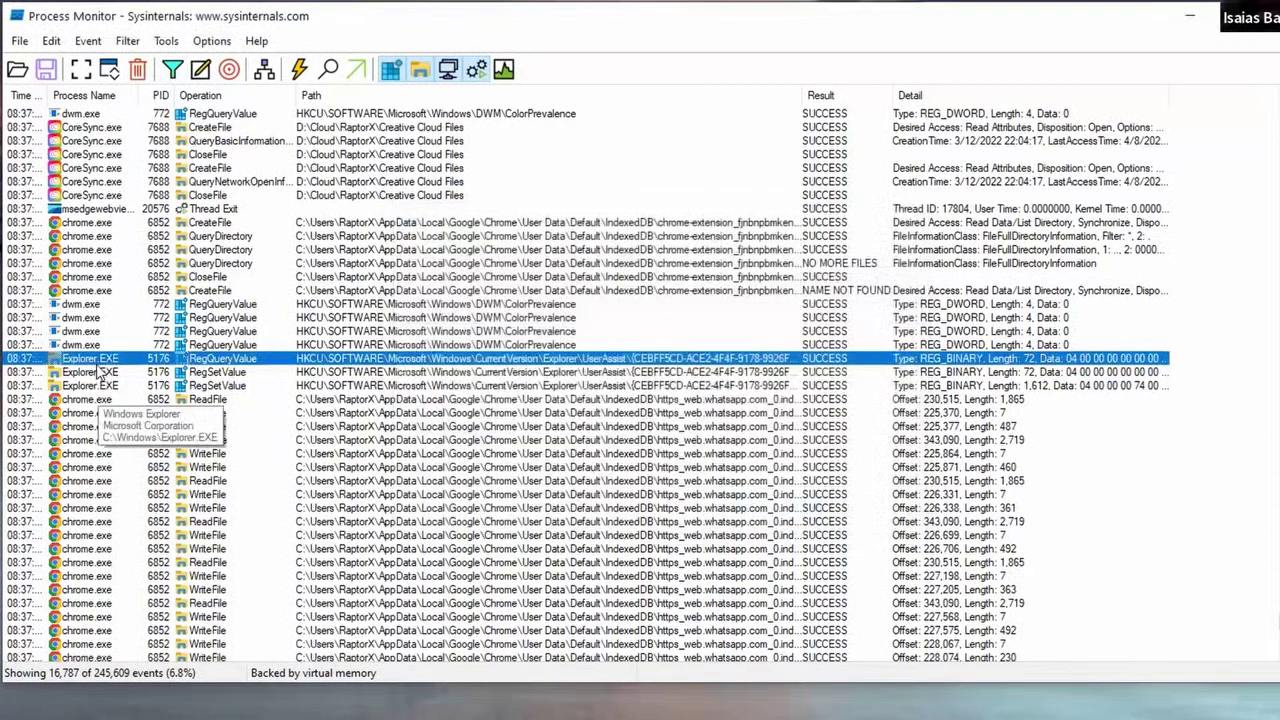
- Highlight all Explorer.EXE events and include only Explorer.EXE in the filter
right_click(101, 362)
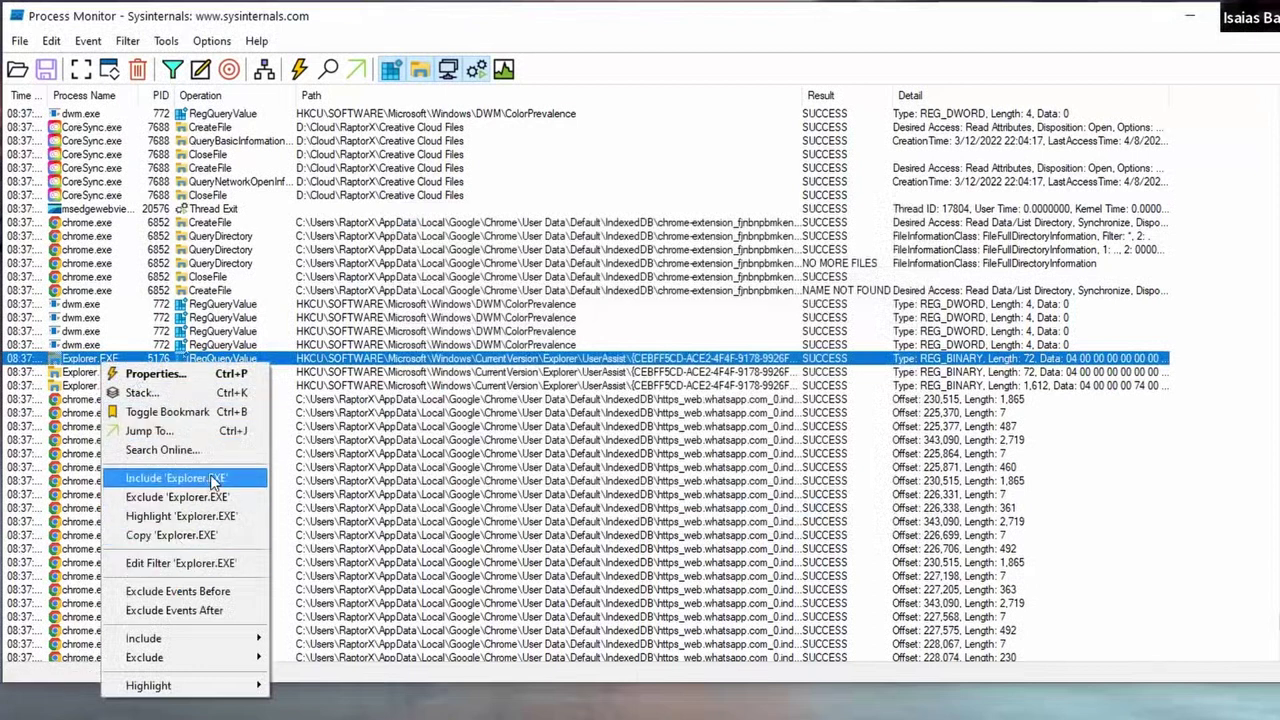
left_click(181, 516)
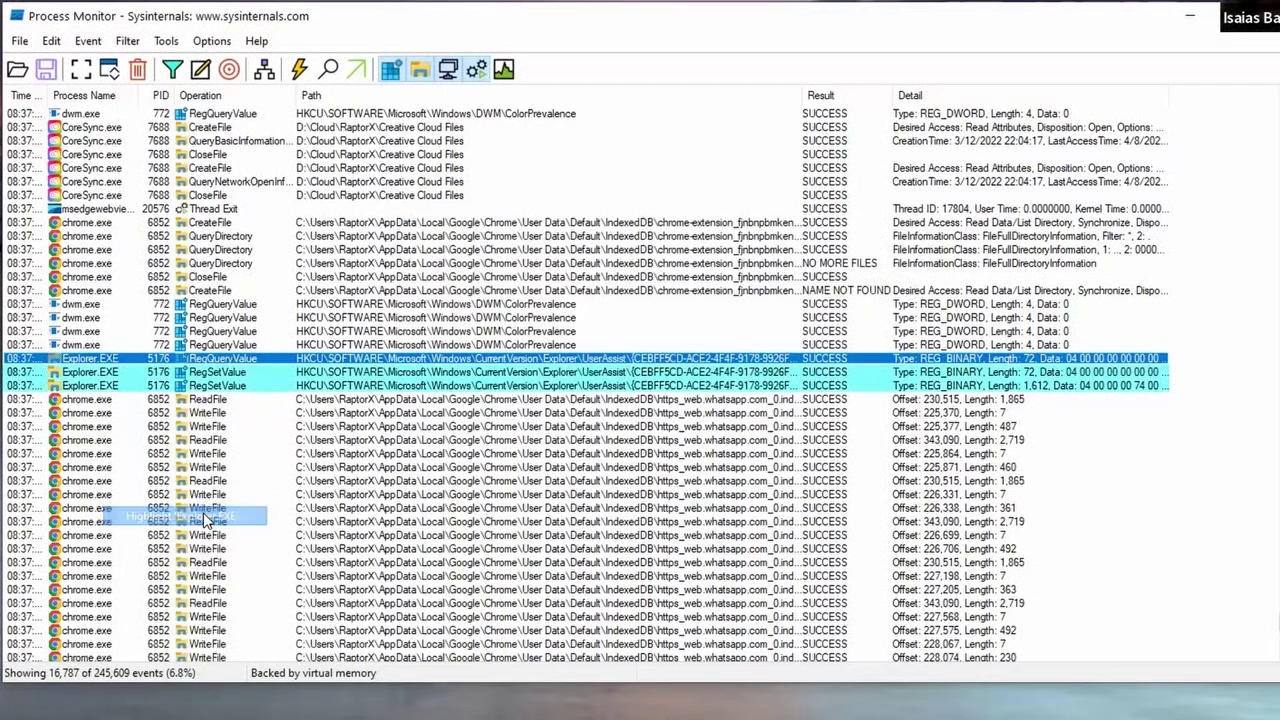
right_click(143, 368)
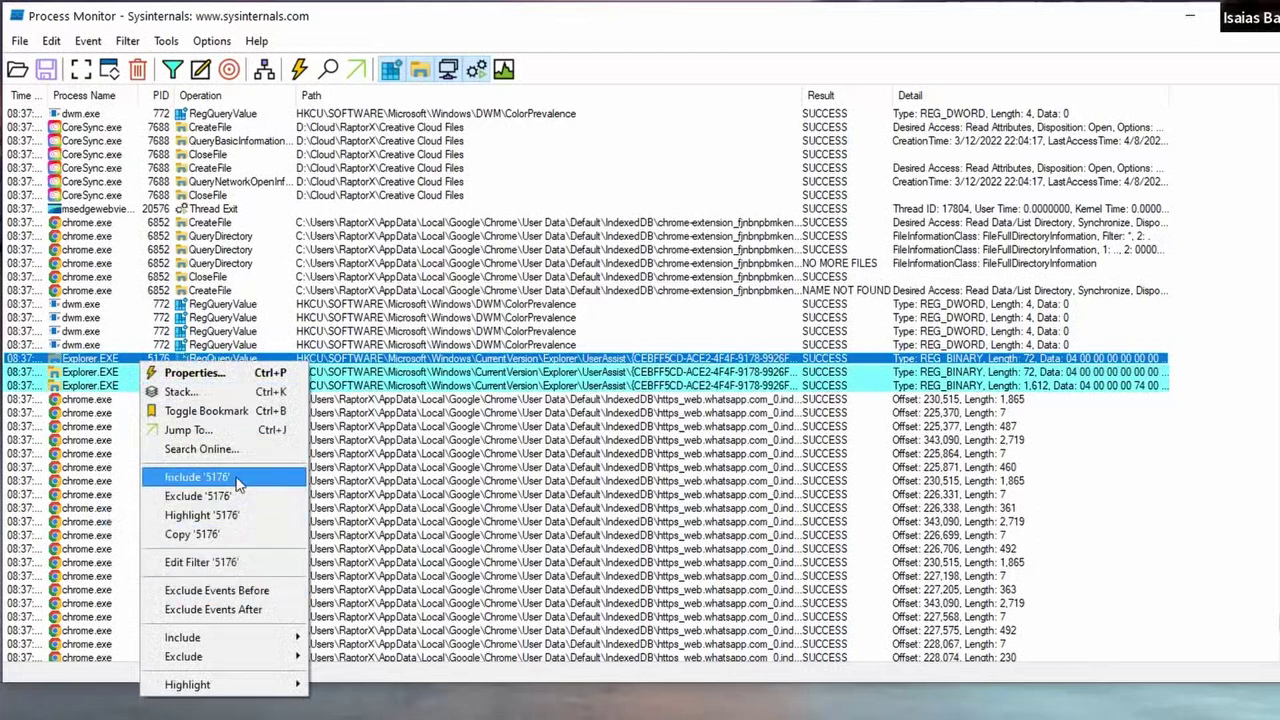
right_click(84, 370)
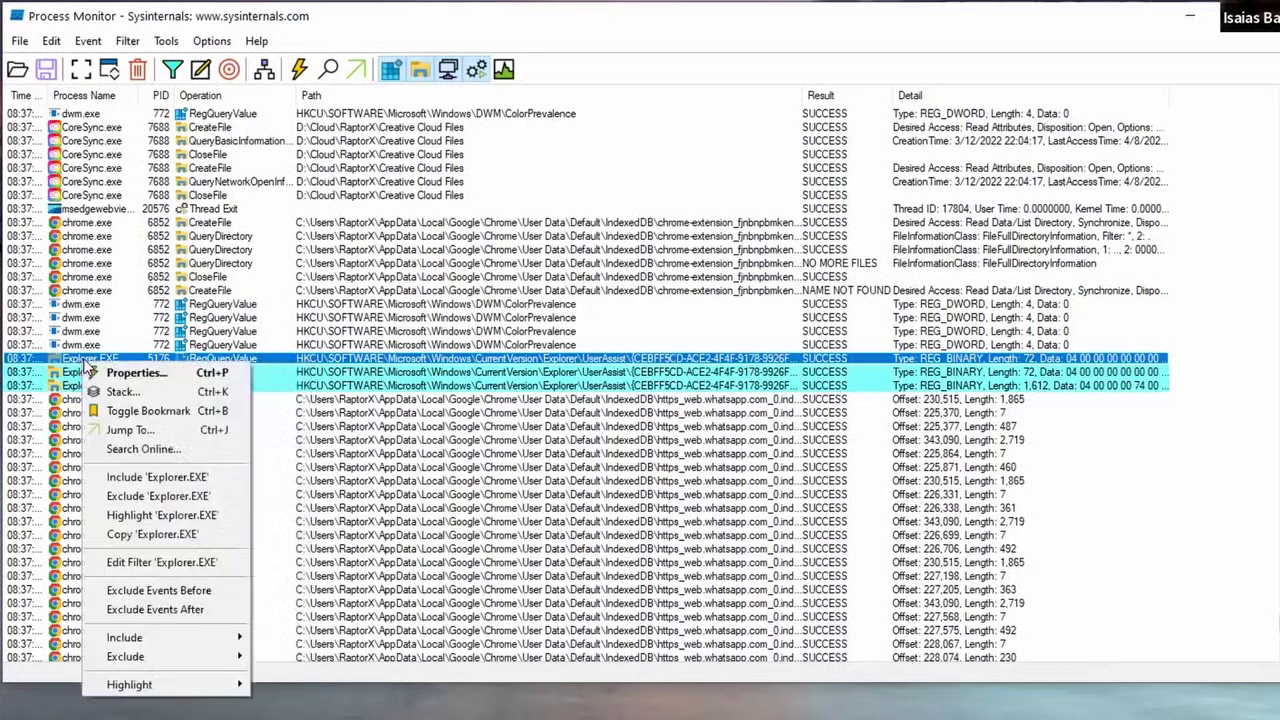
left_click(155, 480)
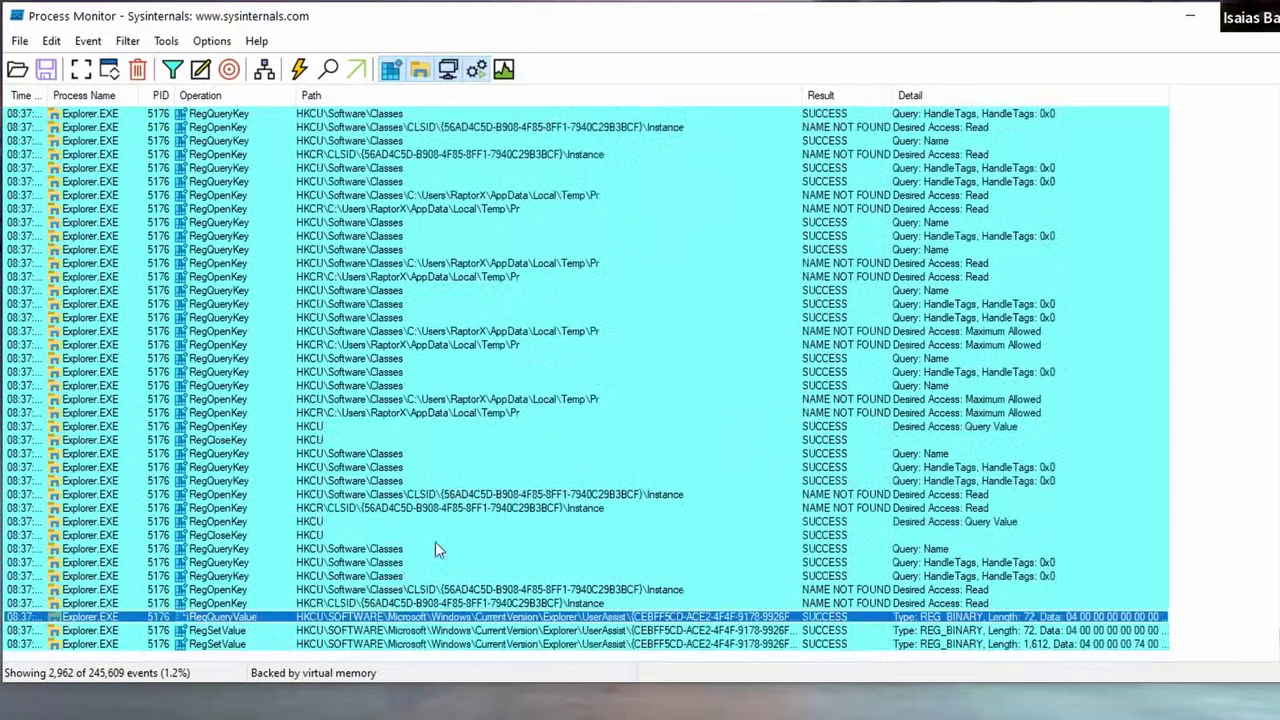
- Widen the Path column and scroll up through Explorer's registry events
mouse_move(797, 95)
left_mouse_down()
mouse_move(842, 95)
mouse_move(785, 95)
left_mouse_up()
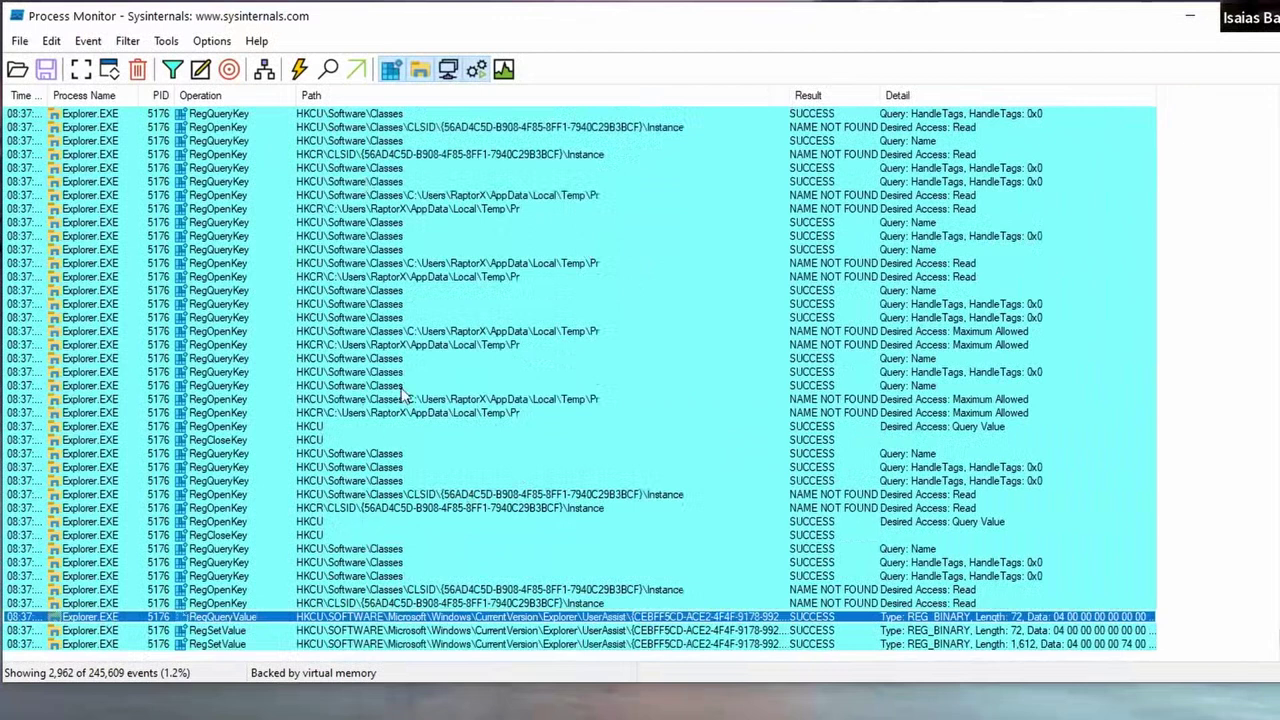
left_click(462, 345)
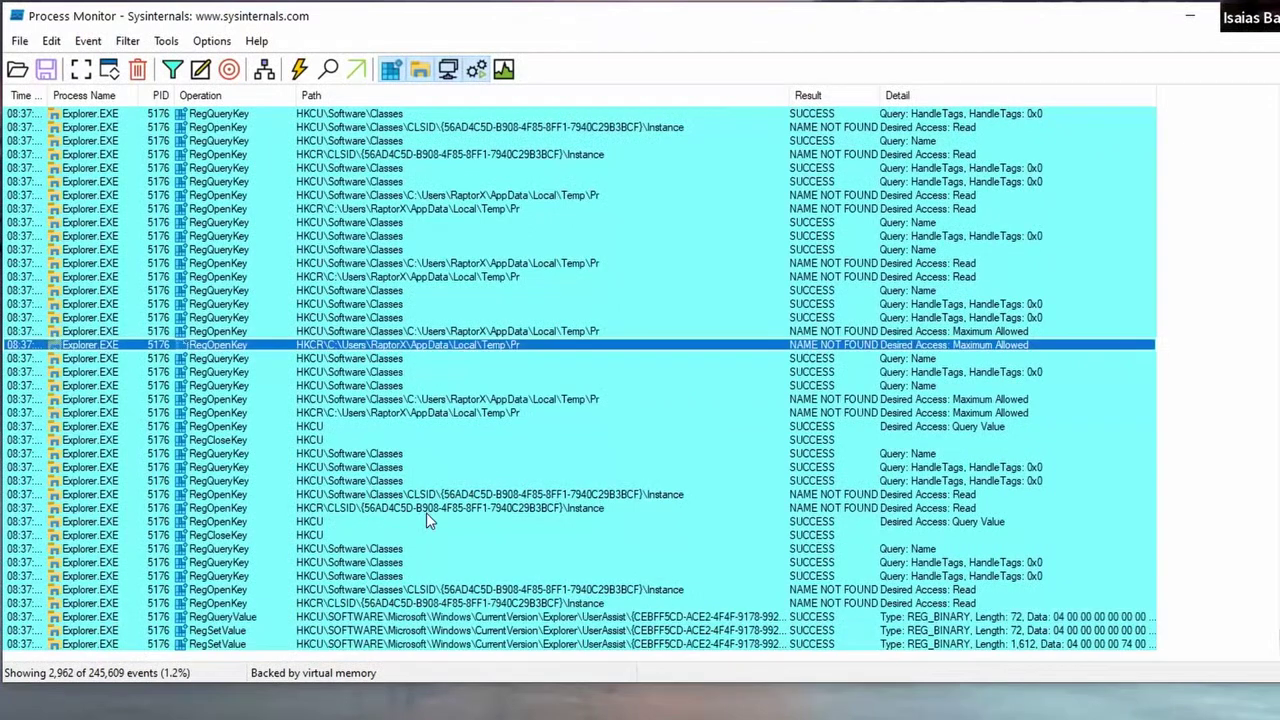
scroll(419, 488, "up", 10)
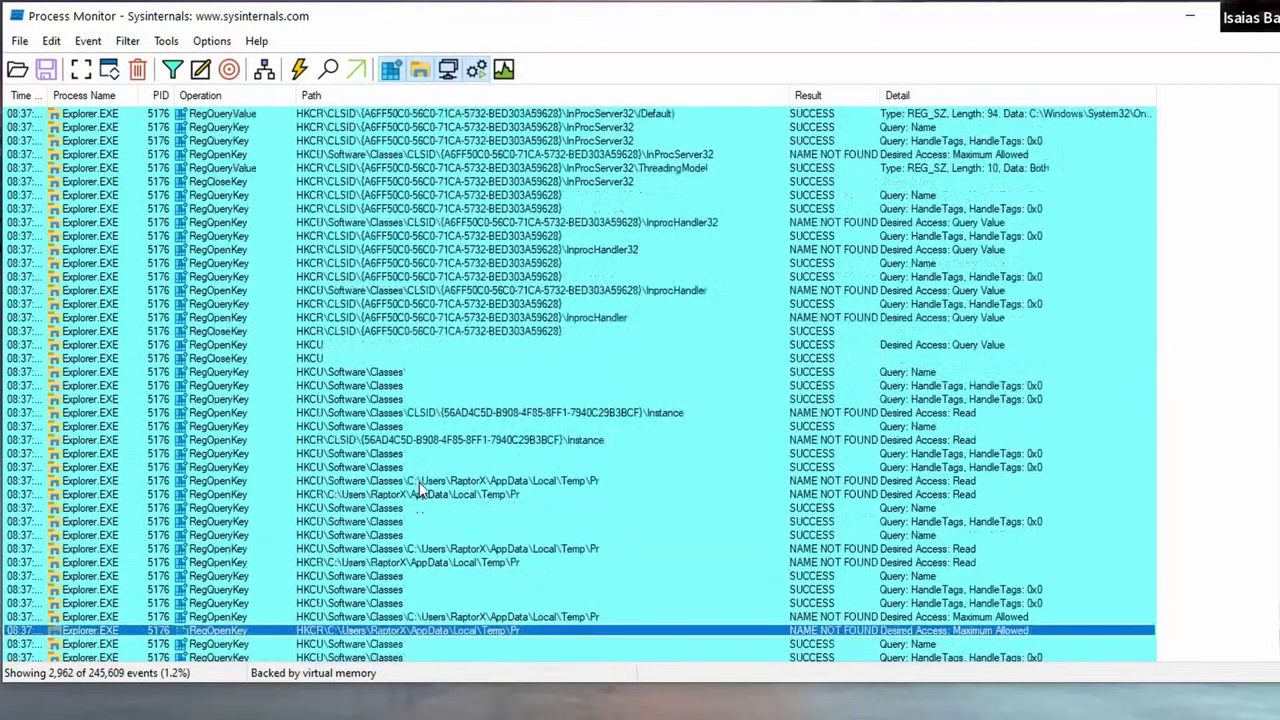
scroll(419, 482, "up", 2)
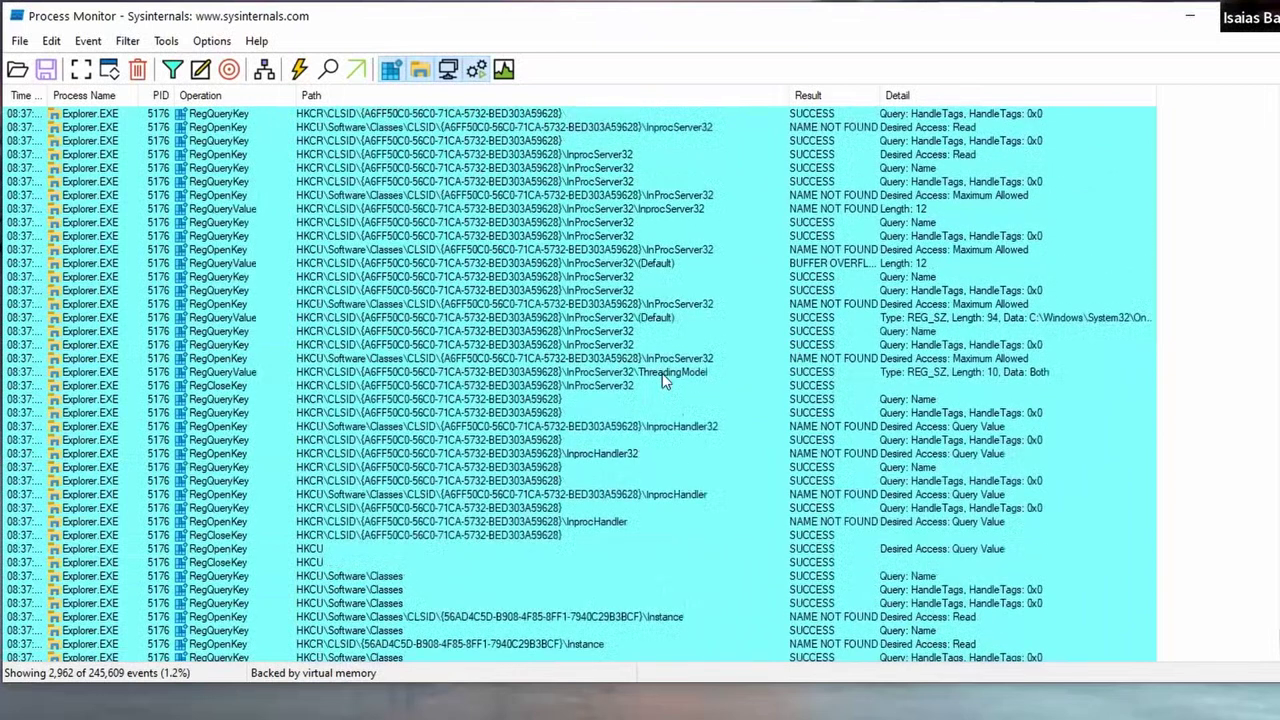
left_click(665, 380)
- Select the CreateFile events on the Recent\AutomaticDestinations folder
scroll(640, 465, "up", 9)
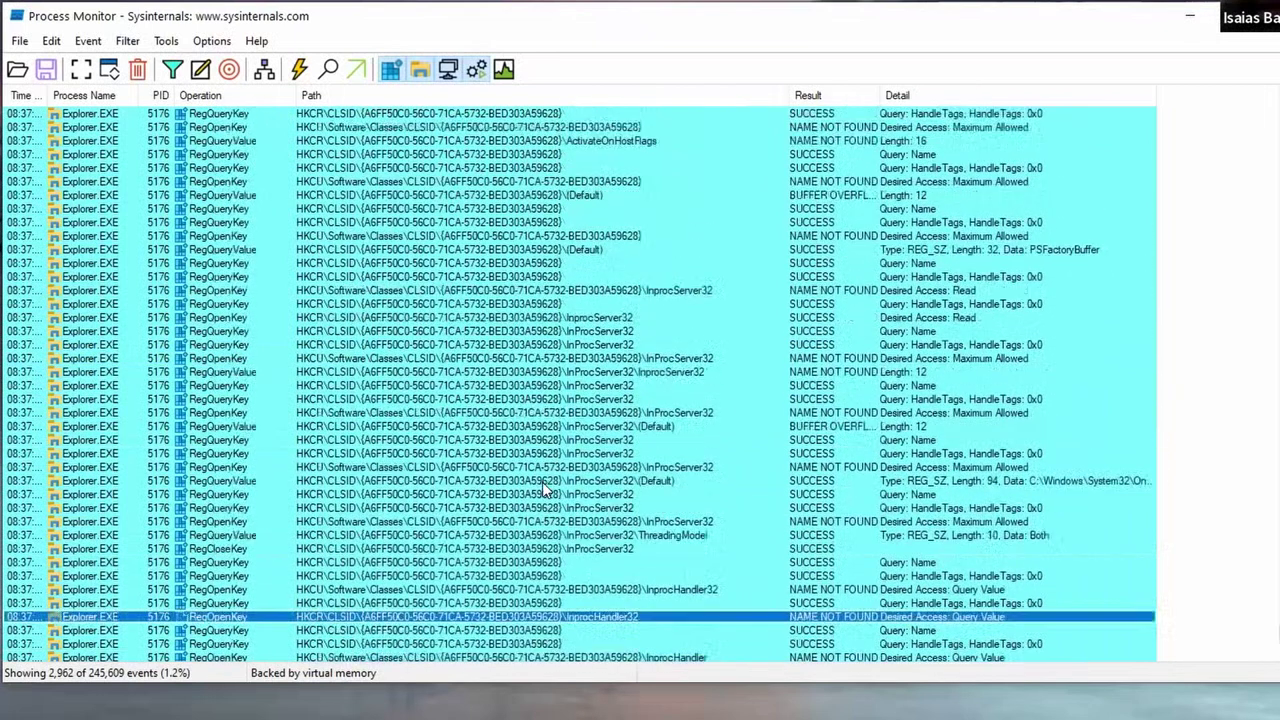
scroll(580, 355, "up", 5)
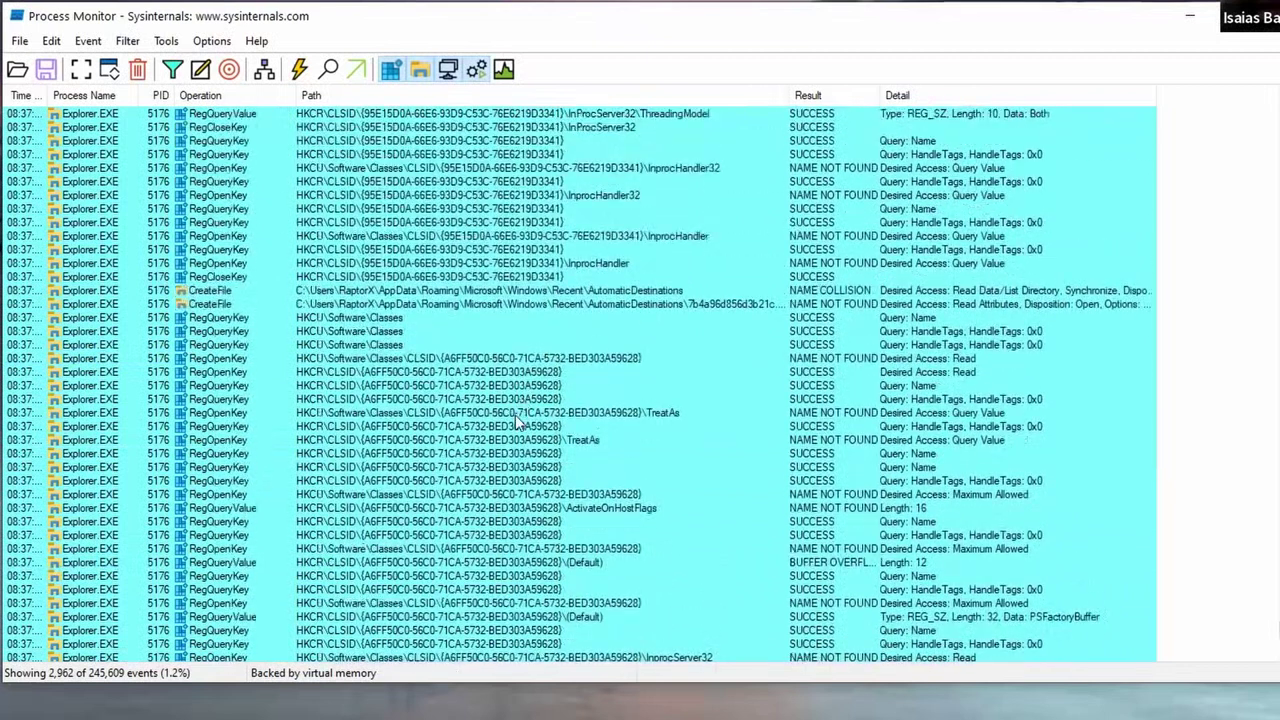
left_click(634, 333)
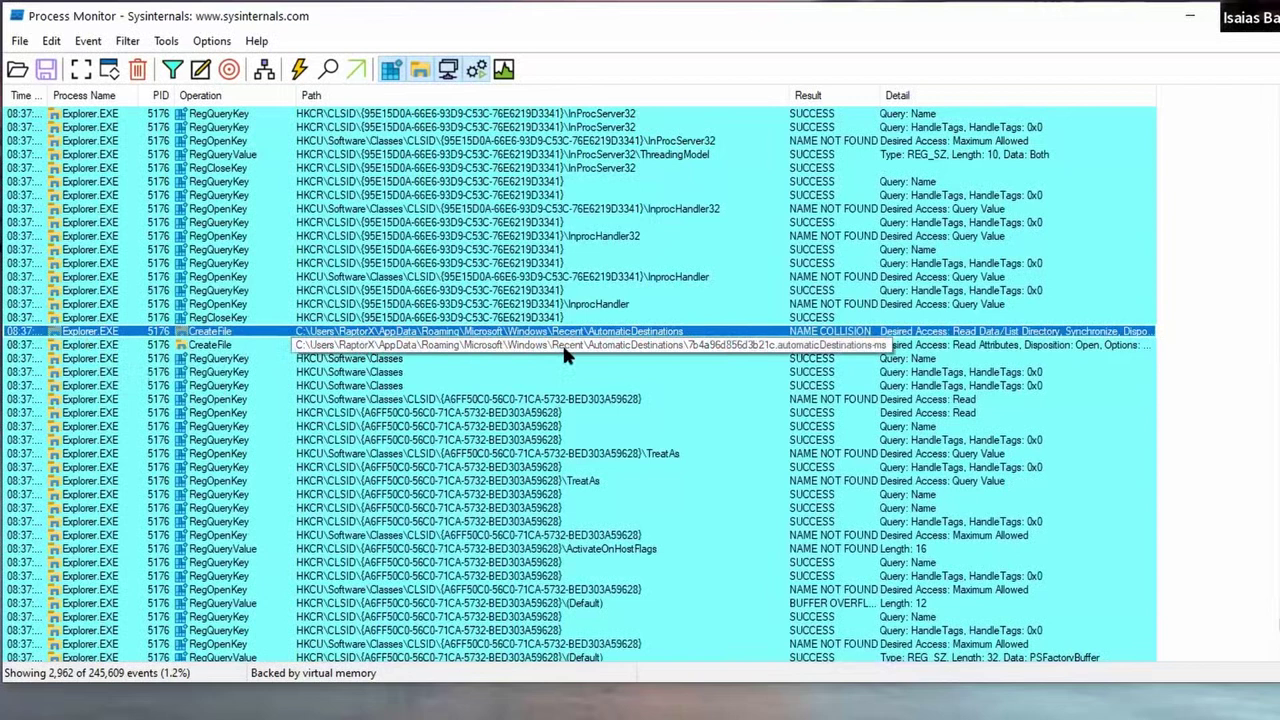
left_click(562, 345)
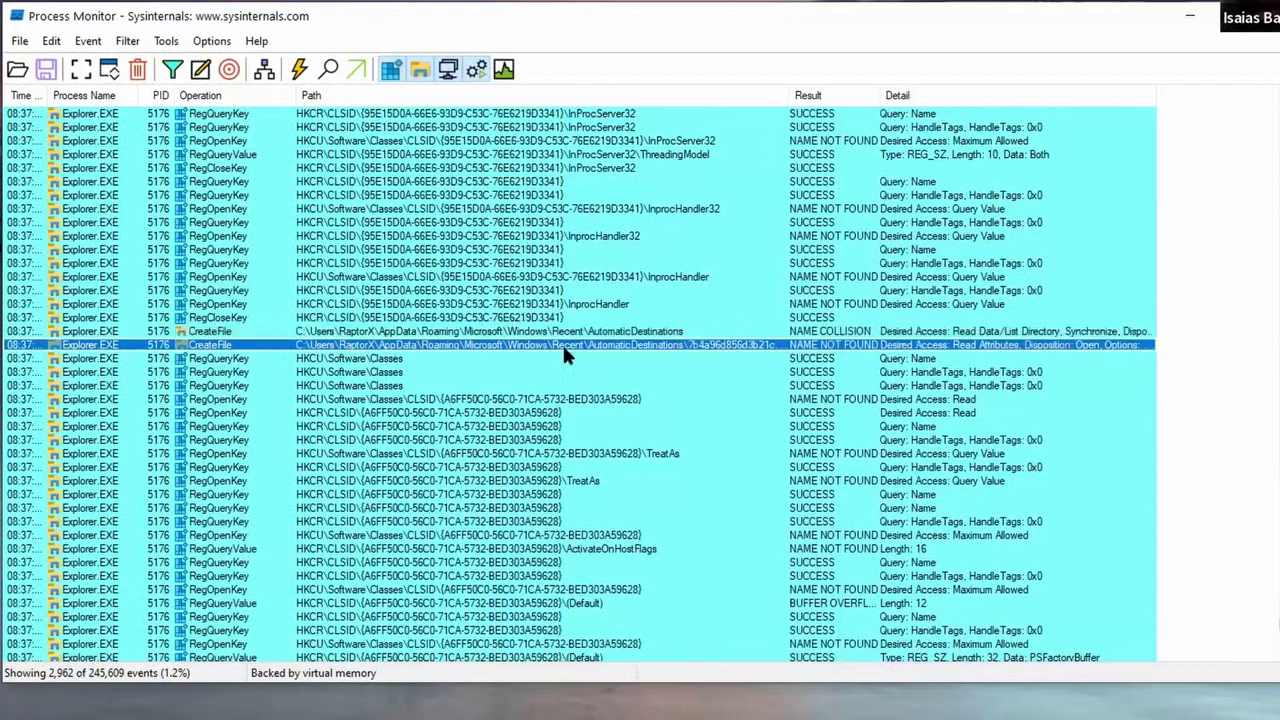
left_click(570, 331)
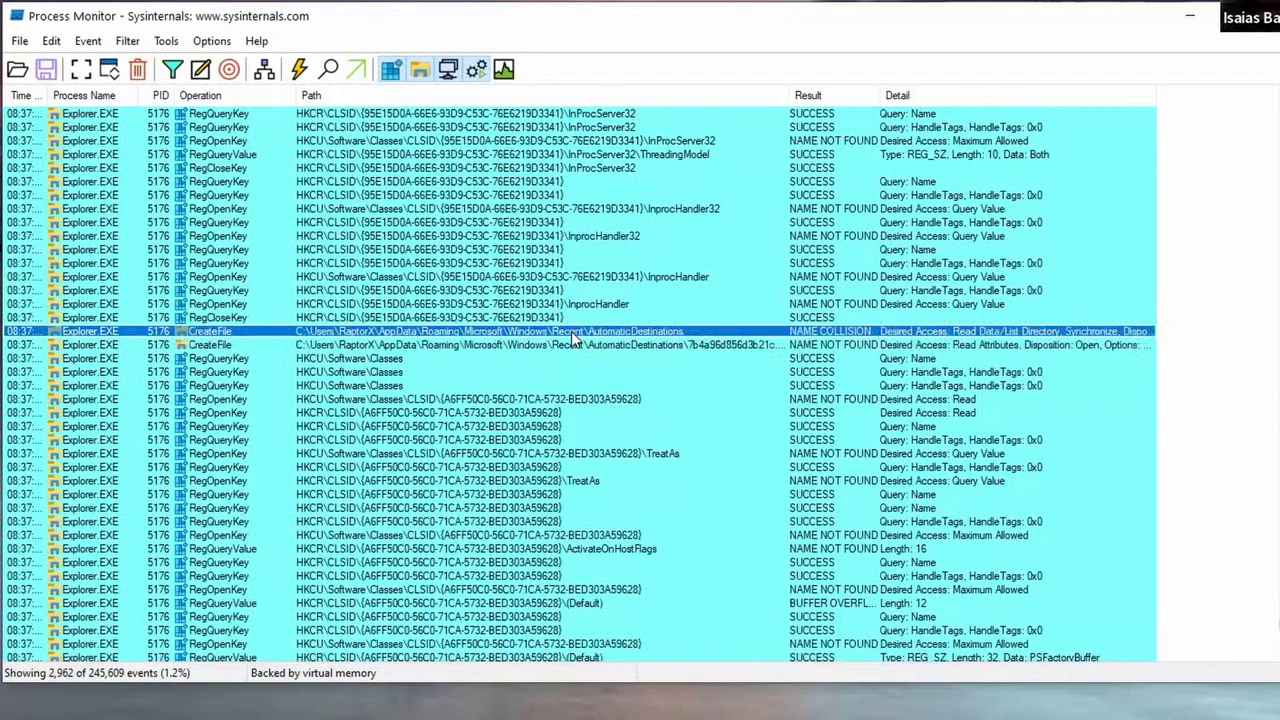
scroll(520, 405, "up", 5)
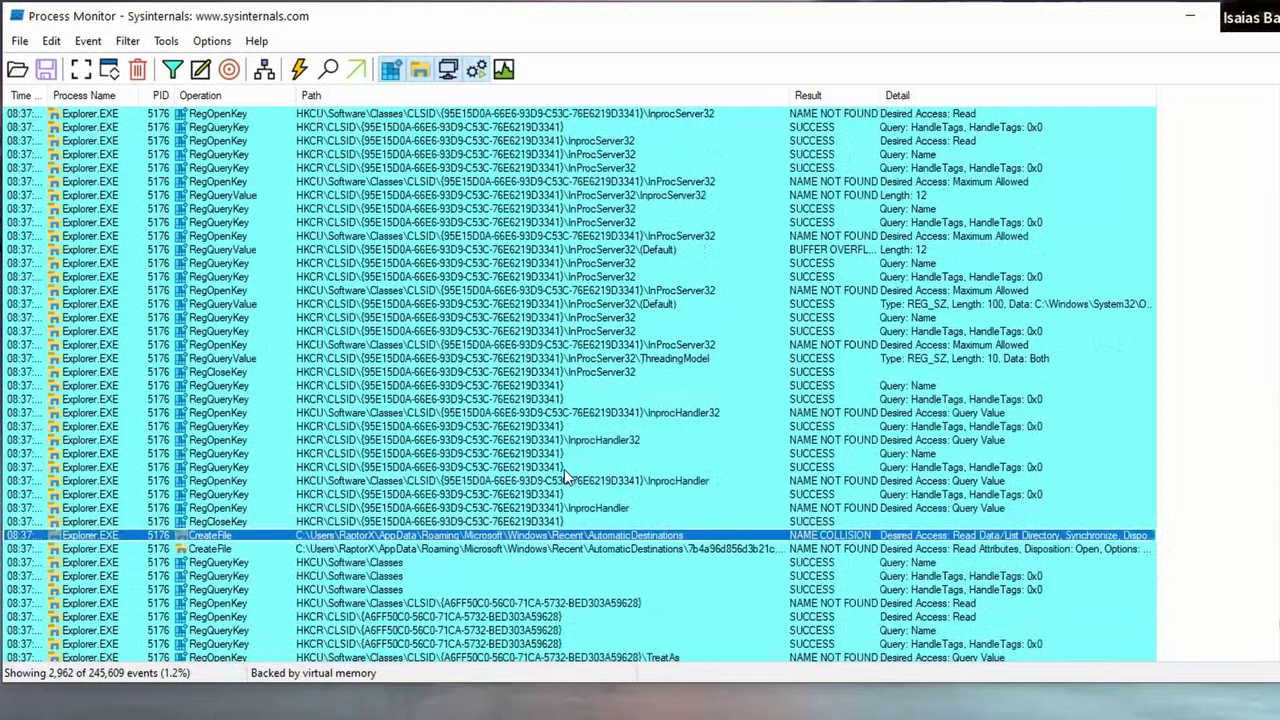
- Widen the Path column further and select the NAME COLLISION CreateFile event
key("super+e")
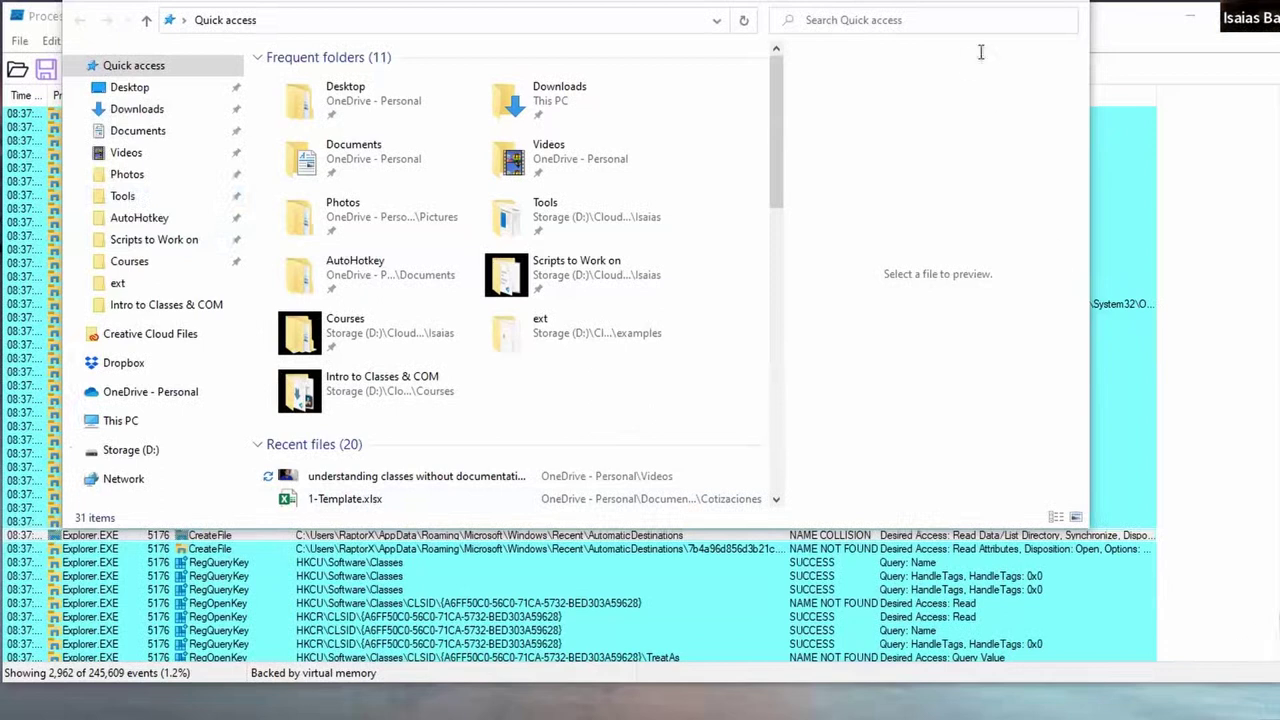
key("alt+F4")
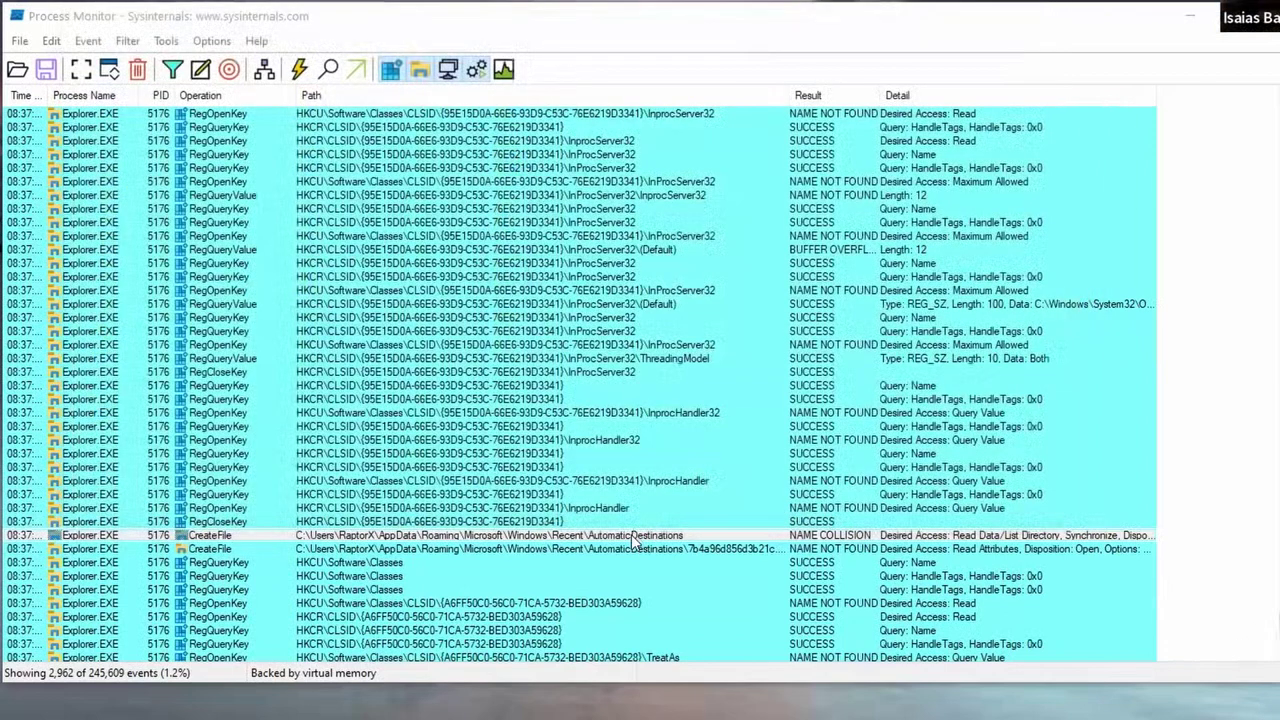
left_click(631, 535)
scroll(632, 480, "down", 3)
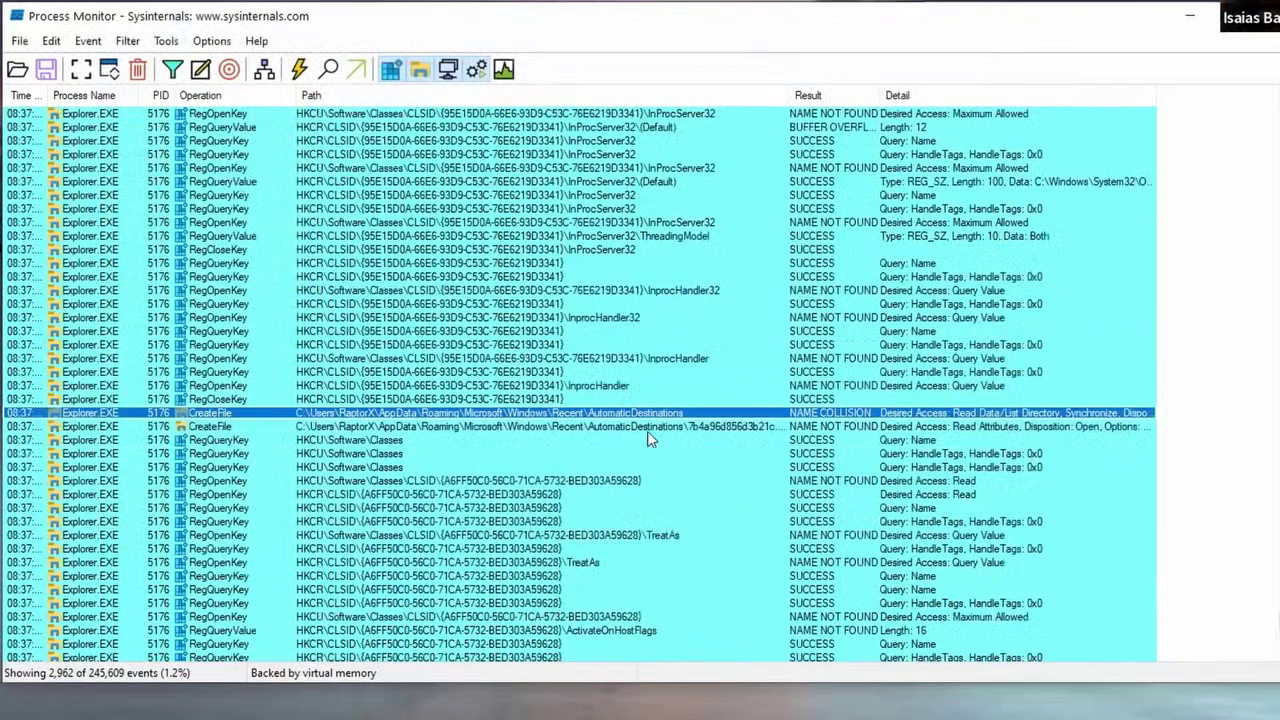
left_click(831, 432)
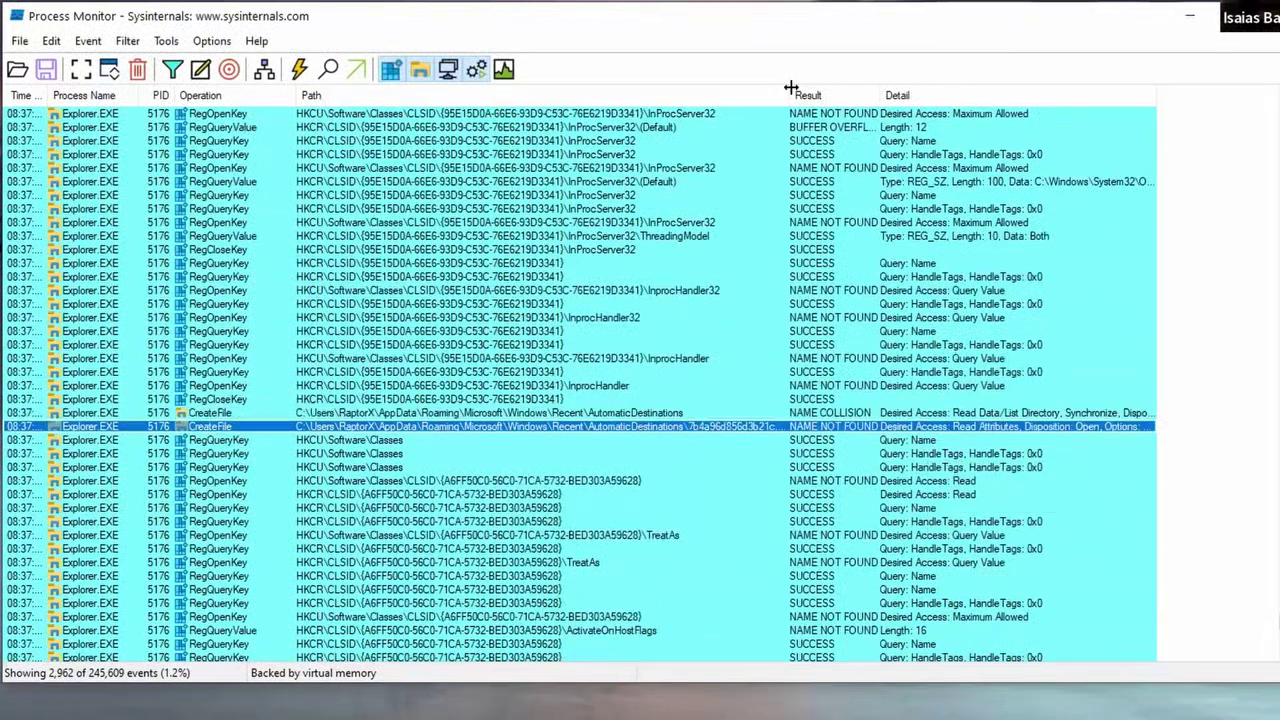
left_click_drag(790, 90, 902, 118)
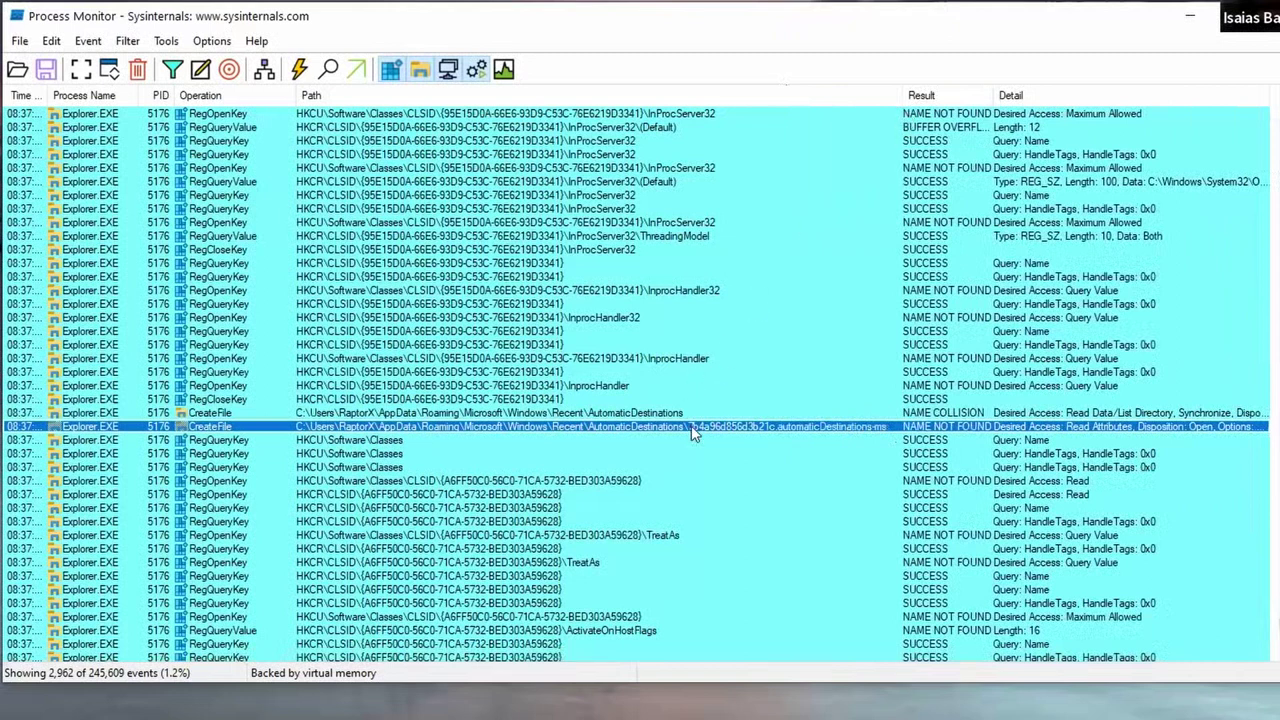
left_click(613, 414)
- Open the NAME COLLISION event's Properties and copy its AutomaticDestinations path
right_click(613, 416)
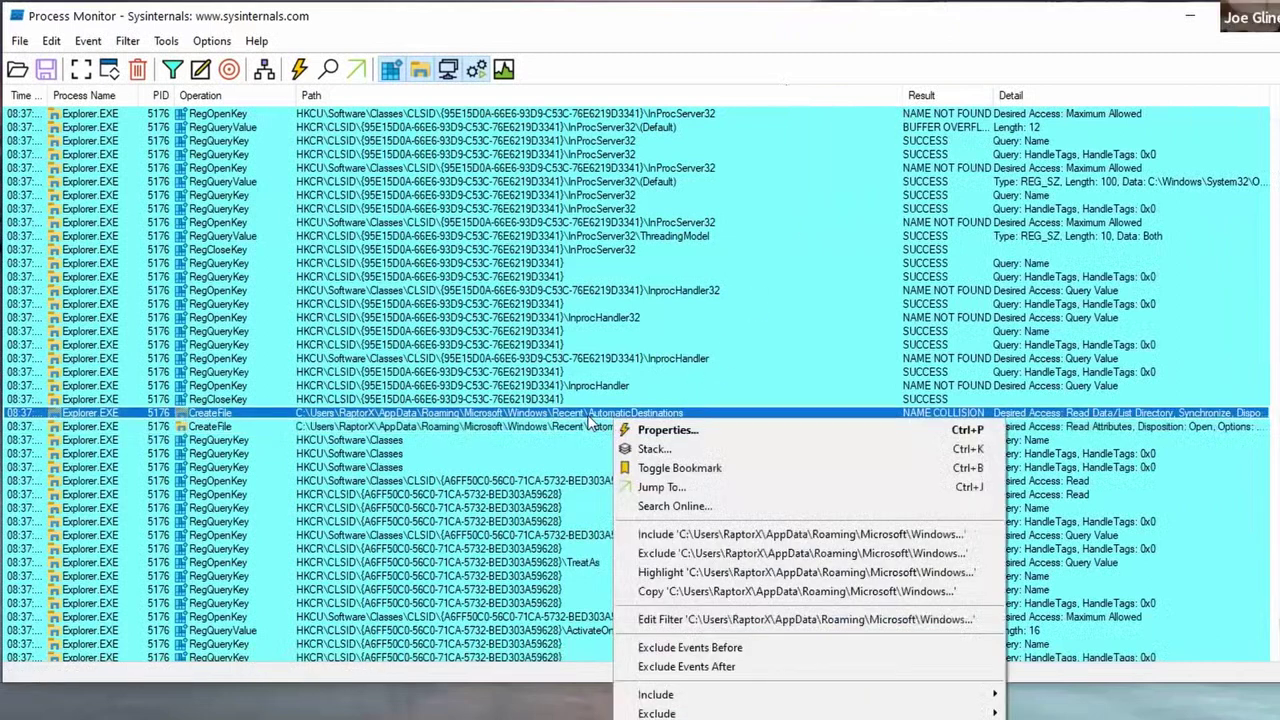
left_click(662, 430)
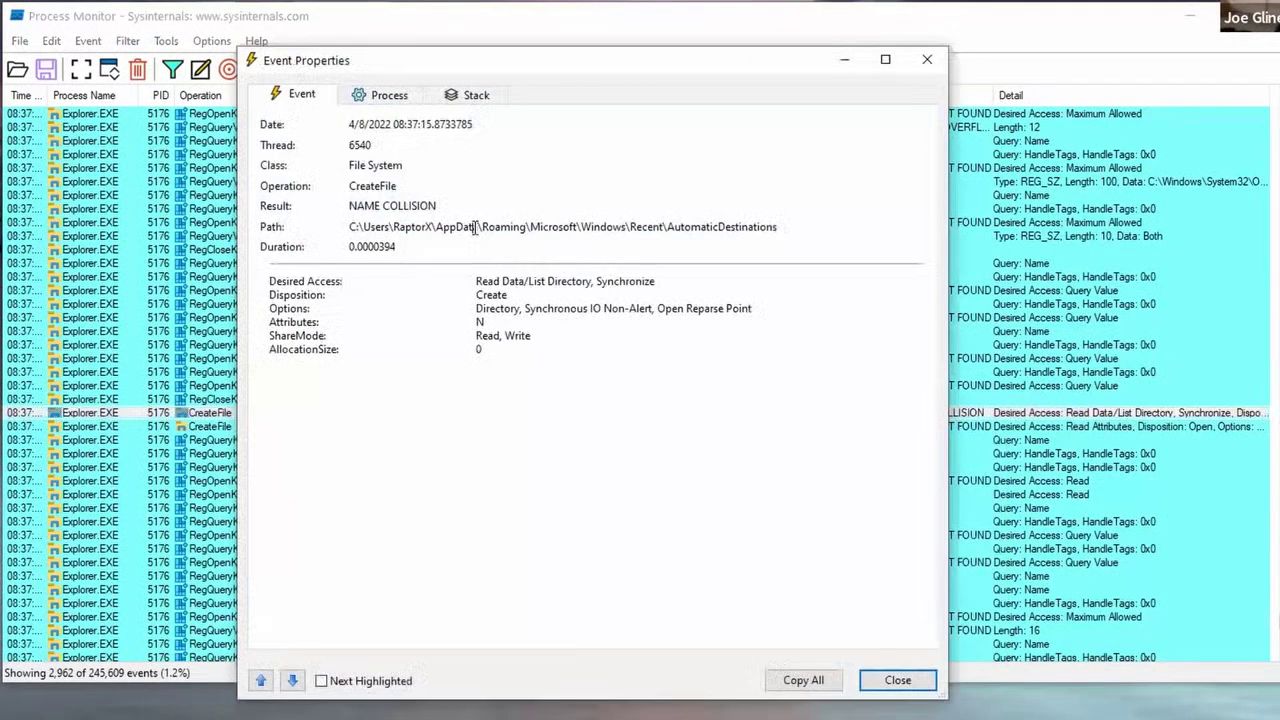
left_click_drag(351, 229, 806, 240)
key("ctrl+c")
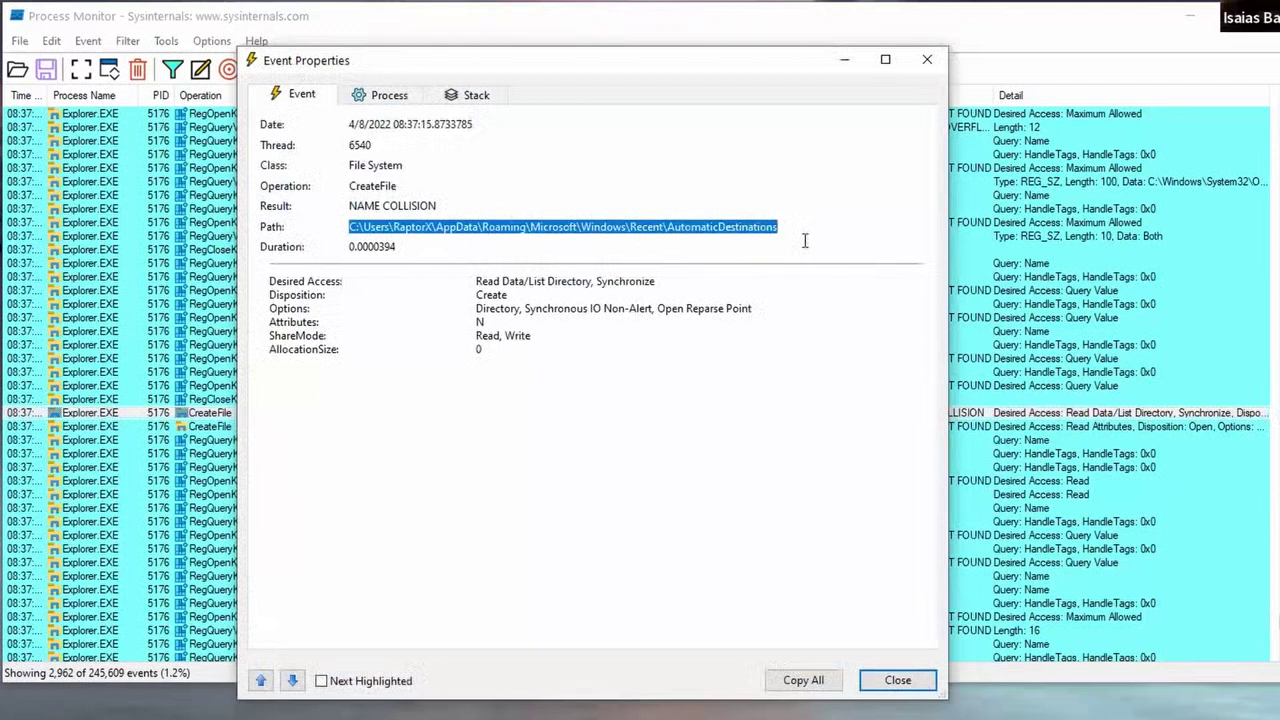
key("super")
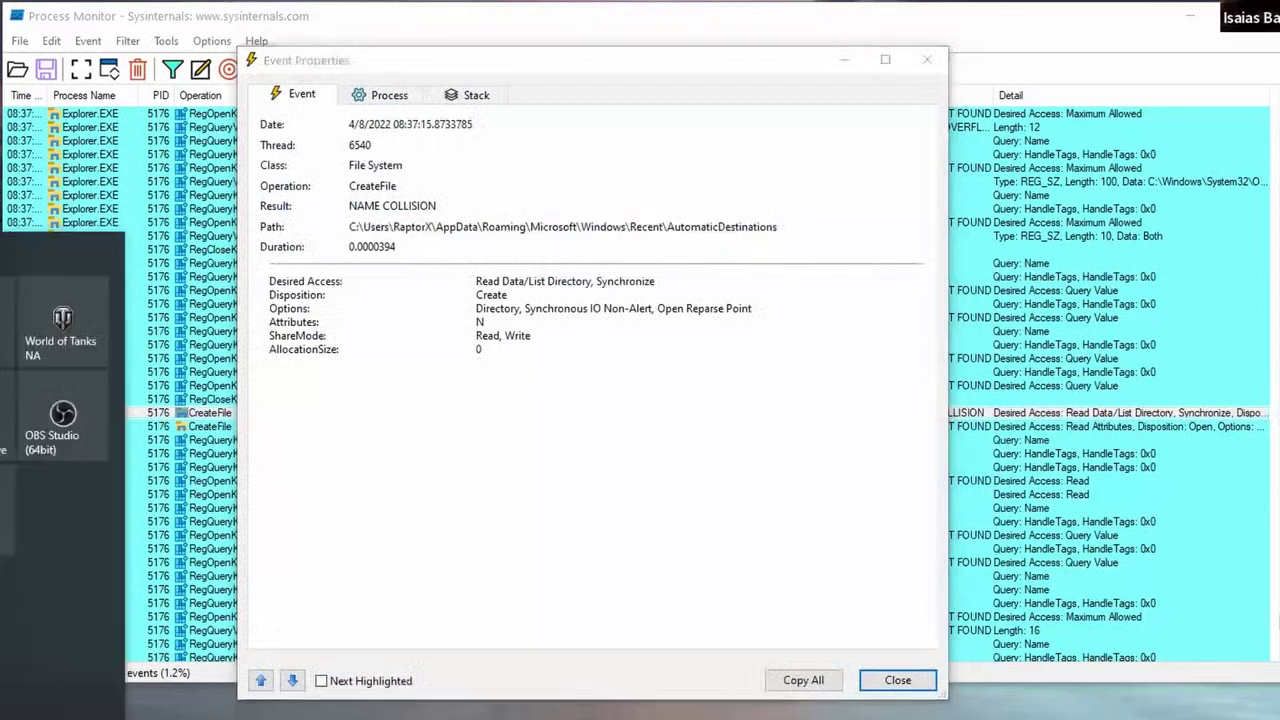
- Navigate a new File Explorer window to the copied path, then close the event details
key("super+e")
left_click(548, 20)
key("ctrl+v")
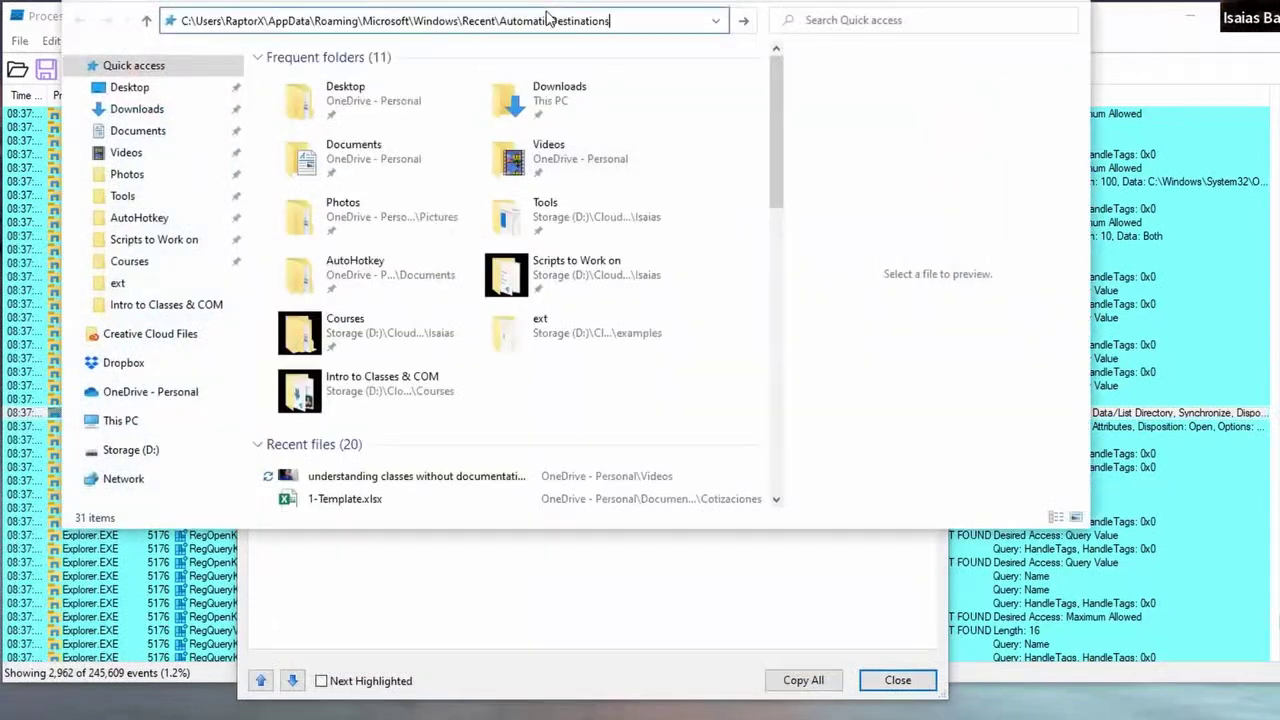
key("Return")
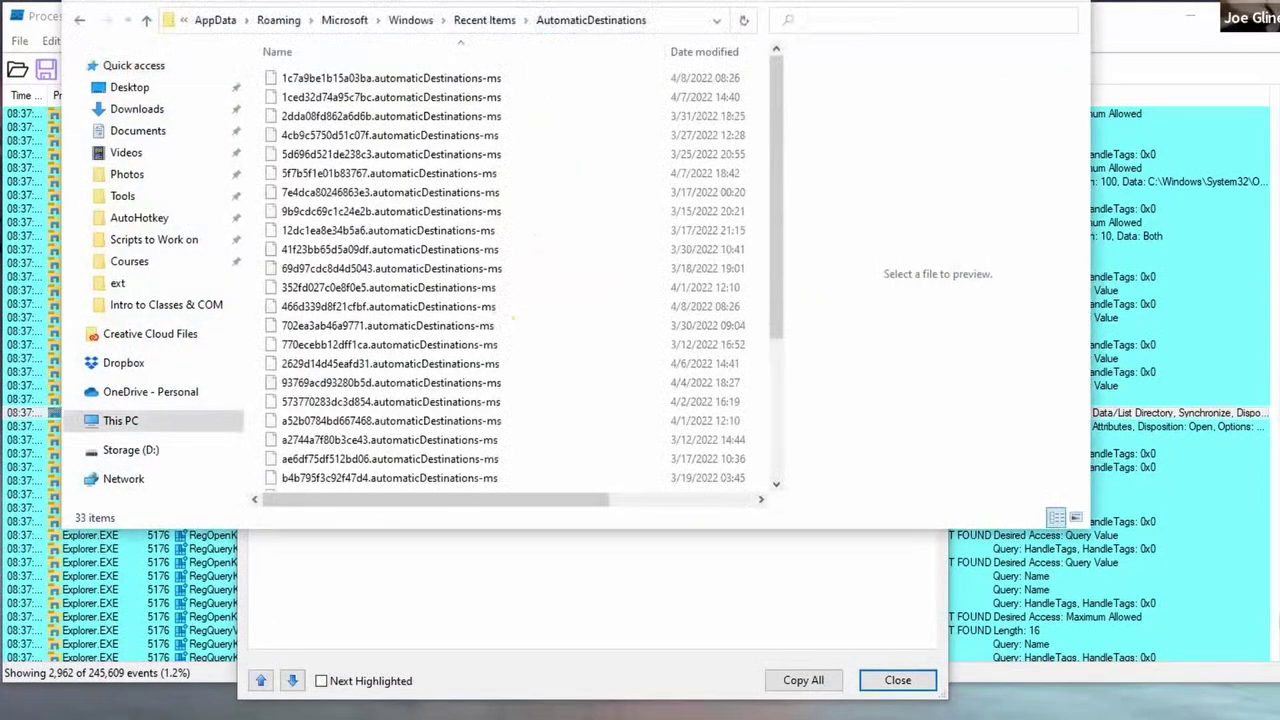
key("alt+Tab")
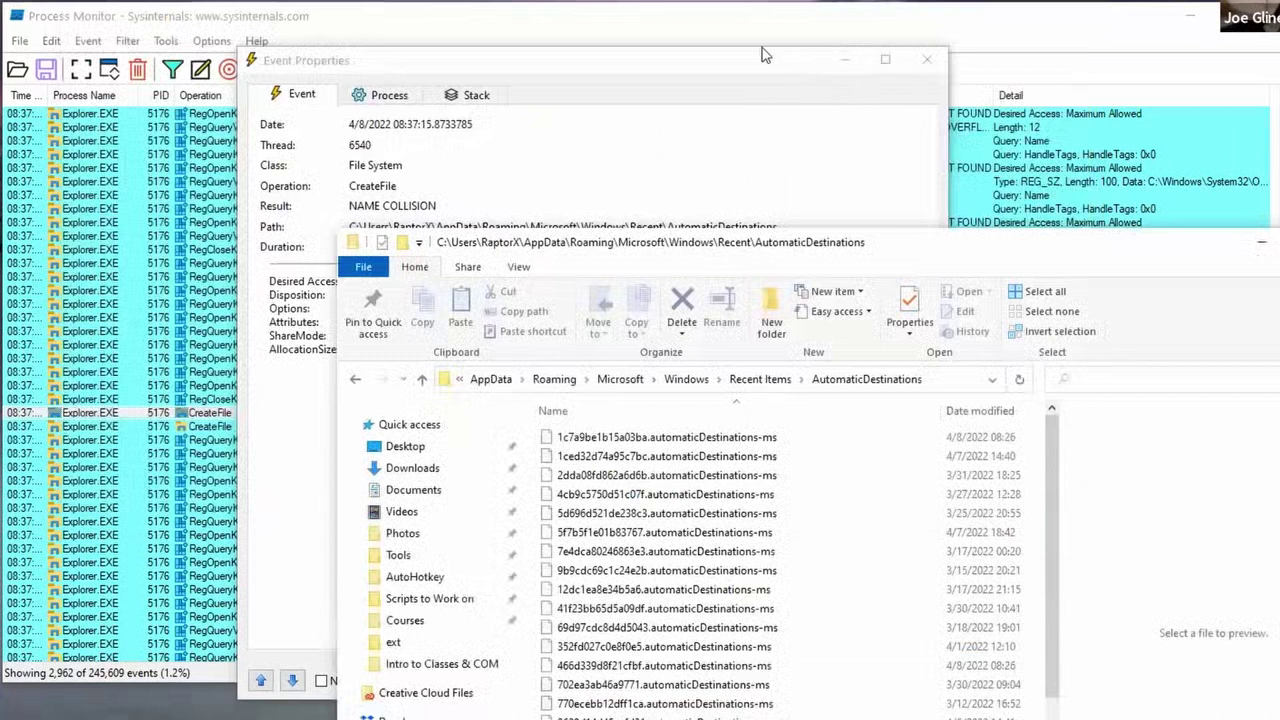
key("Escape")
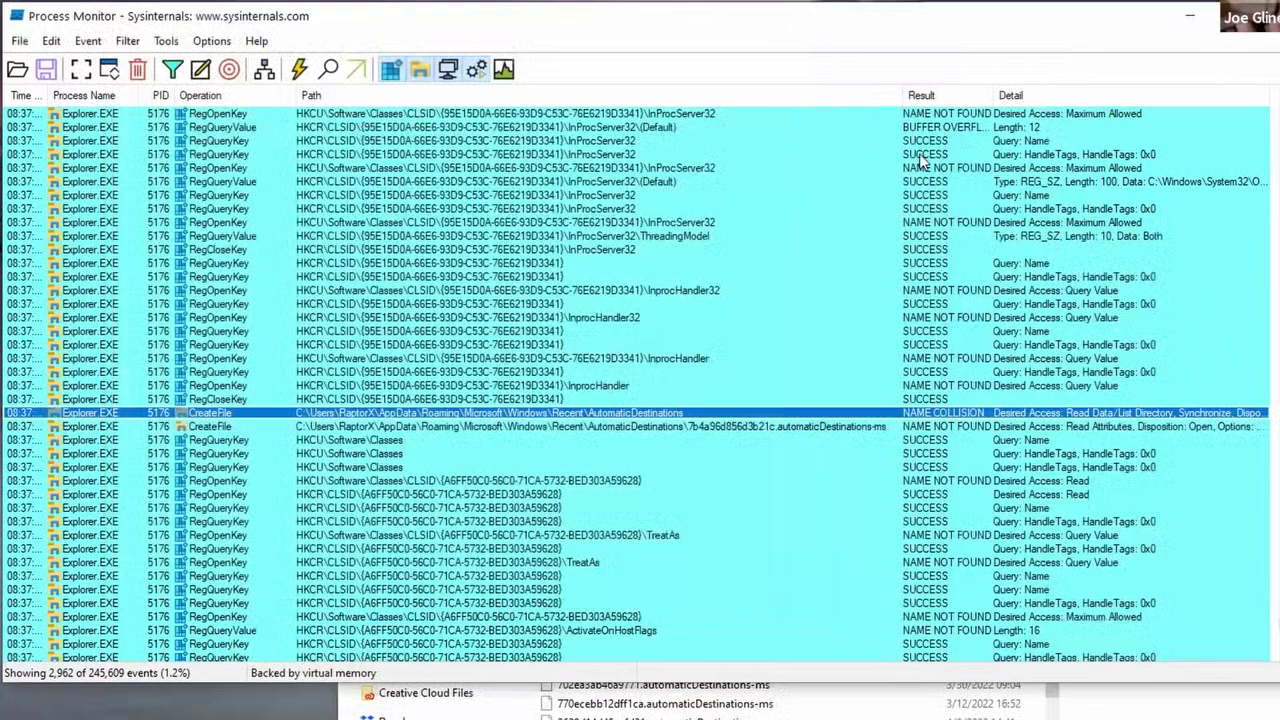
- Browse the automaticDestinations-ms files, selecting 5f7b5f1e01b83767 and a52b0784bd667468
left_click(730, 428)
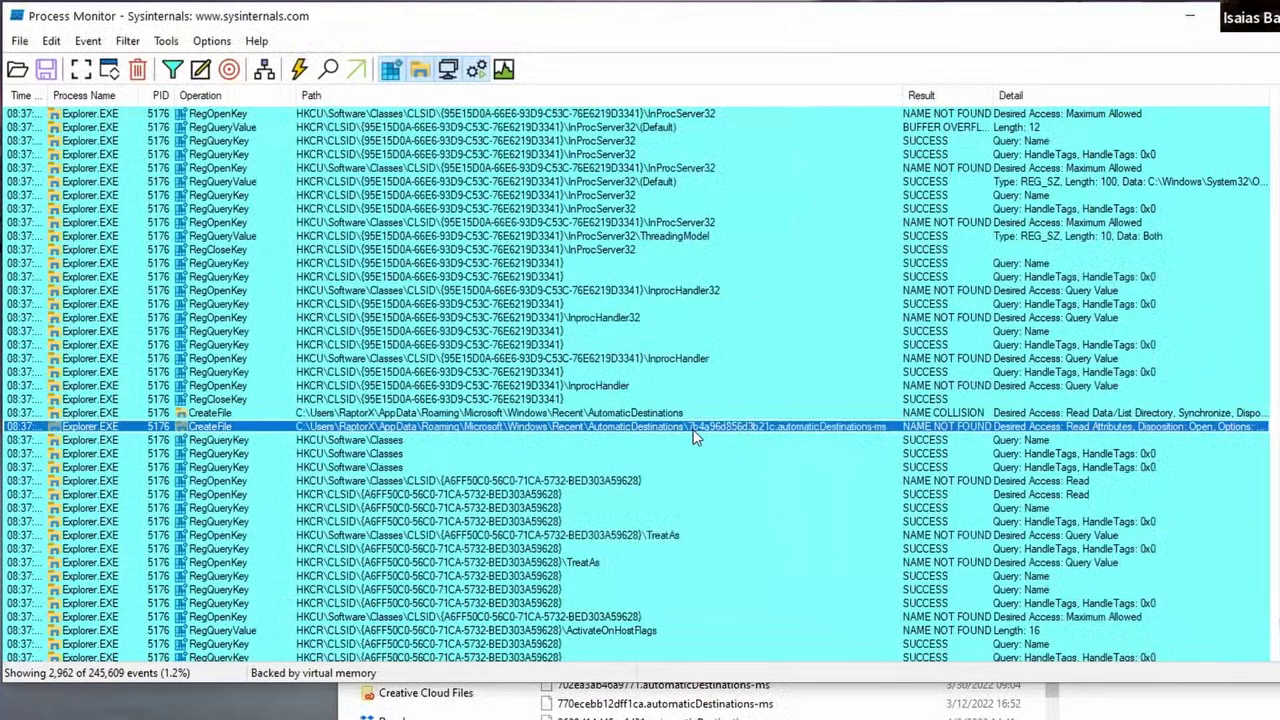
left_click(745, 713)
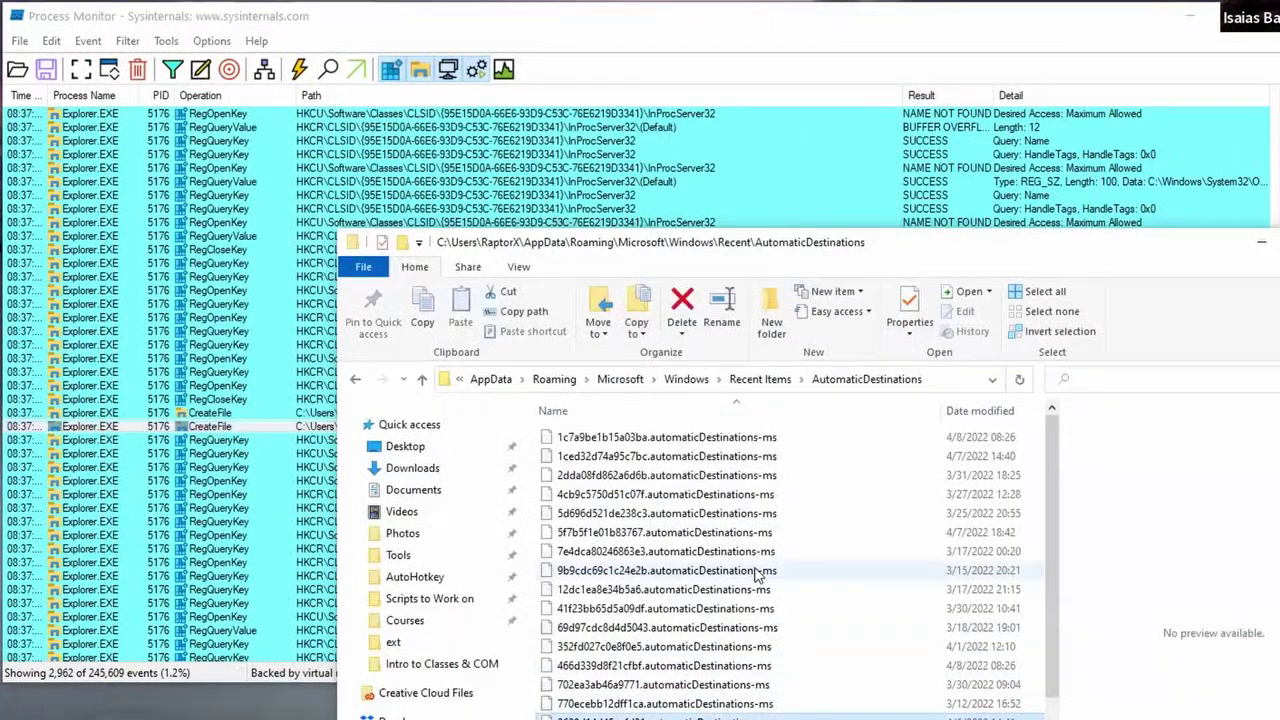
key("7")
left_click(636, 532)
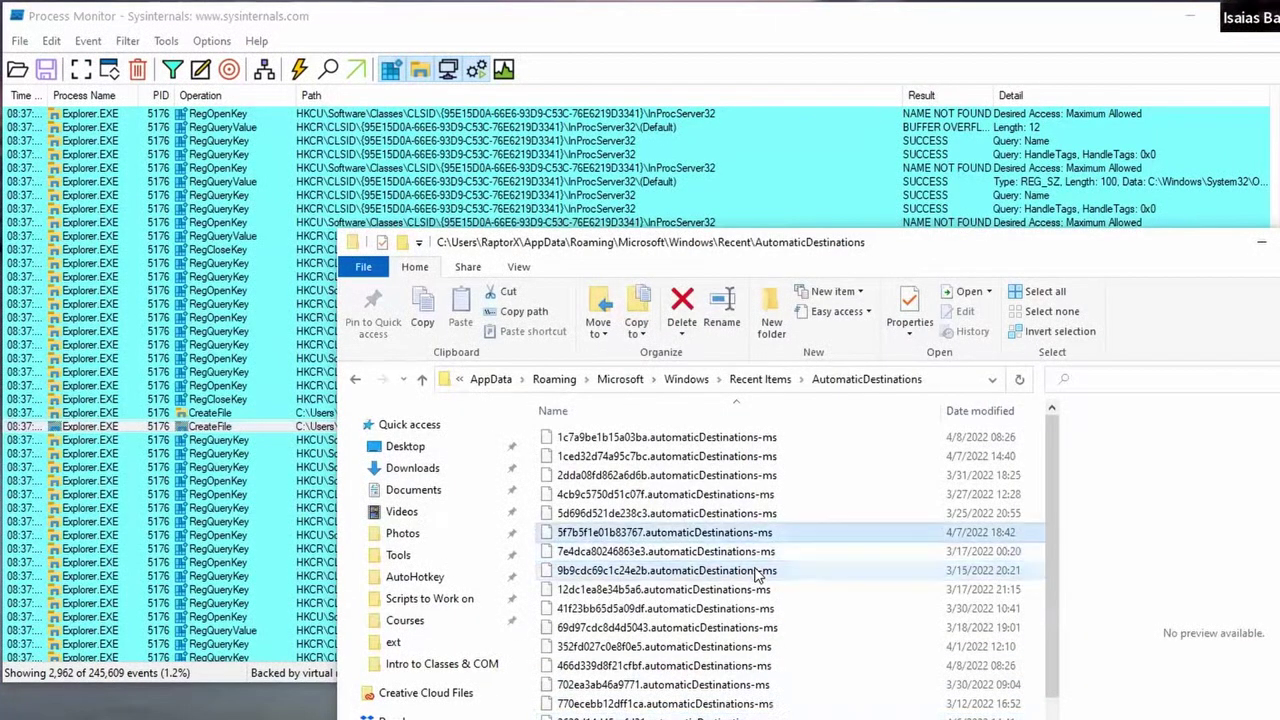
scroll(636, 528, "down", 2)
scroll(588, 514, "up", 1)
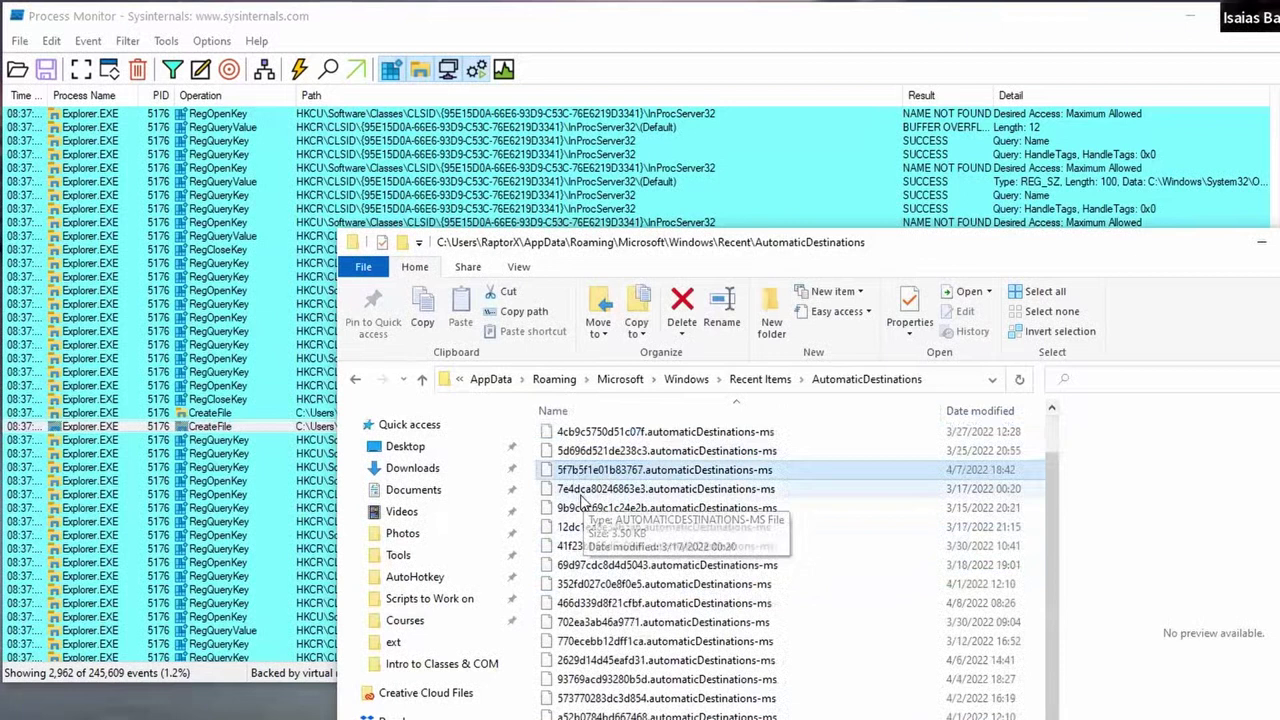
scroll(695, 597, "down", 3)
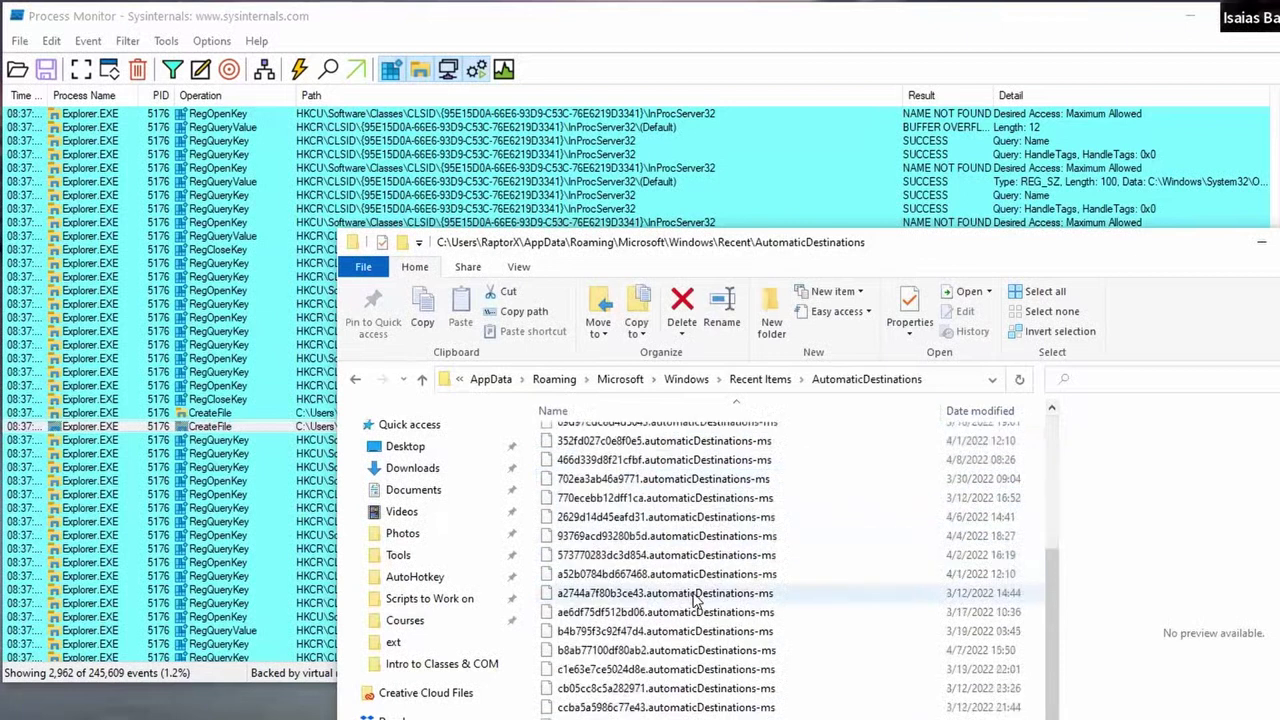
left_click(585, 574)
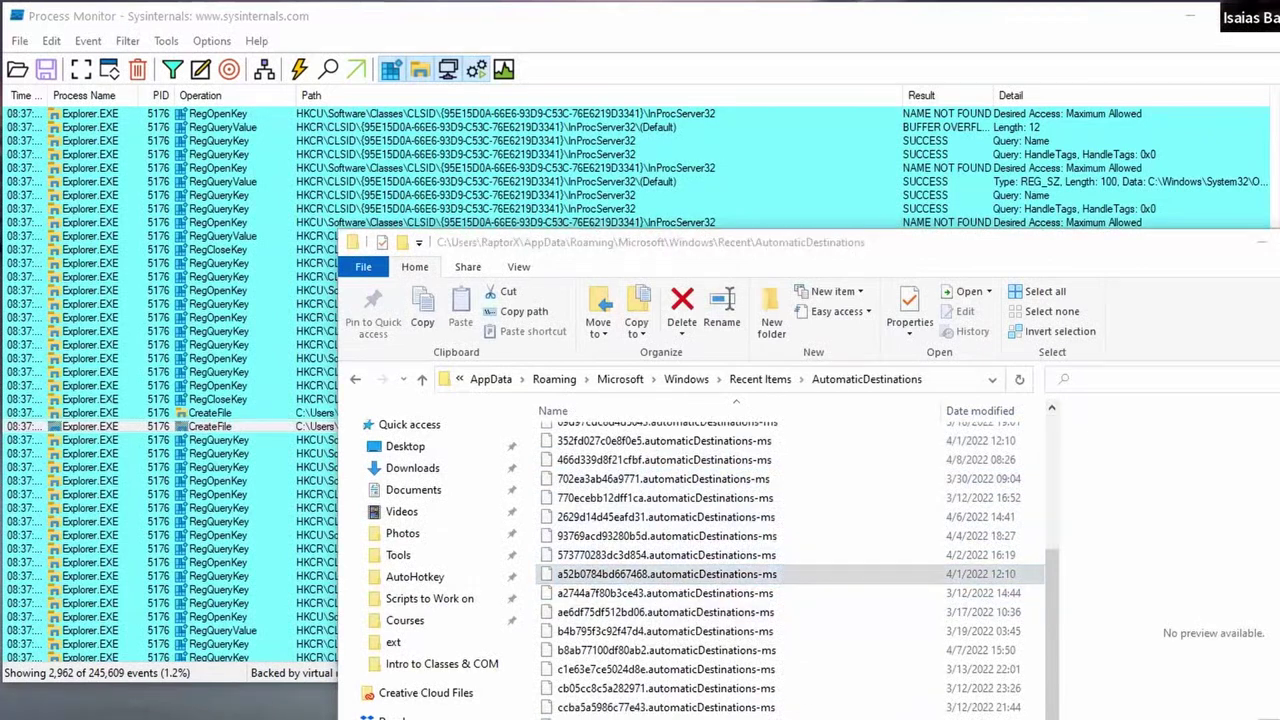
- Scroll Process Monitor's list back to the AutoHotkey\lib folder and Procmon64.exe queries
left_click(825, 117)
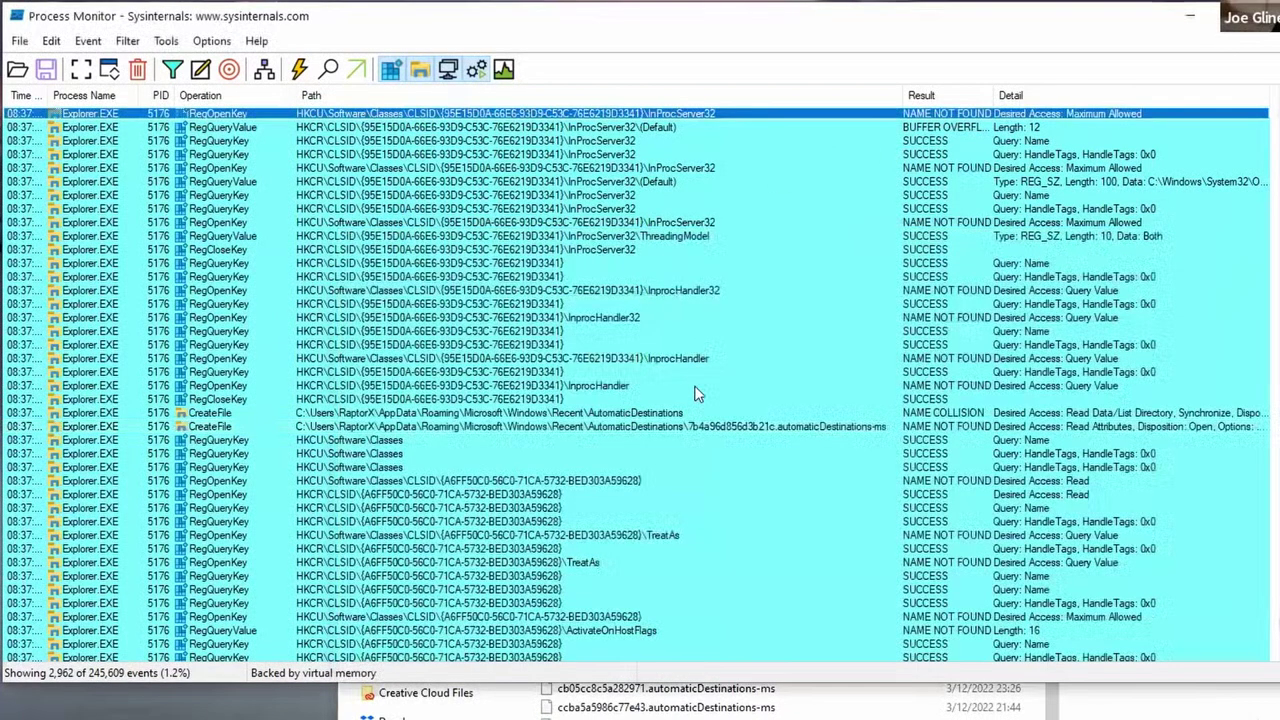
scroll(697, 395, "up", 5)
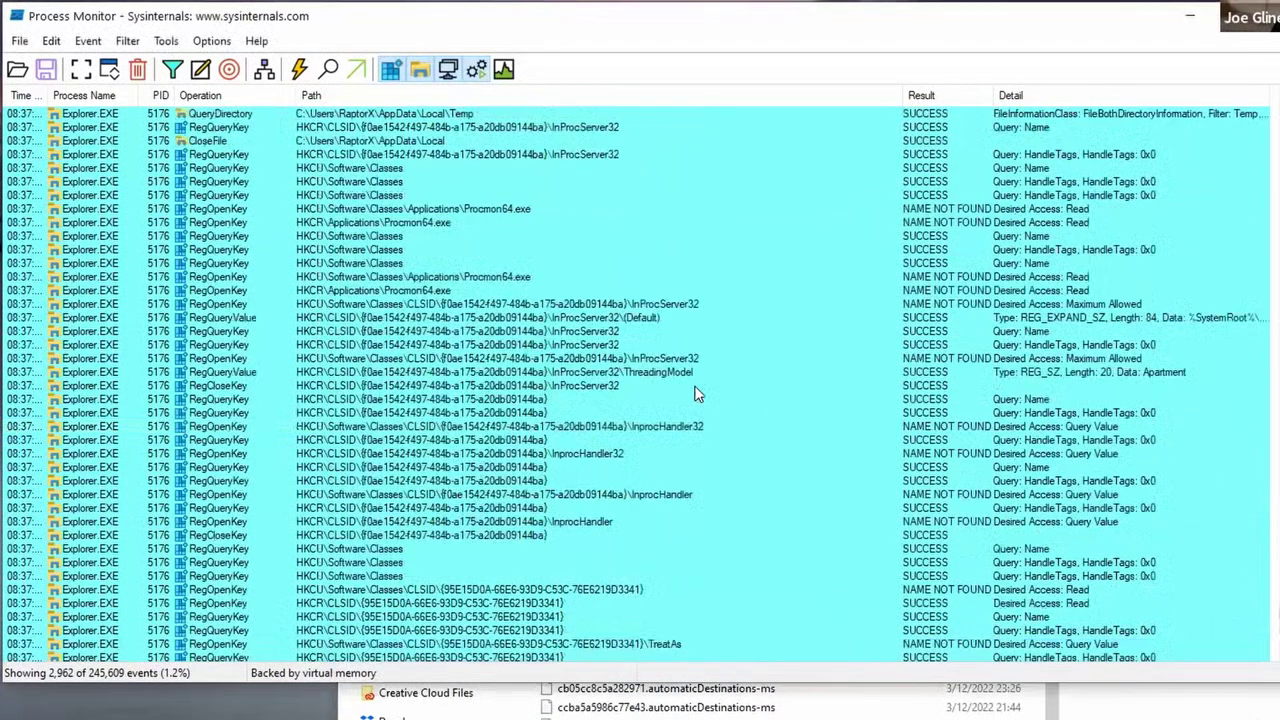
scroll(697, 395, "up", 10)
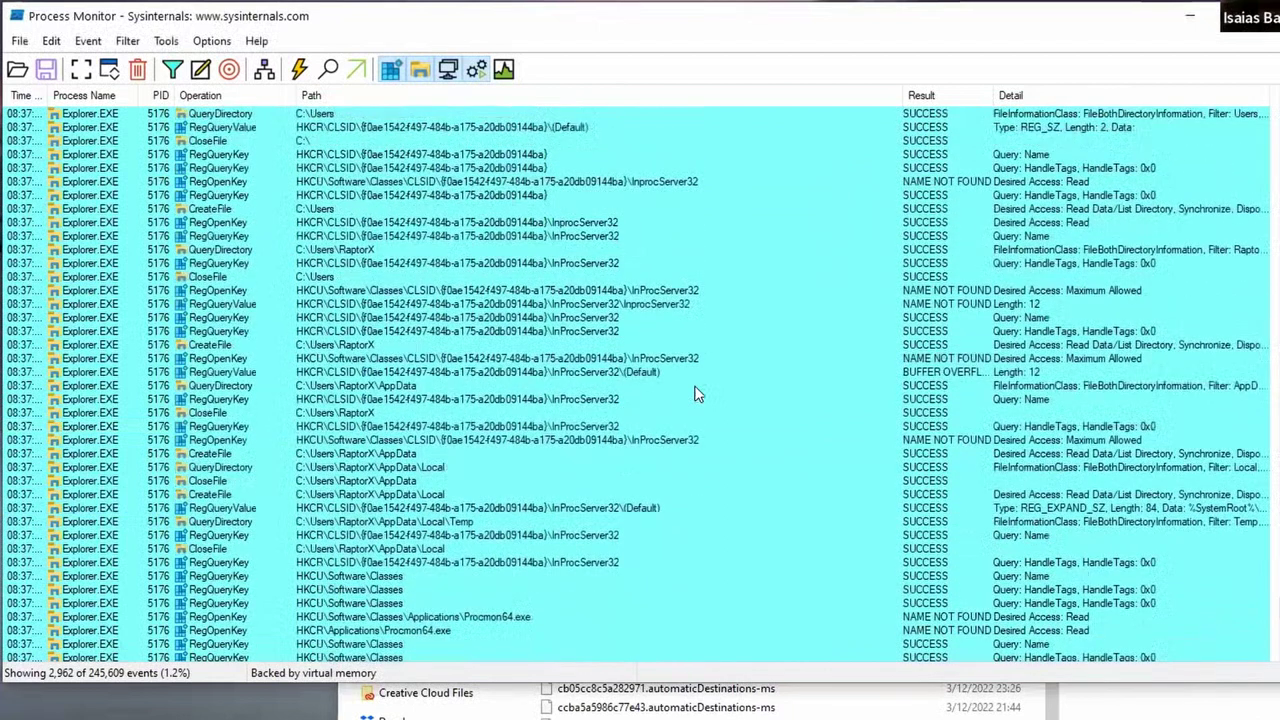
scroll(668, 503, "up", 4)
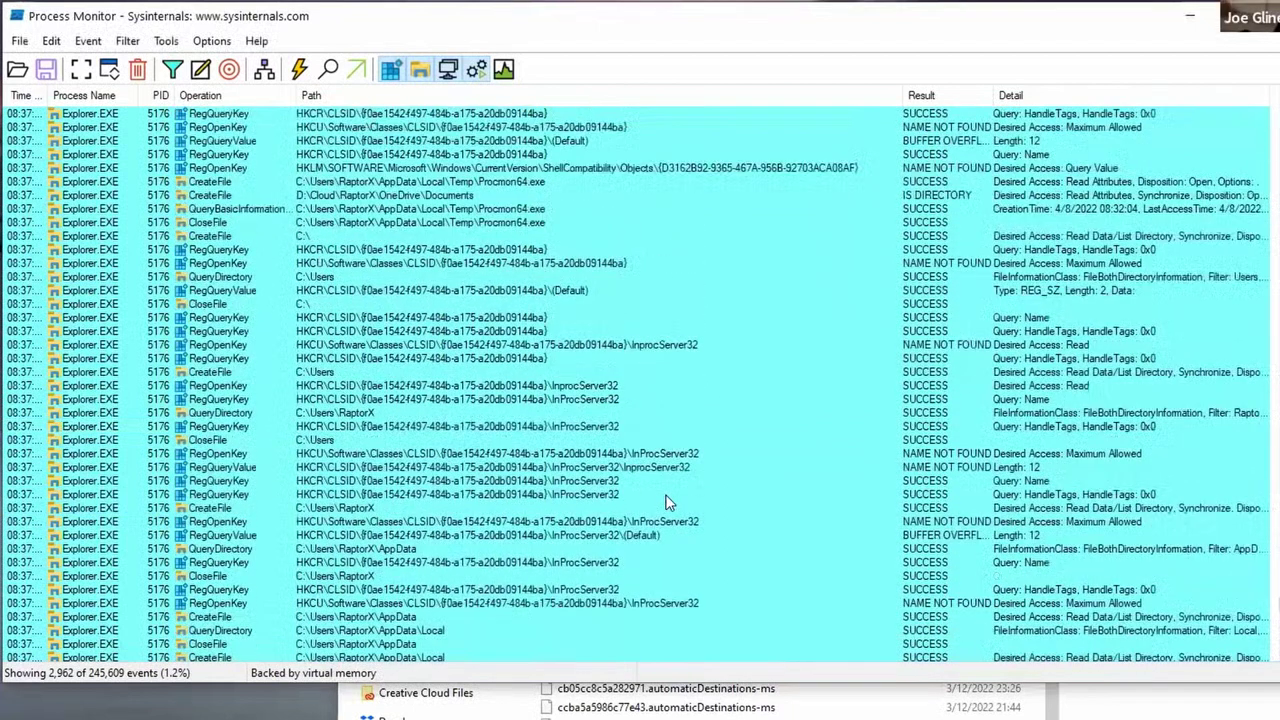
scroll(637, 474, "up", 9)
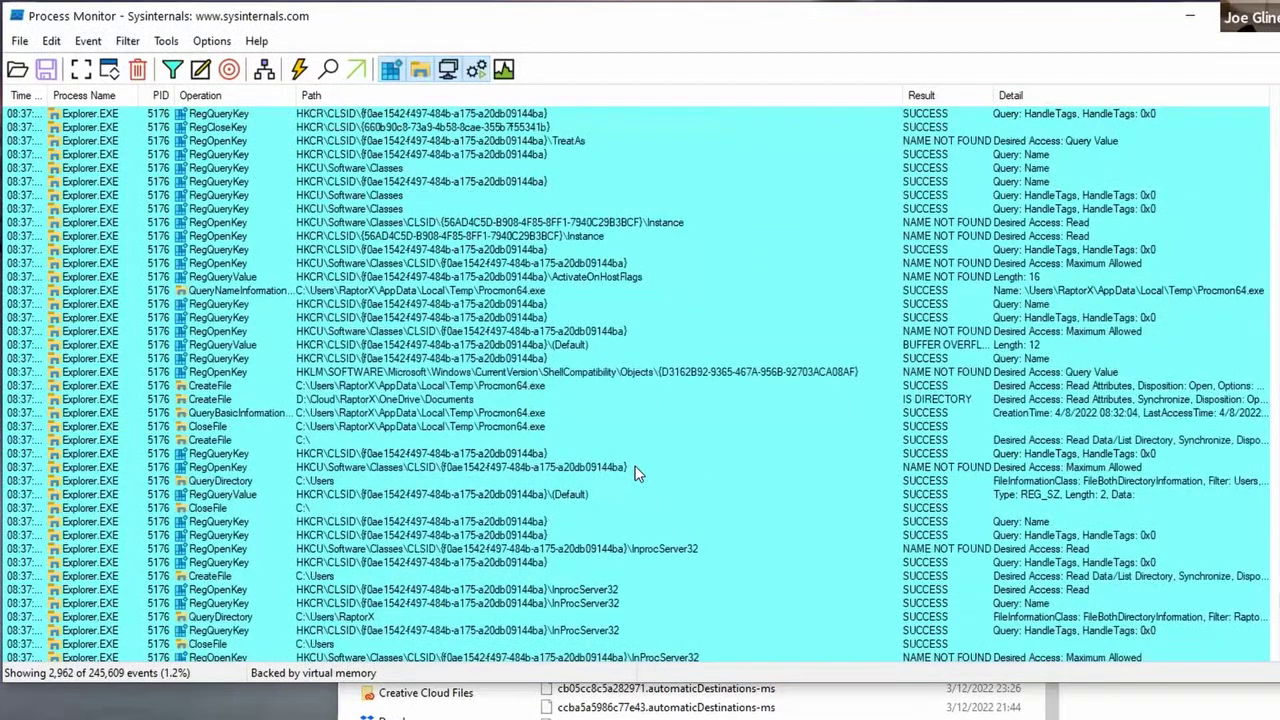
scroll(609, 456, "up", 7)
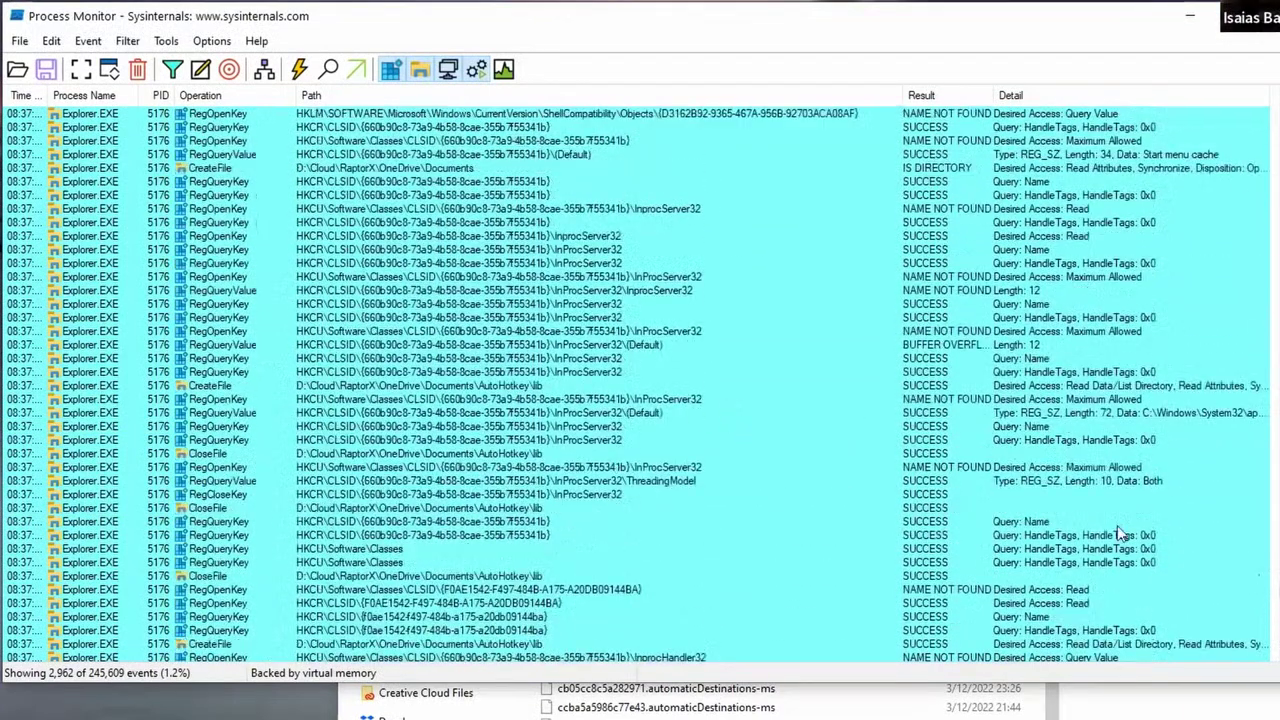
scroll(1270, 590, "up", 7)
scroll(1276, 583, "up", 8)
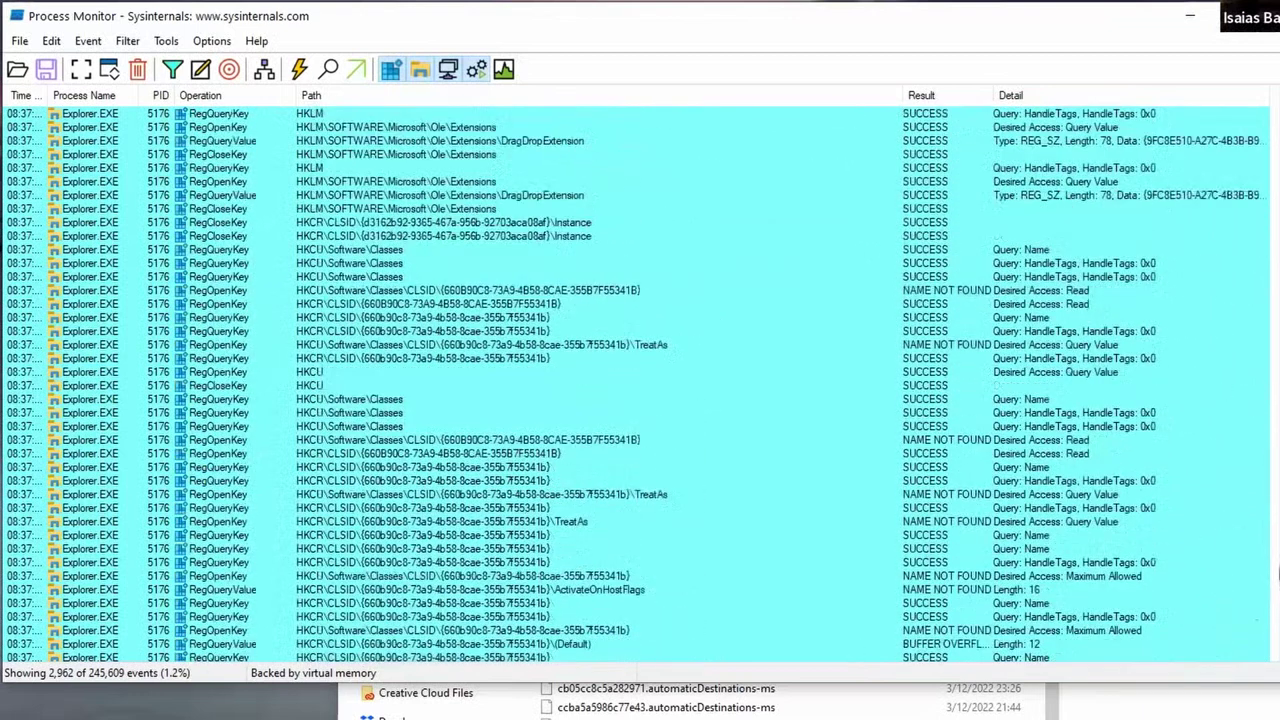
scroll(1276, 572, "up", 10)
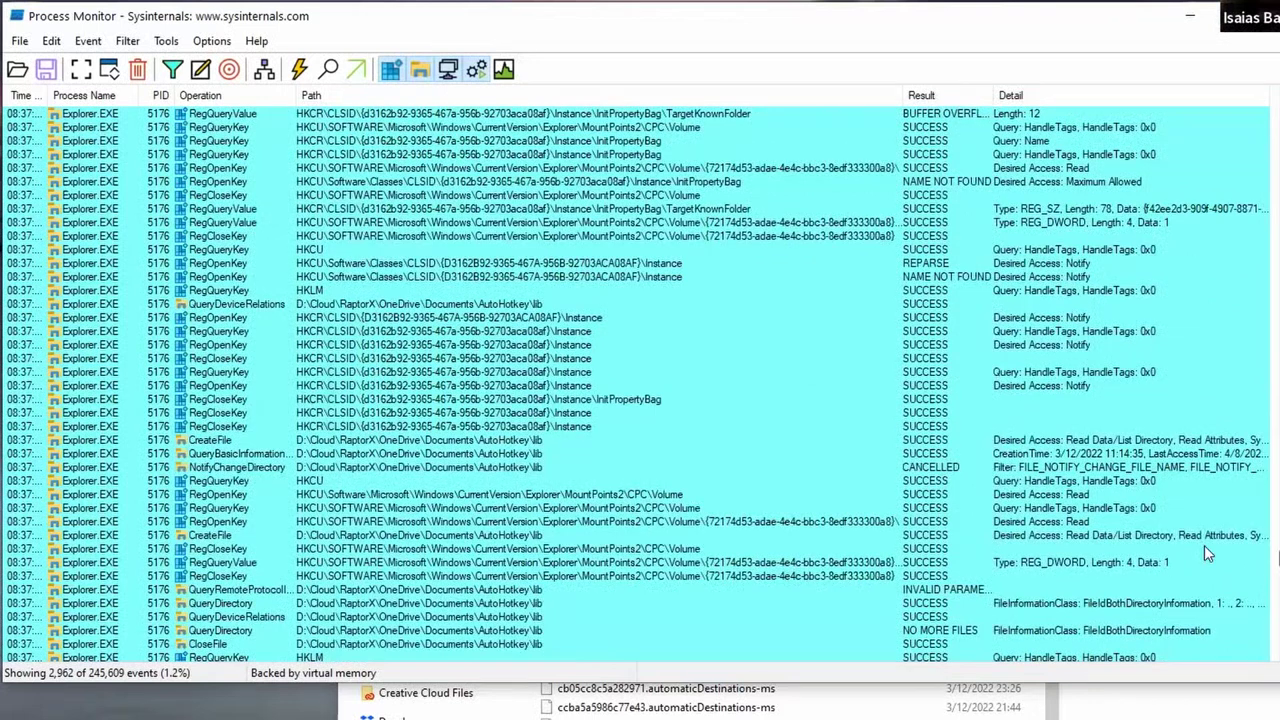
- Review the AutoHotkey\lib CreateFile event's Event, Stack and Process tabs, then close it
double_click(524, 442)
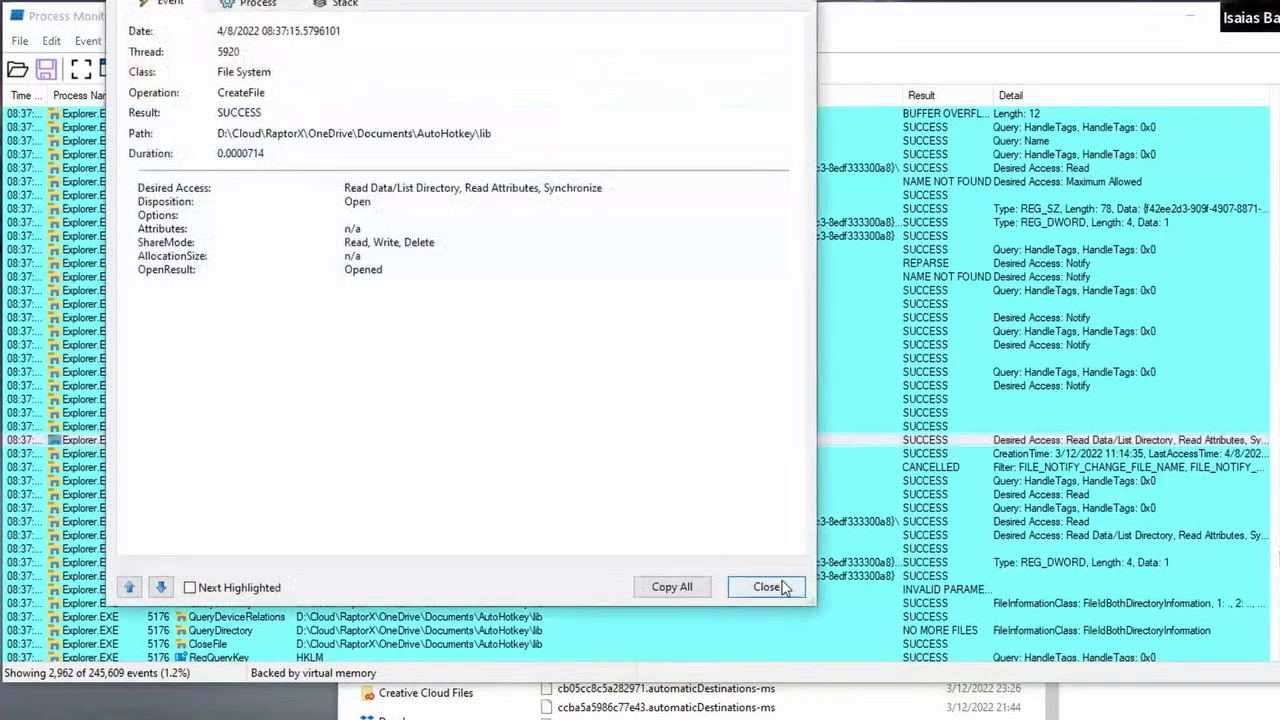
left_click(767, 588)
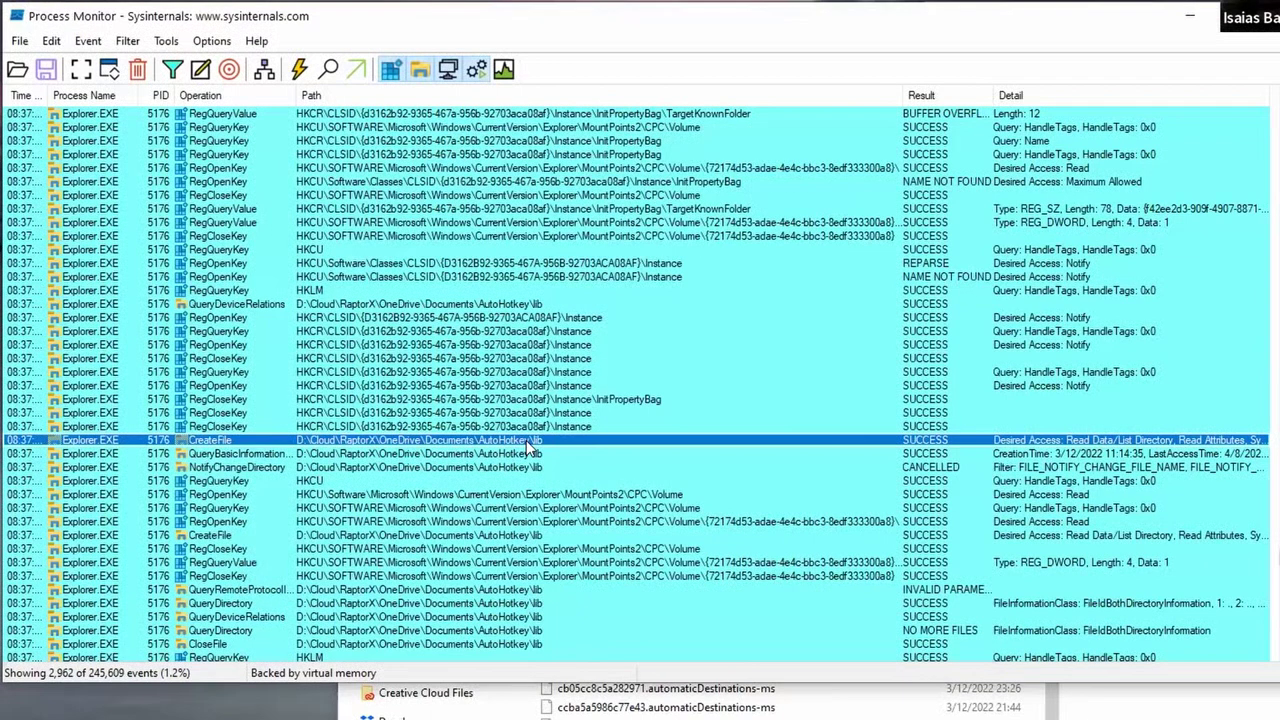
double_click(526, 440)
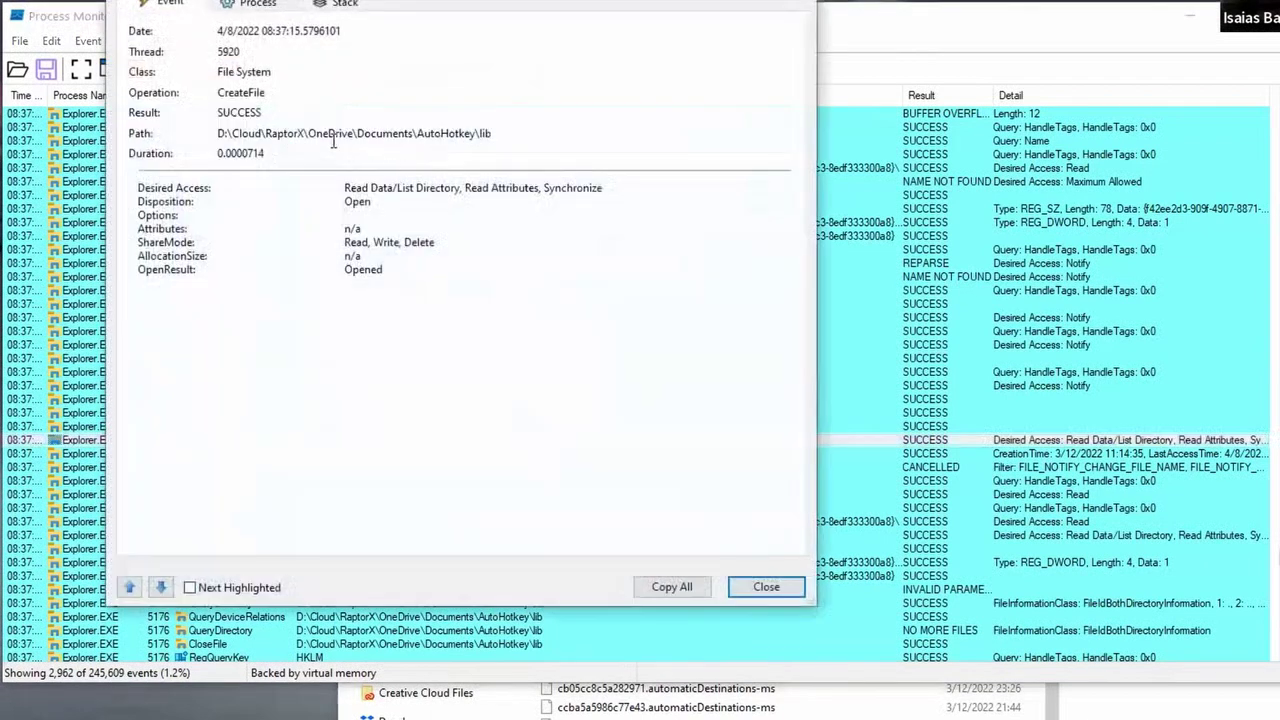
left_click_drag(371, 135, 406, 167)
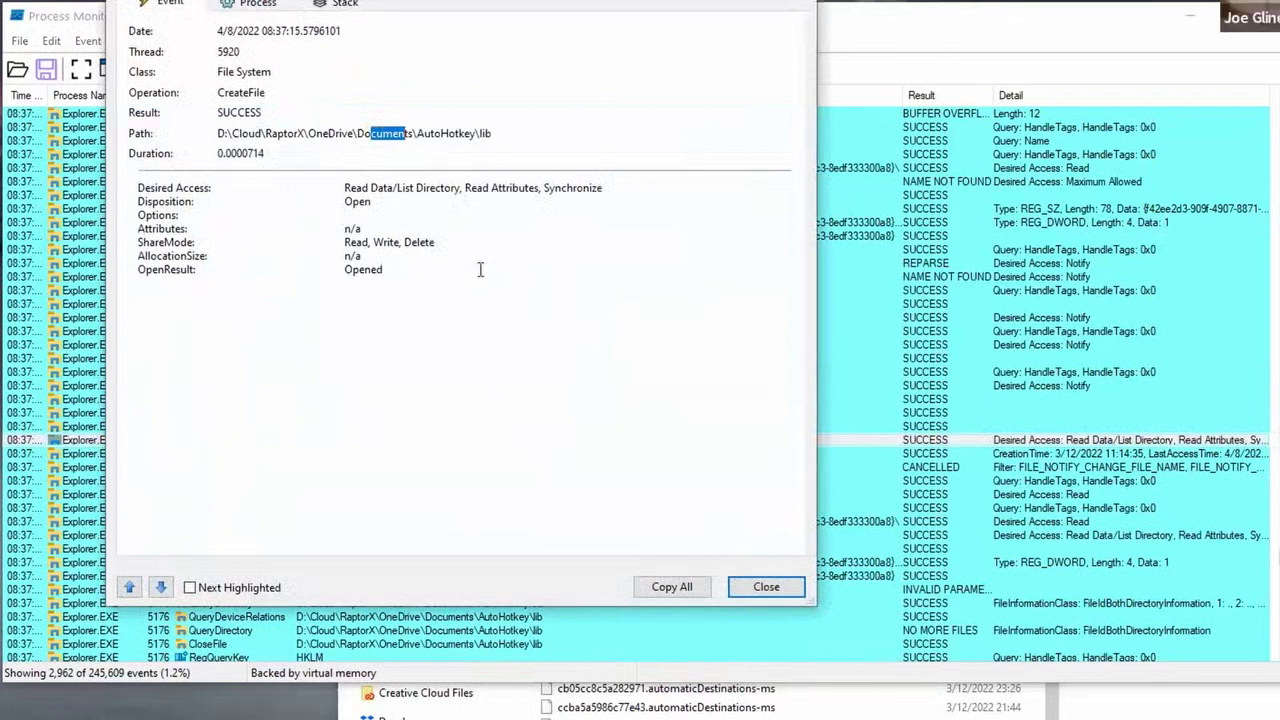
left_click(350, 5)
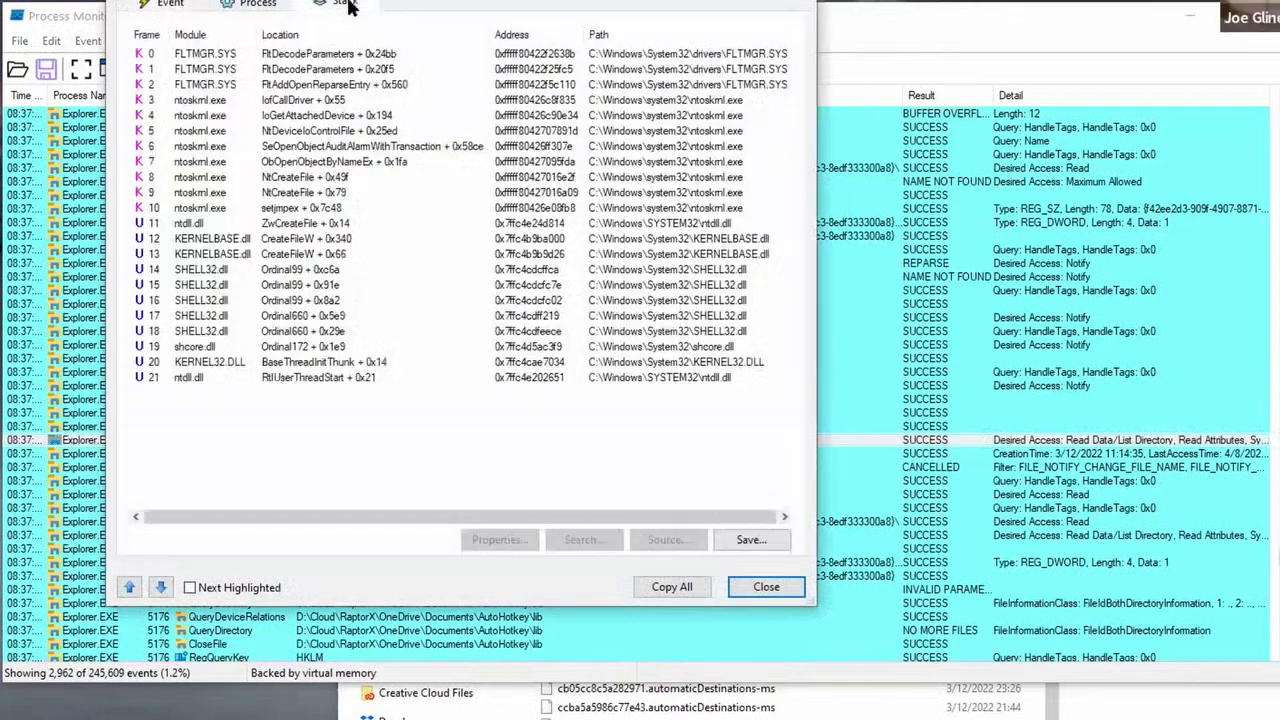
left_click(258, 4)
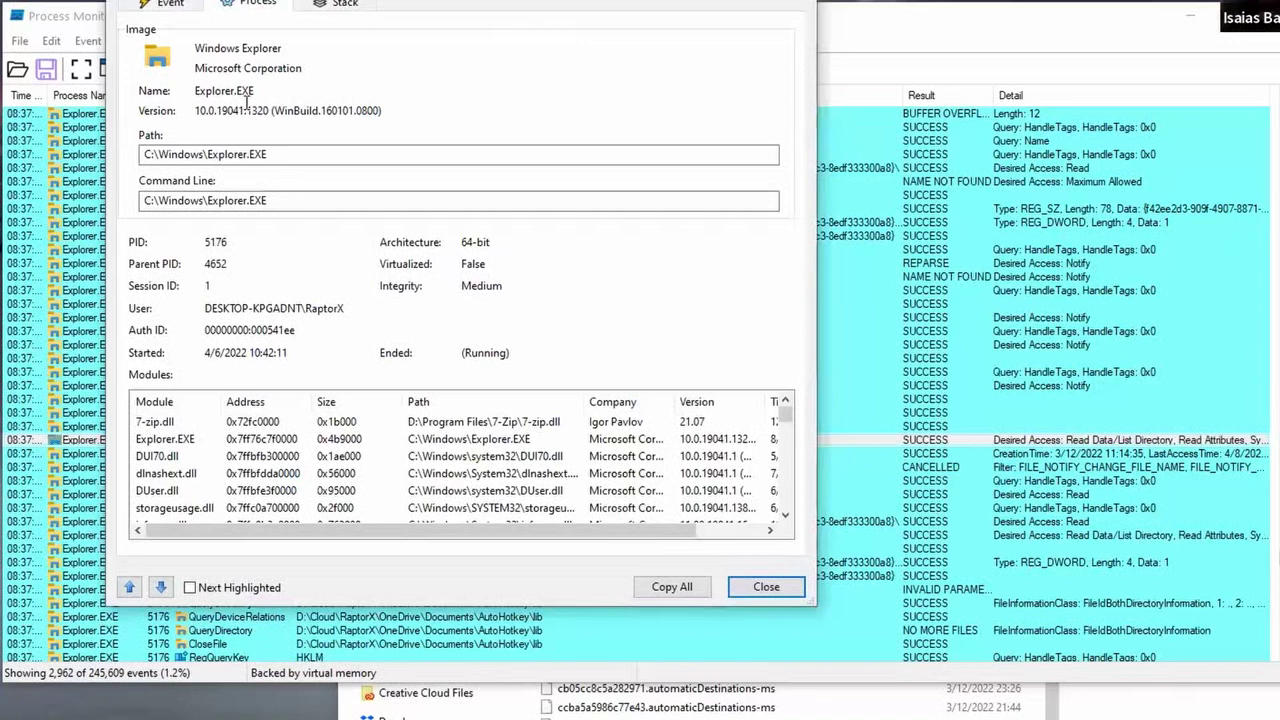
left_click(192, 5)
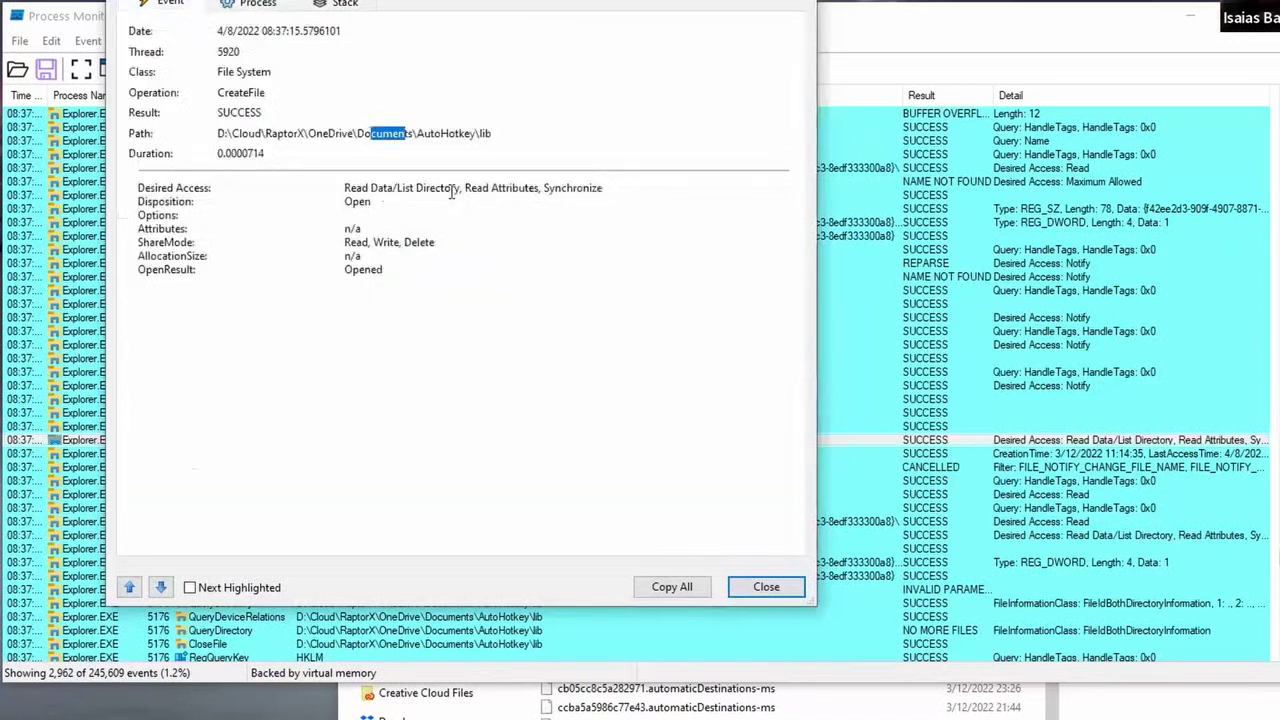
left_click_drag(346, 188, 469, 193)
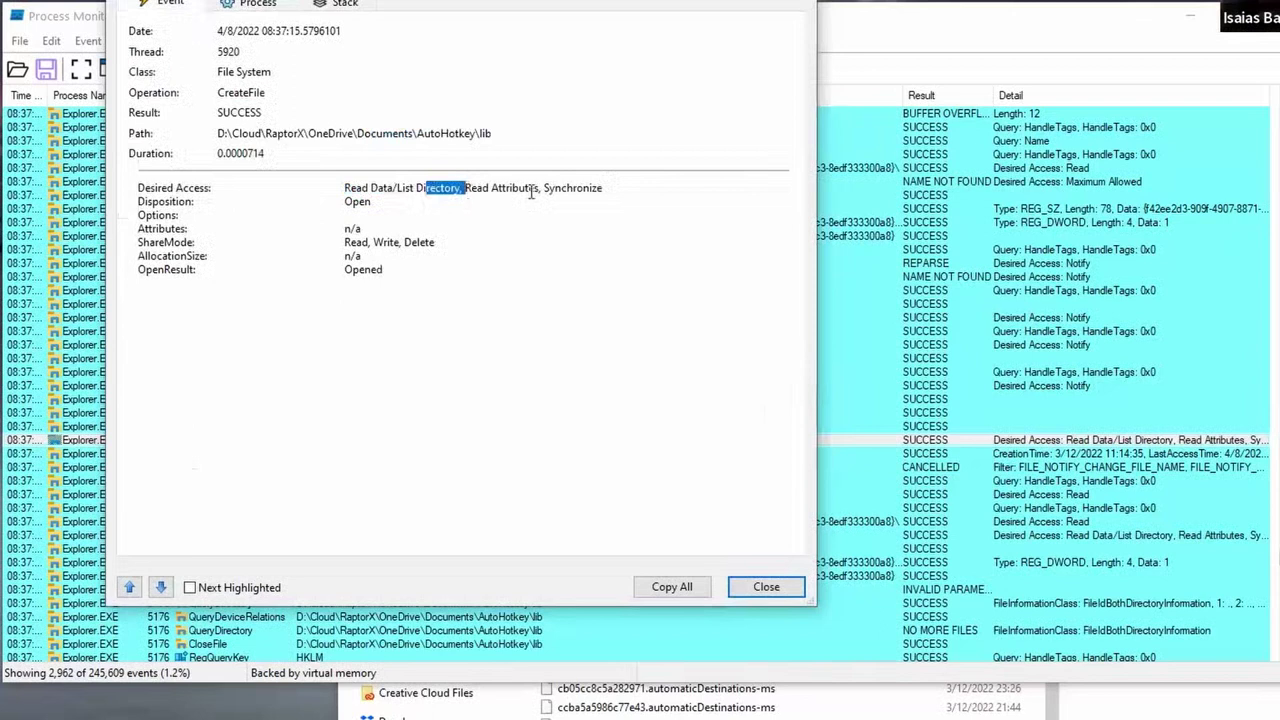
key("Escape")
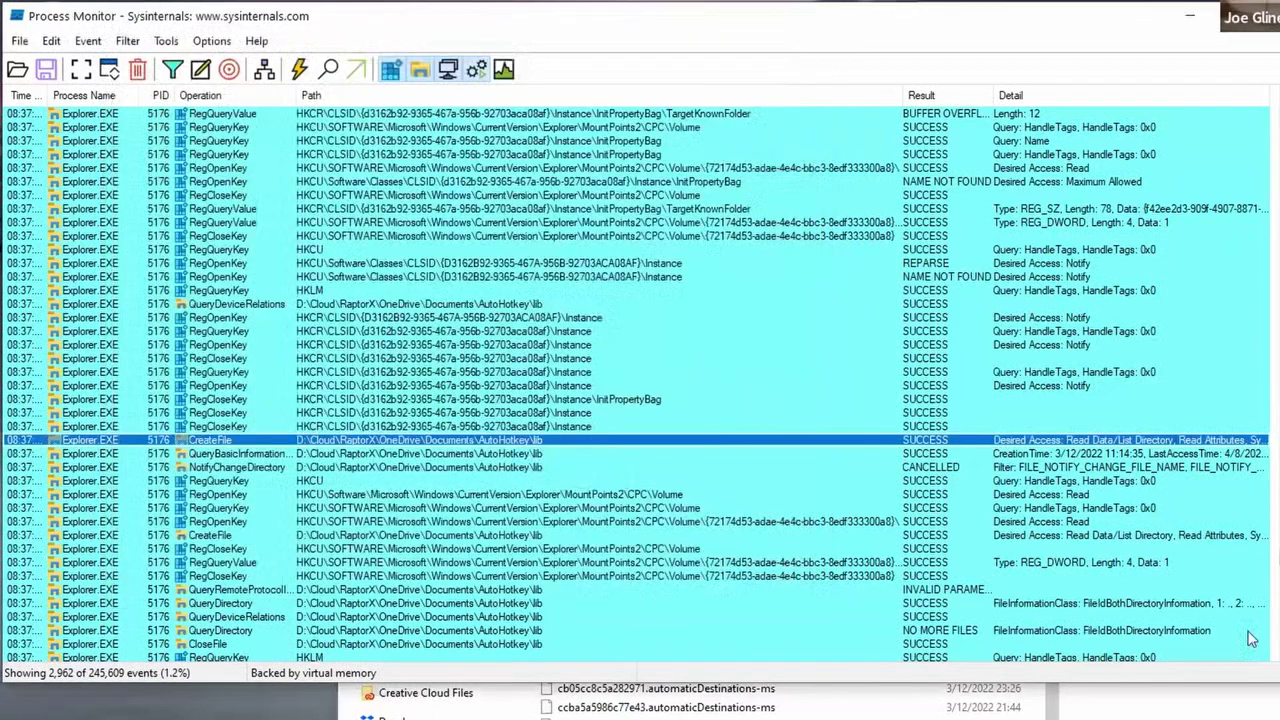
- Include only 'QueryBasicInformationFile' operations from the lib folder event's context menu
left_click(216, 456)
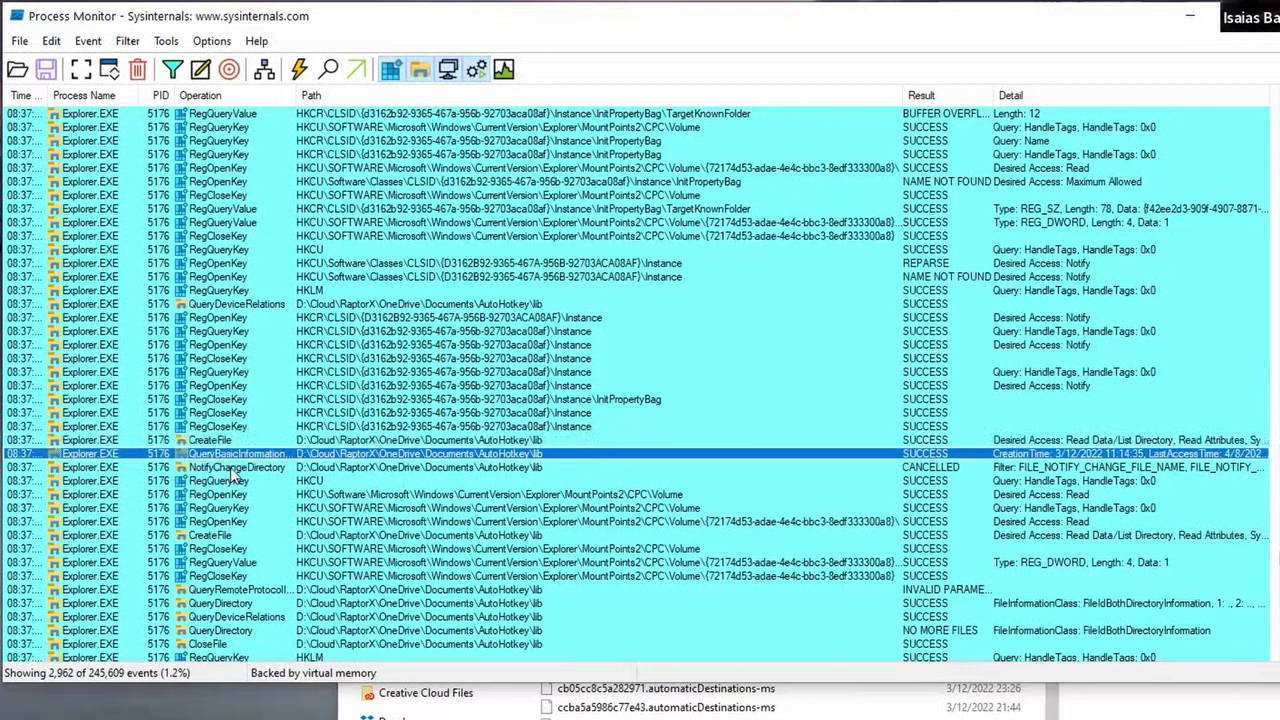
scroll(232, 478, "up", 7)
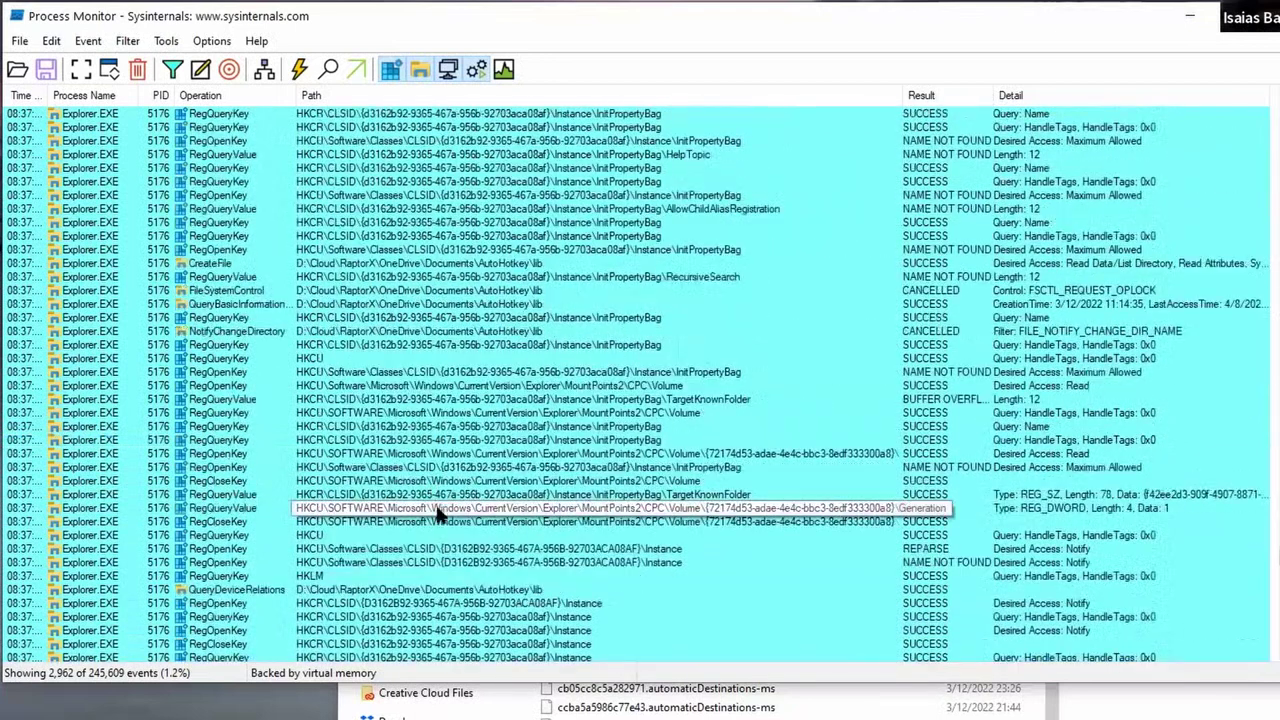
scroll(243, 429, "down", 9)
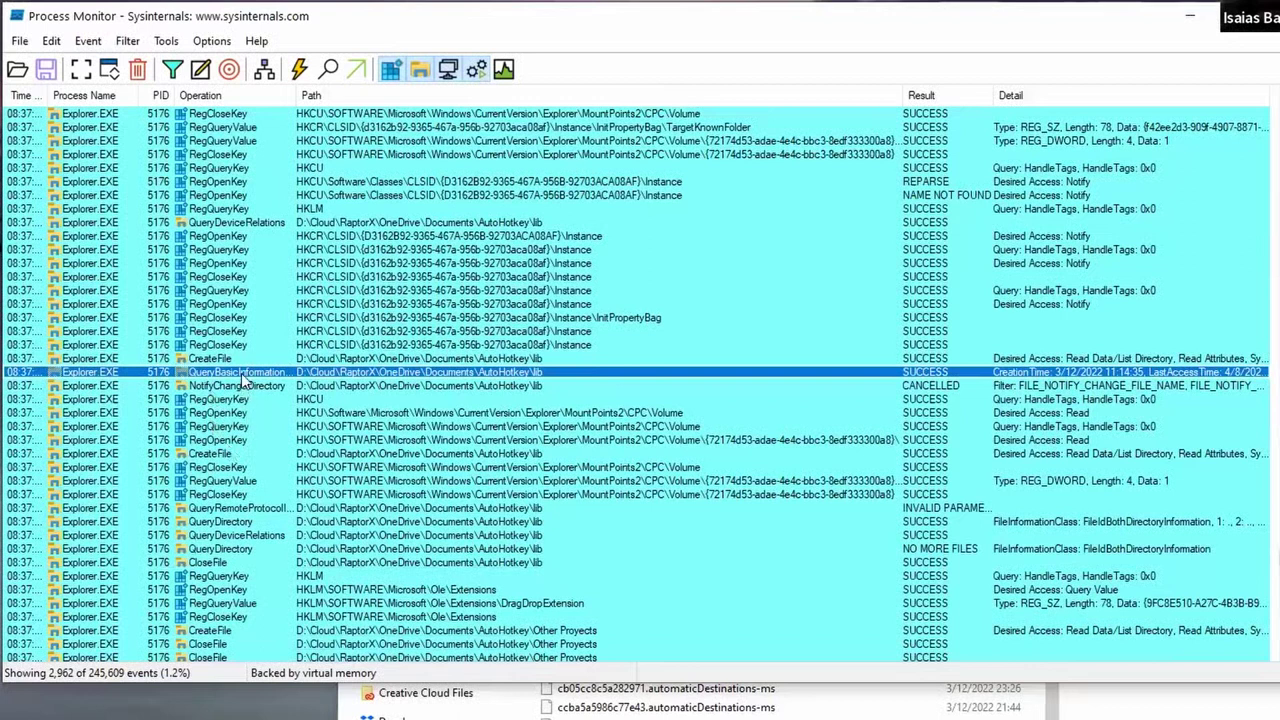
right_click(244, 375)
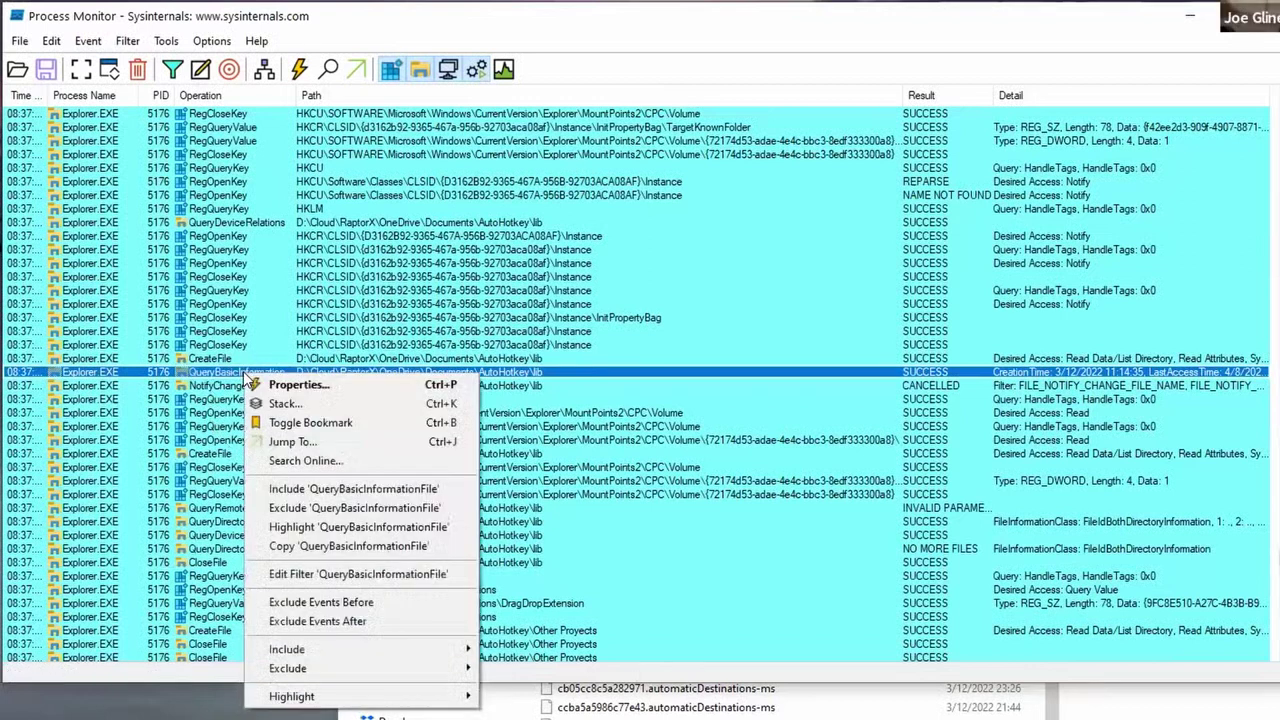
left_click(360, 490)
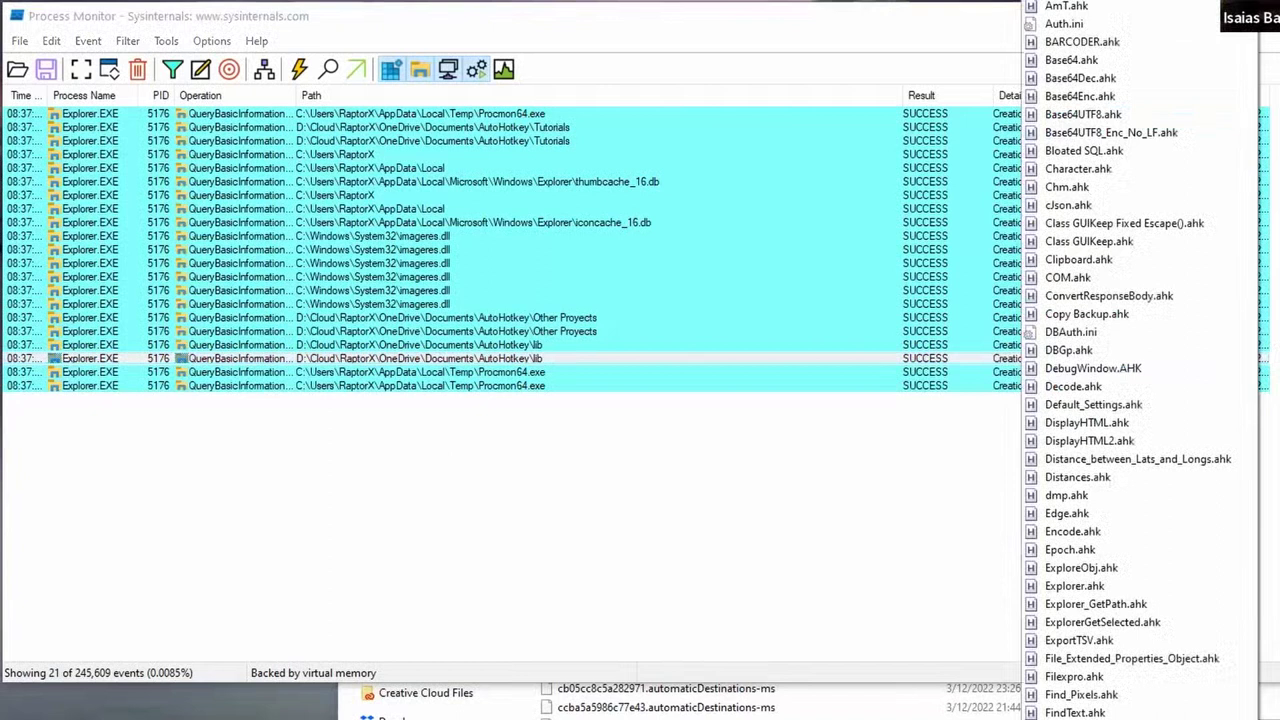
left_click(530, 498)
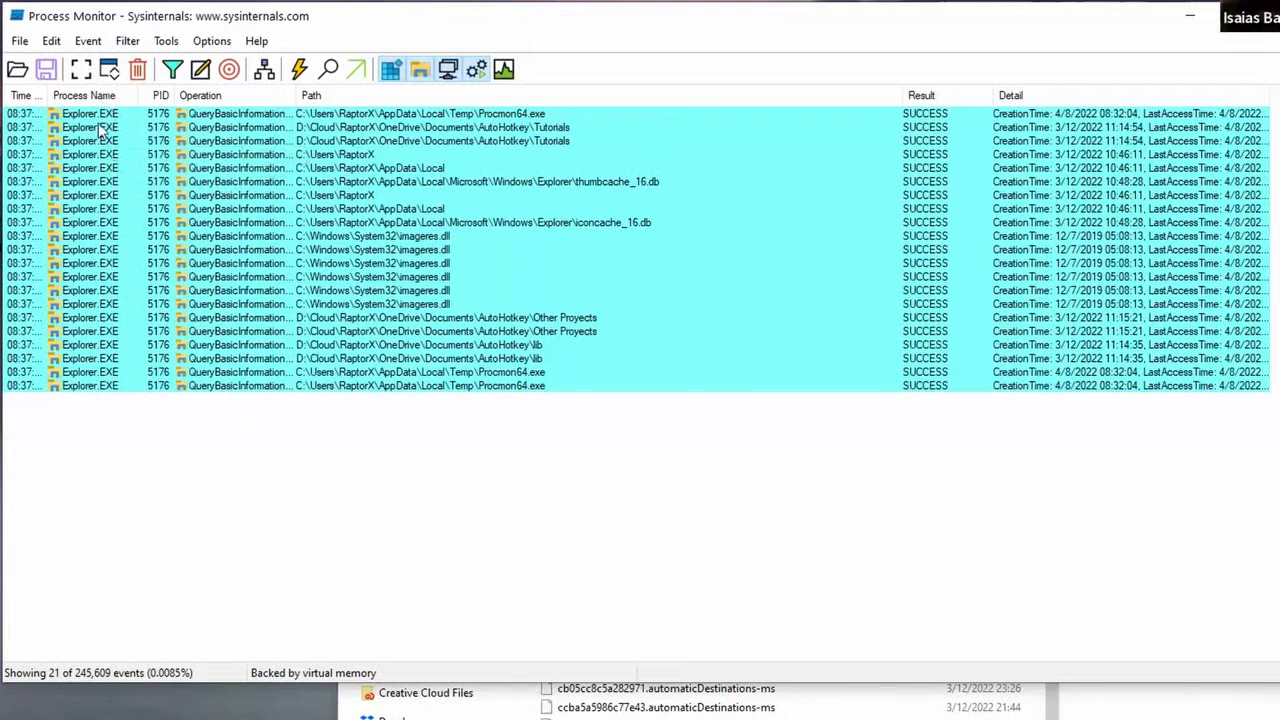
left_click(89, 157)
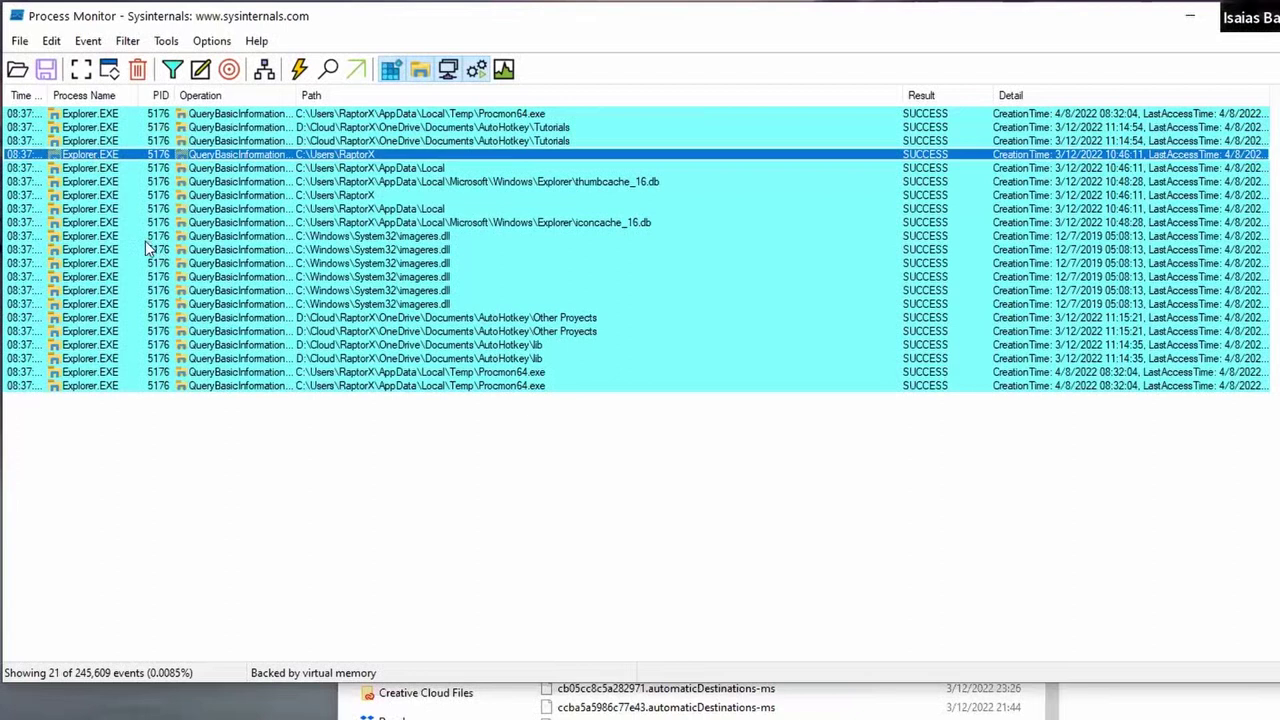
- Clear the events and remove the QueryBasicInformationFile and TrayNotify filters, keeping Explorer.EXE
left_click(137, 69)
left_click(173, 70)
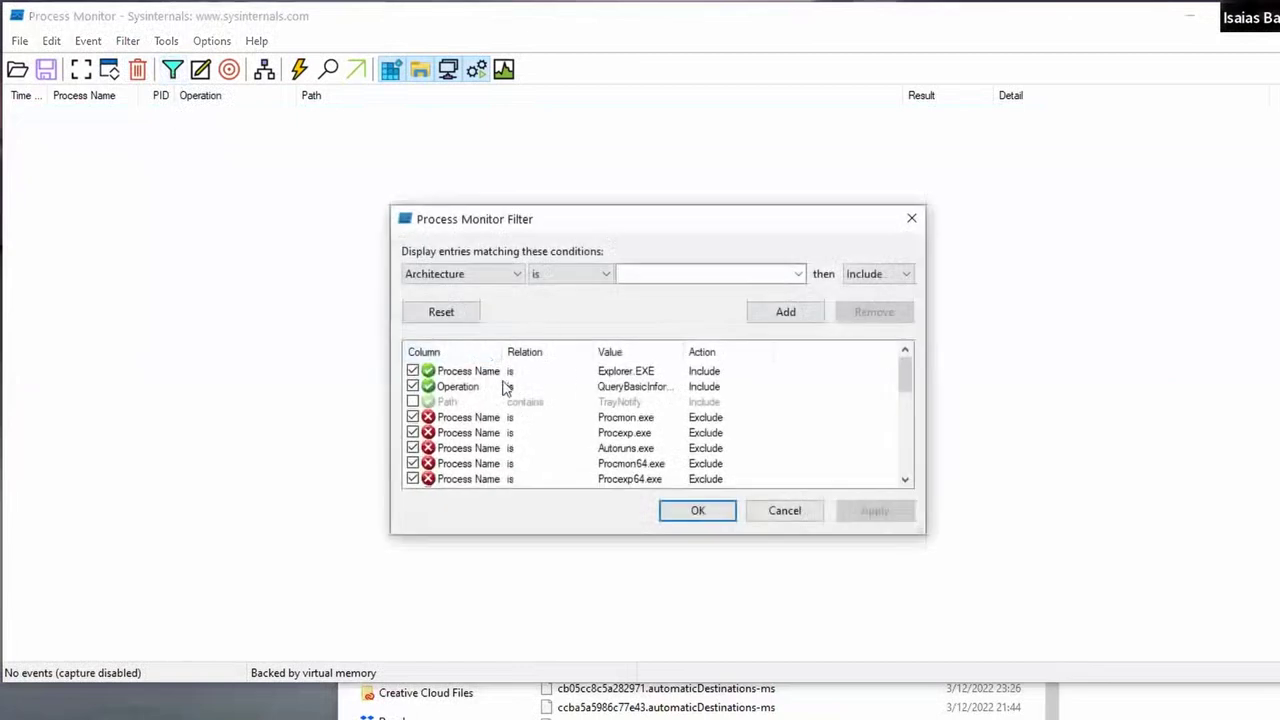
left_click(610, 388)
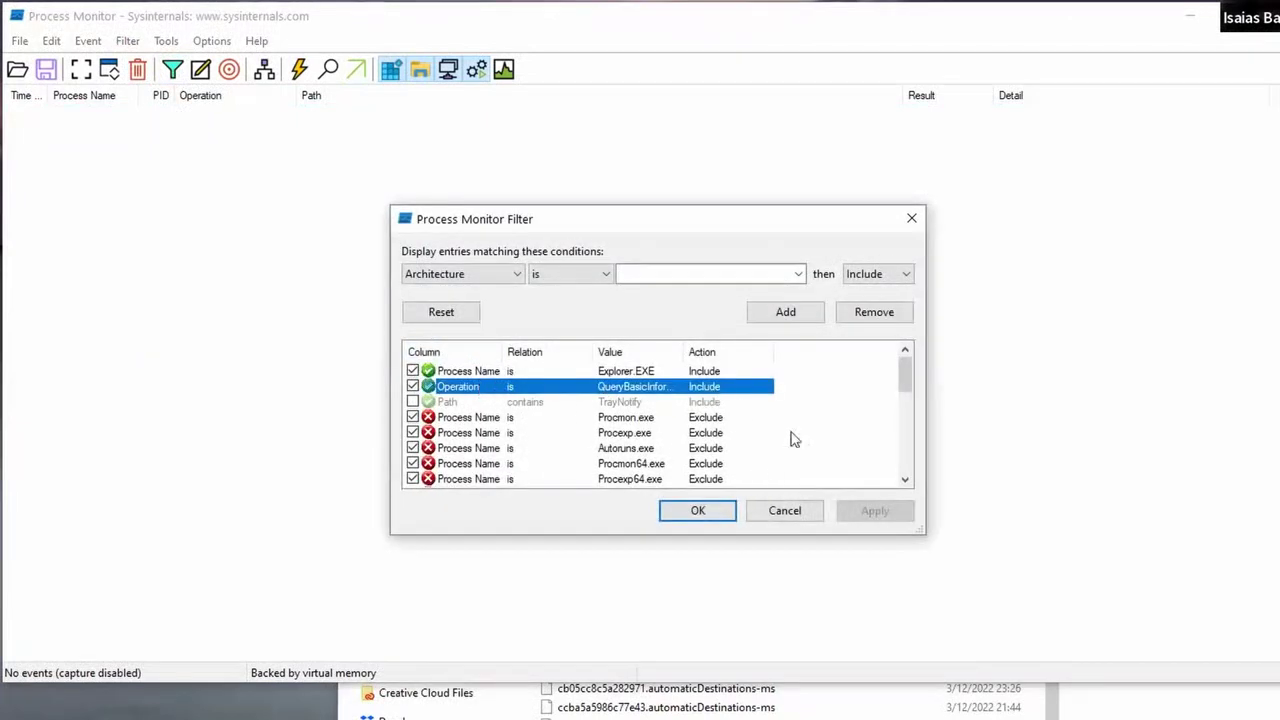
left_click(866, 312)
left_click(488, 388)
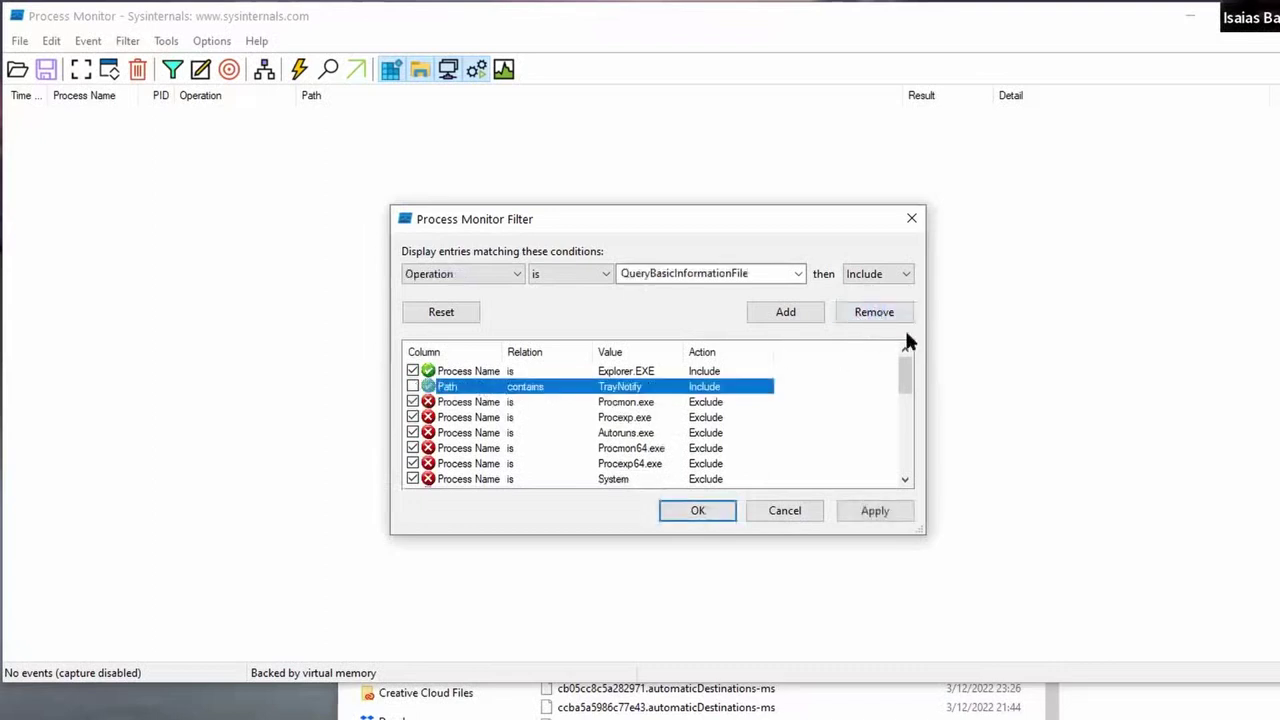
left_click(895, 313)
left_click(495, 372)
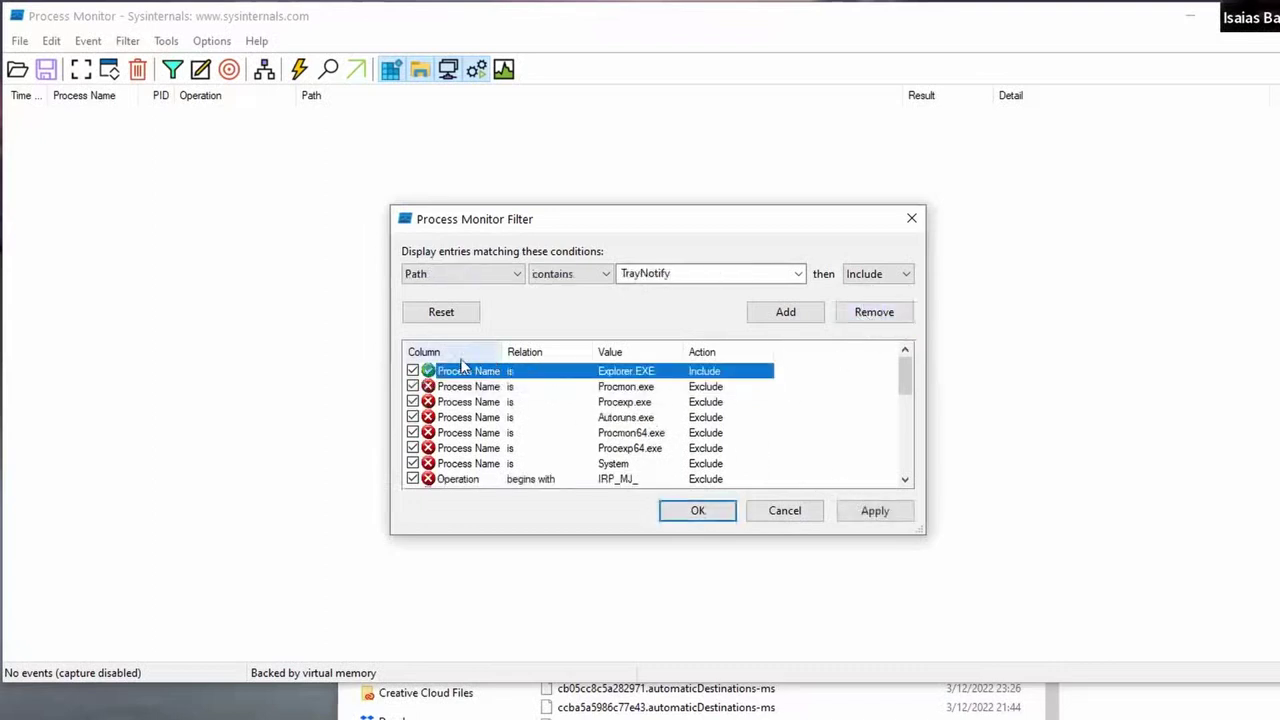
left_click(698, 511)
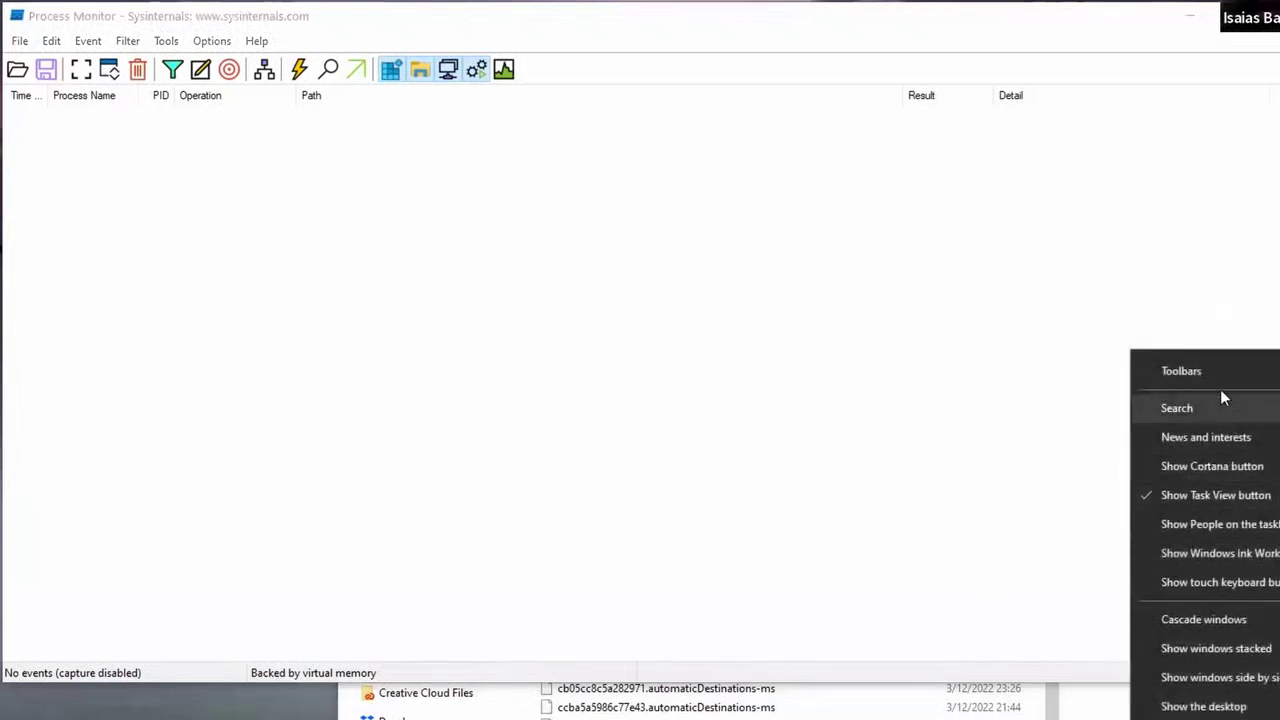
- Toggle the AutoHotkey taskbar toolbar and restart event capture
mouse_move(1224, 373)
left_click(1050, 462)
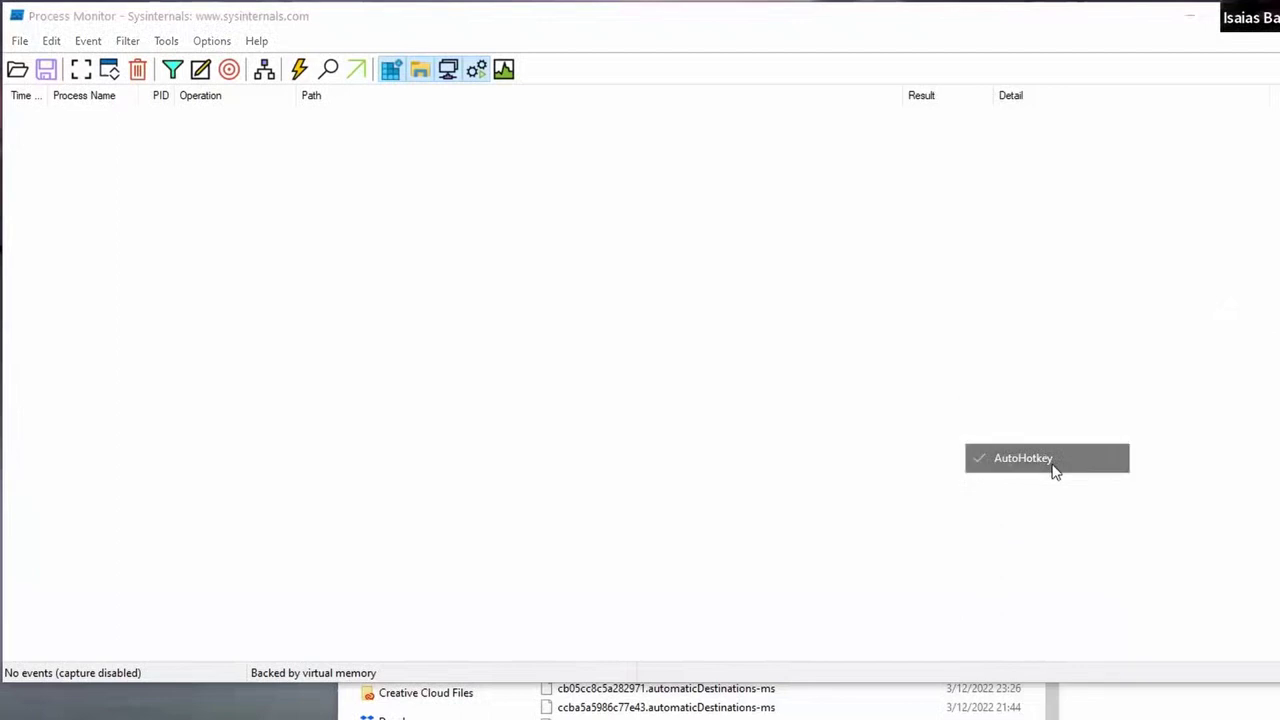
mouse_move(1205, 390)
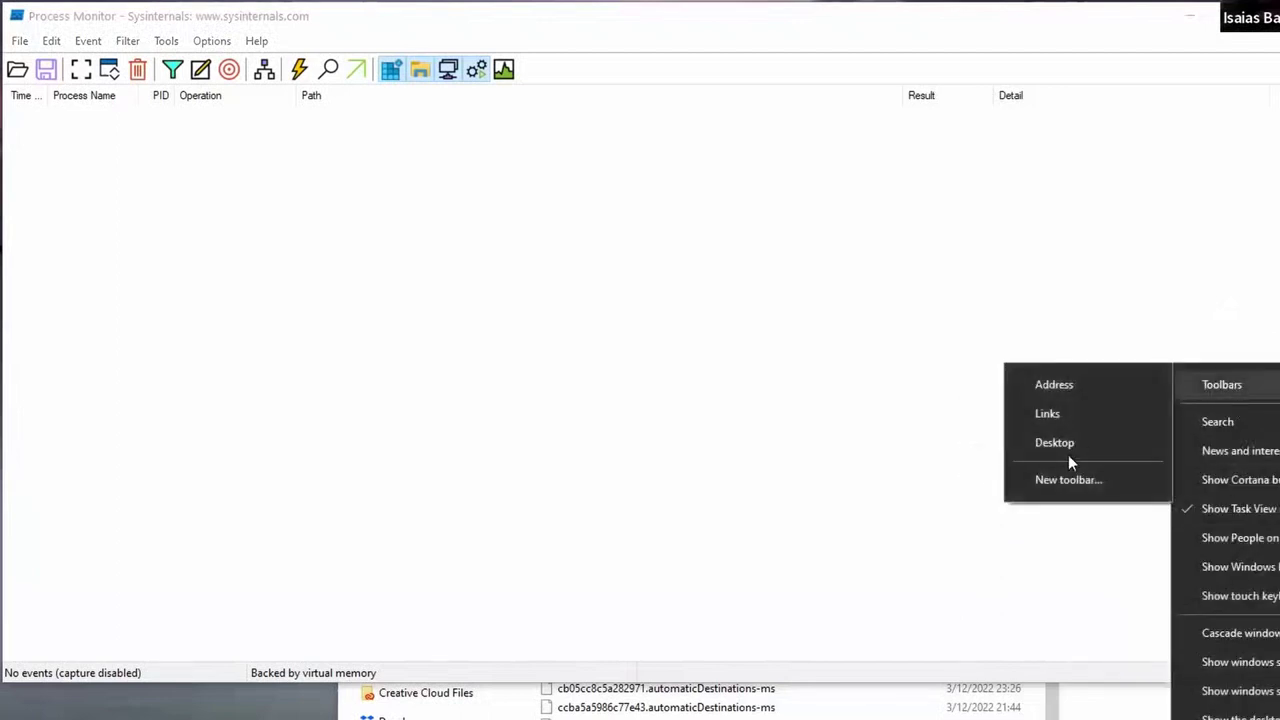
left_click(711, 477)
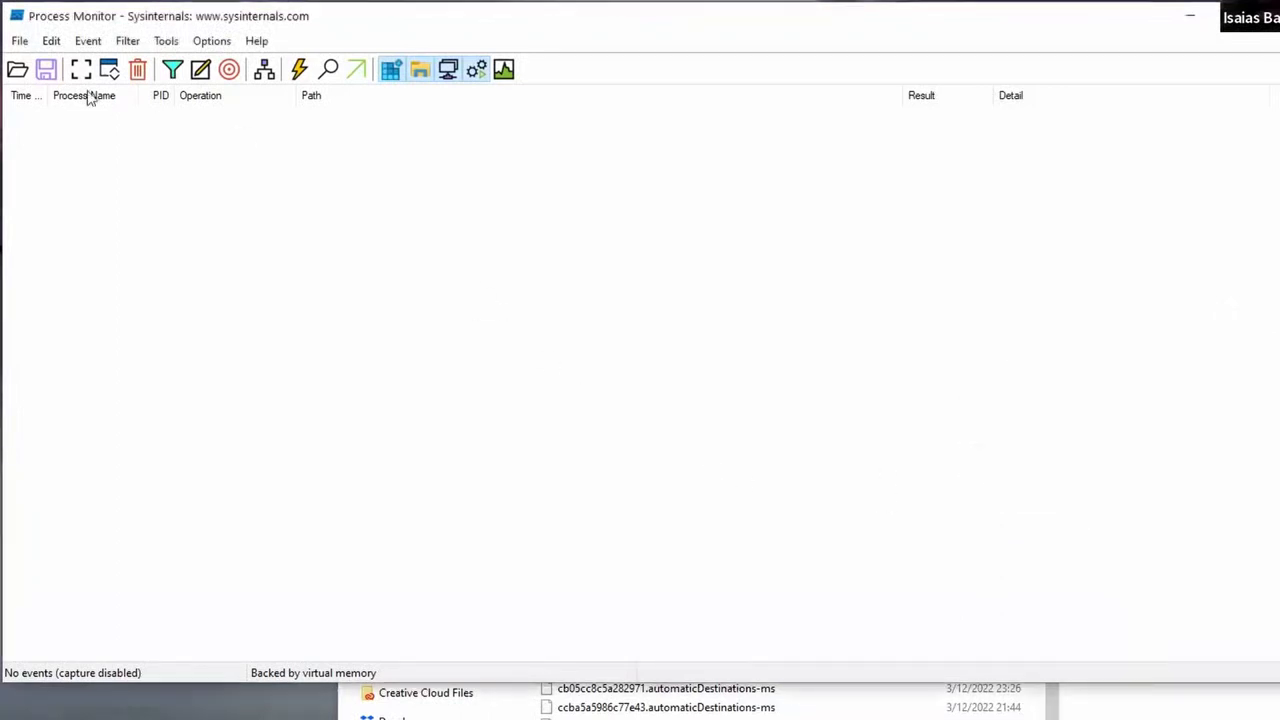
left_click(80, 80)
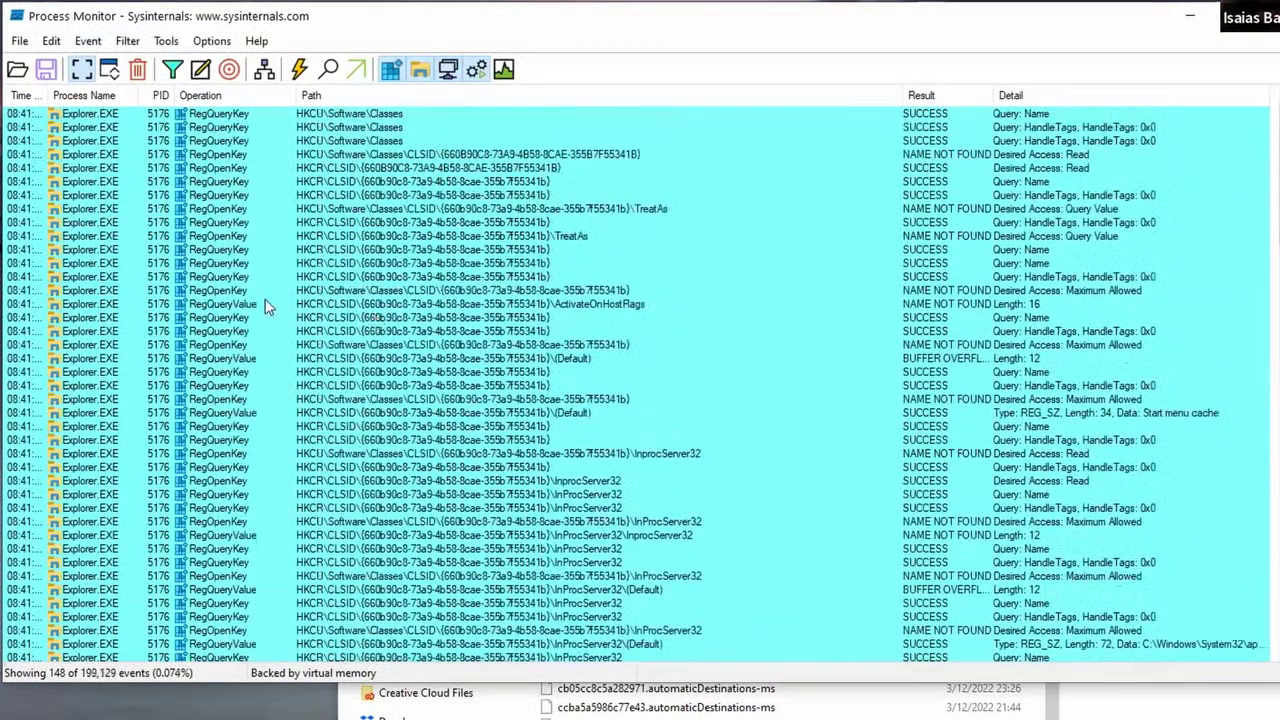
- Use the taskbar's Toolbars > New toolbar option and confirm the folder picker
right_click(266, 303)
mouse_move(339, 621)
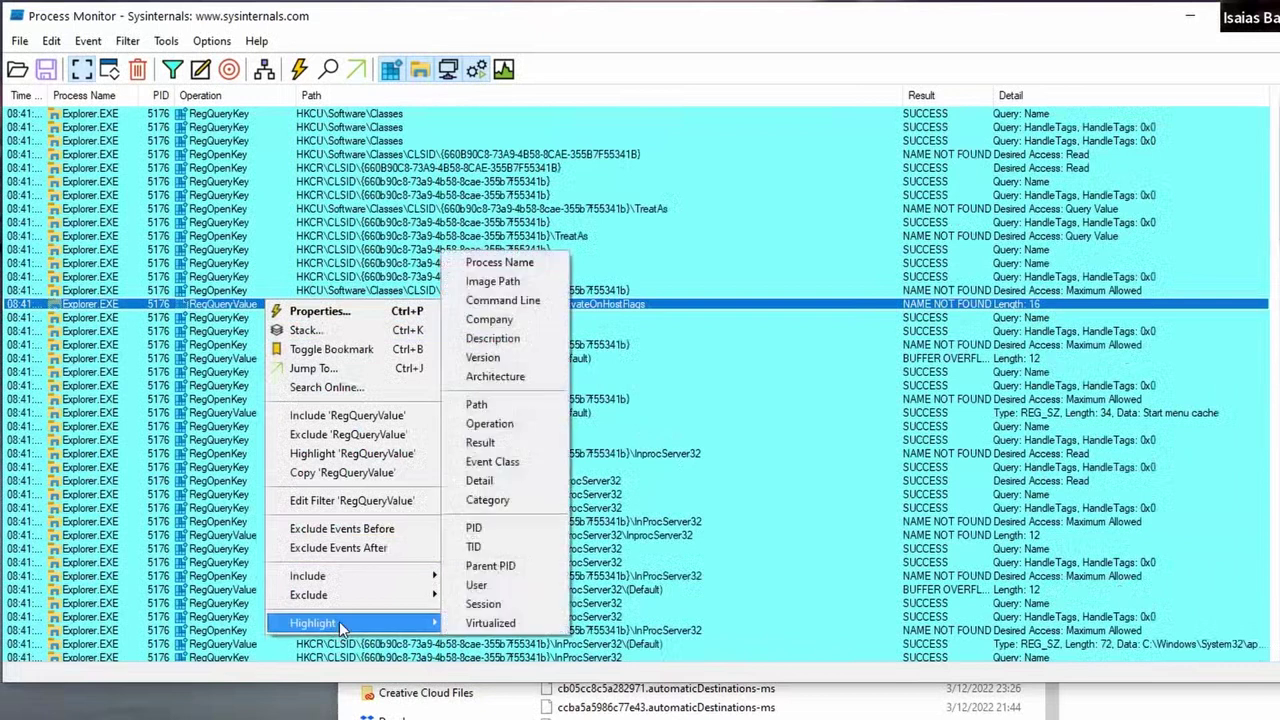
left_click(205, 290)
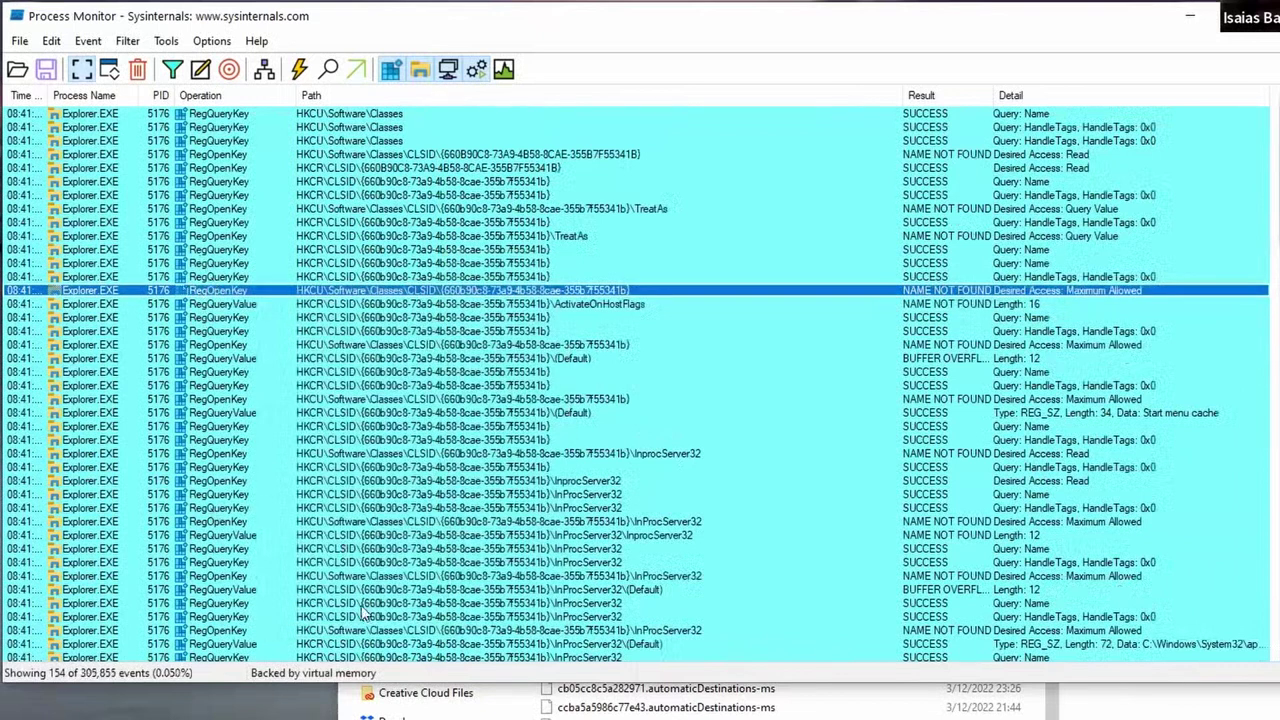
right_click(790, 715)
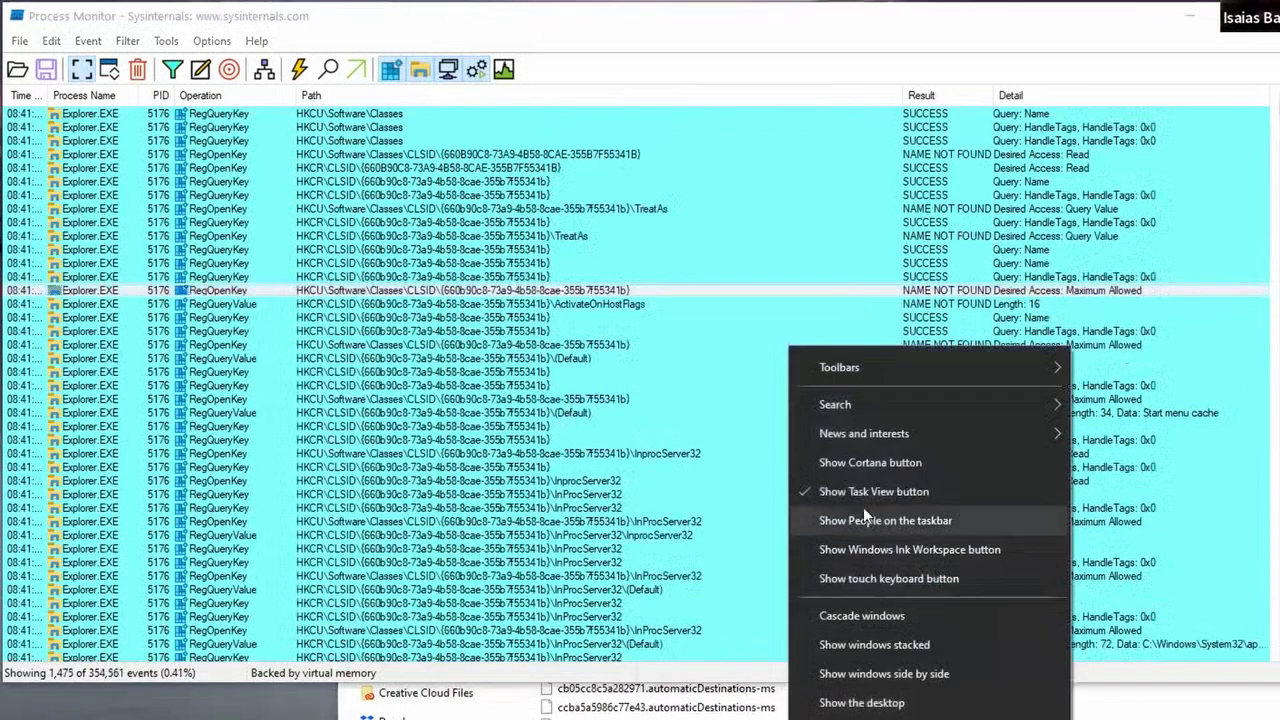
mouse_move(850, 364)
left_click(1118, 458)
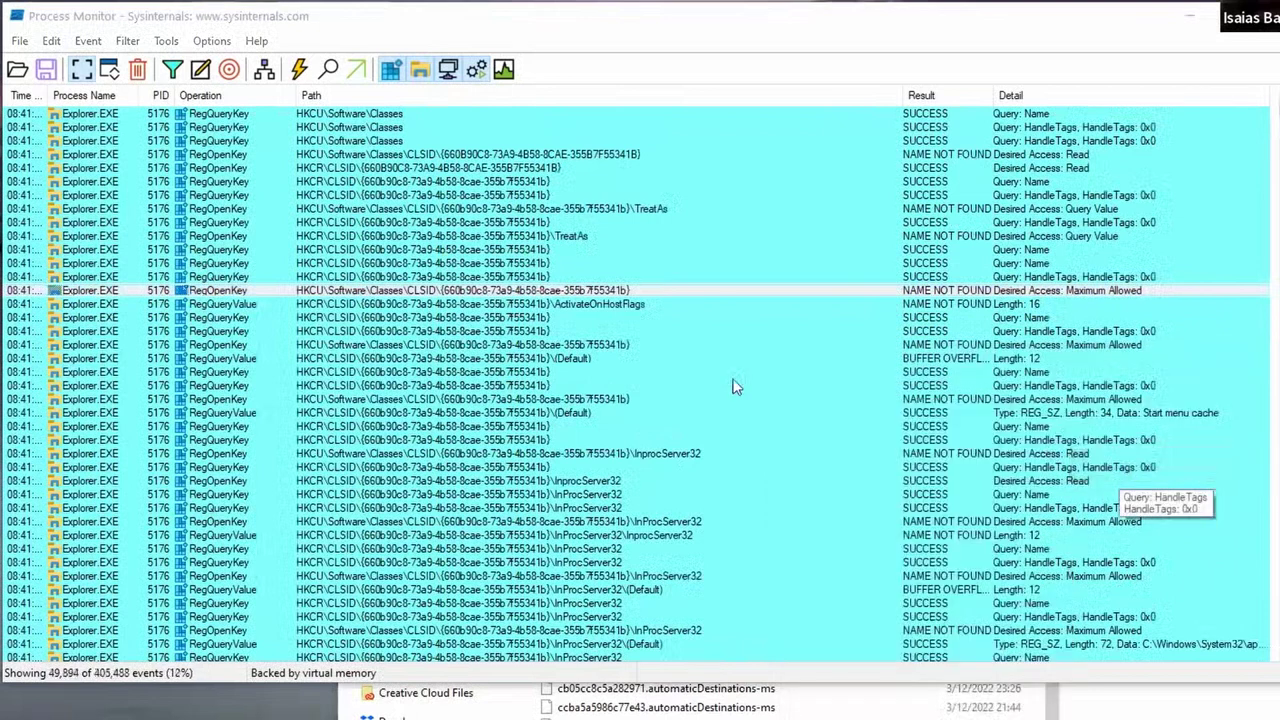
left_click(991, 673)
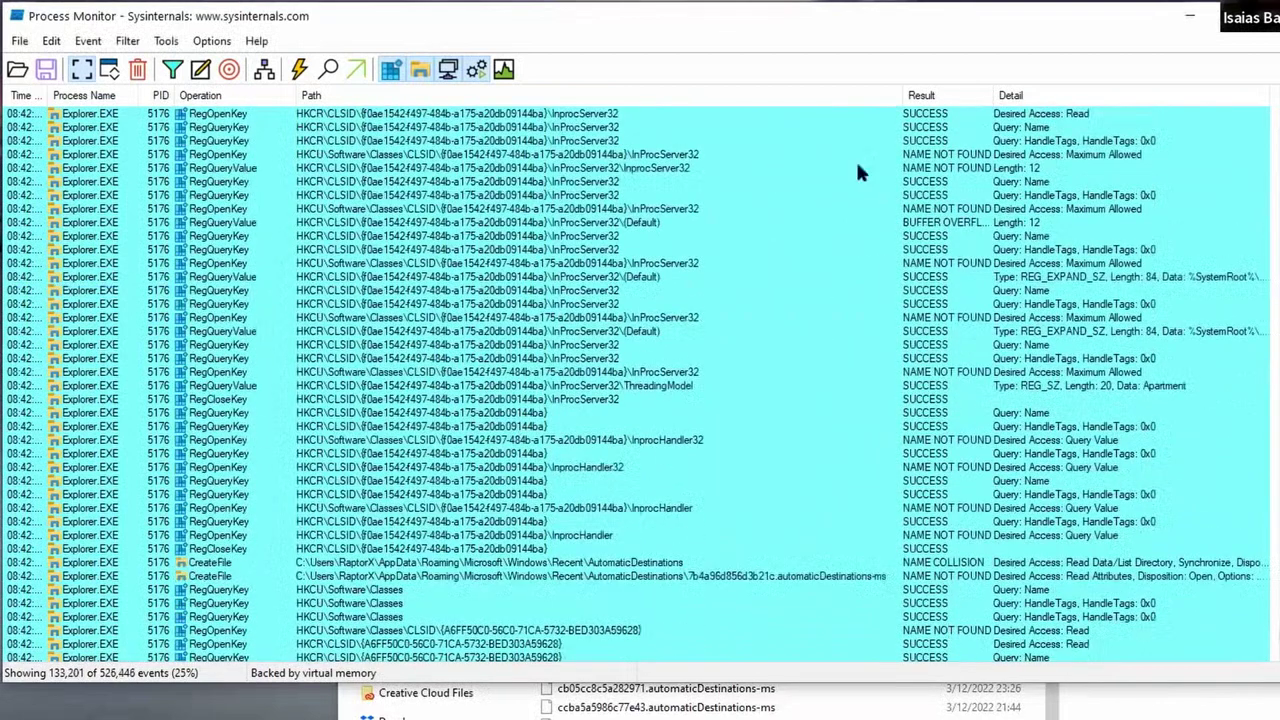
- Turn off Autoscroll and use Find to search events for 'autoh'
left_click(81, 69)
left_click(330, 72)
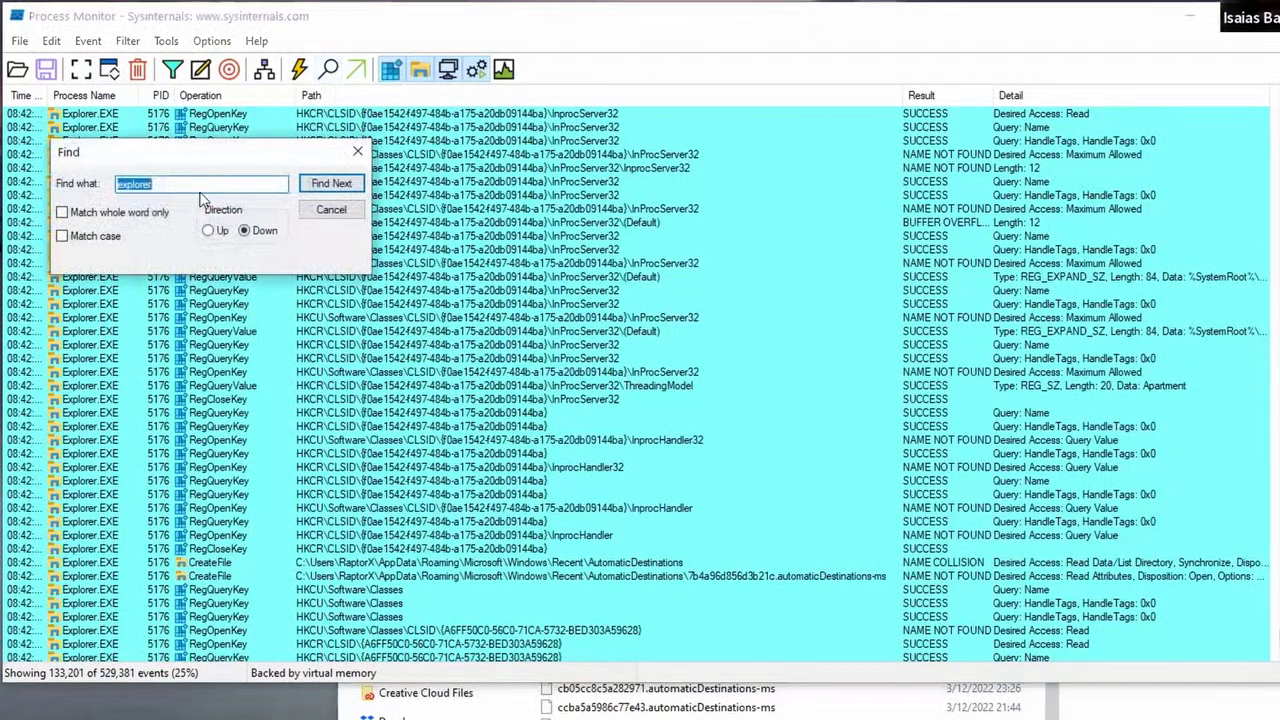
type("autohotkey")
key("Return")
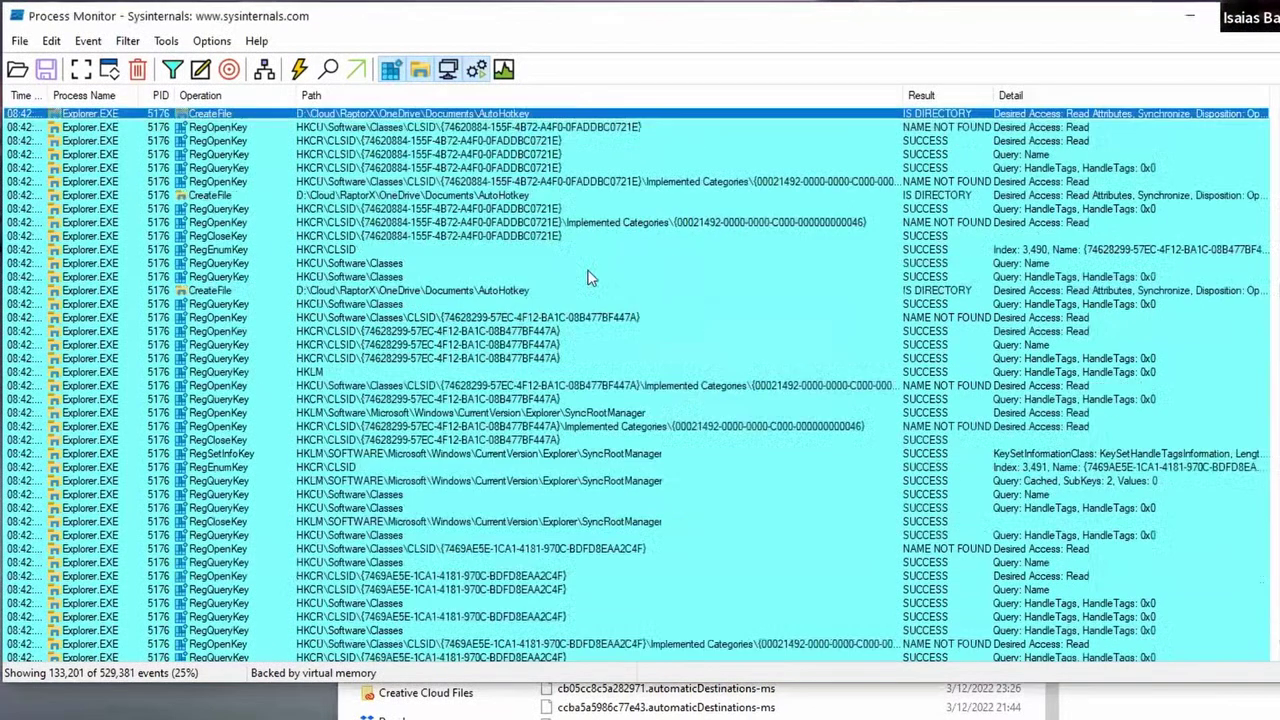
- Resize the Time of Day column to show full timestamps, then narrow it
scroll(390, 262, "up", 4)
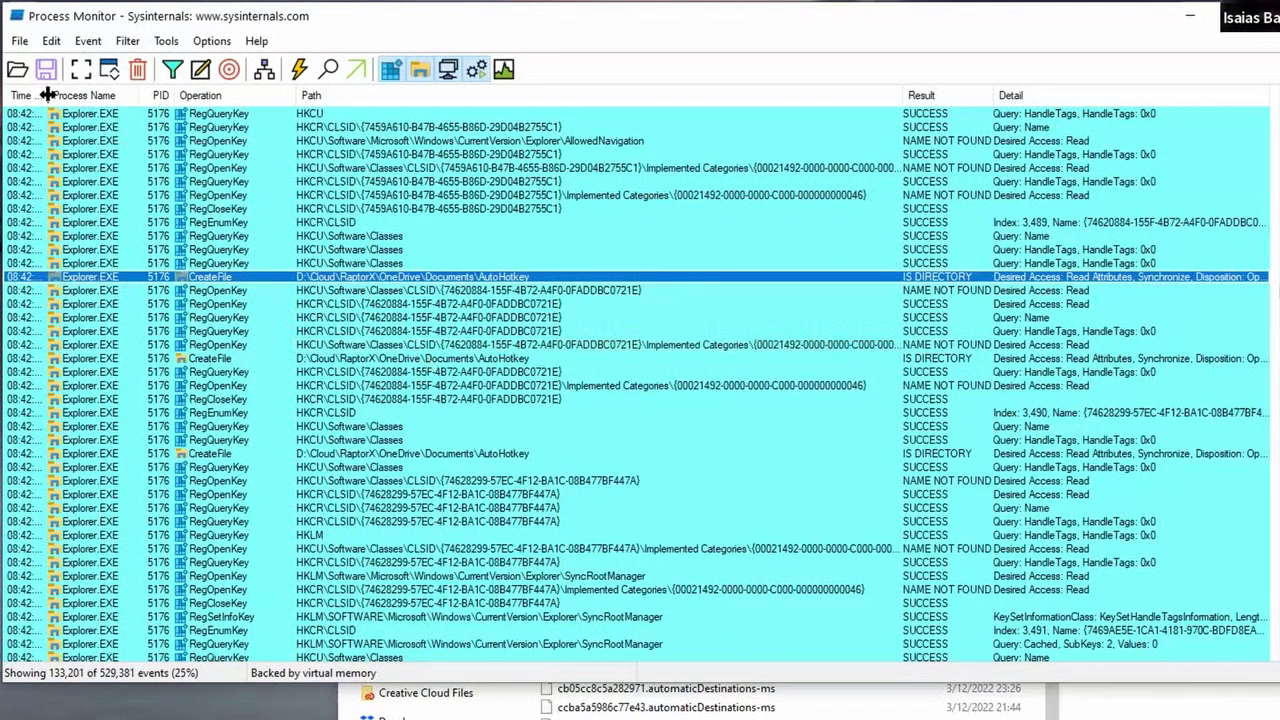
left_click_drag(48, 95, 117, 98)
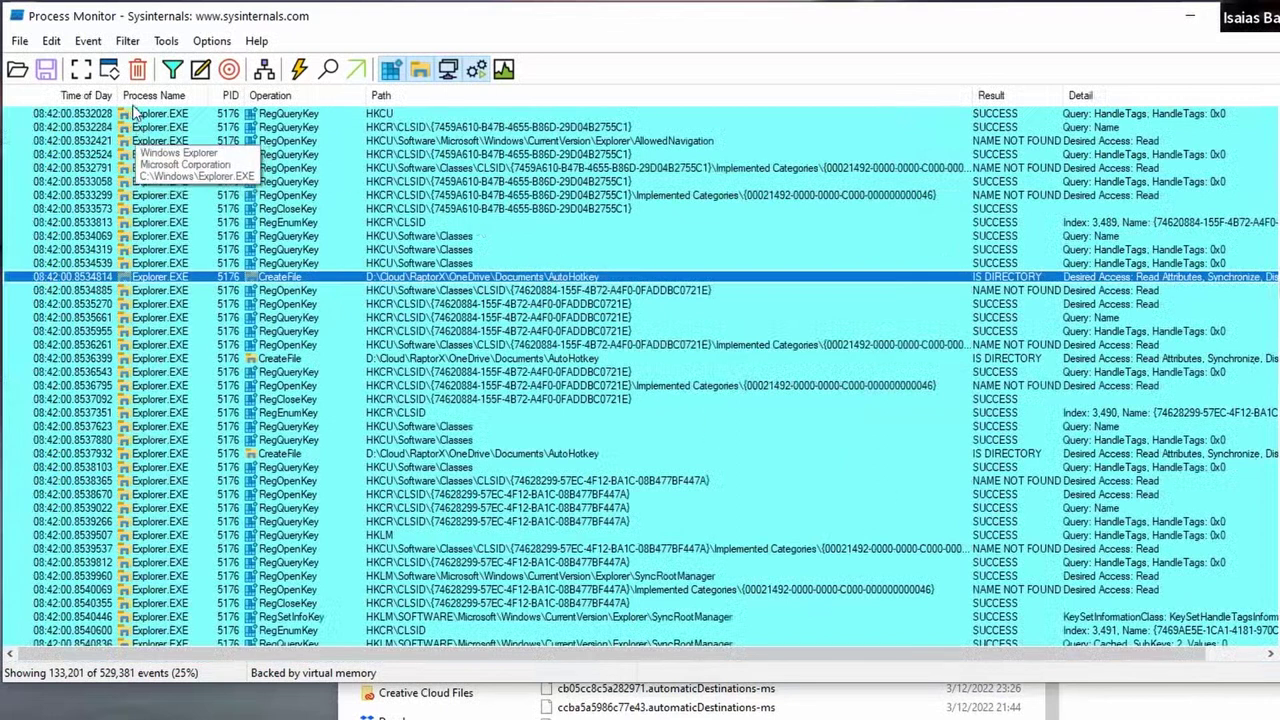
left_click_drag(118, 95, 91, 95)
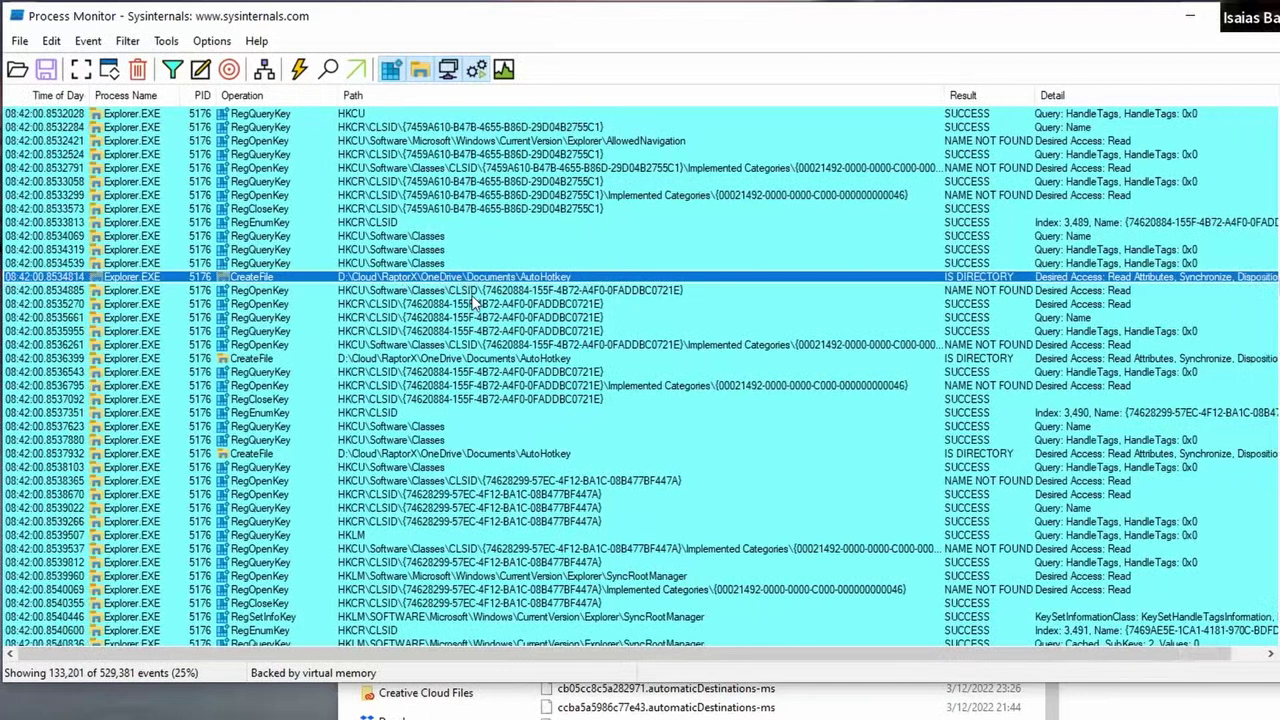
left_click(550, 360)
double_click(512, 277)
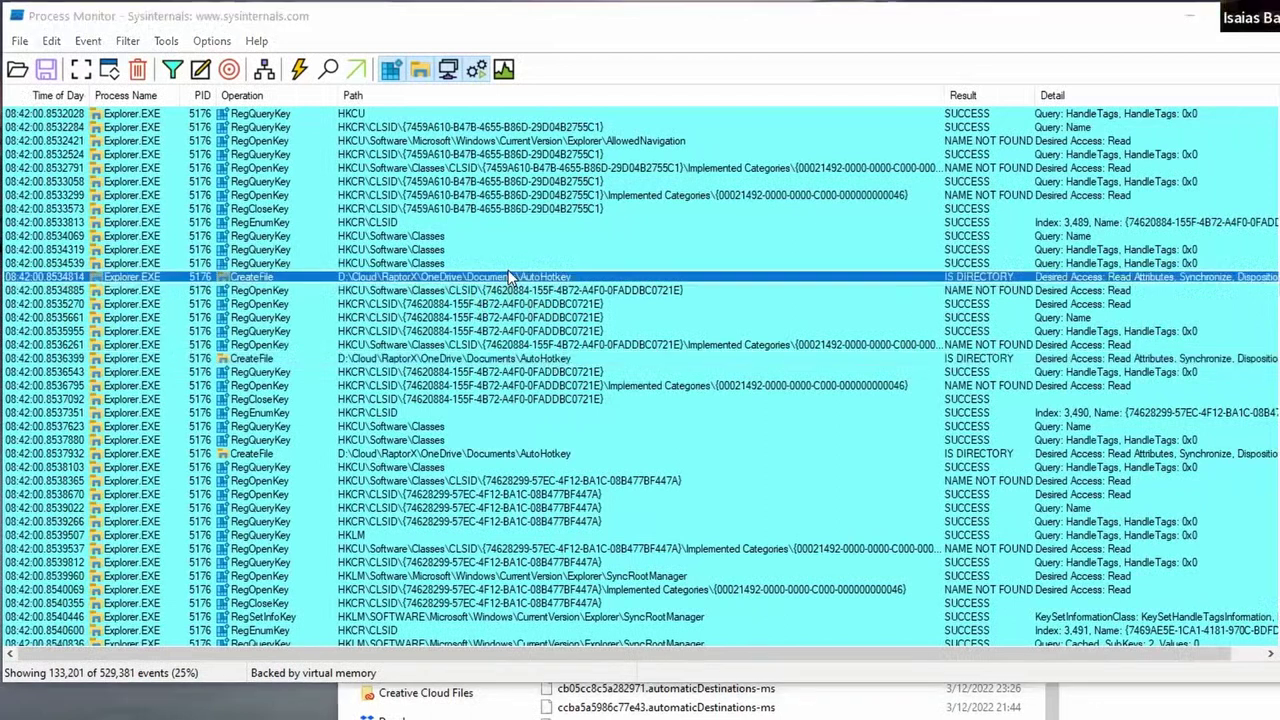
left_click(248, 4)
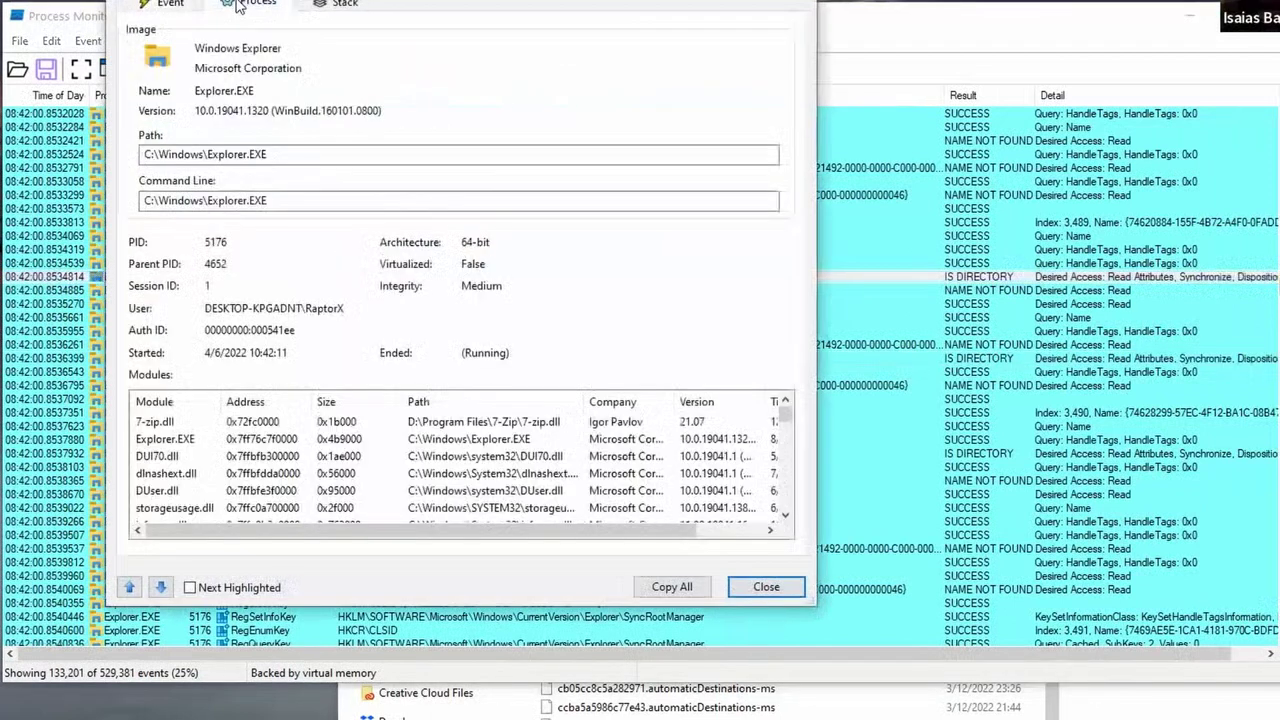
left_click(336, 8)
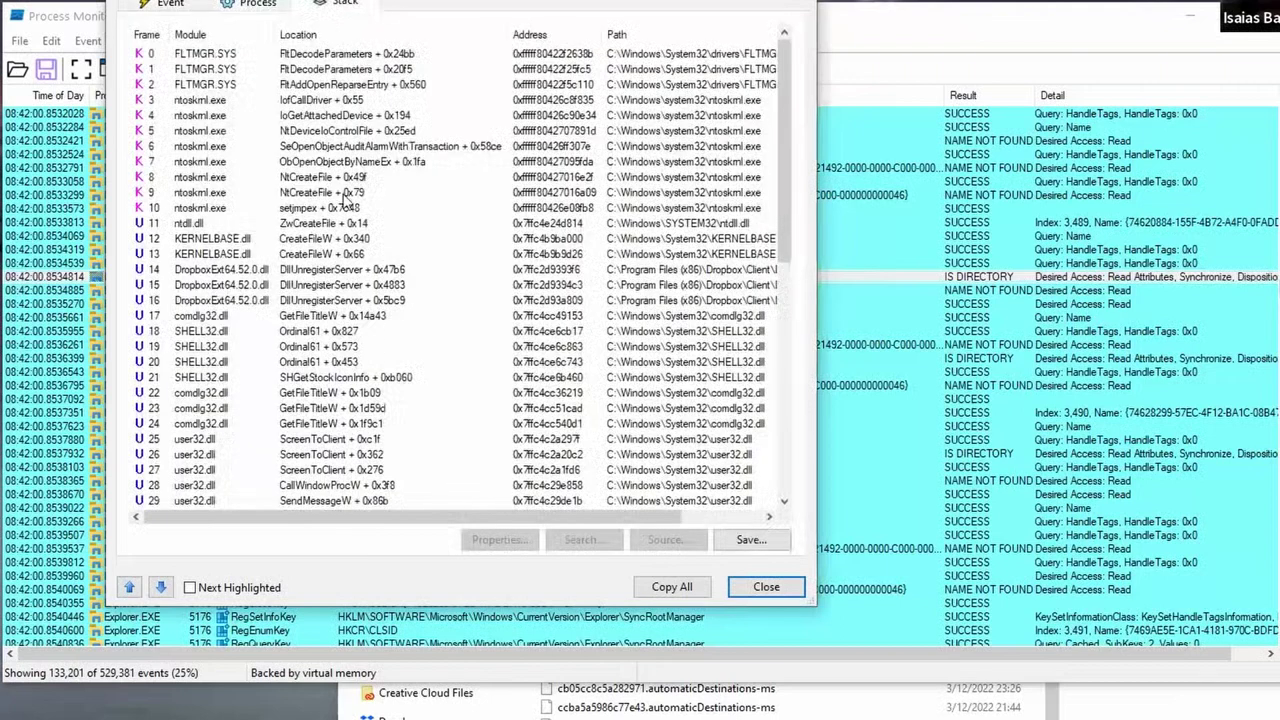
left_click(163, 8)
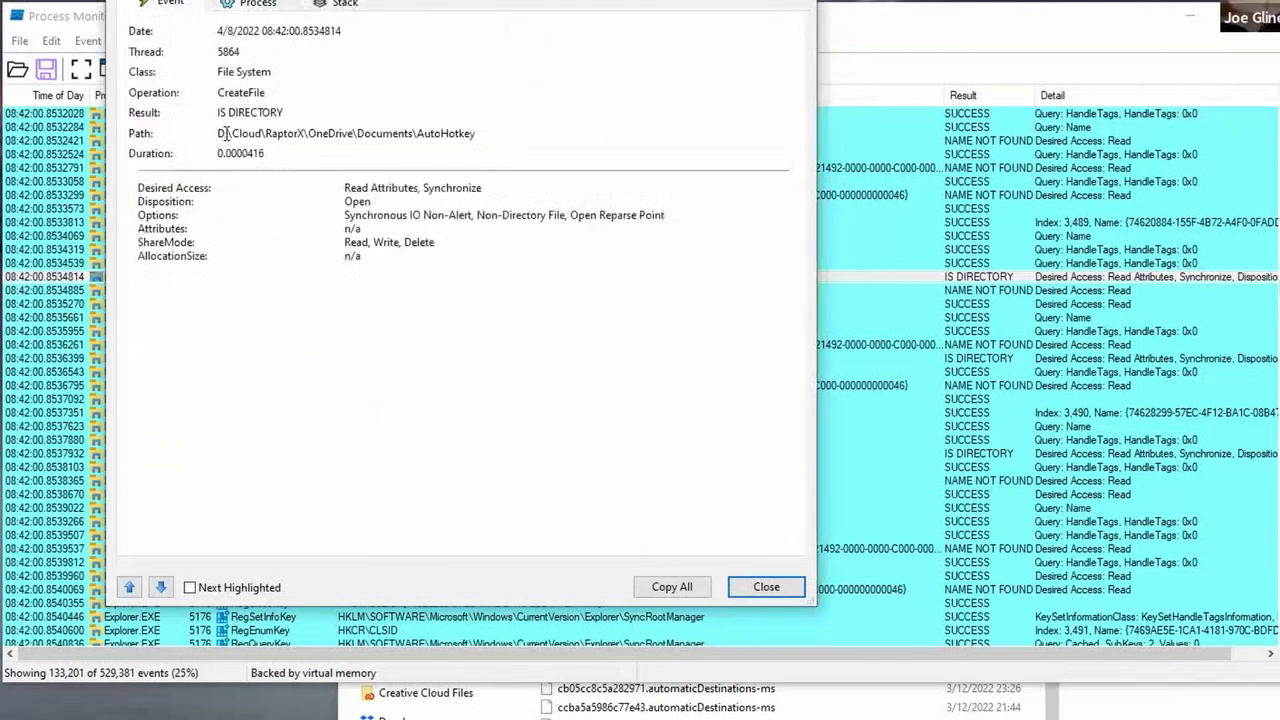
left_click_drag(227, 133, 457, 133)
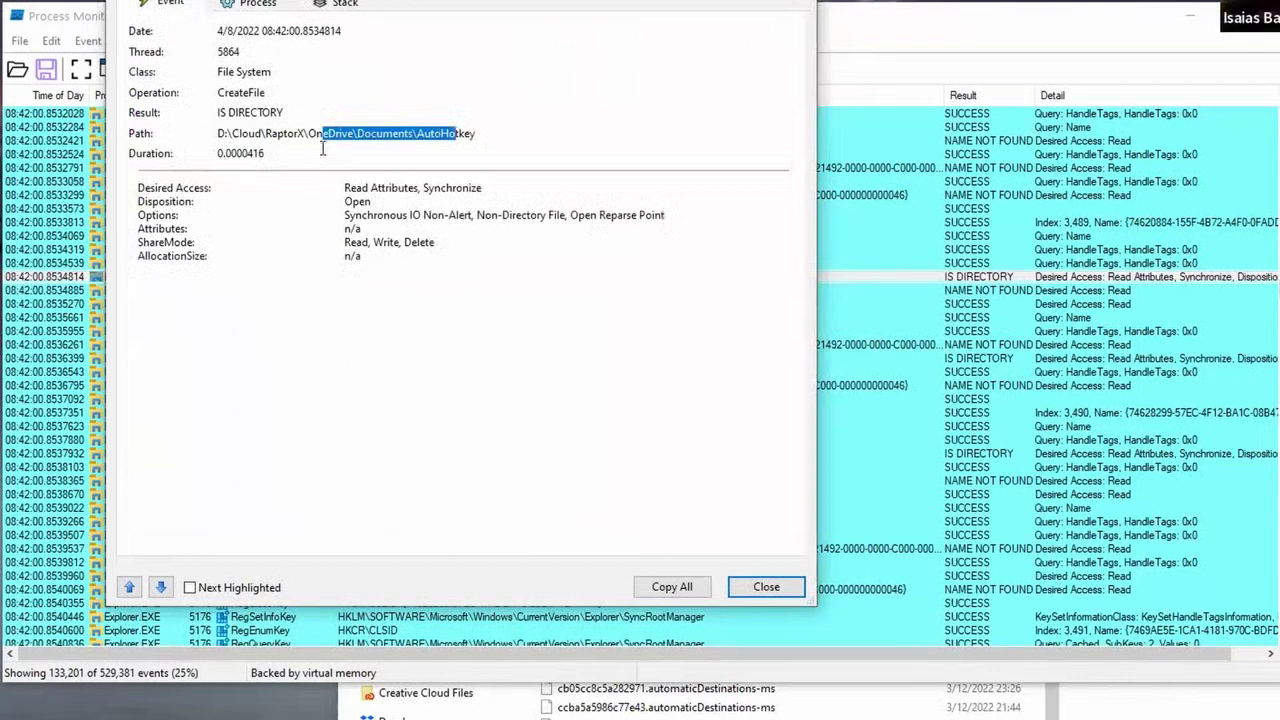
double_click(347, 201)
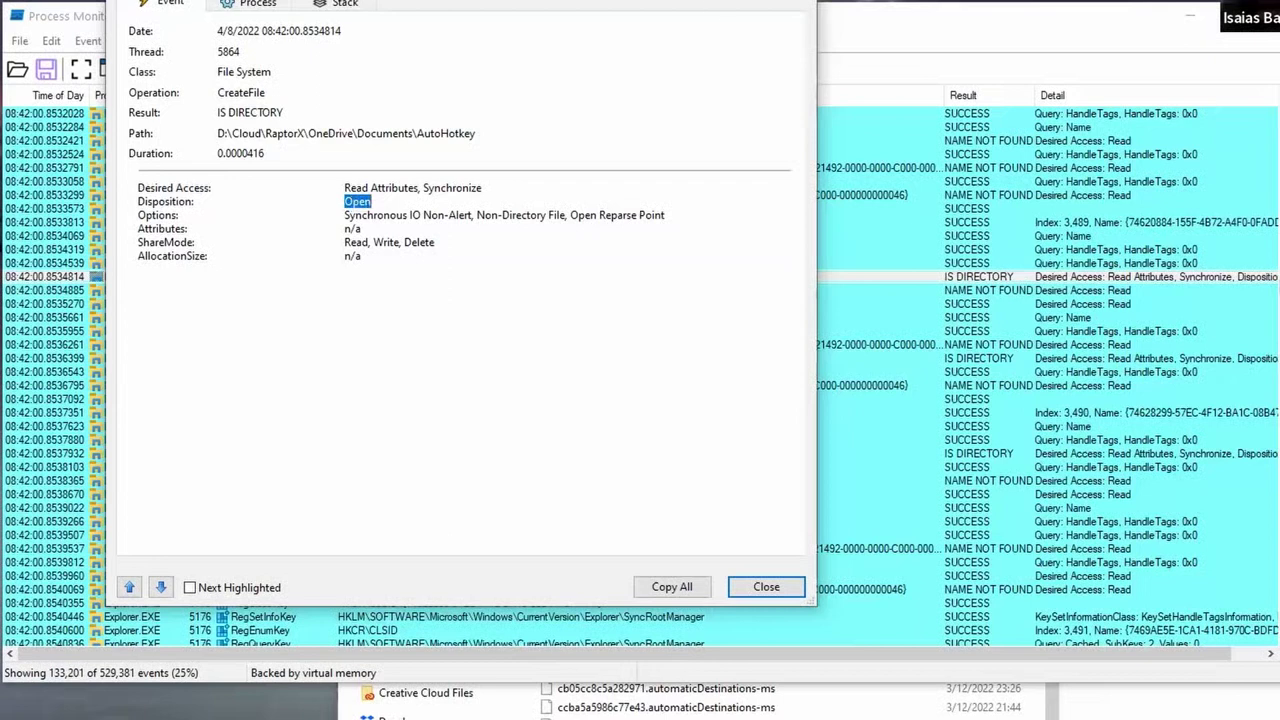
key("Escape")
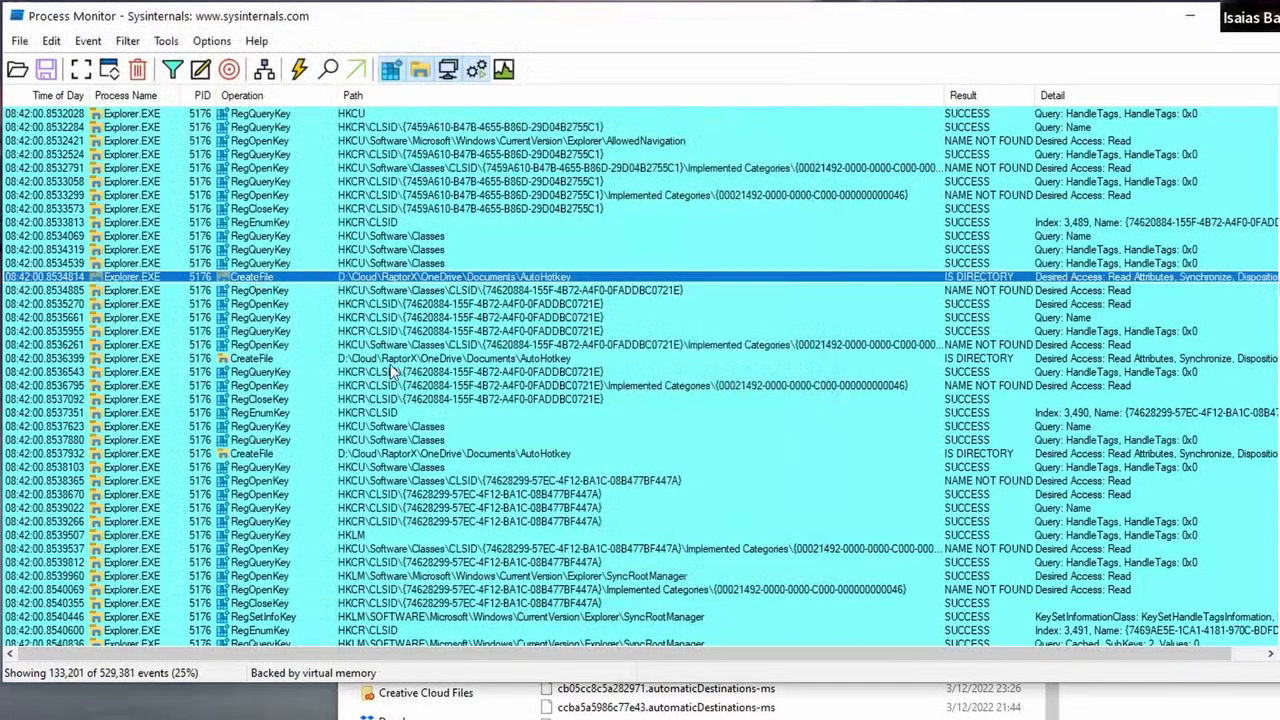
left_click(457, 357)
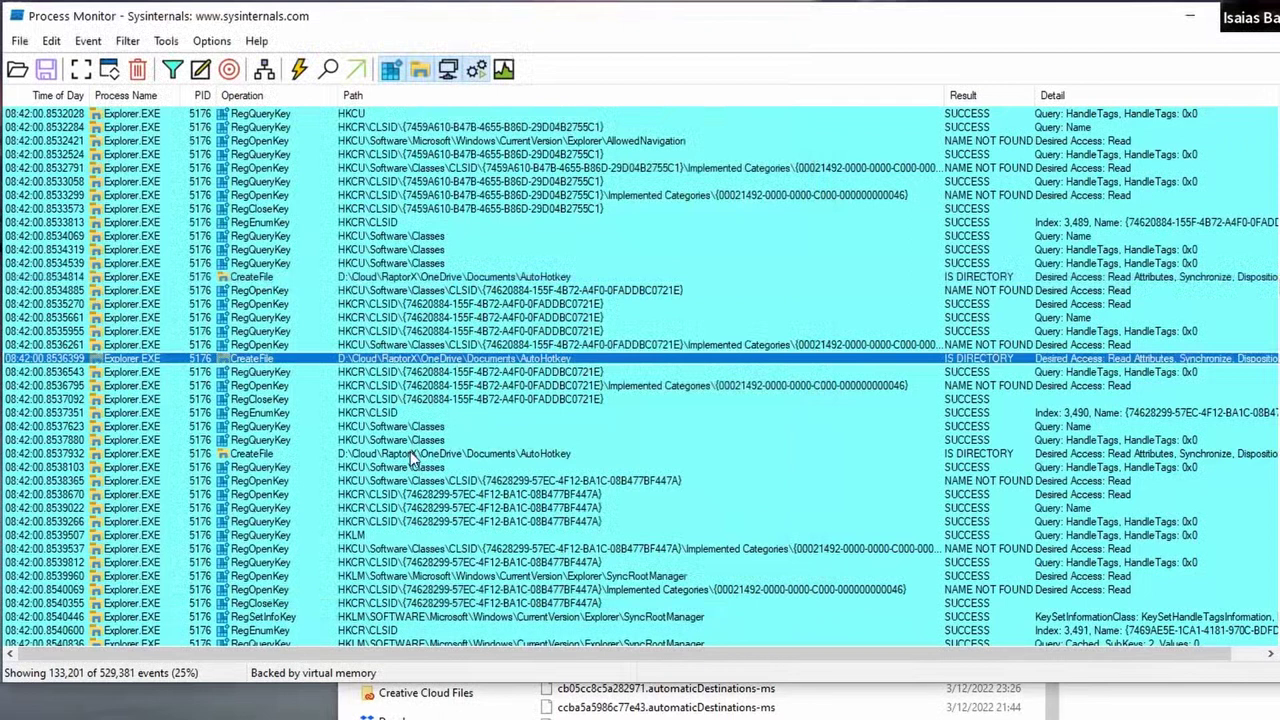
left_click(662, 388)
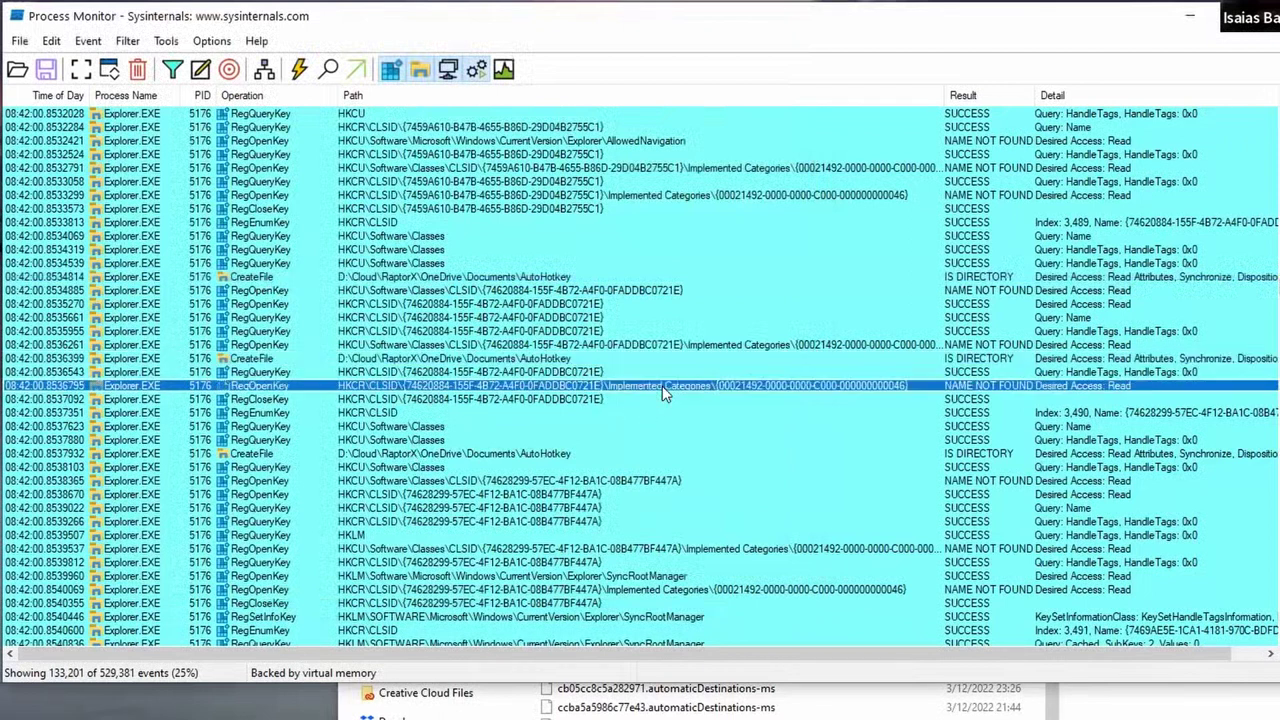
left_click(564, 400)
scroll(421, 399, "down", 5)
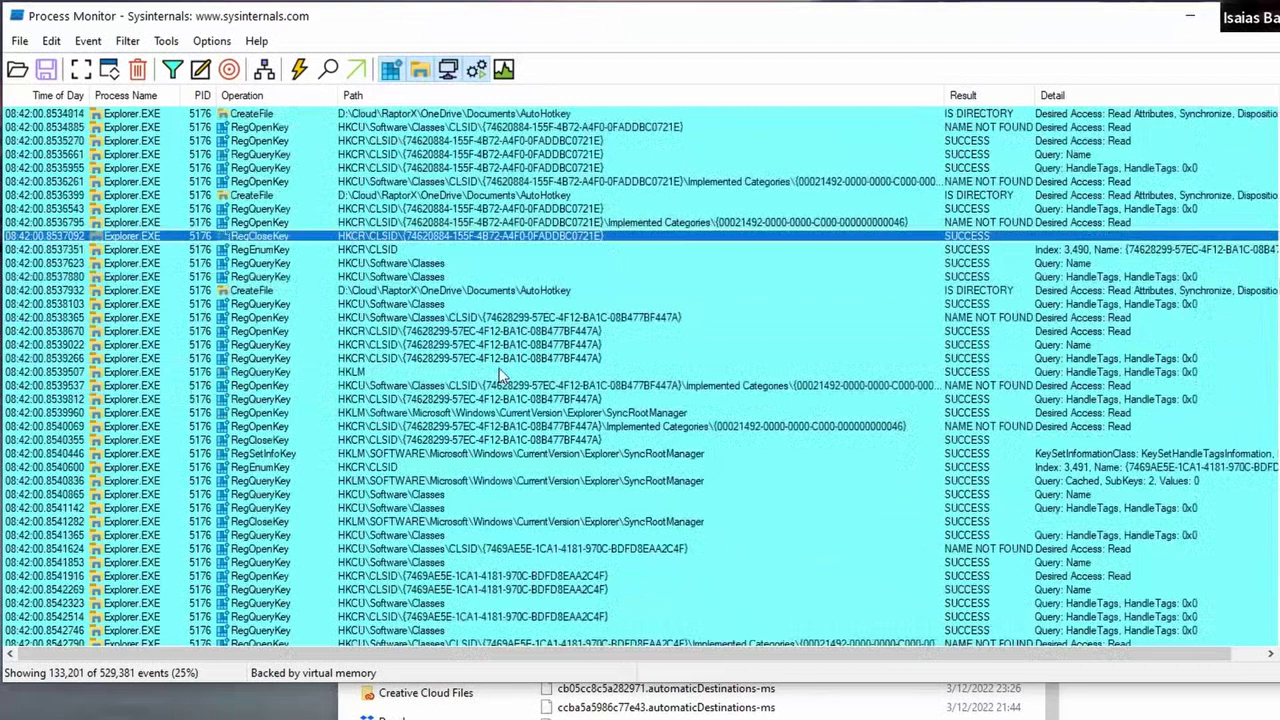
scroll(388, 358, "down", 1)
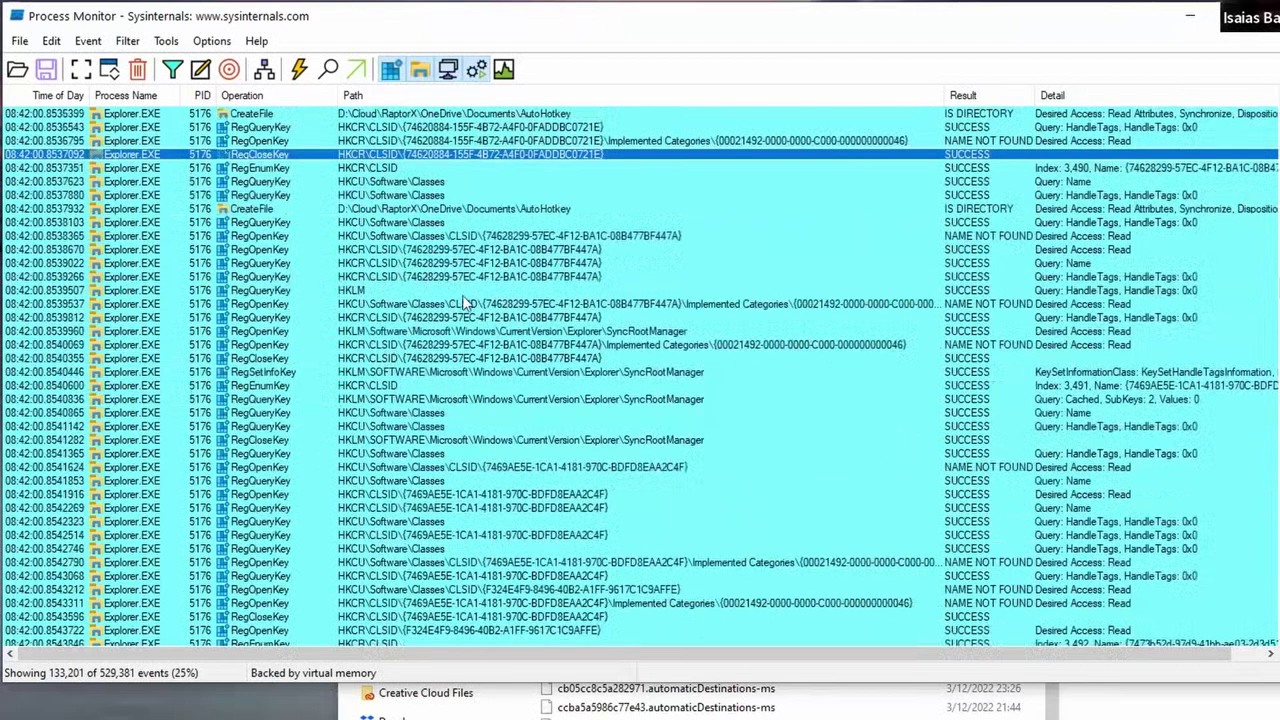
left_click(470, 333)
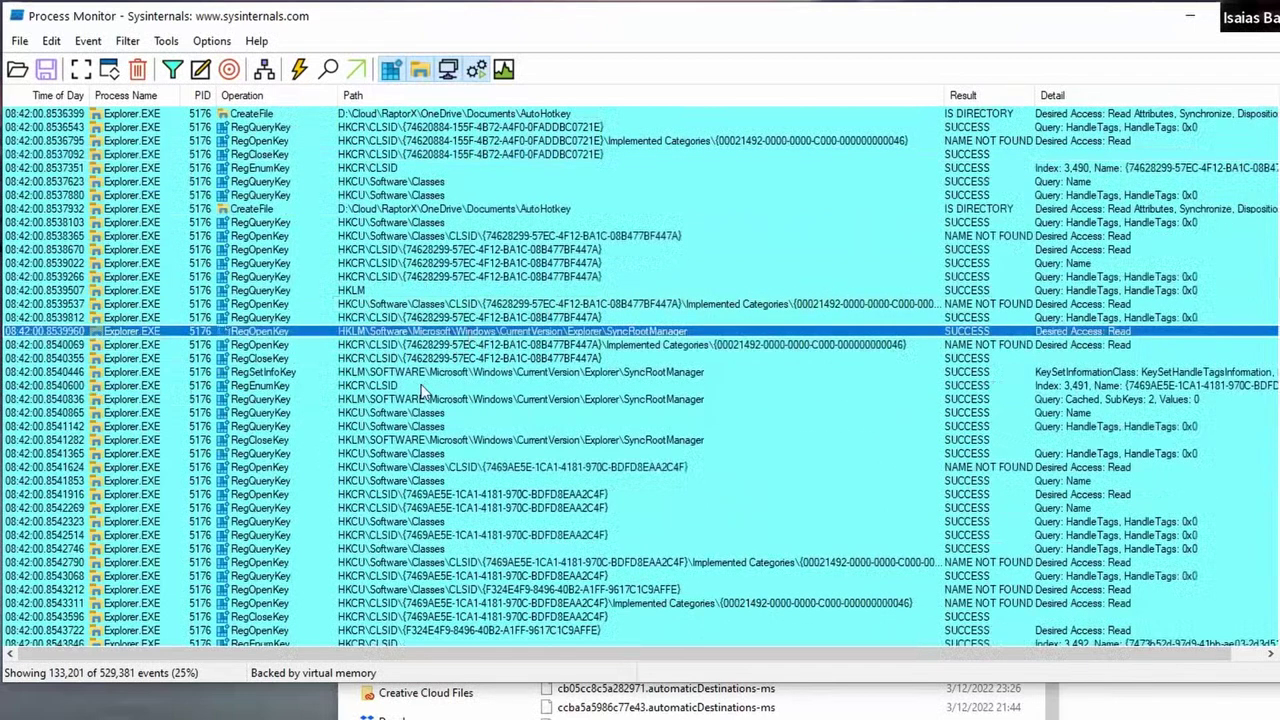
scroll(421, 390, "down", 2)
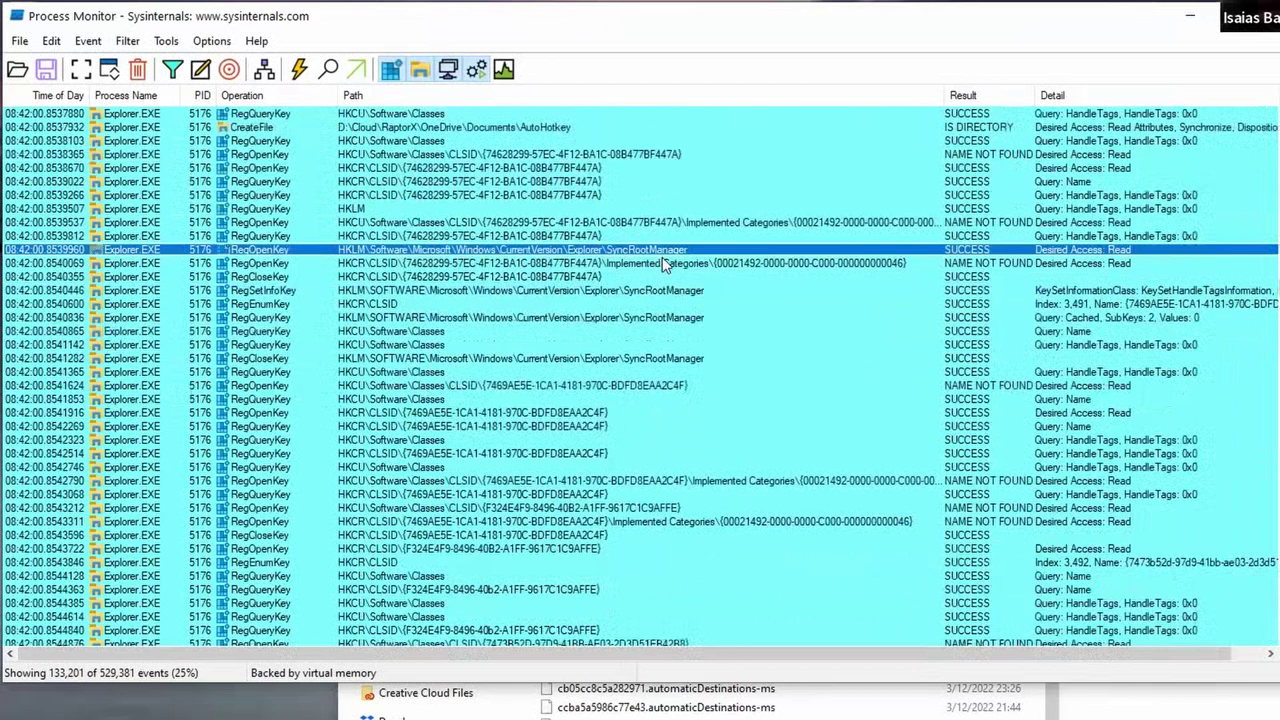
scroll(511, 333, "down", 10)
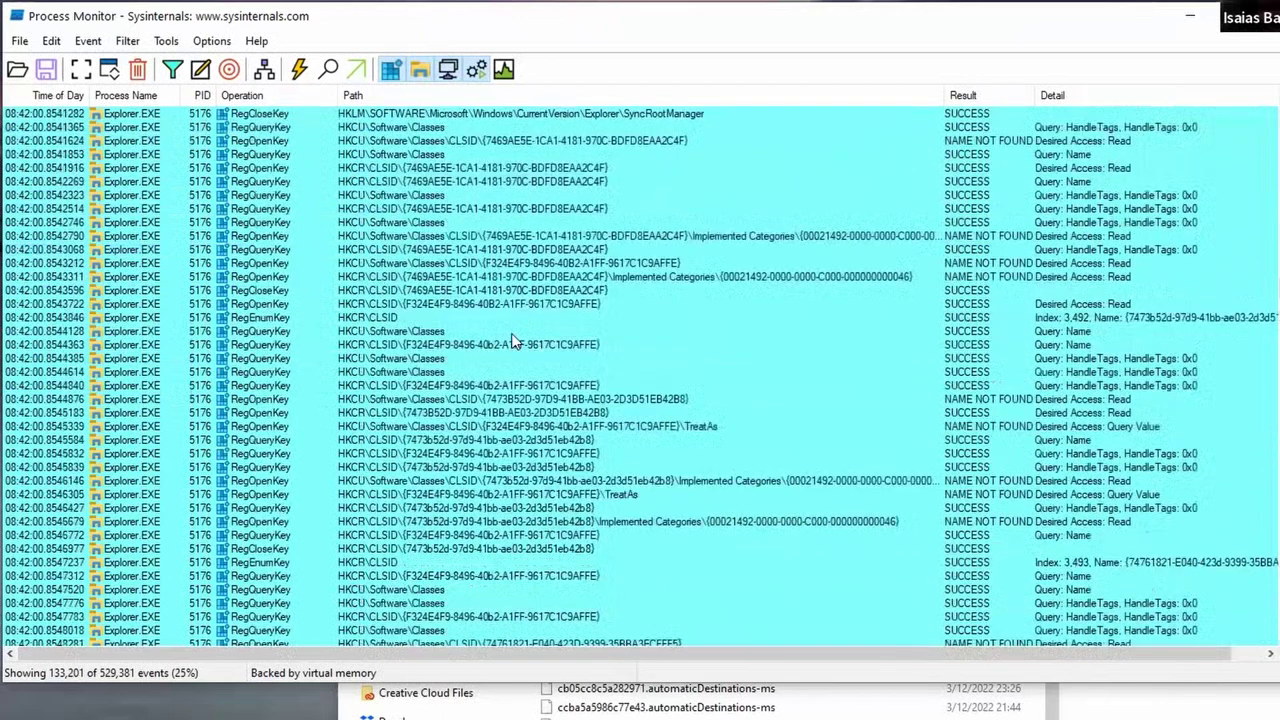
scroll(504, 396, "down", 5)
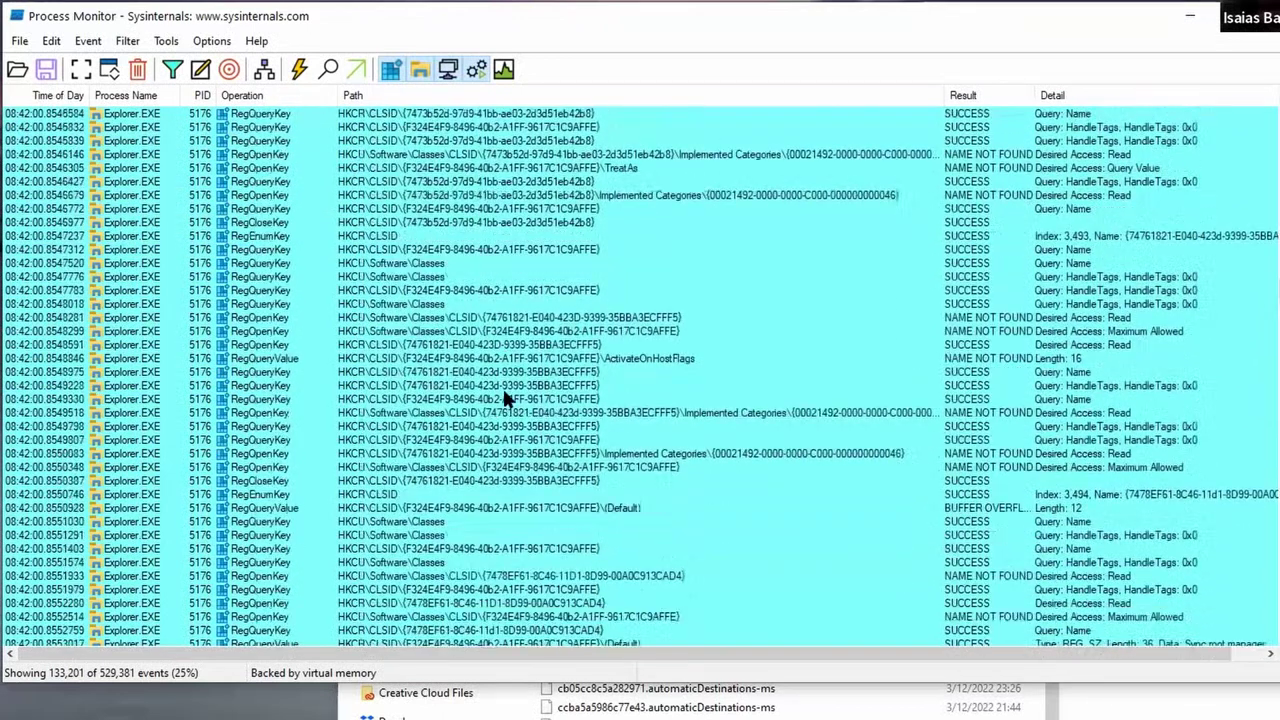
scroll(504, 398, "down", 7)
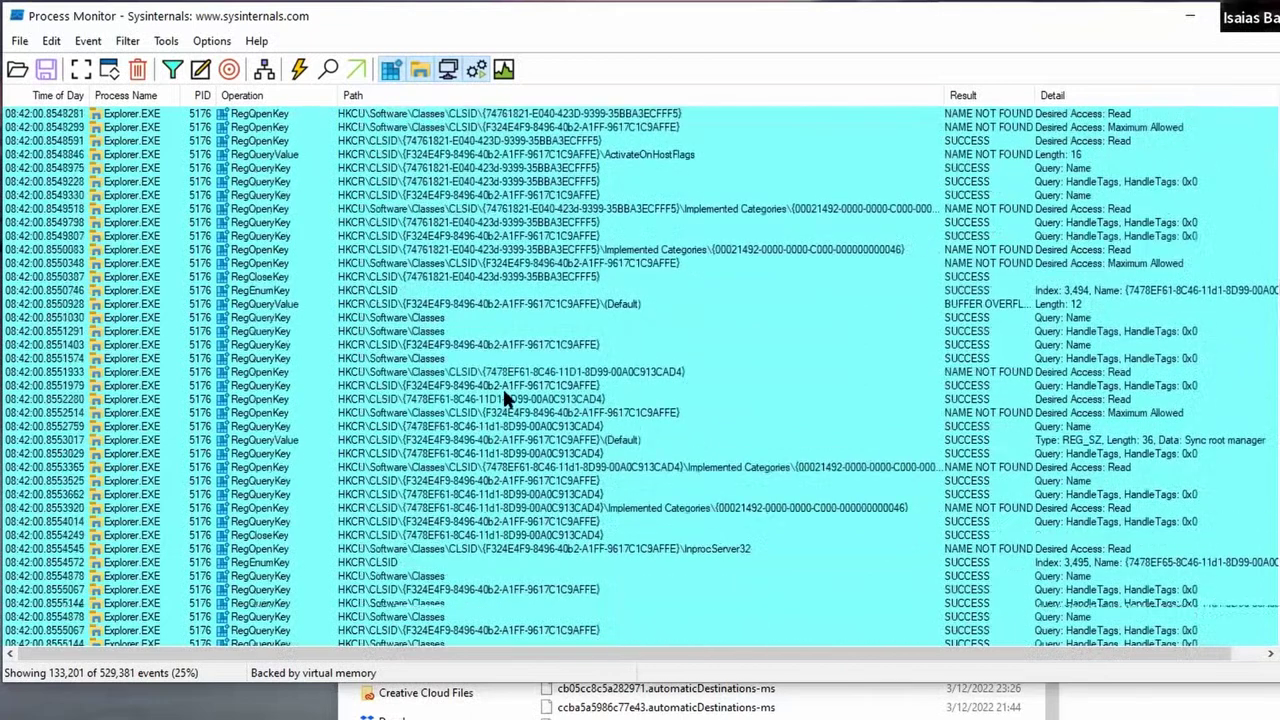
scroll(503, 390, "down", 10)
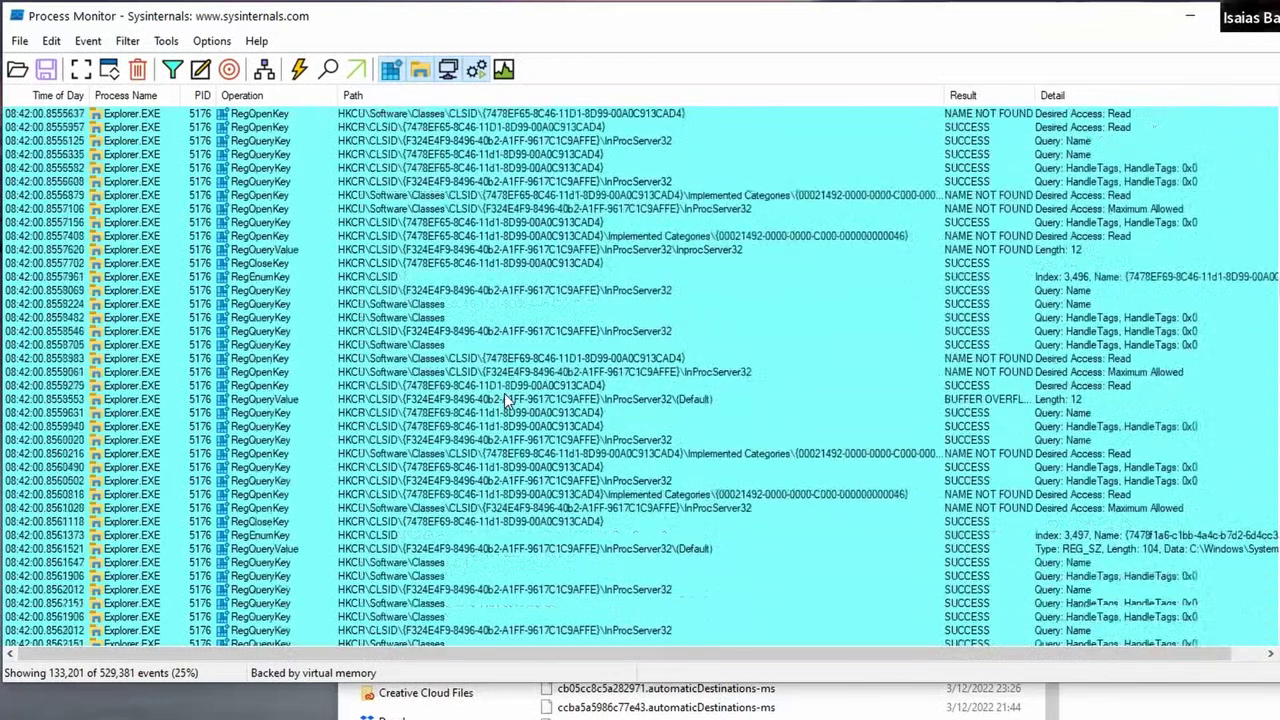
scroll(505, 400, "down", 10)
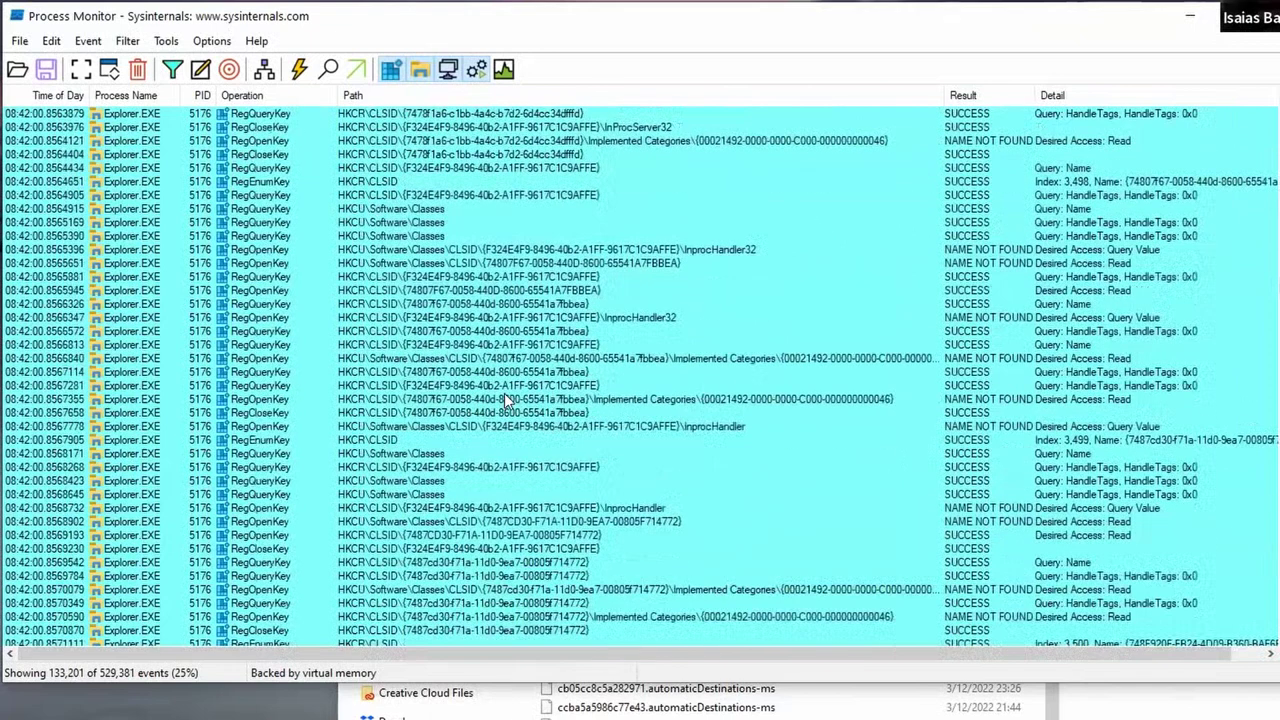
scroll(504, 393, "down", 1)
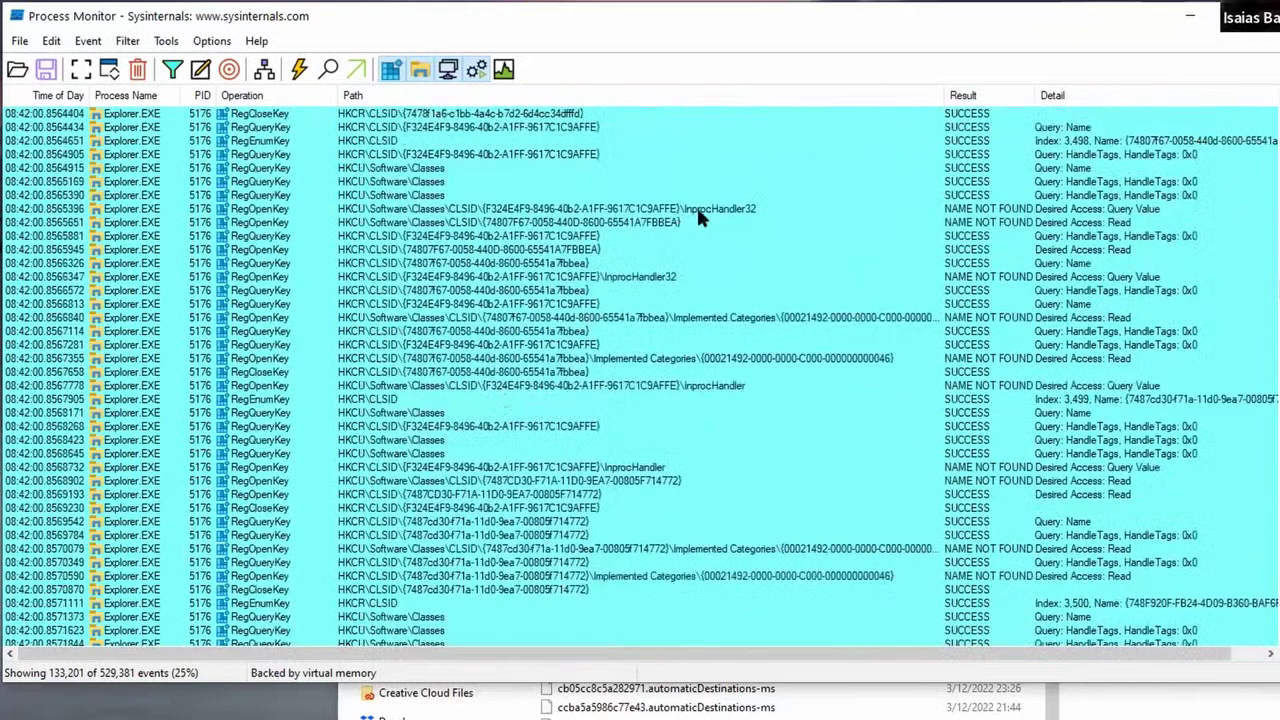
left_click(696, 208)
scroll(524, 362, "down", 10)
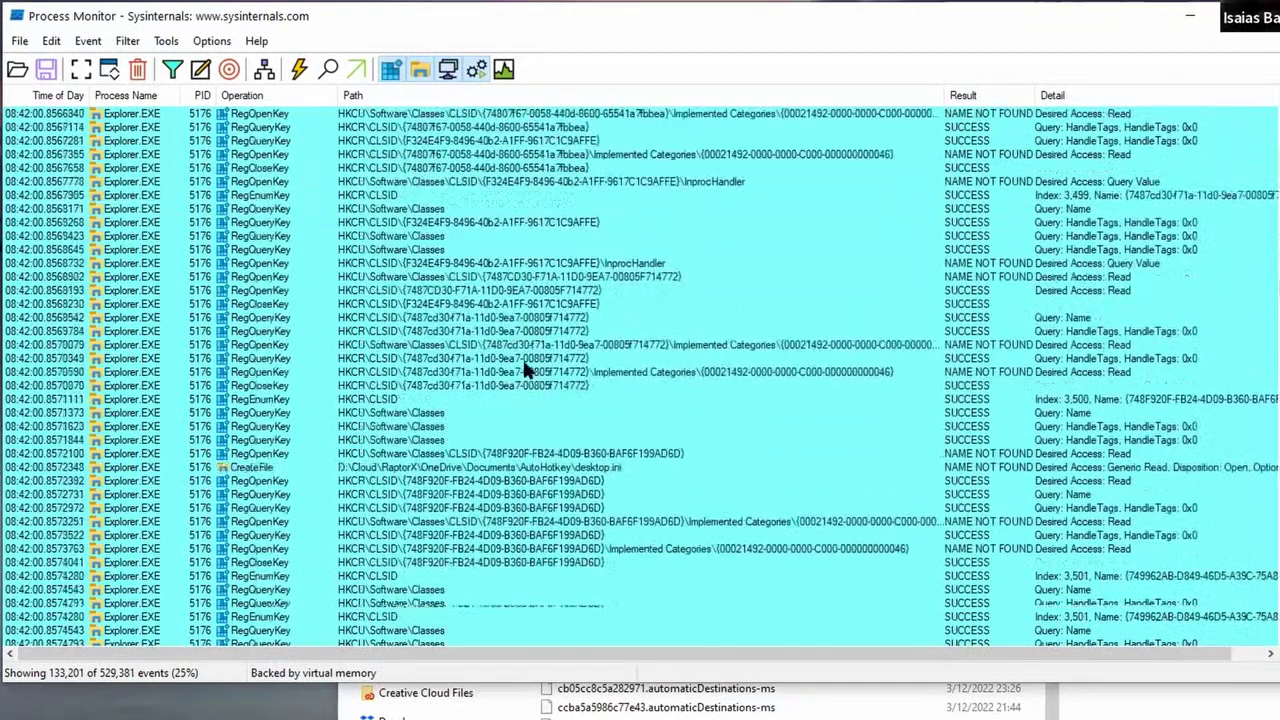
left_click(510, 222)
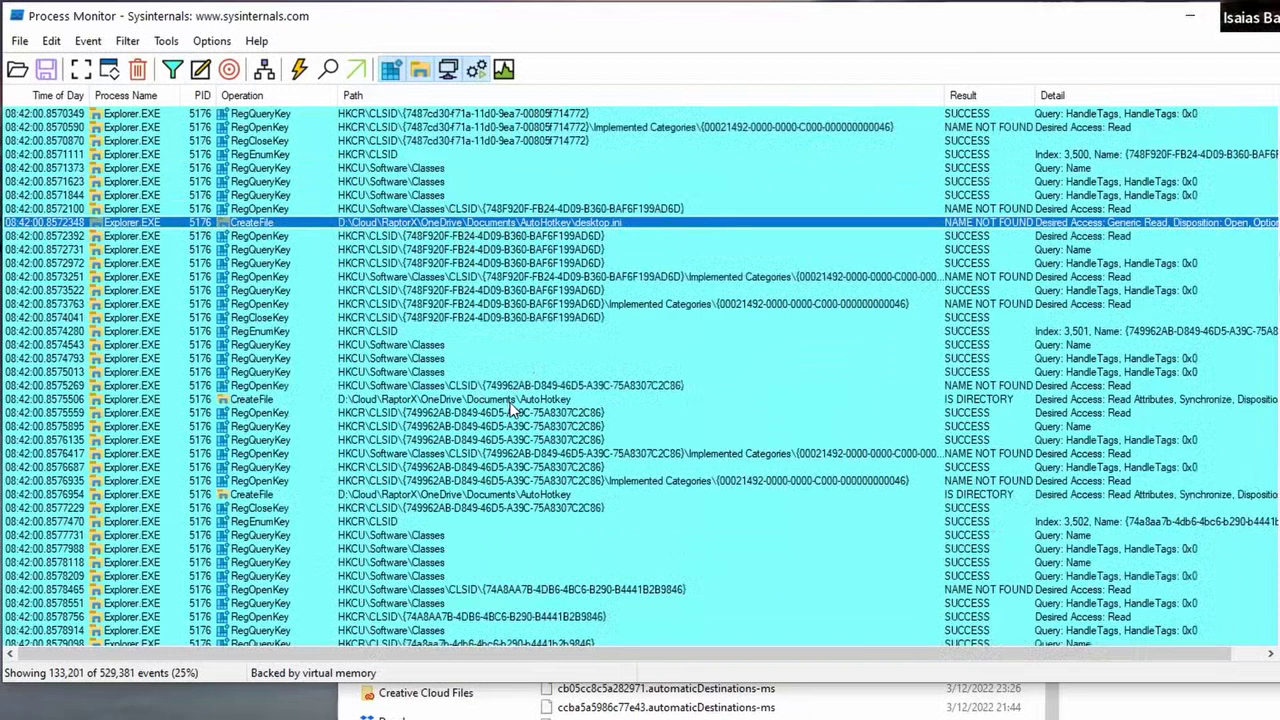
- Add a 'Path contains autohotkey' Include filter, cutting the list to 1,211 Explorer.EXE events
left_click(172, 69)
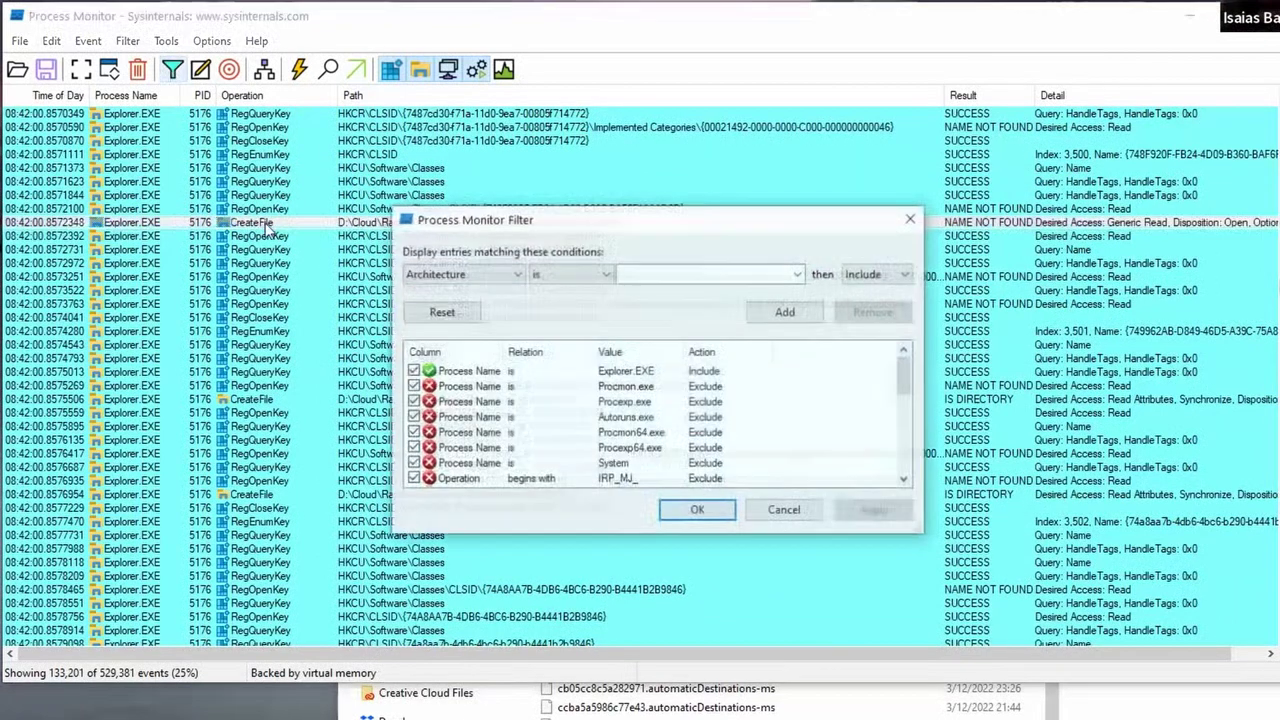
left_click(480, 279)
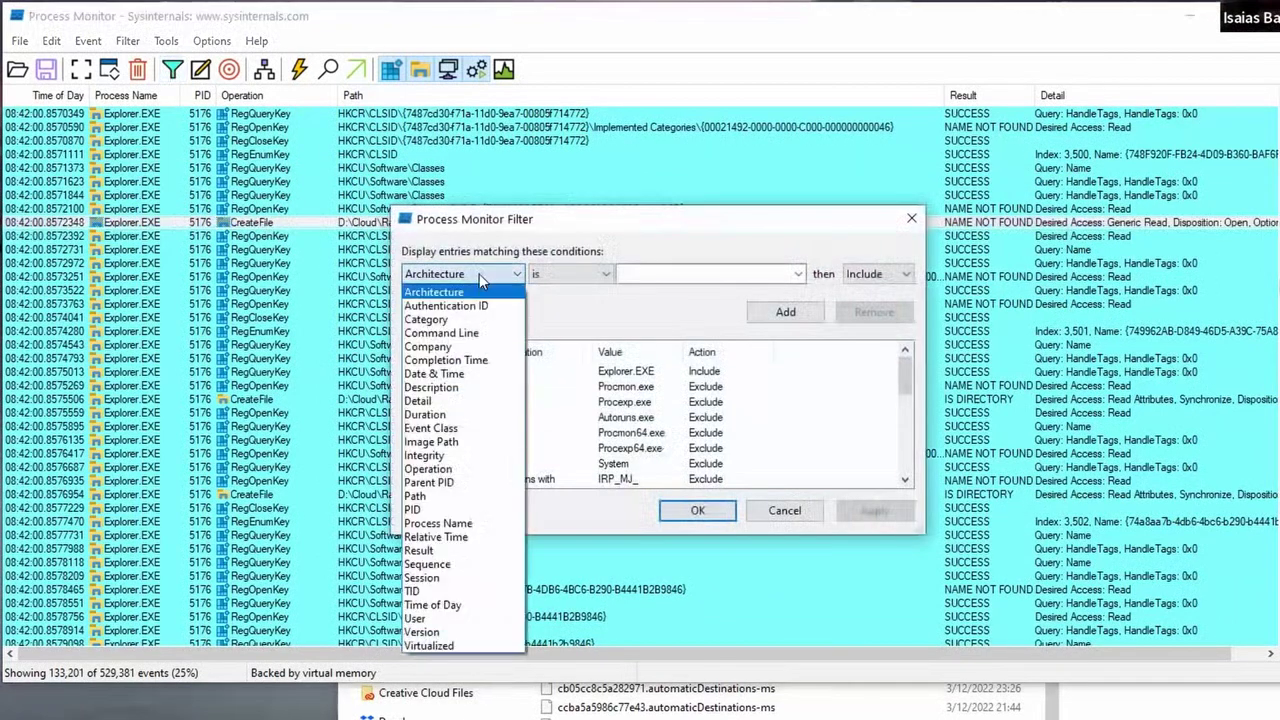
left_click(467, 496)
left_click(570, 274)
left_click(552, 373)
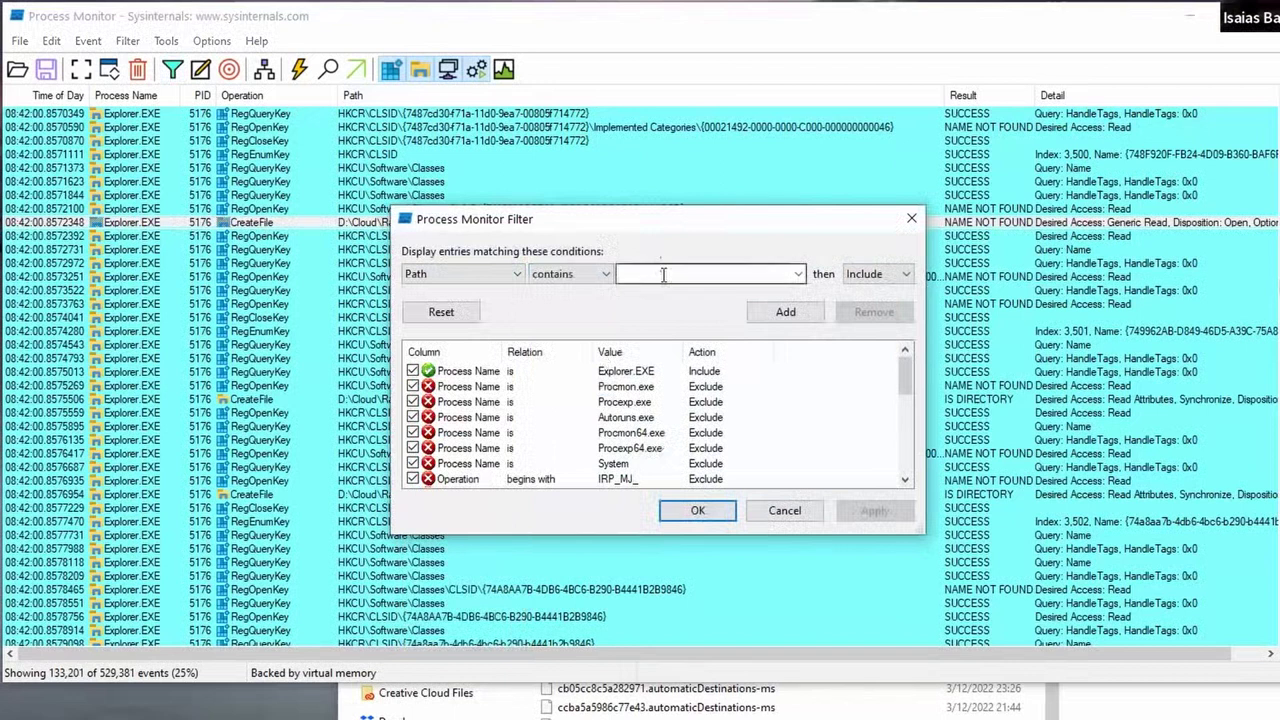
left_click(665, 277)
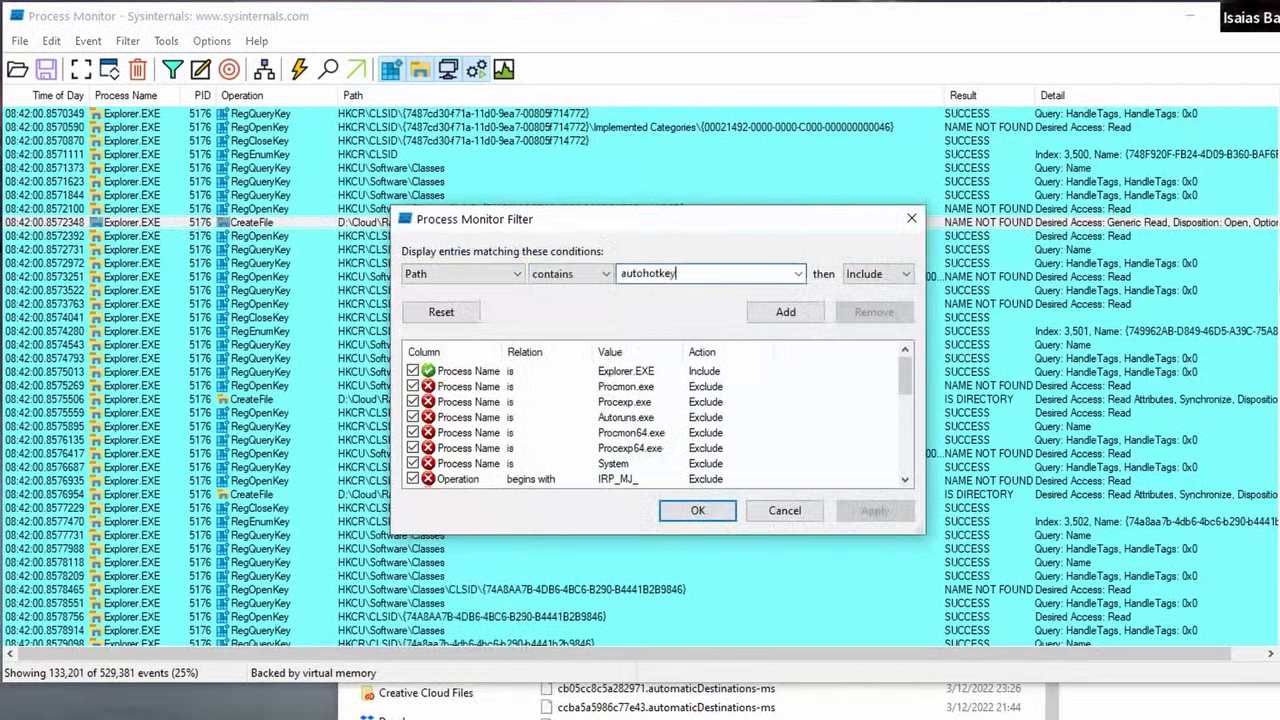
left_click(792, 313)
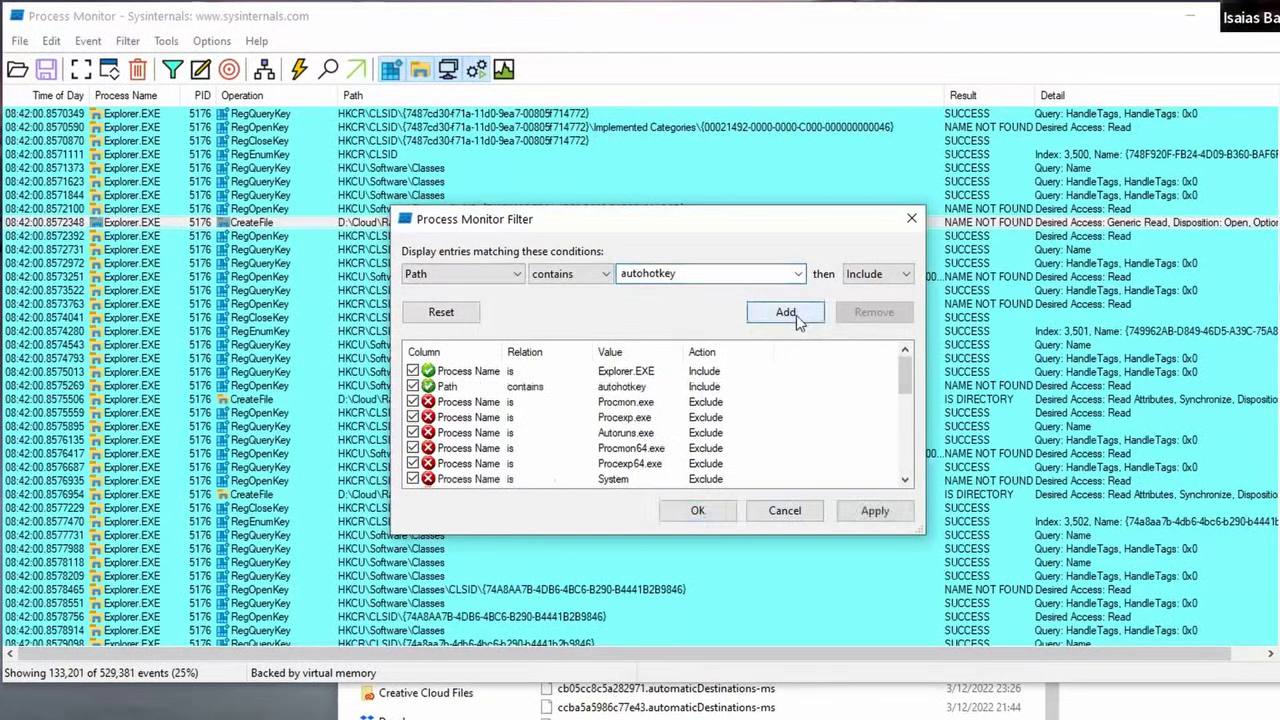
left_click(717, 513)
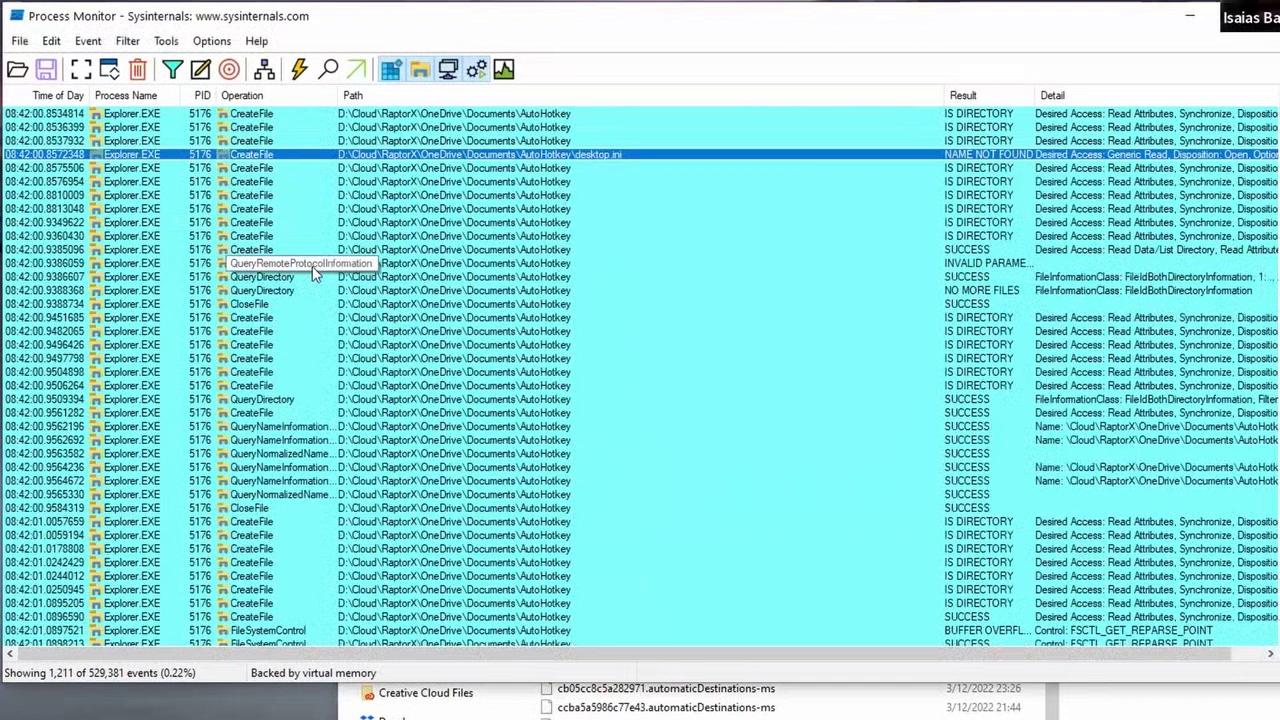
- Inspect the CreateFile, QueryNameInformation and FileSystemControl events on the AutoHotkey folders
left_click(303, 237)
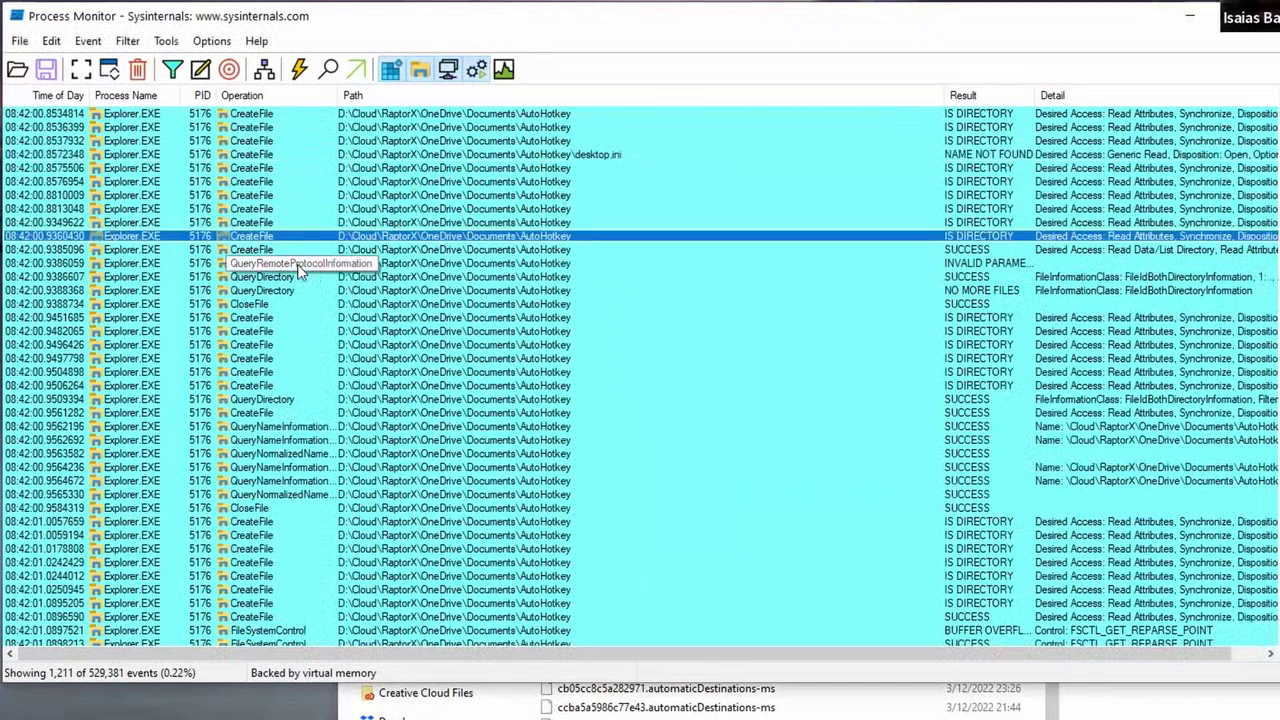
left_click(380, 155)
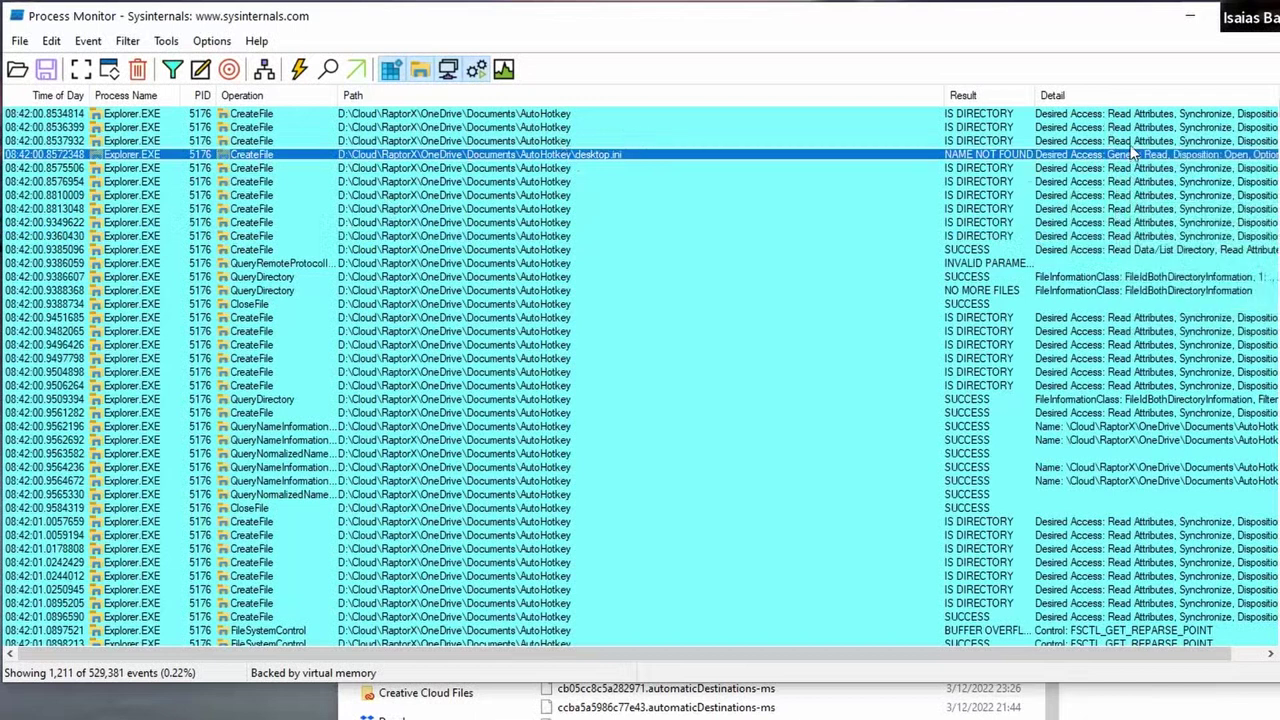
left_click(1190, 168)
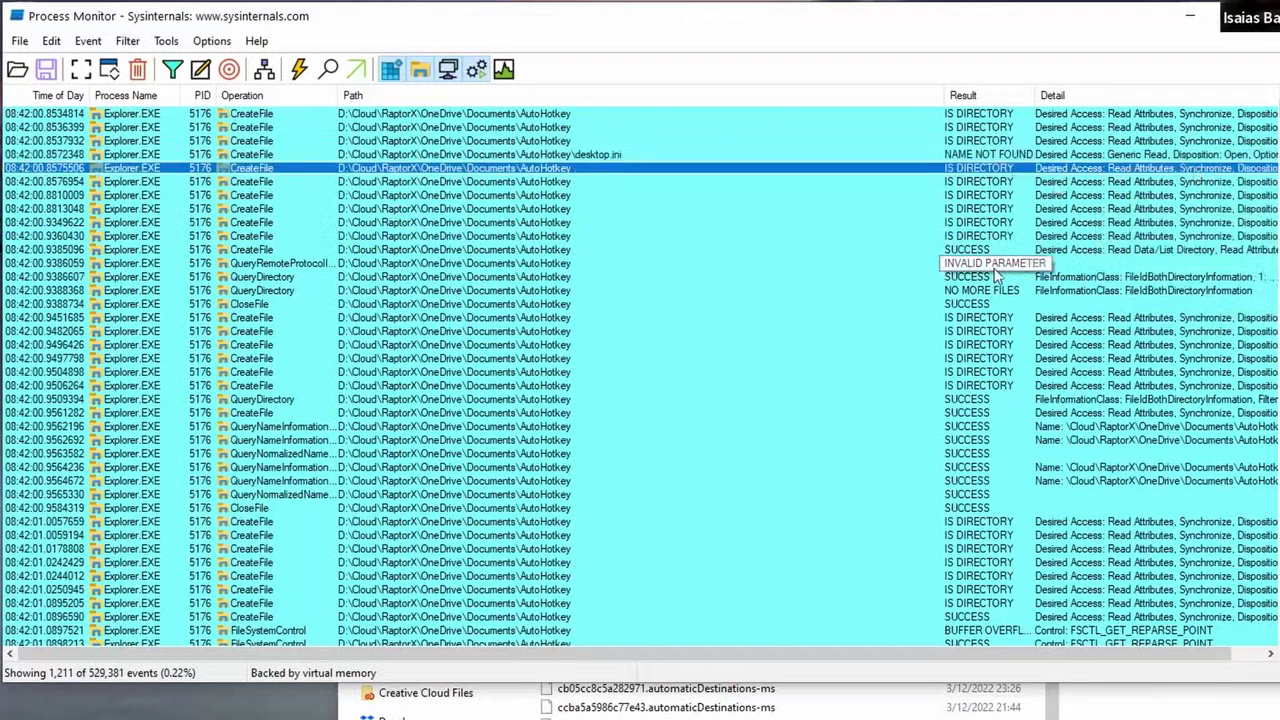
scroll(992, 271, "down", 5)
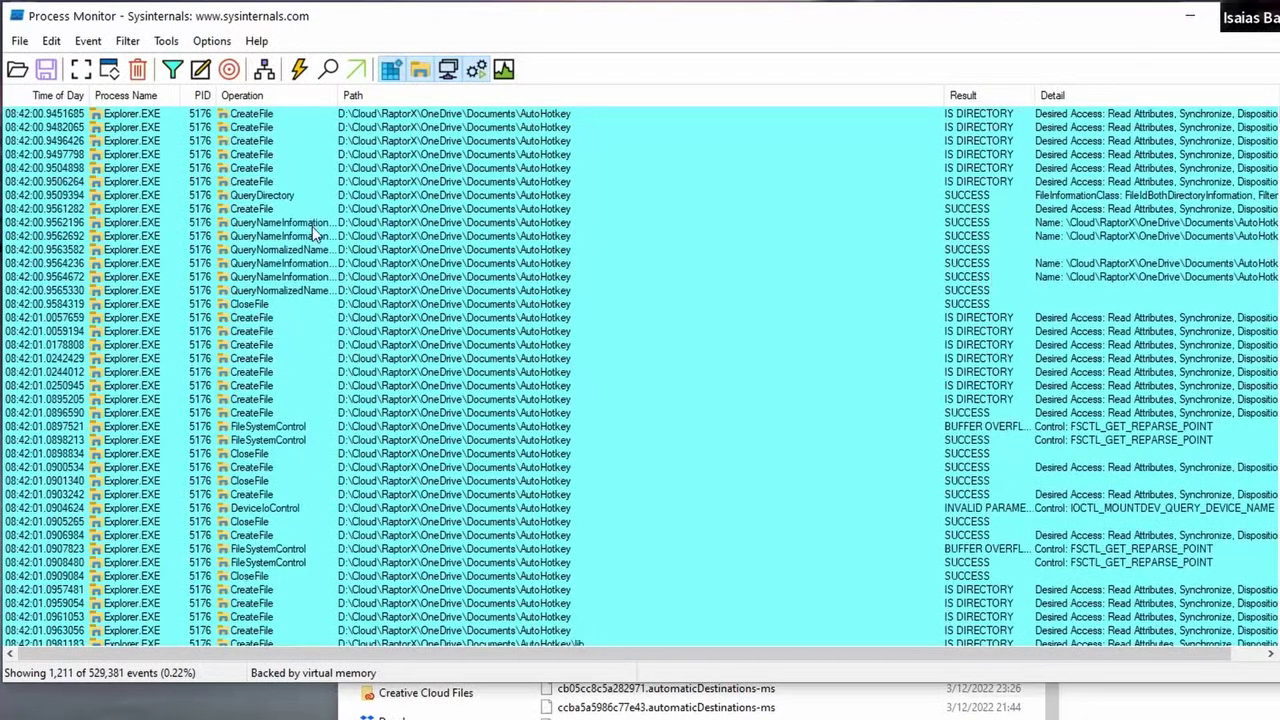
left_click(318, 222)
scroll(504, 367, "down", 2)
scroll(504, 368, "down", 8)
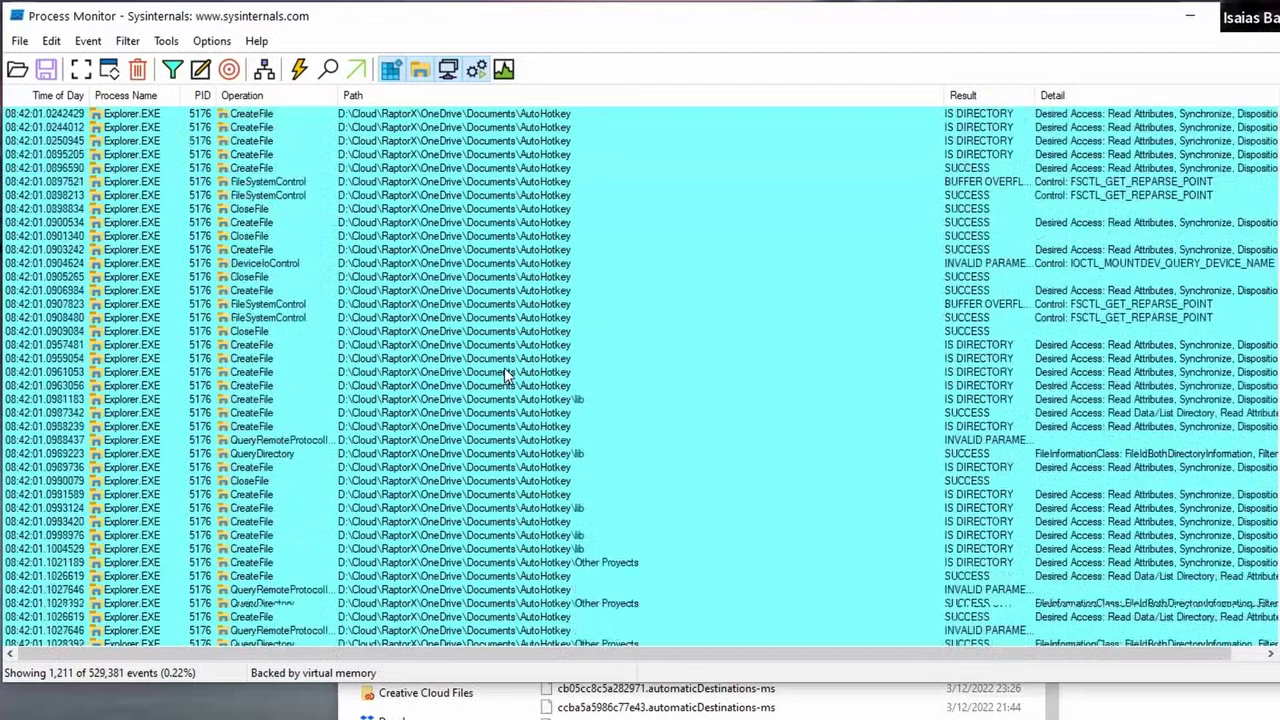
scroll(504, 367, "up", 5)
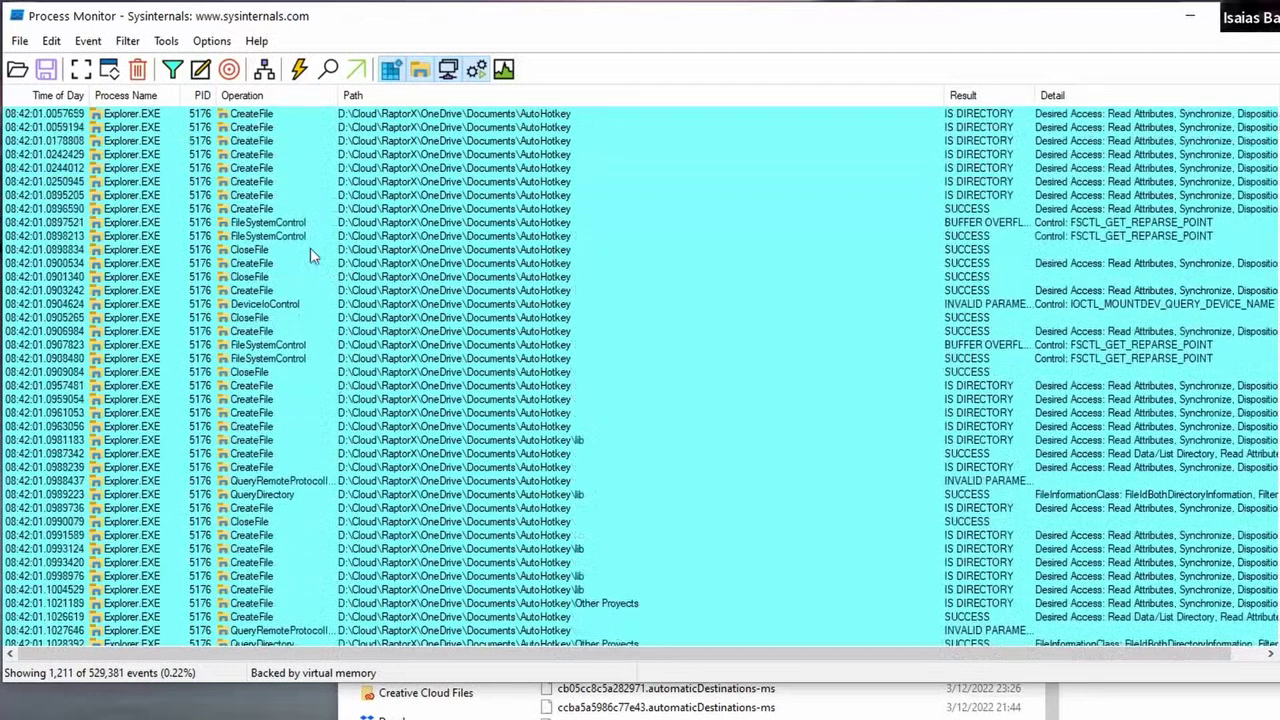
left_click(299, 226)
scroll(408, 345, "down", 7)
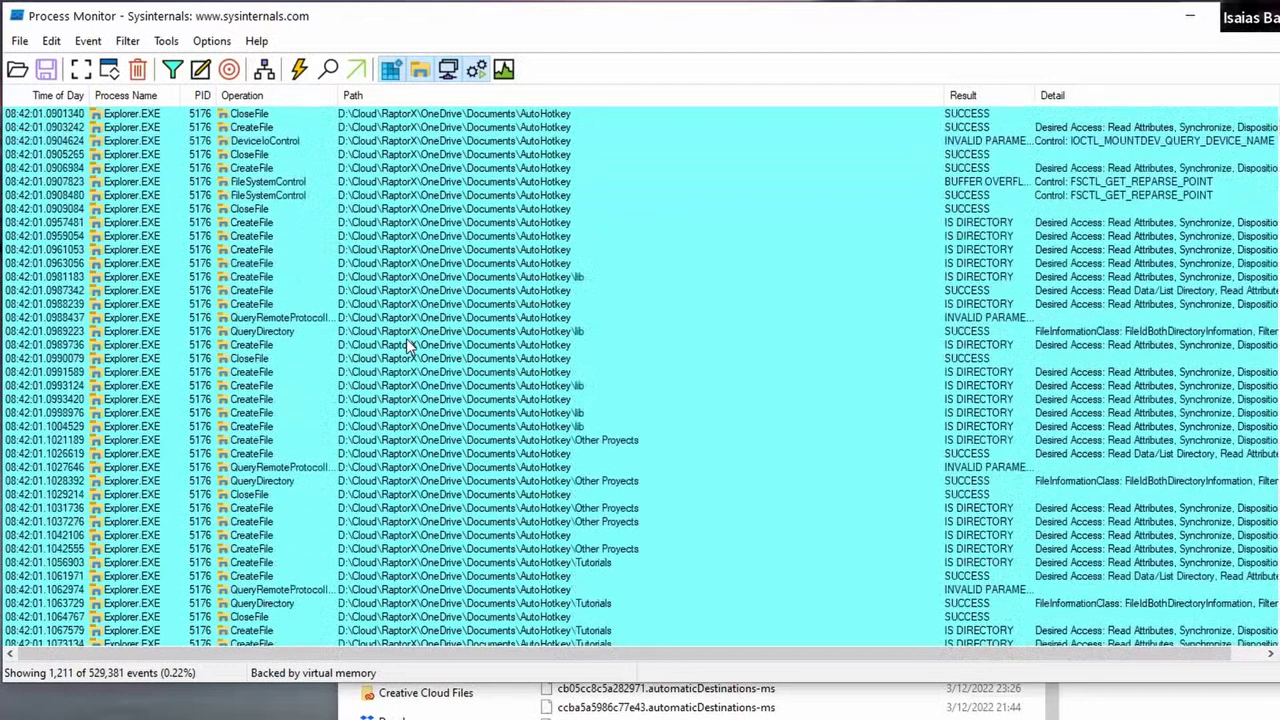
scroll(408, 345, "down", 2)
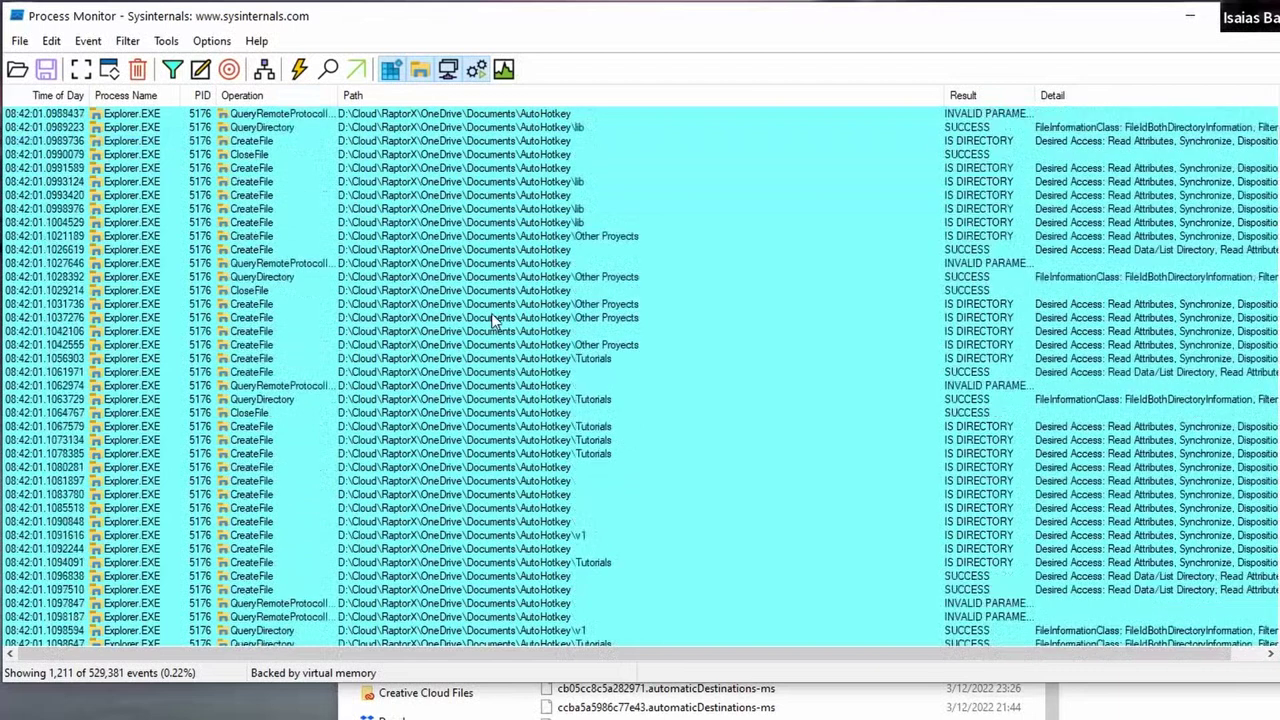
left_click(587, 211)
left_click(609, 237)
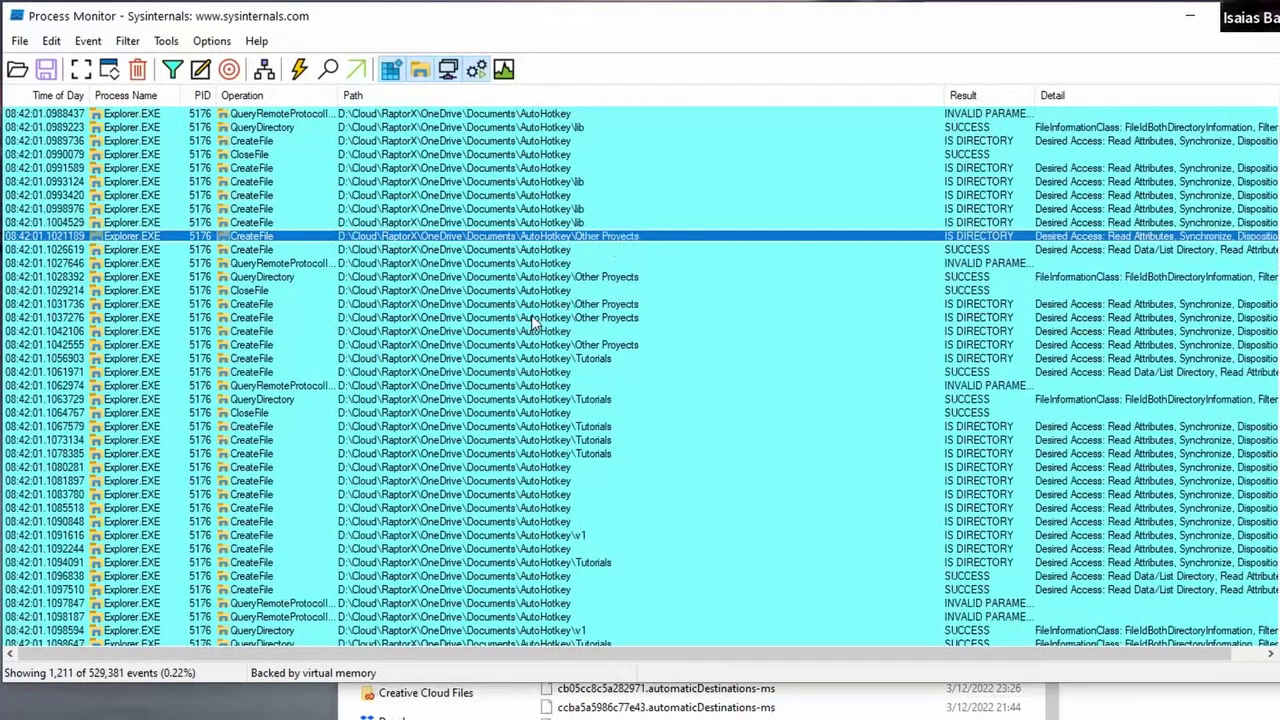
- View the details of the first RegOpenKey event for AutoHotkey64.exe
scroll(531, 315, "down", 12)
scroll(531, 315, "down", 15)
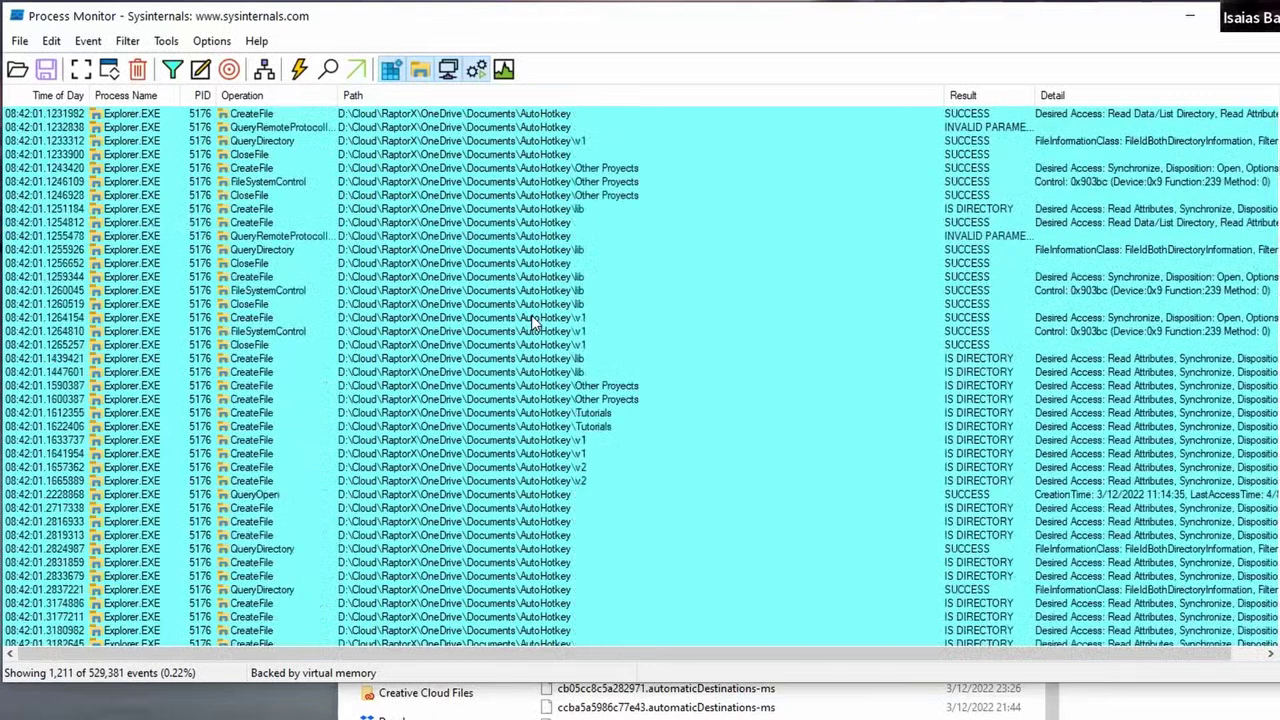
scroll(531, 315, "down", 15)
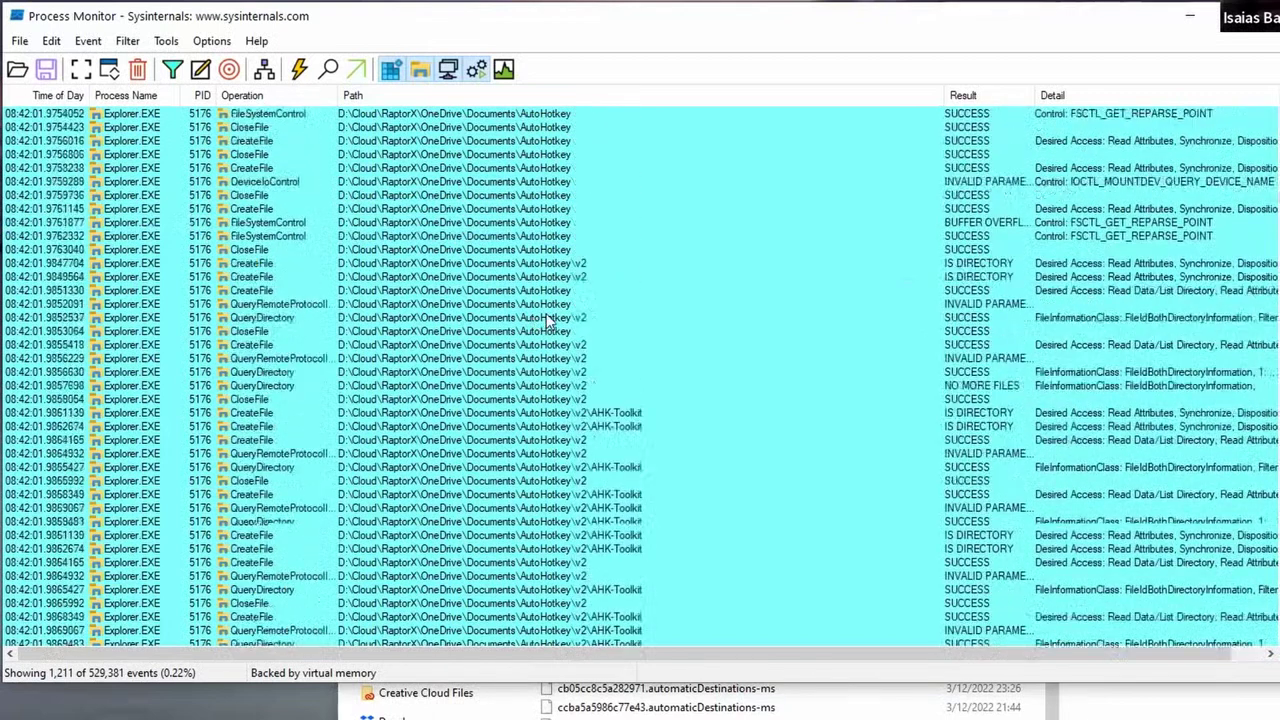
scroll(546, 313, "down", 8)
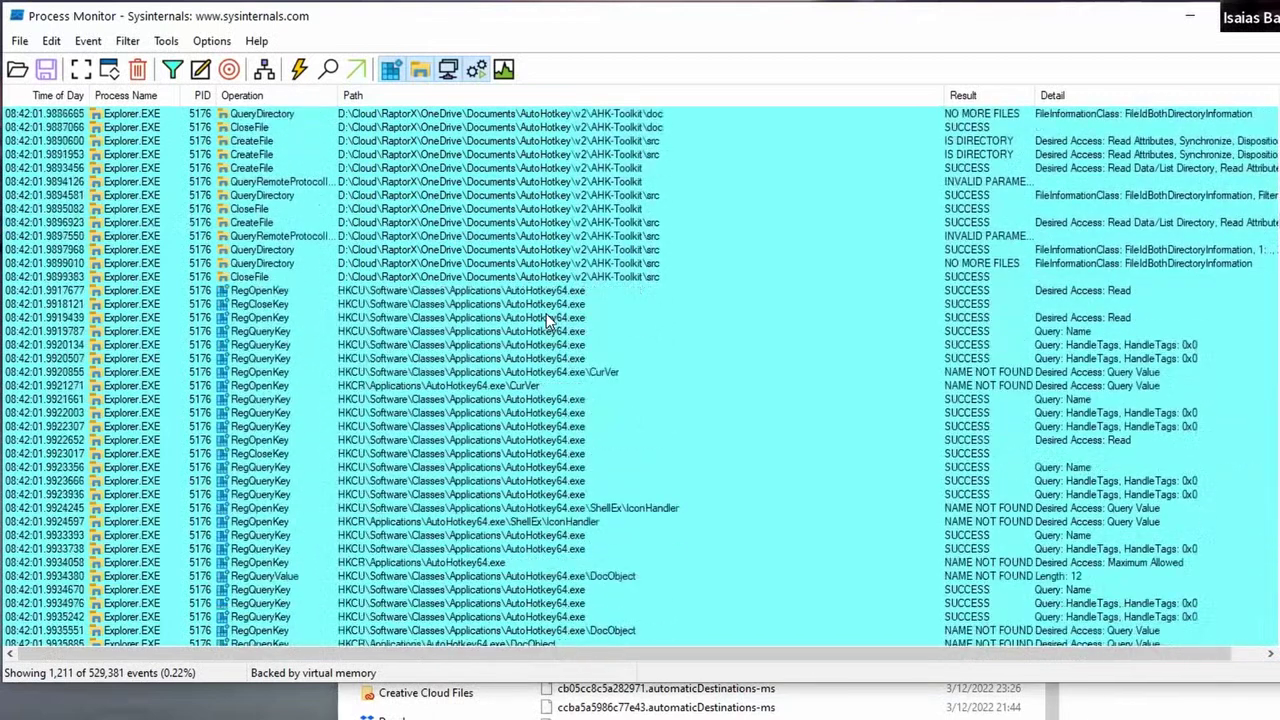
left_click(458, 293)
double_click(458, 293)
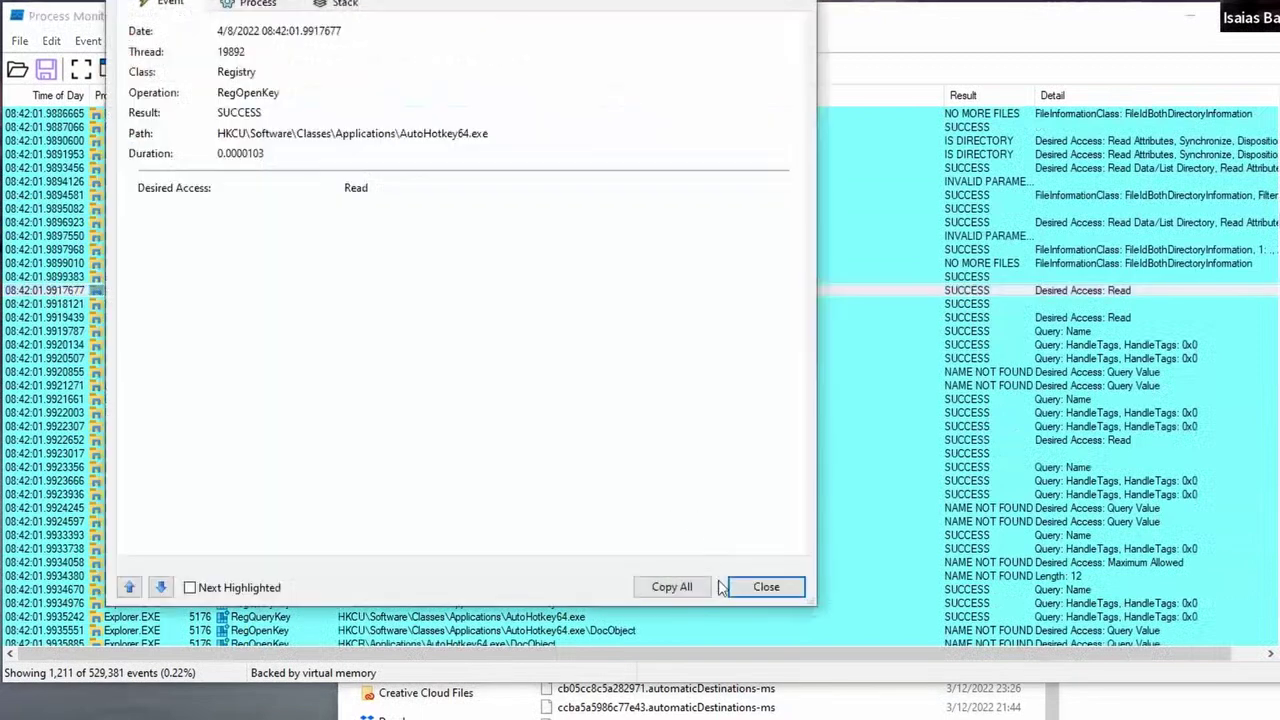
left_click(760, 586)
- Scroll past the AHK-Toolkit registry events to a CreateFile event on Recent\AutoHotkey.lnk
scroll(482, 344, "down", 2)
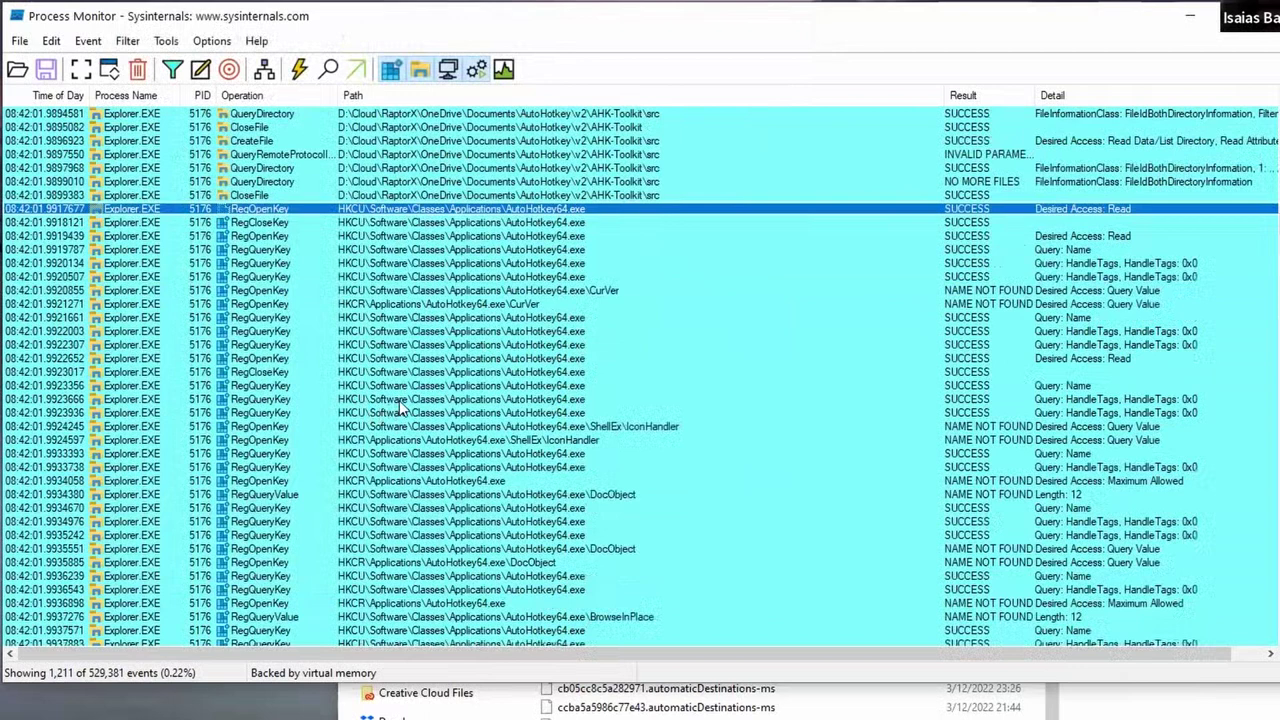
scroll(399, 400, "down", 1)
scroll(399, 400, "down", 15)
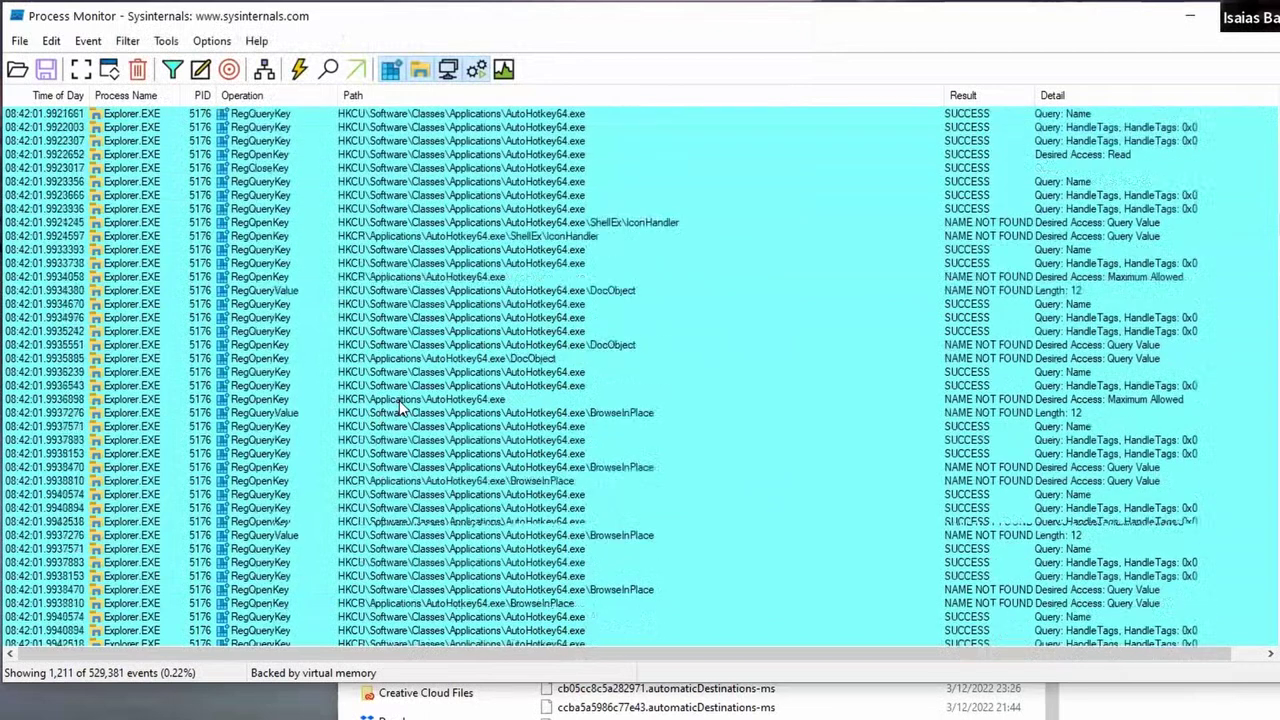
scroll(397, 391, "down", 1)
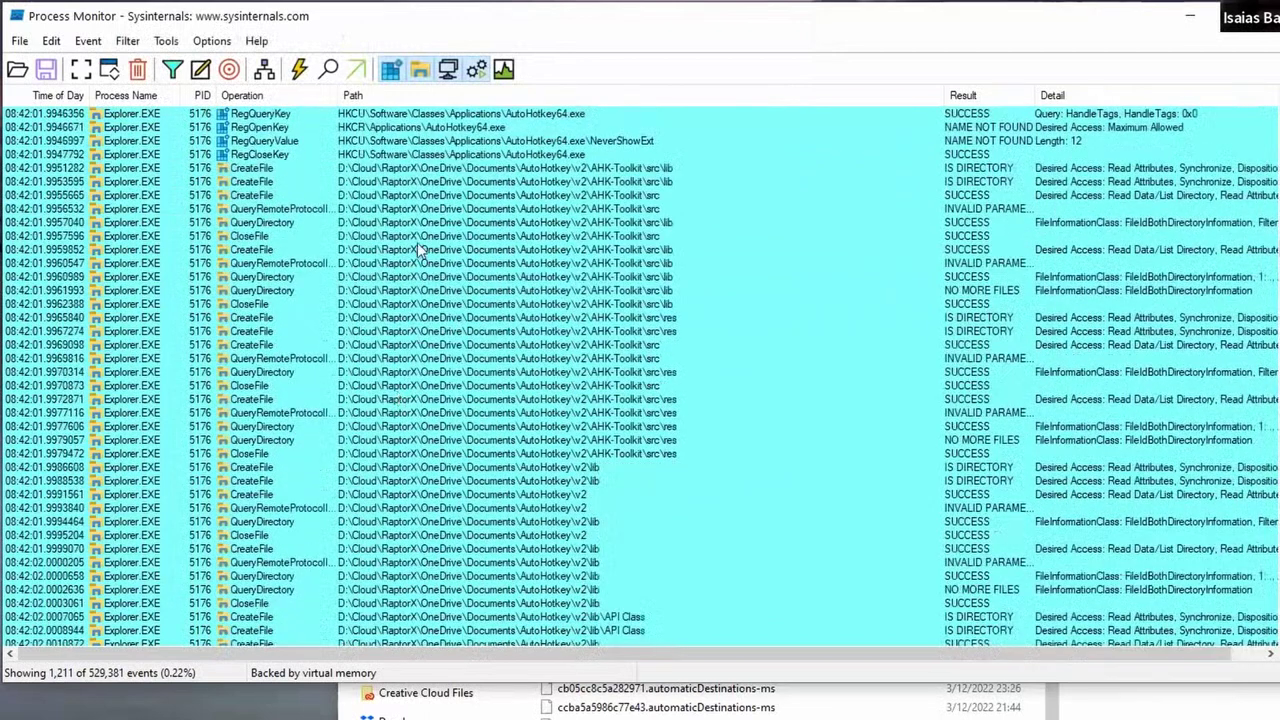
left_click(440, 212)
scroll(424, 373, "down", 2)
scroll(424, 373, "down", 20)
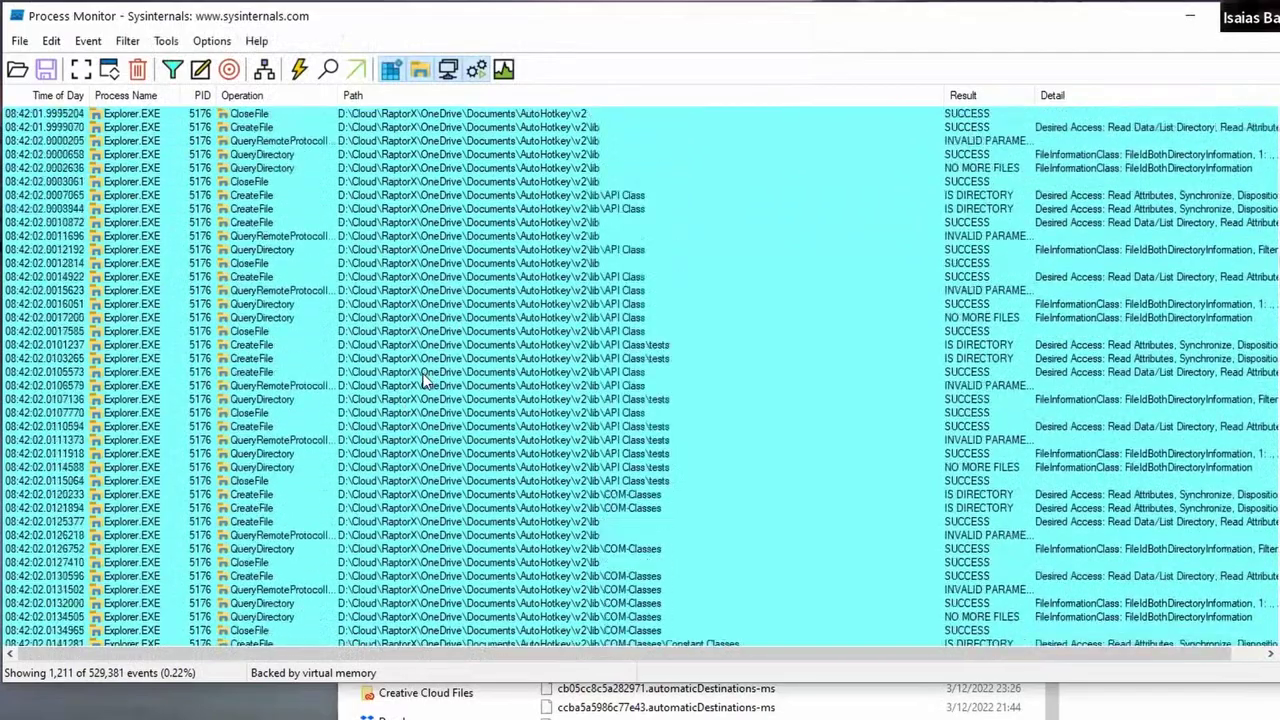
scroll(424, 373, "down", 20)
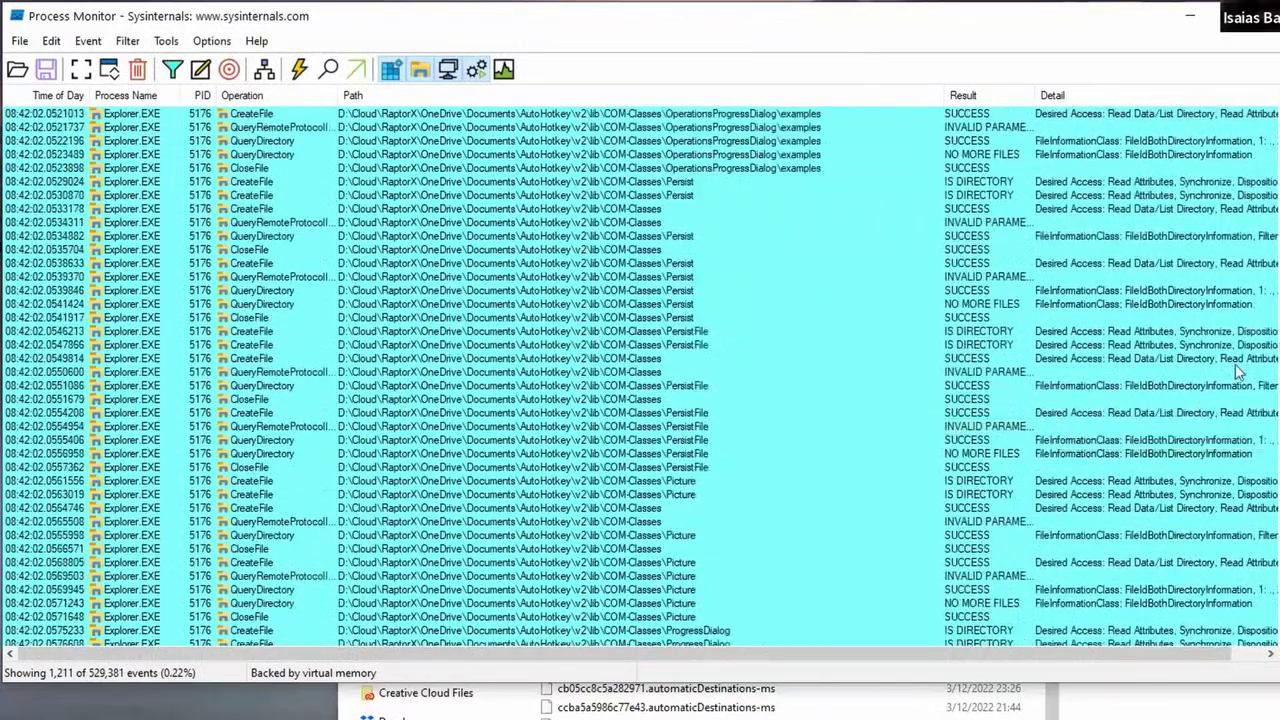
scroll(1250, 385, "down", 20)
scroll(1277, 385, "down", 20)
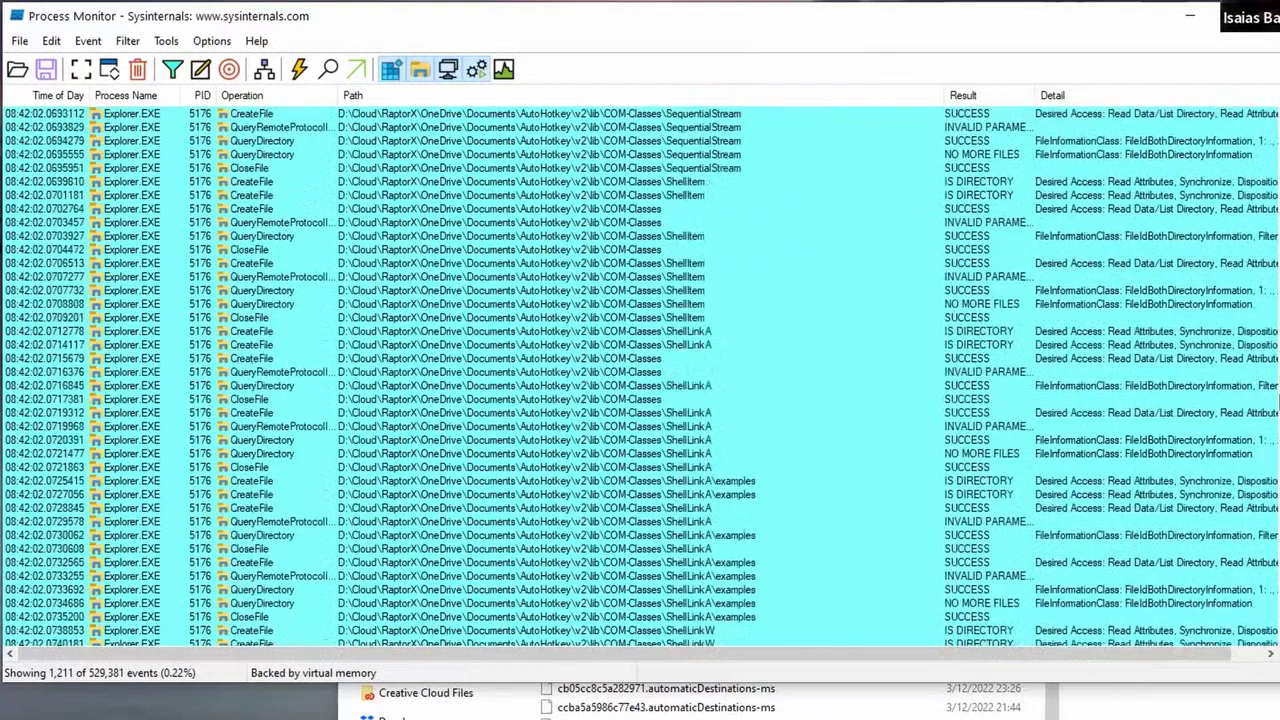
scroll(1277, 490, "down", 20)
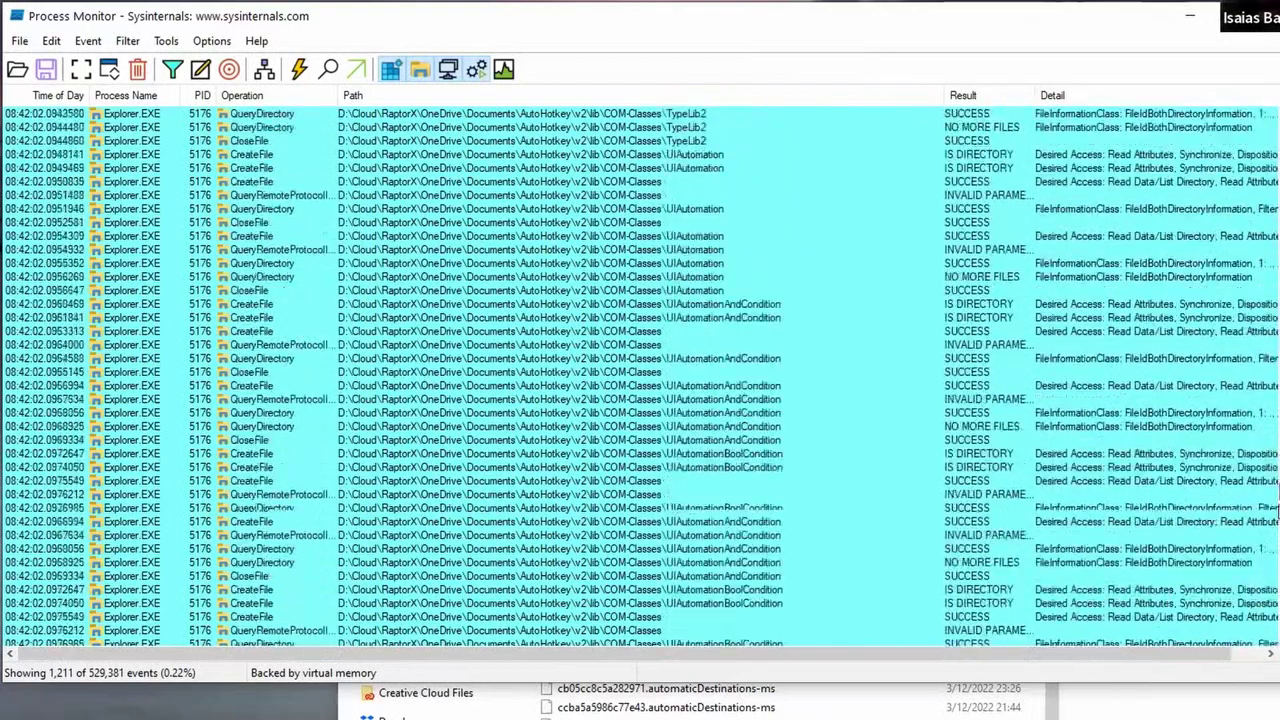
scroll(1277, 617, "down", 20)
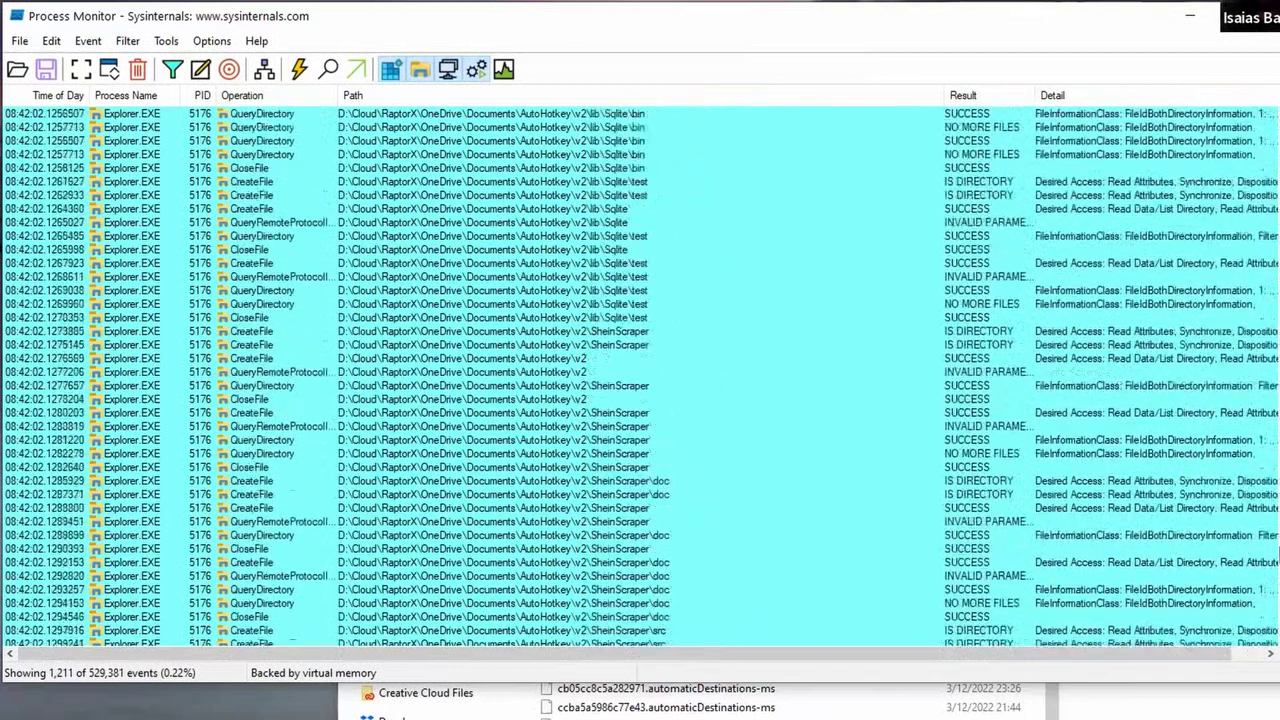
scroll(1278, 618, "down", 11)
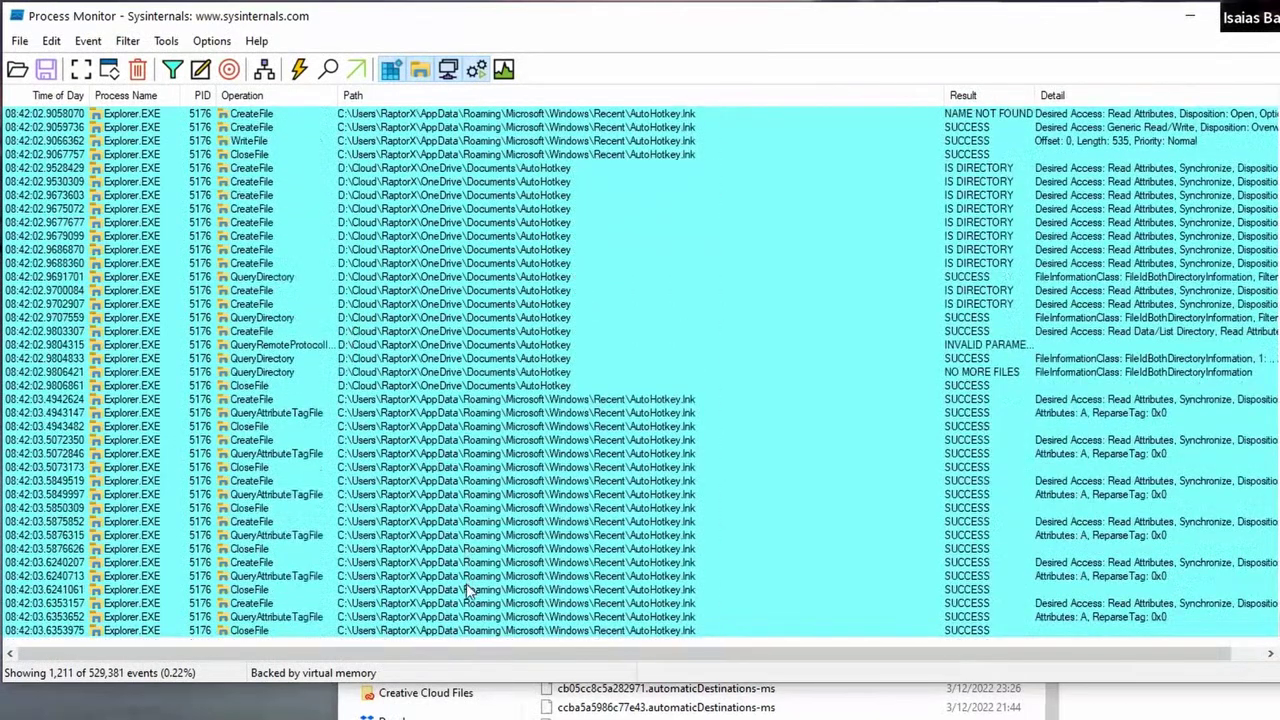
left_click(484, 399)
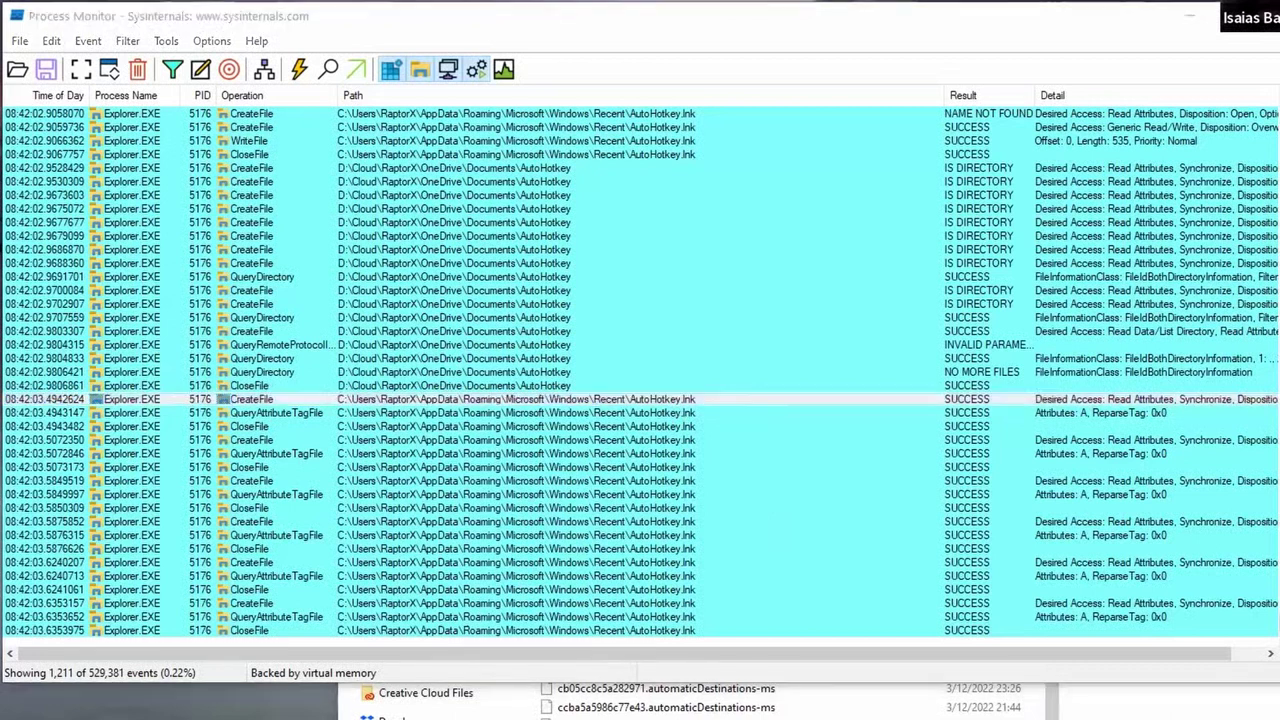
double_click(565, 404)
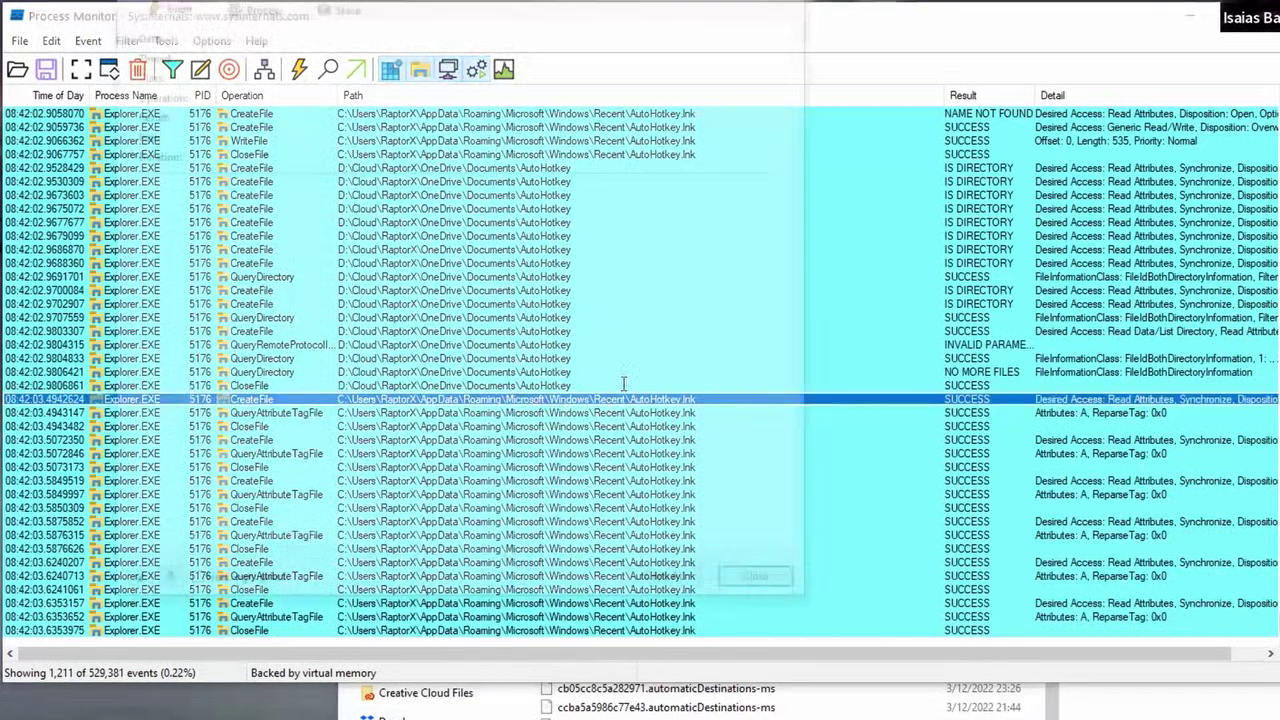
left_click_drag(218, 133, 442, 133)
left_click_drag(545, 126, 625, 124)
key("ctrl+c")
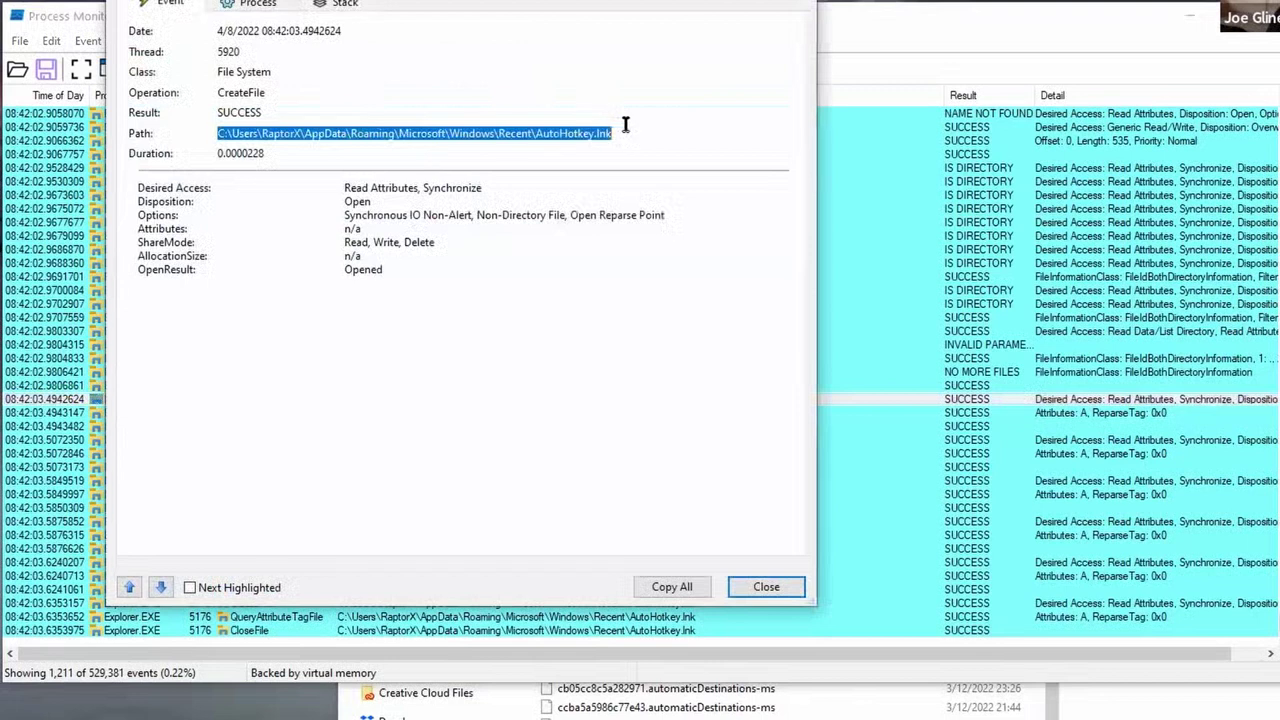
left_click(766, 586)
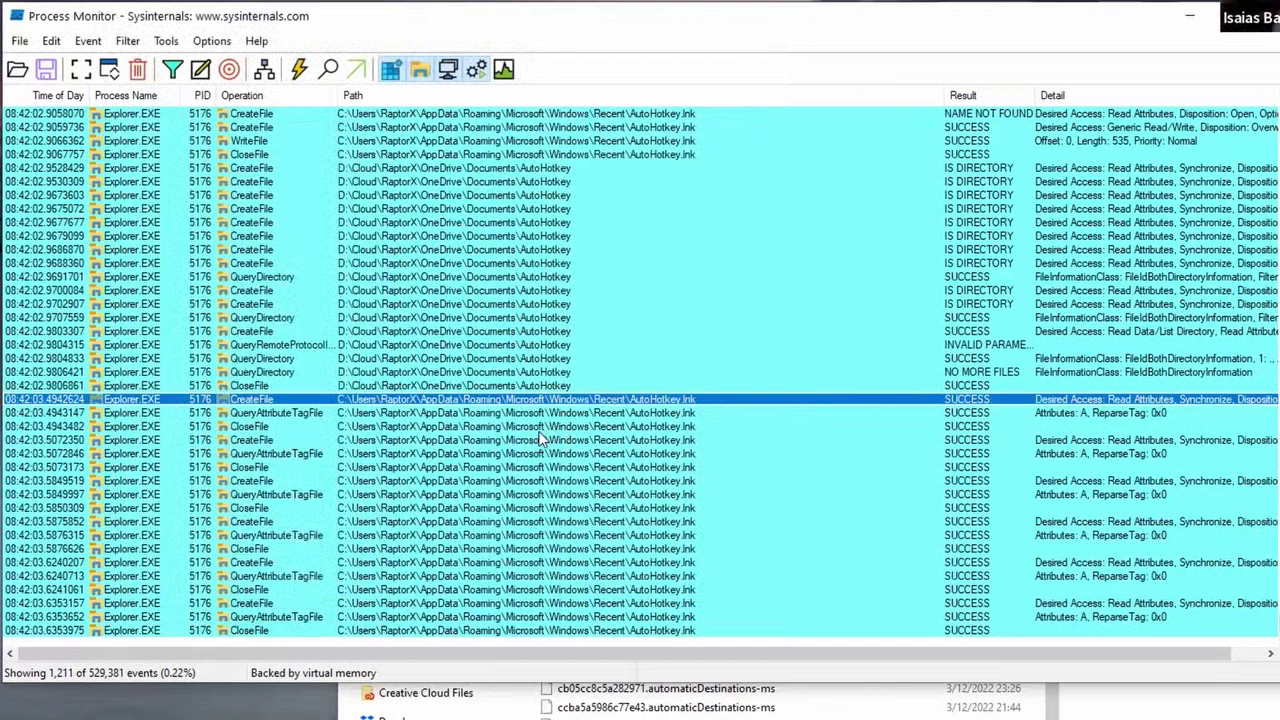
left_click(290, 332)
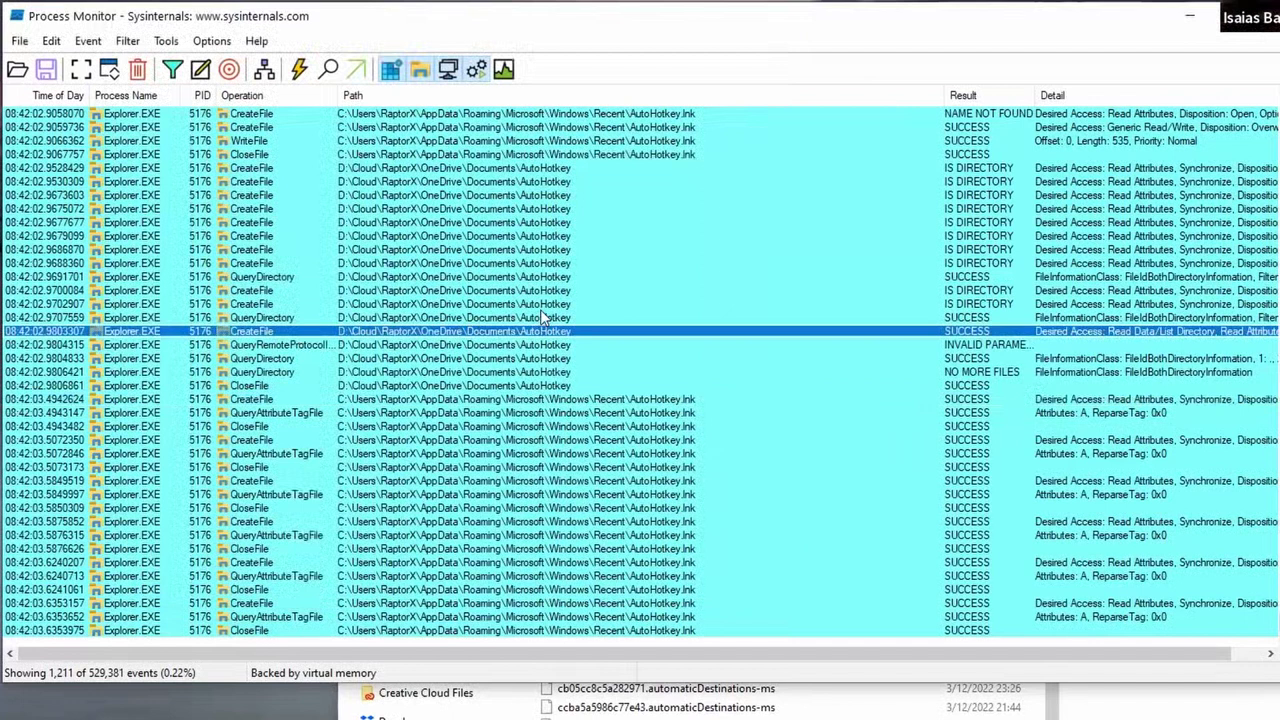
scroll(542, 324, "up", 2)
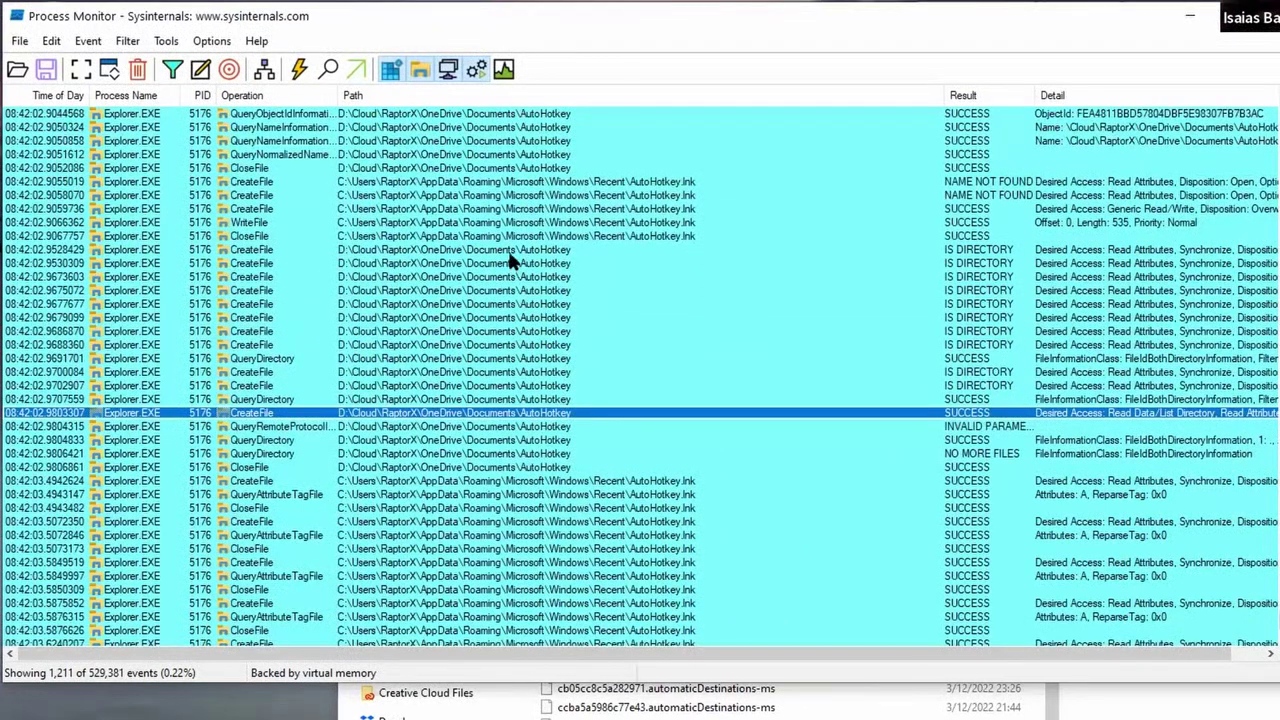
scroll(598, 389, "up", 3)
left_click(622, 308)
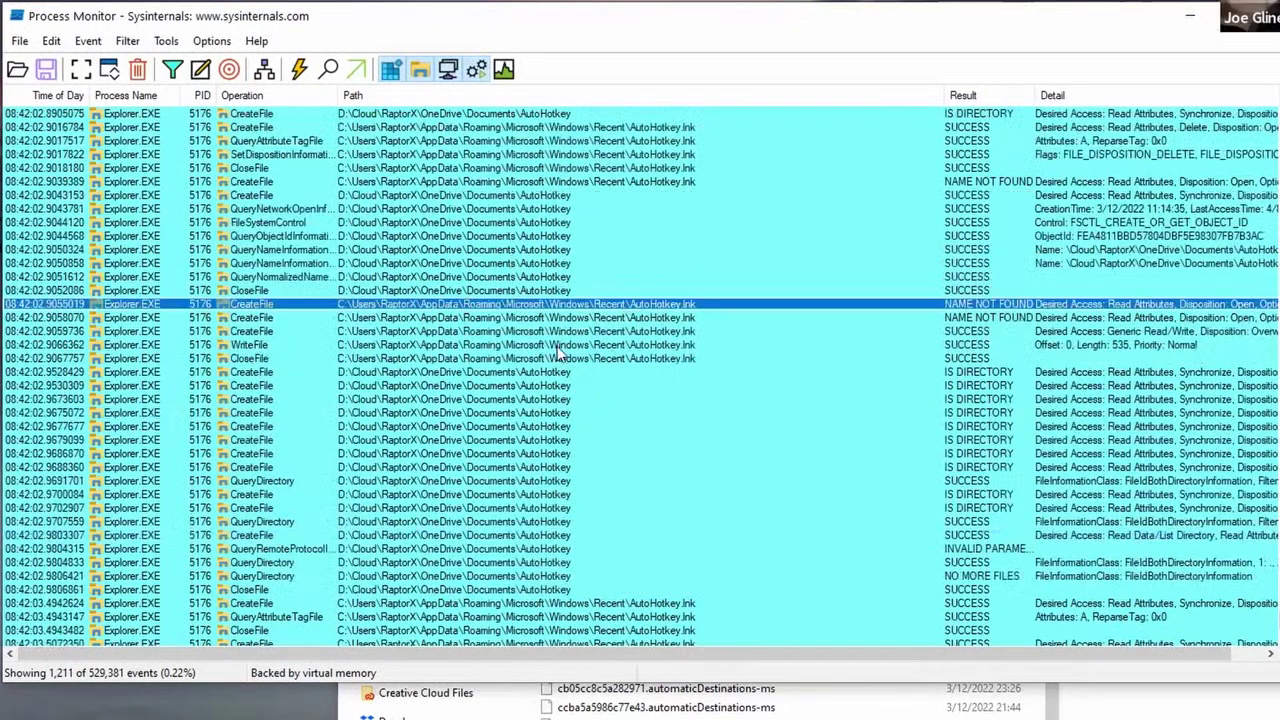
scroll(613, 425, "up", 5)
scroll(614, 418, "up", 1)
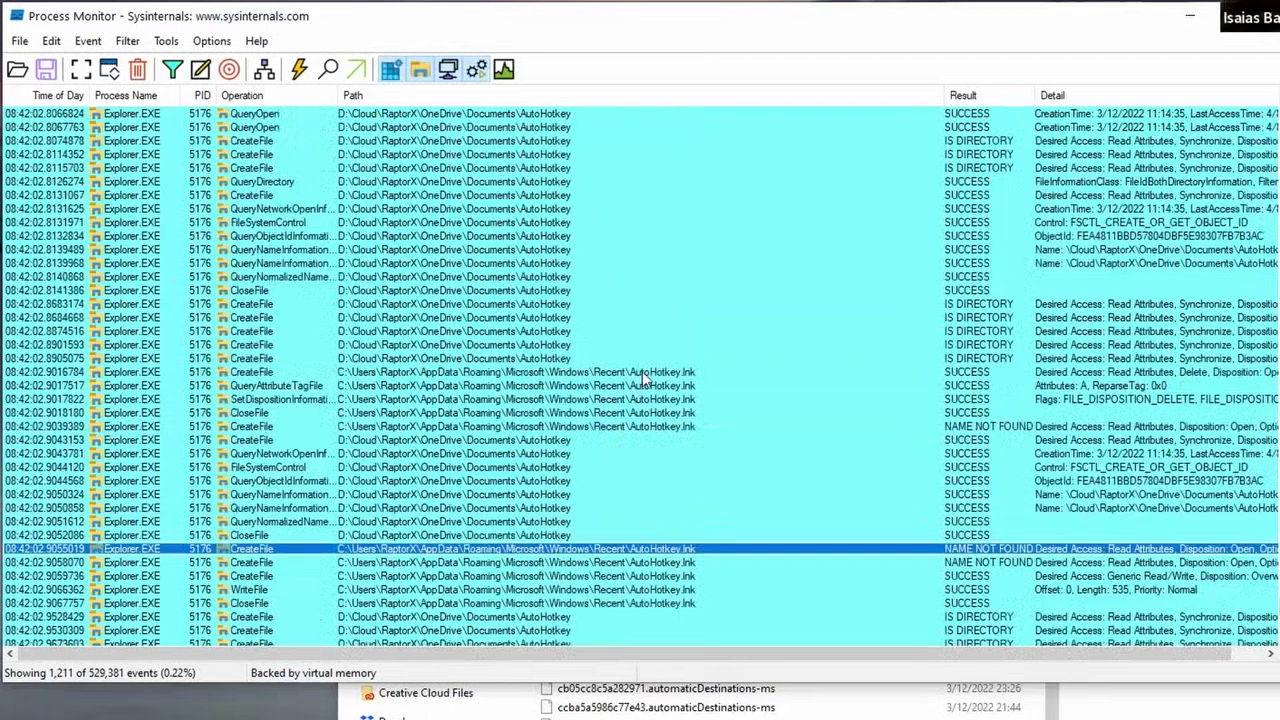
scroll(642, 380, "up", 5)
scroll(638, 369, "up", 5)
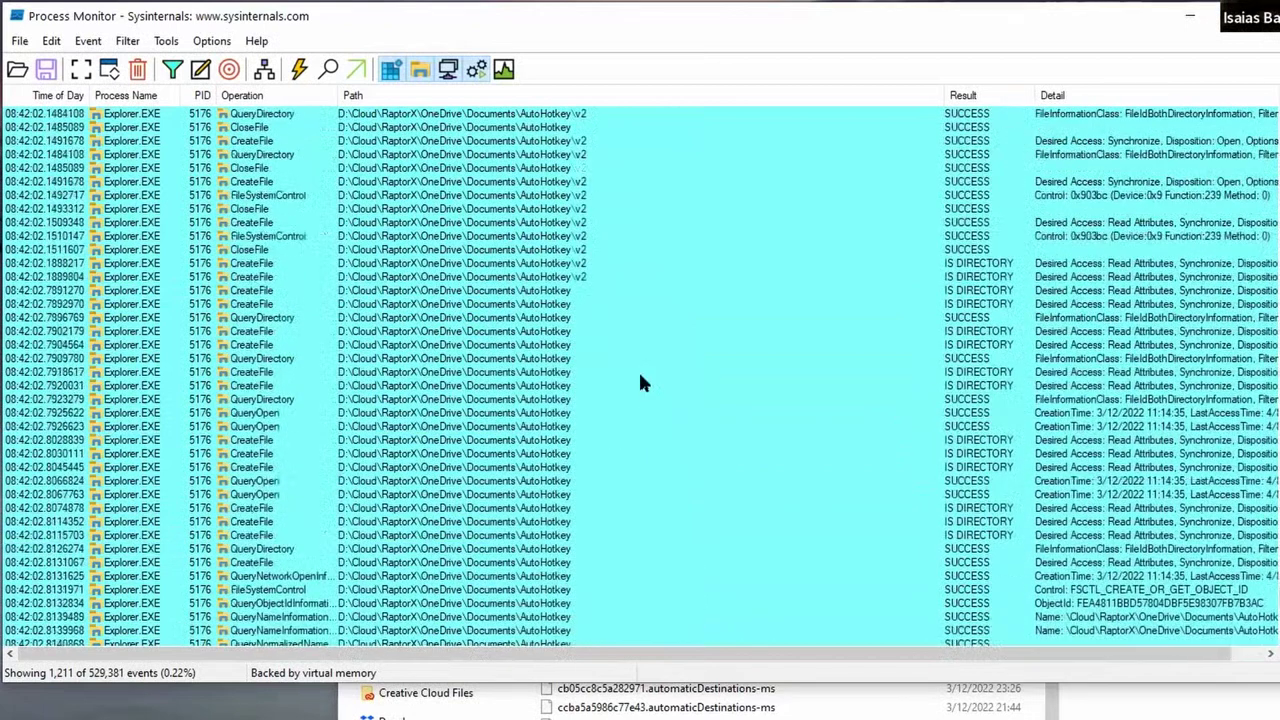
scroll(638, 369, "down", 10)
scroll(640, 385, "down", 12)
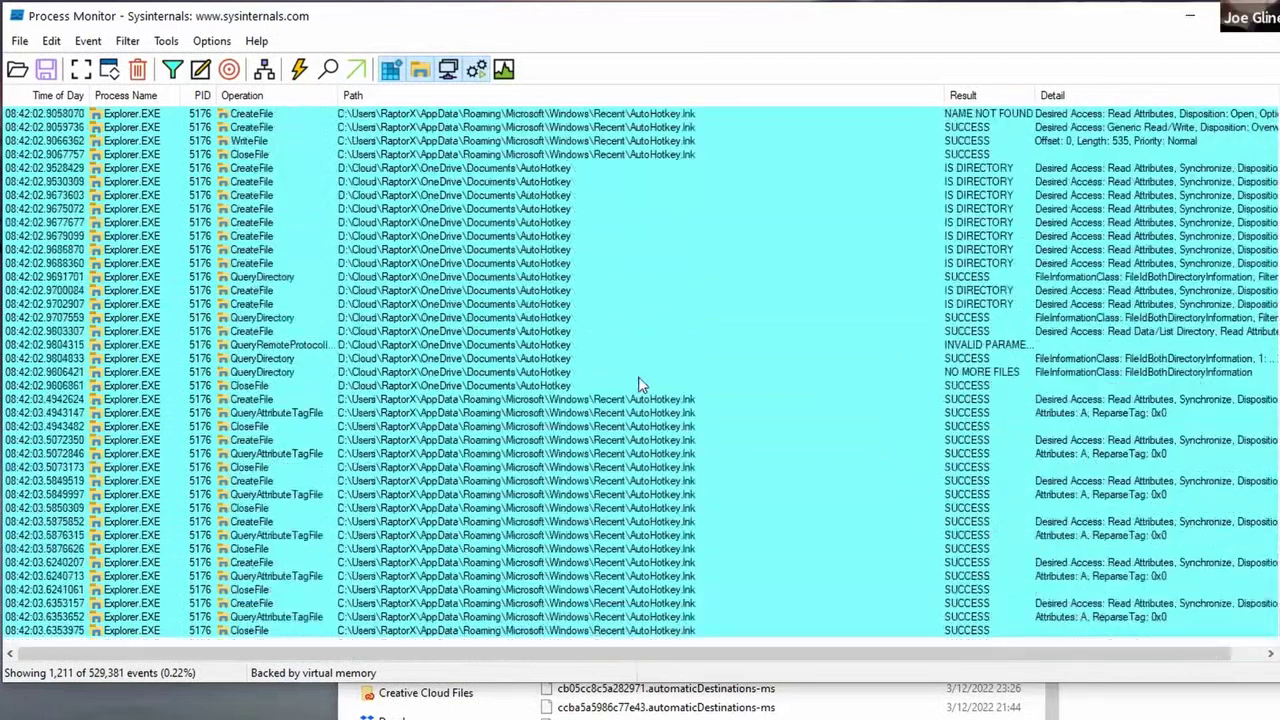
- Go to the Recent folder using the pasted AutoHotkey.lnk path minus its file name
key("alt+Tab")
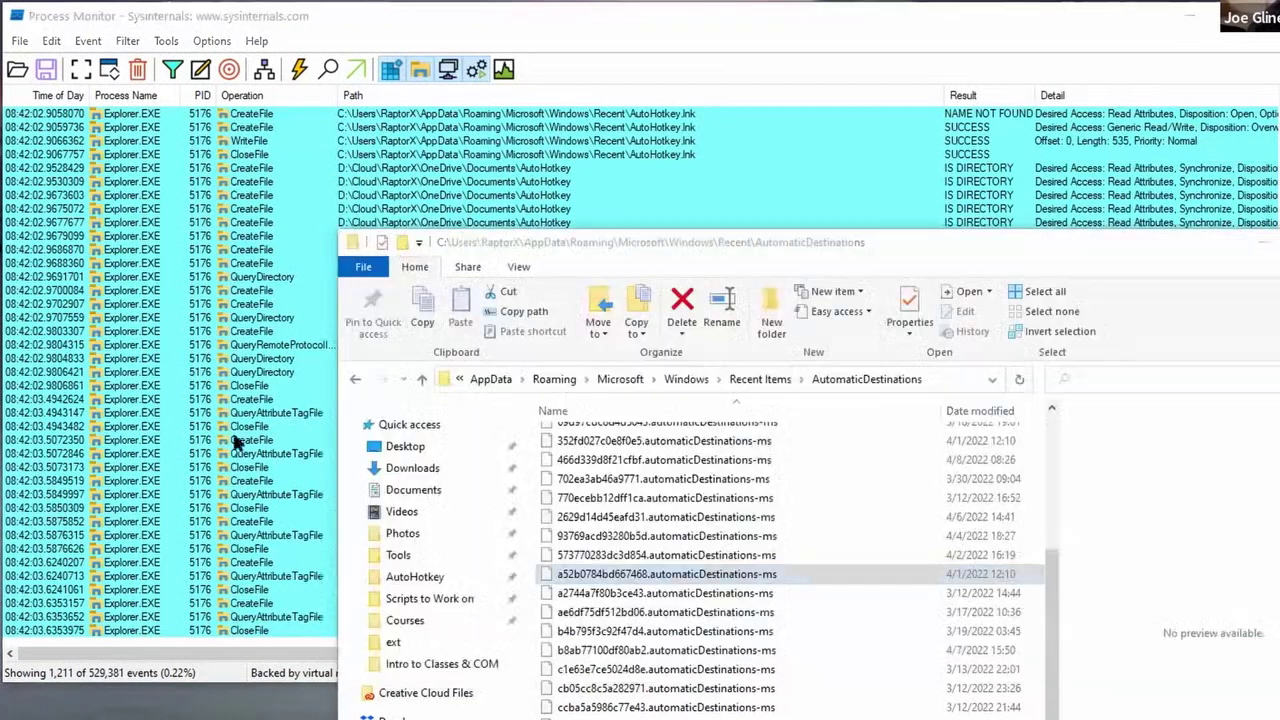
left_click(952, 379)
key("ctrl+v")
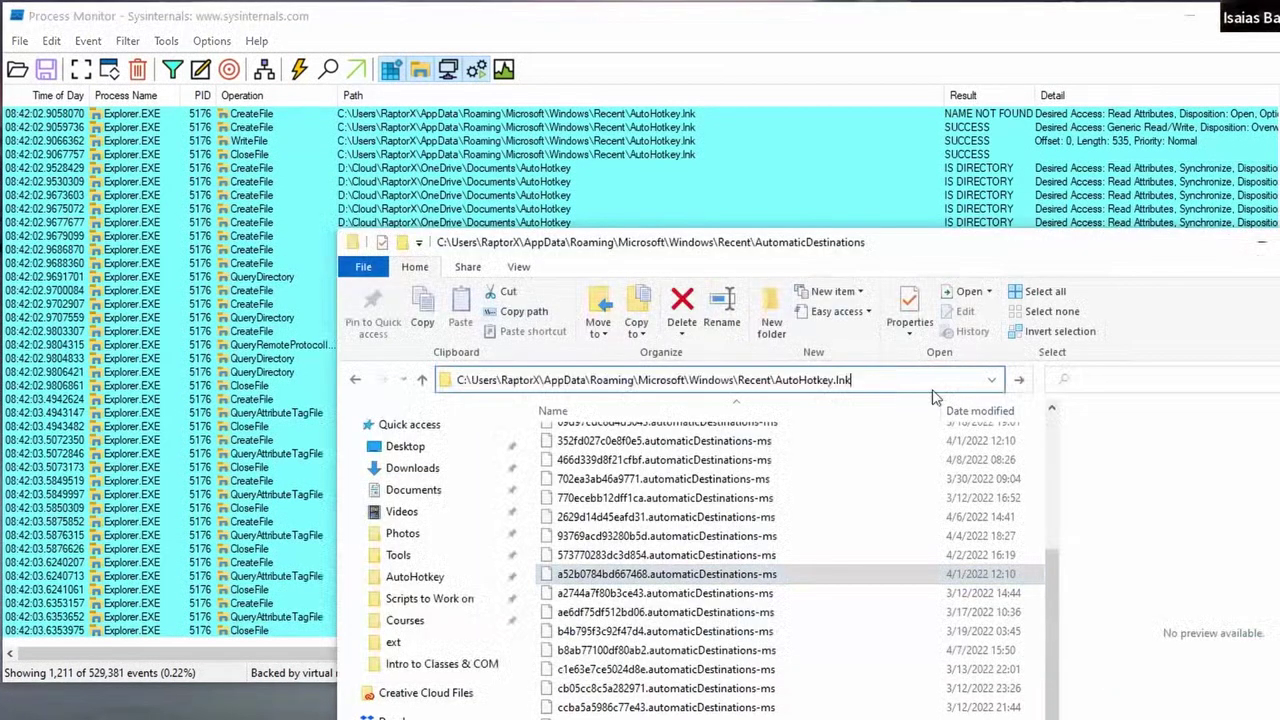
key("ctrl+shift+Left")
key("ctrl+shift+Left")
key("ctrl+shift+Left")
key("ctrl+shift+Right")
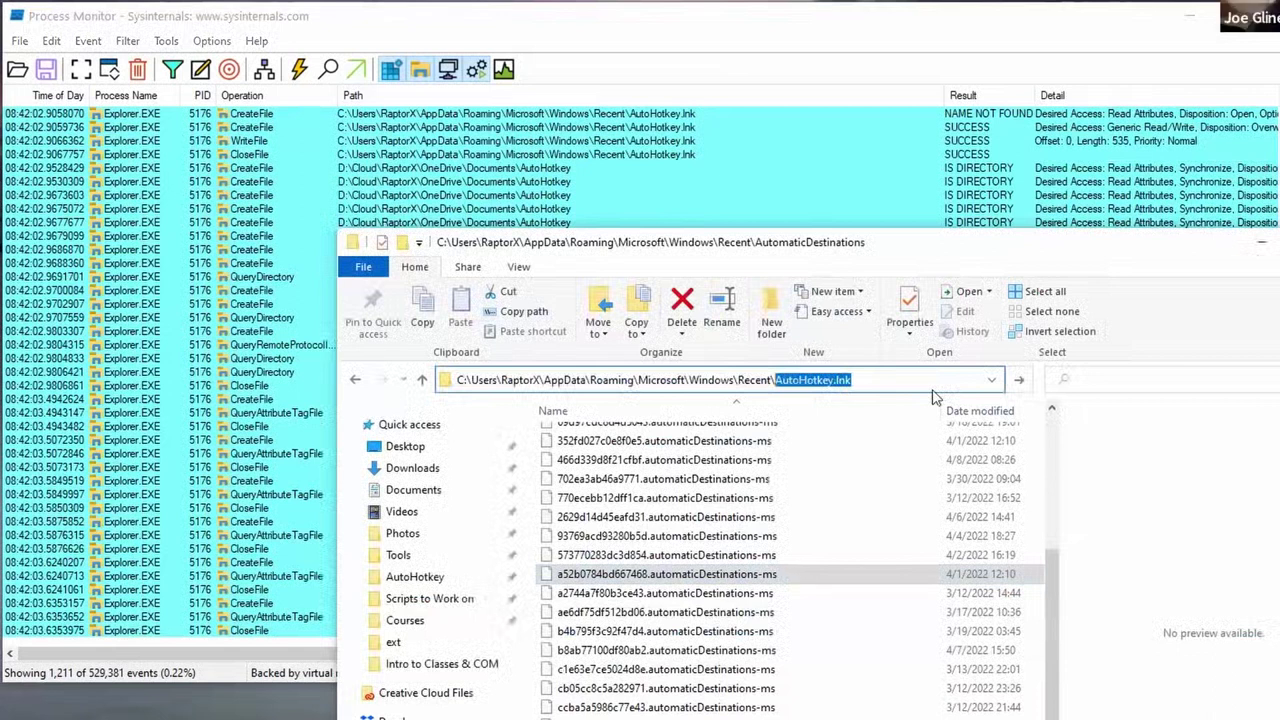
key("BackSpace")
key("Return")
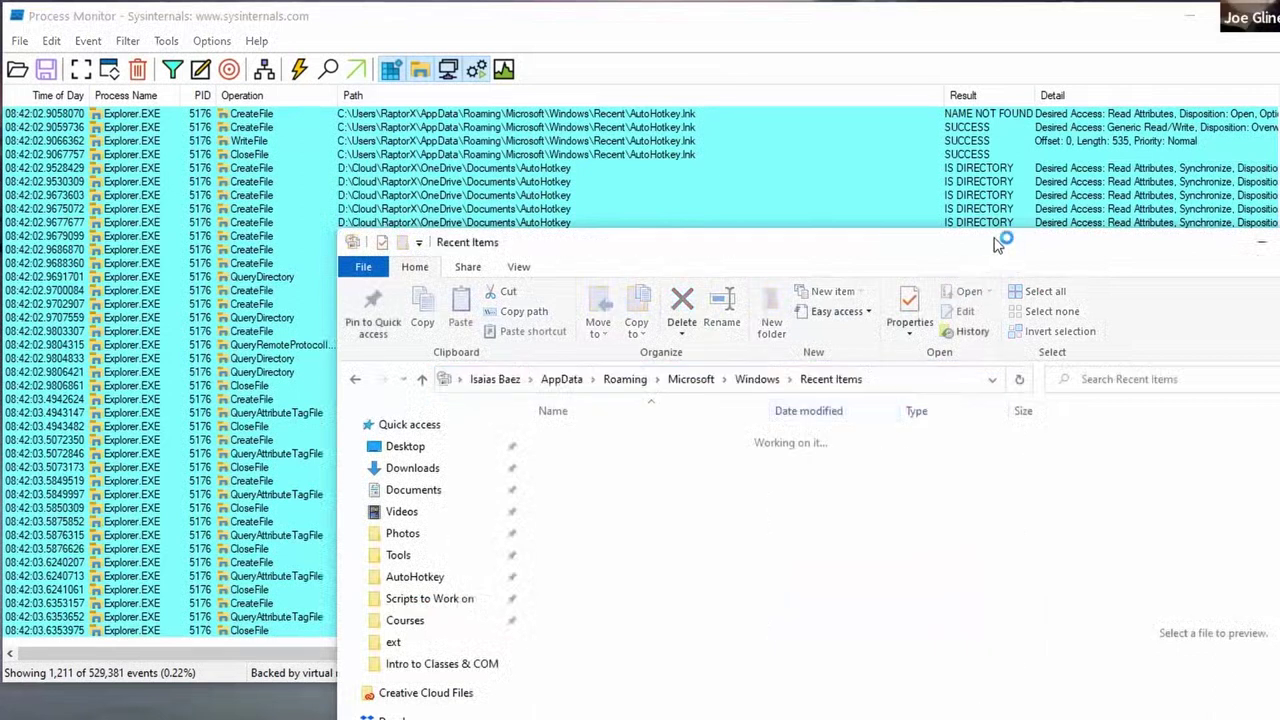
- Reposition the Explorer window and widen the Name column to show full item names
left_click_drag(1004, 242, 745, 210)
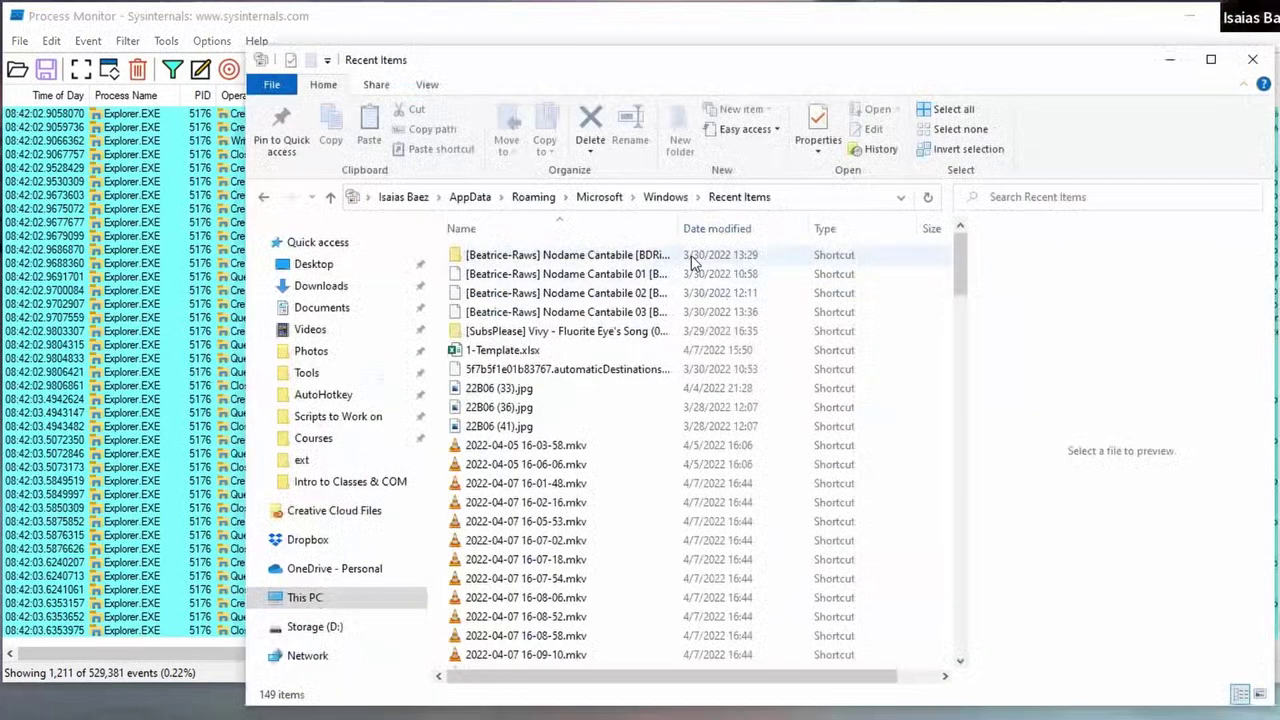
left_click_drag(678, 228, 745, 228)
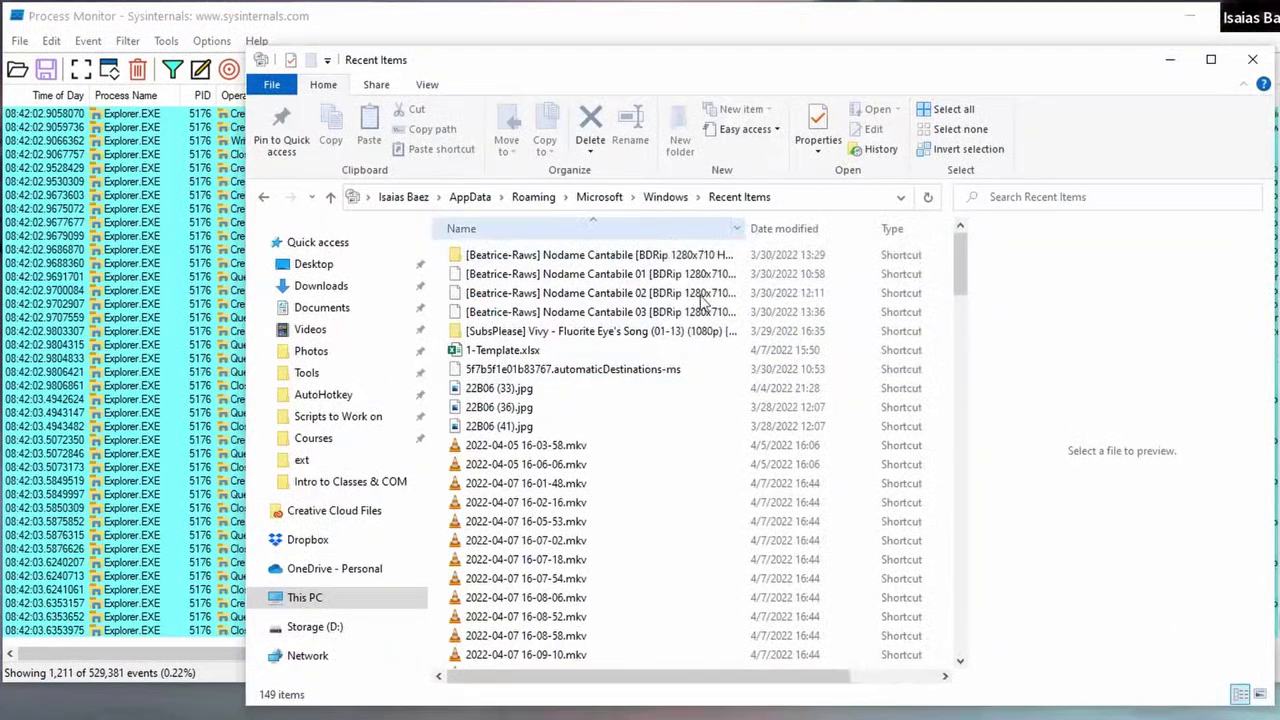
scroll(674, 403, "down", 15)
scroll(673, 402, "up", 4)
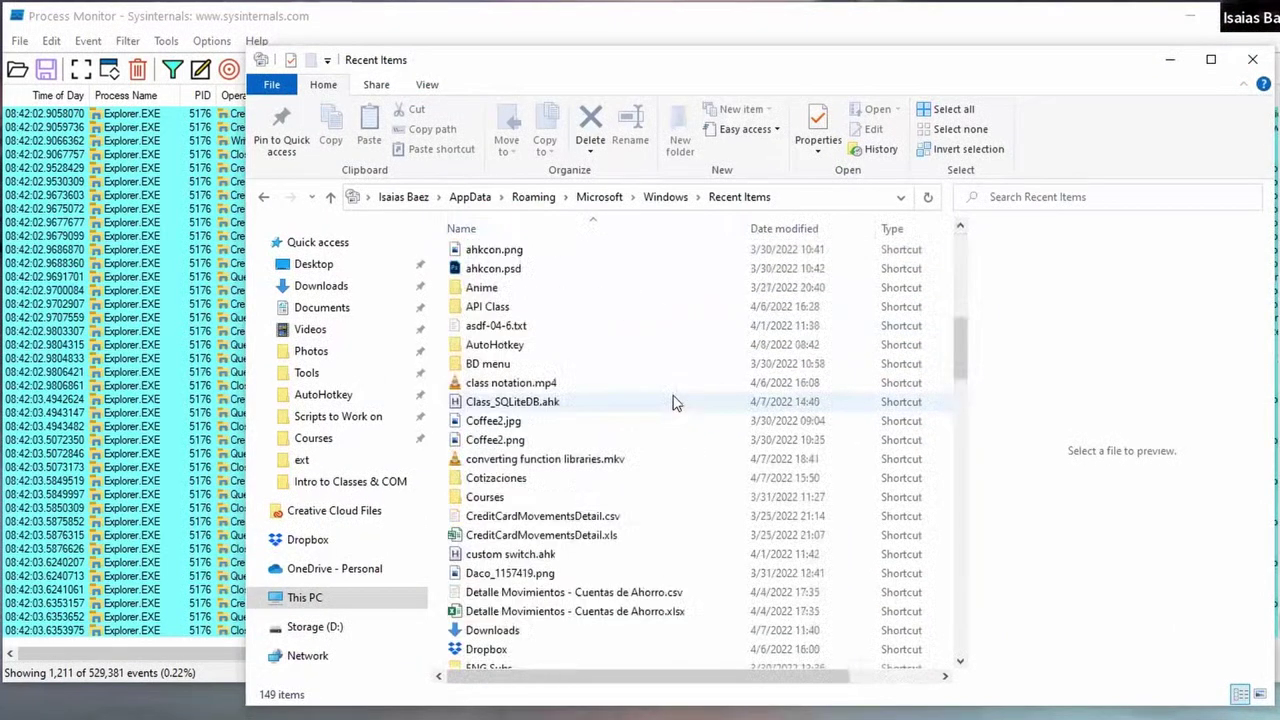
scroll(674, 403, "down", 6)
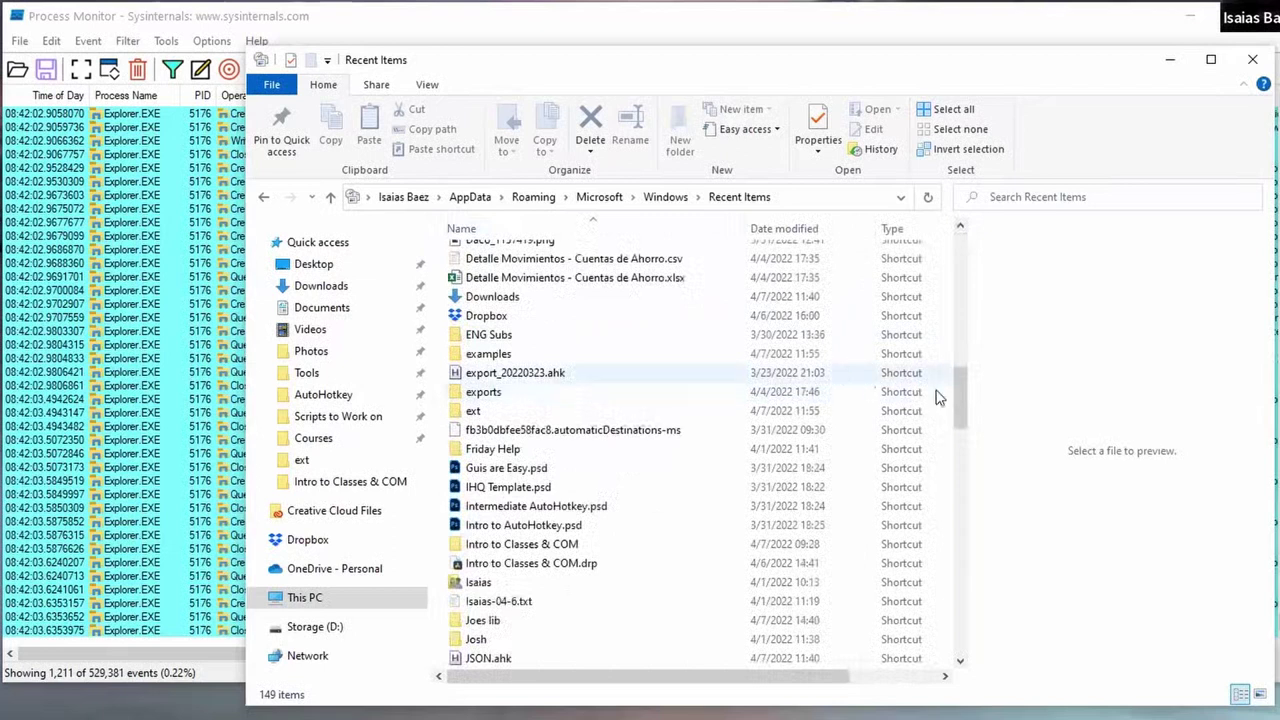
scroll(966, 413, "down", 15)
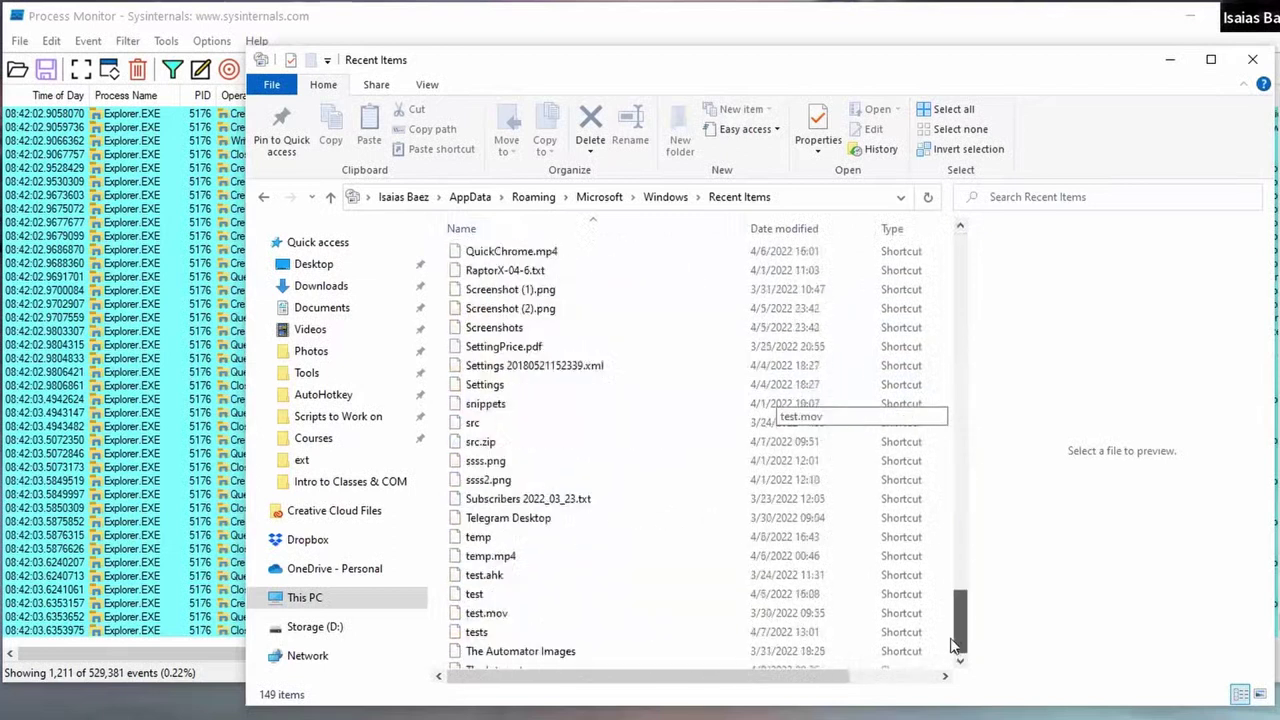
scroll(957, 445, "up", 20)
- Search Recent Items for 'autohotkey' and select the AutoHotkey shortcut
left_click_drag(945, 282, 805, 245)
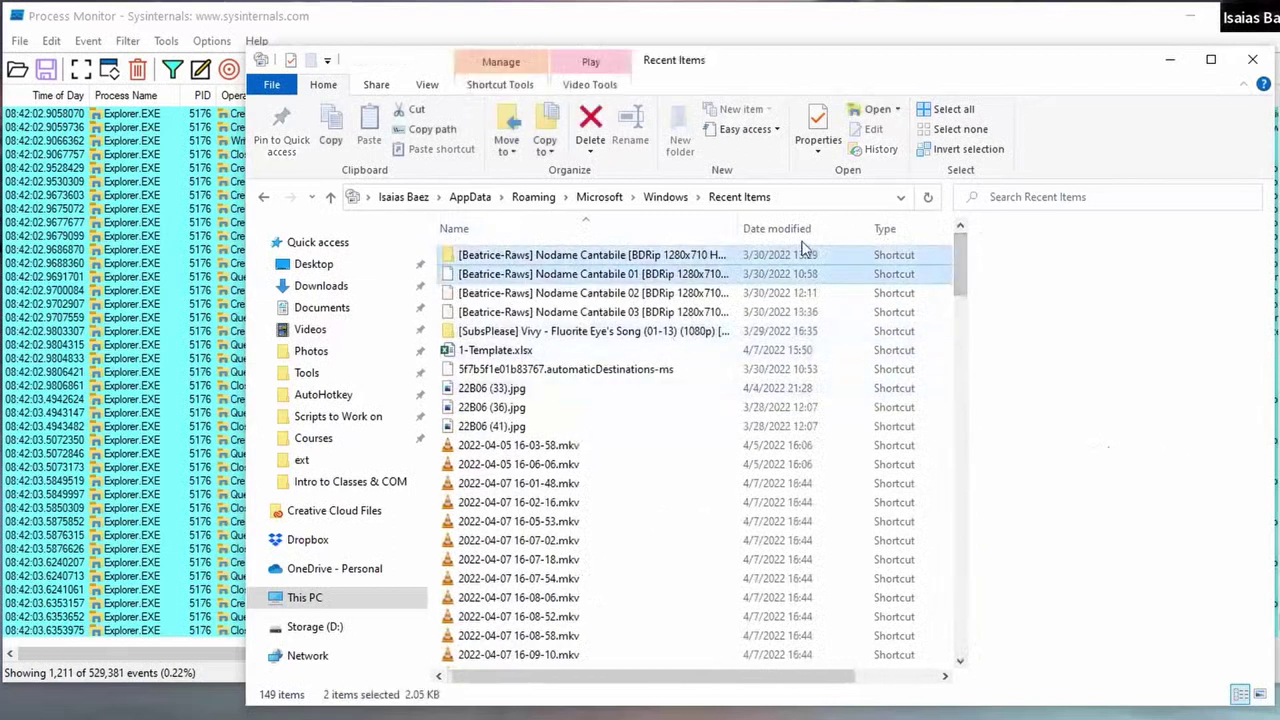
left_click(1015, 199)
type("aut")
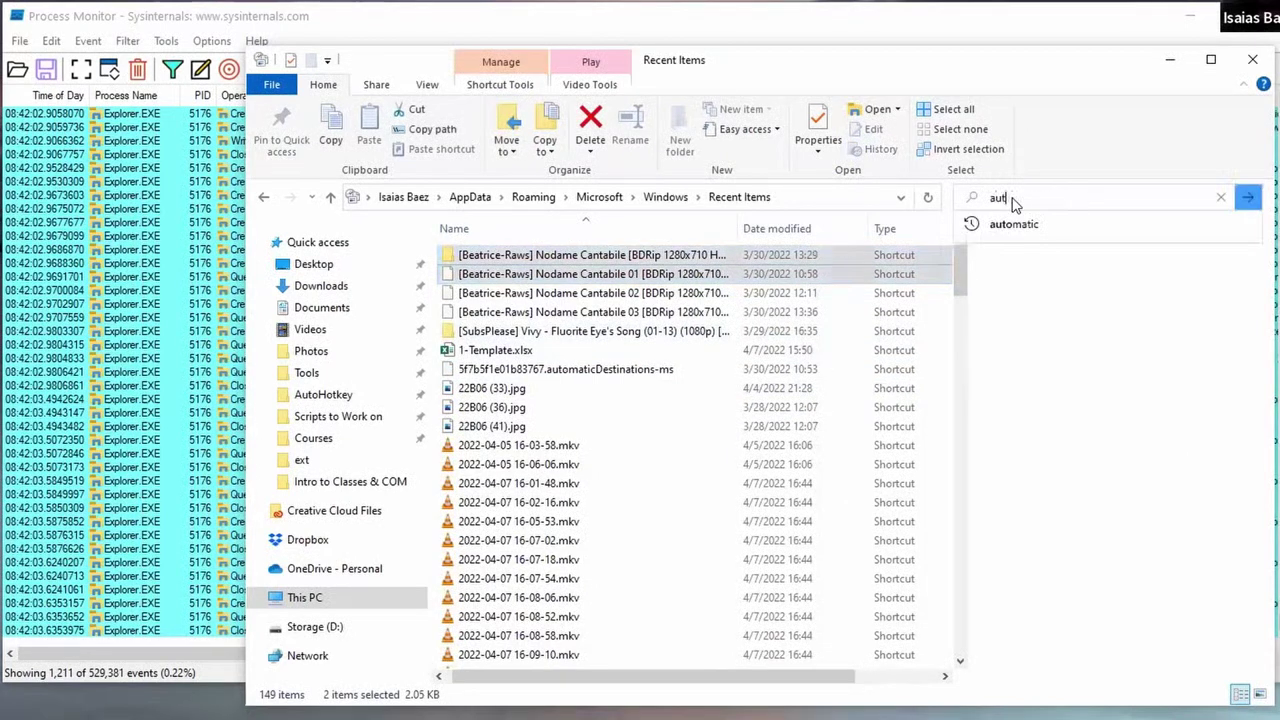
type("ohotkey")
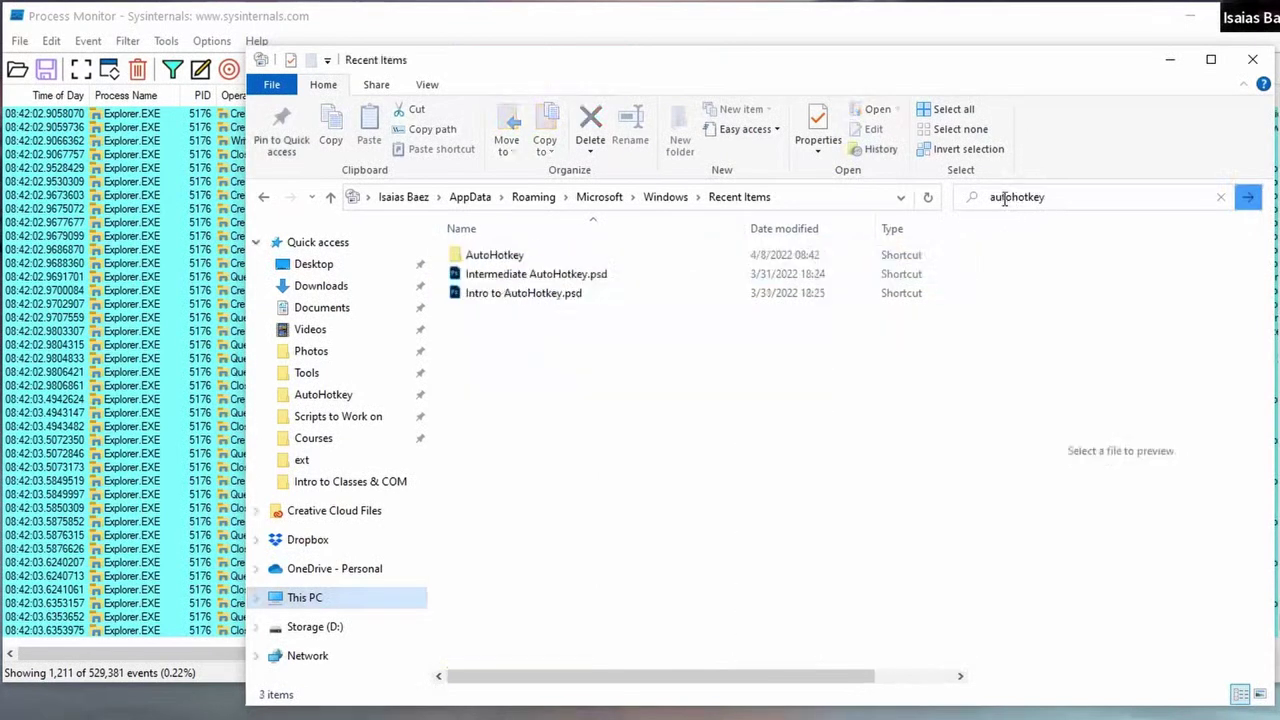
left_click(490, 257)
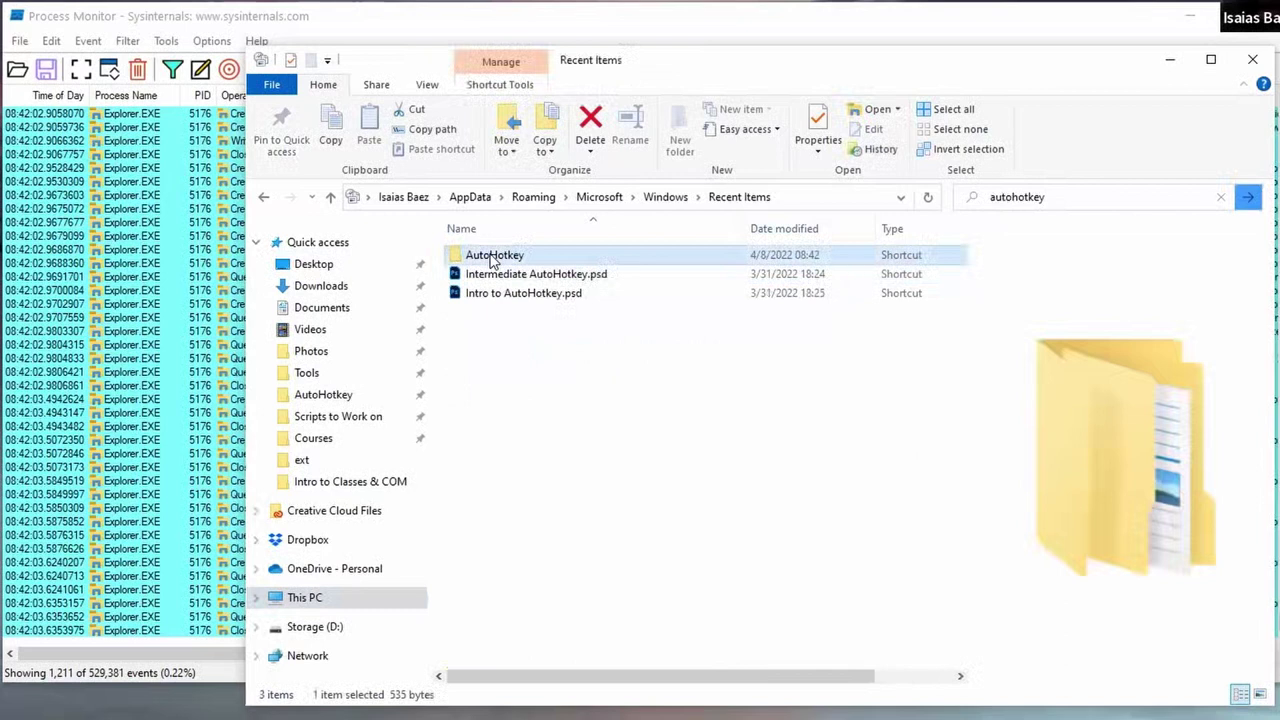
- Delete the AutoHotkey shortcut, leaving two .psd shortcuts, and return to Process Monitor
right_click(497, 258)
left_click(560, 699)
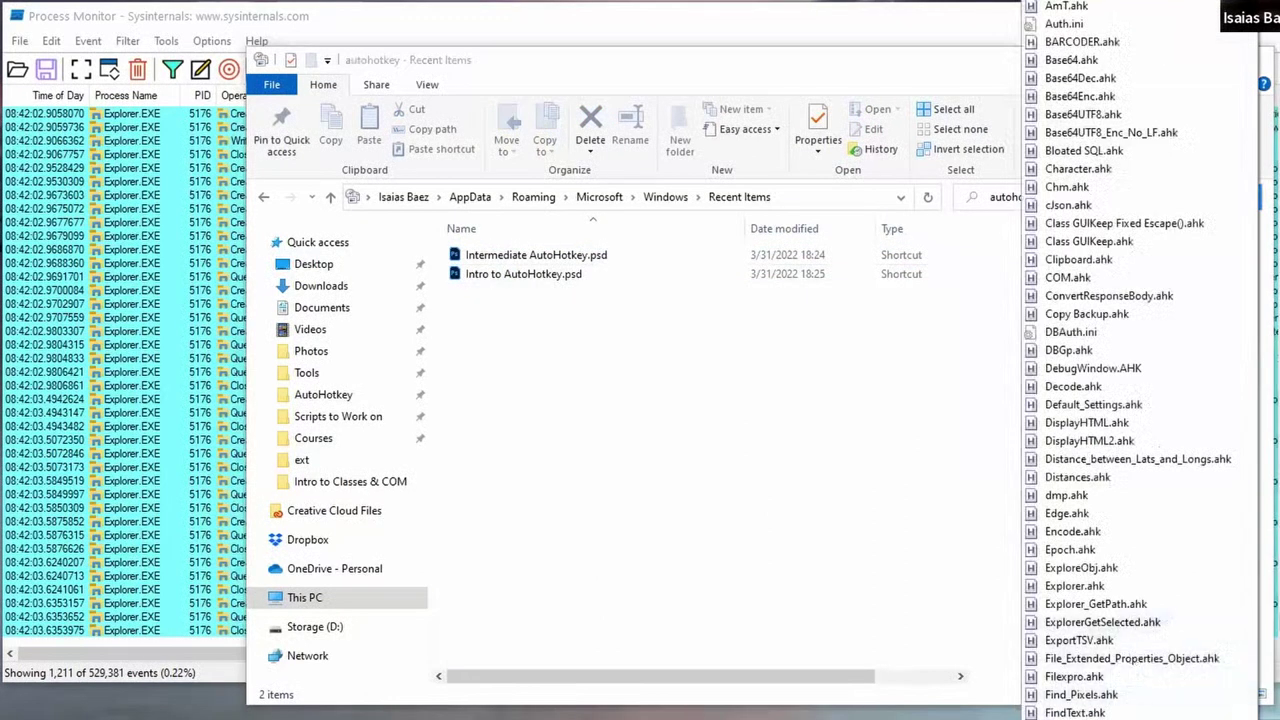
key("Escape")
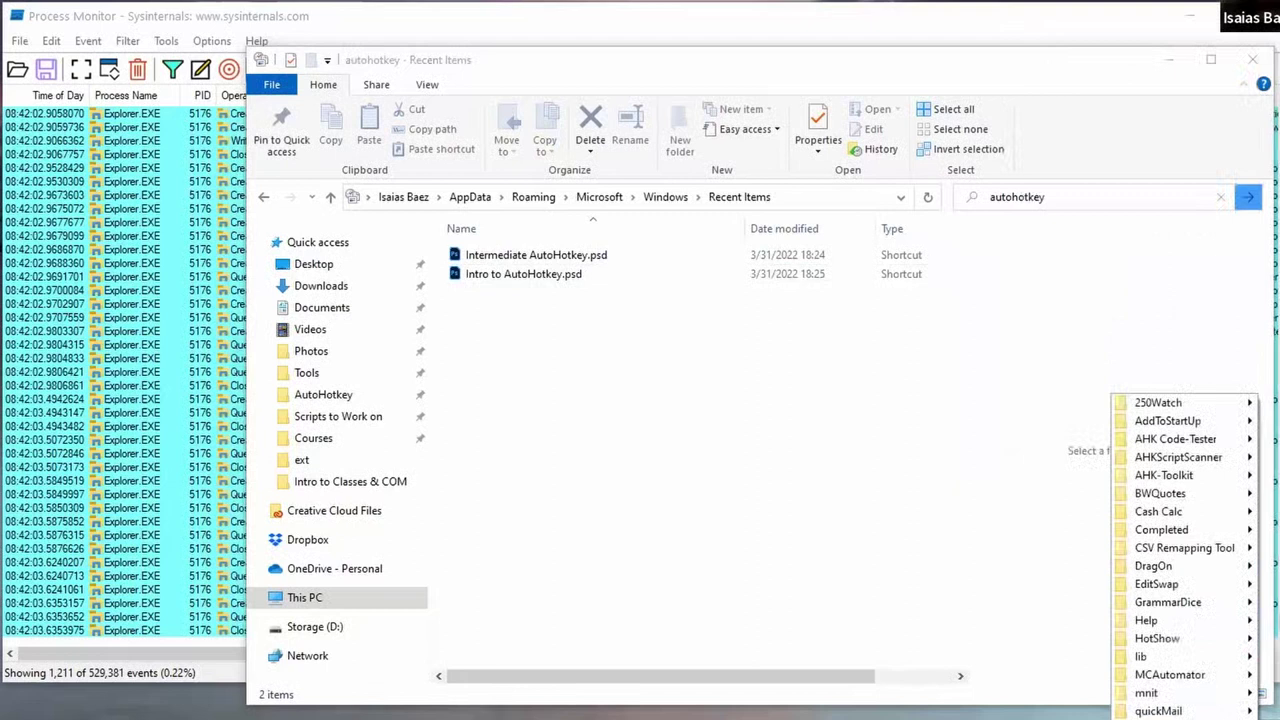
key("Escape")
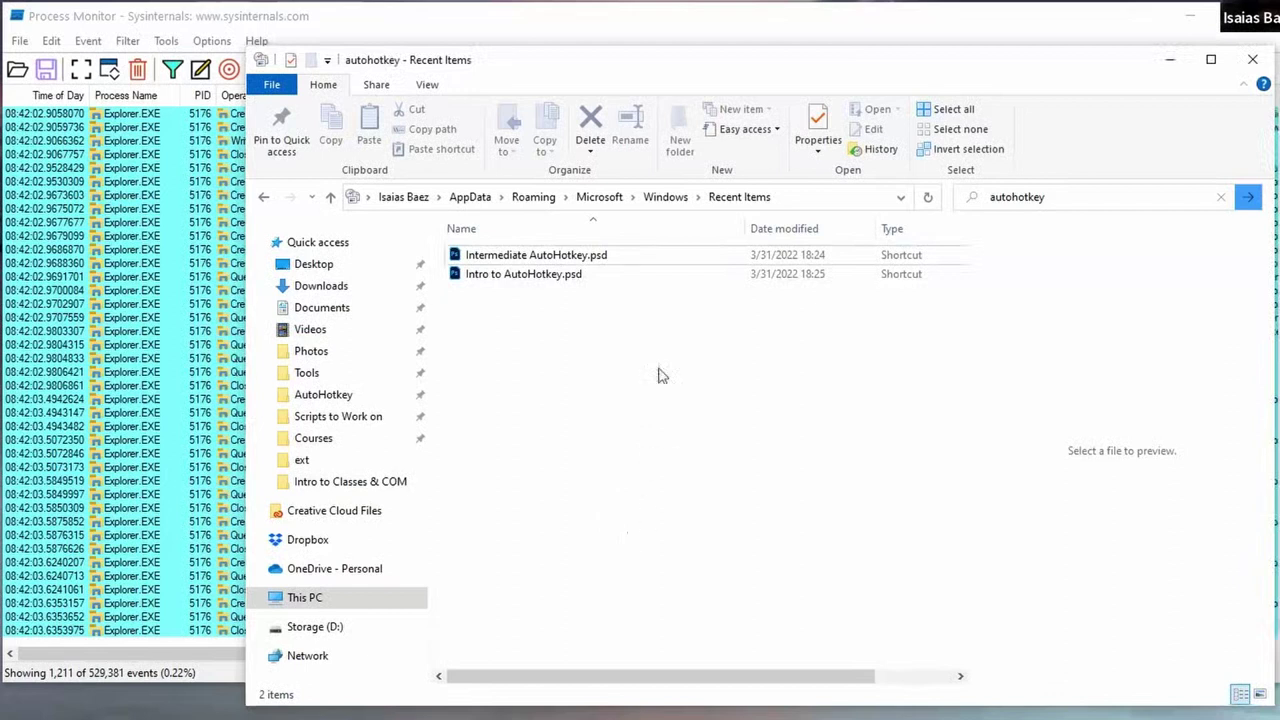
key("alt+Tab")
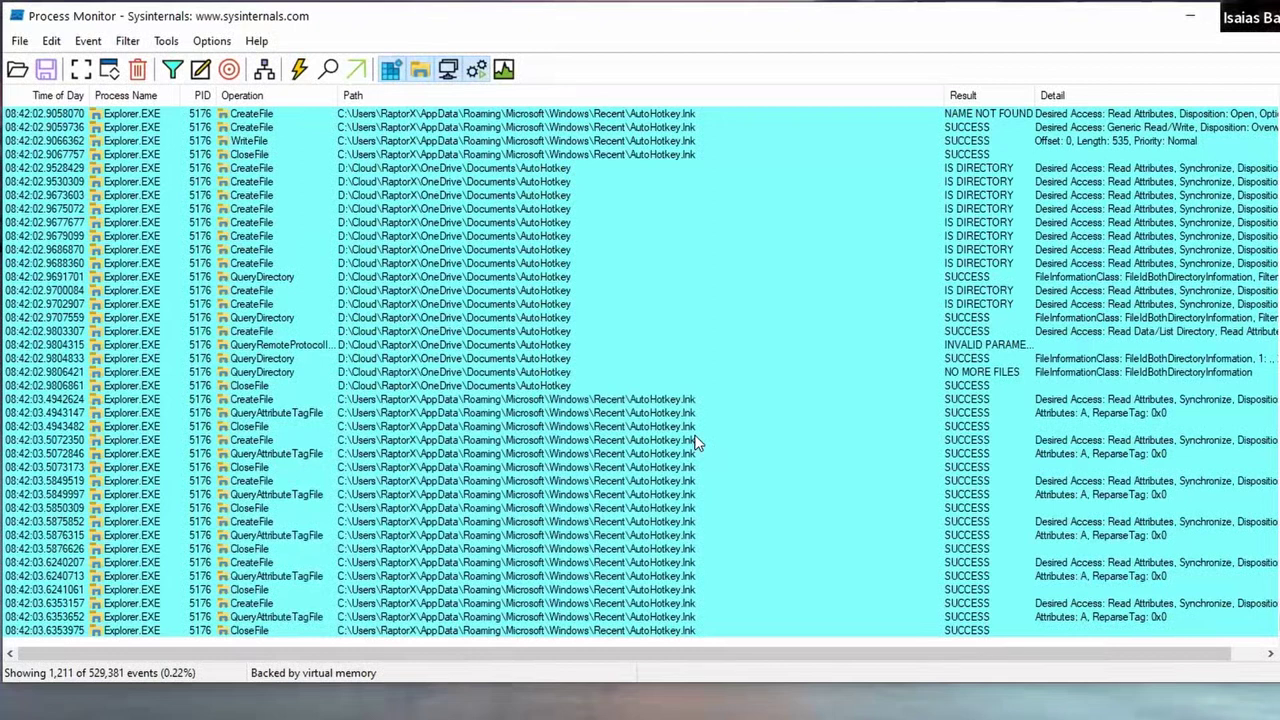
scroll(749, 425, "up", 10)
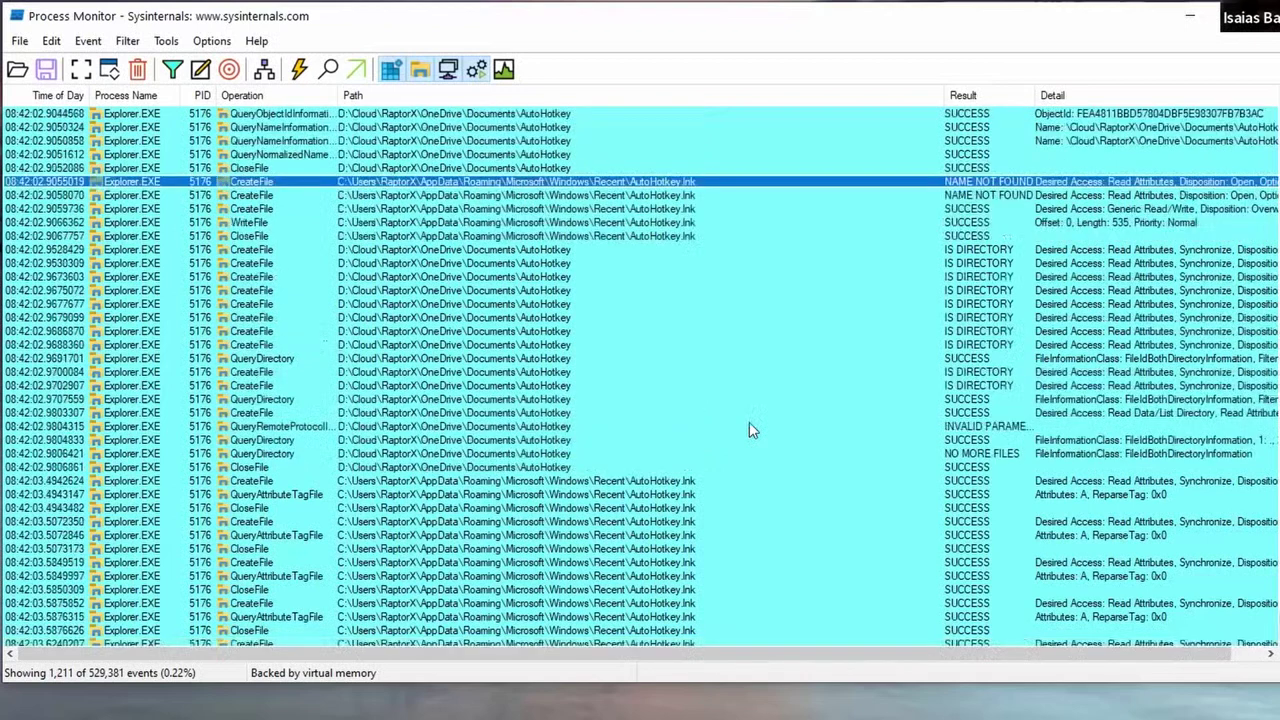
scroll(749, 430, "up", 7)
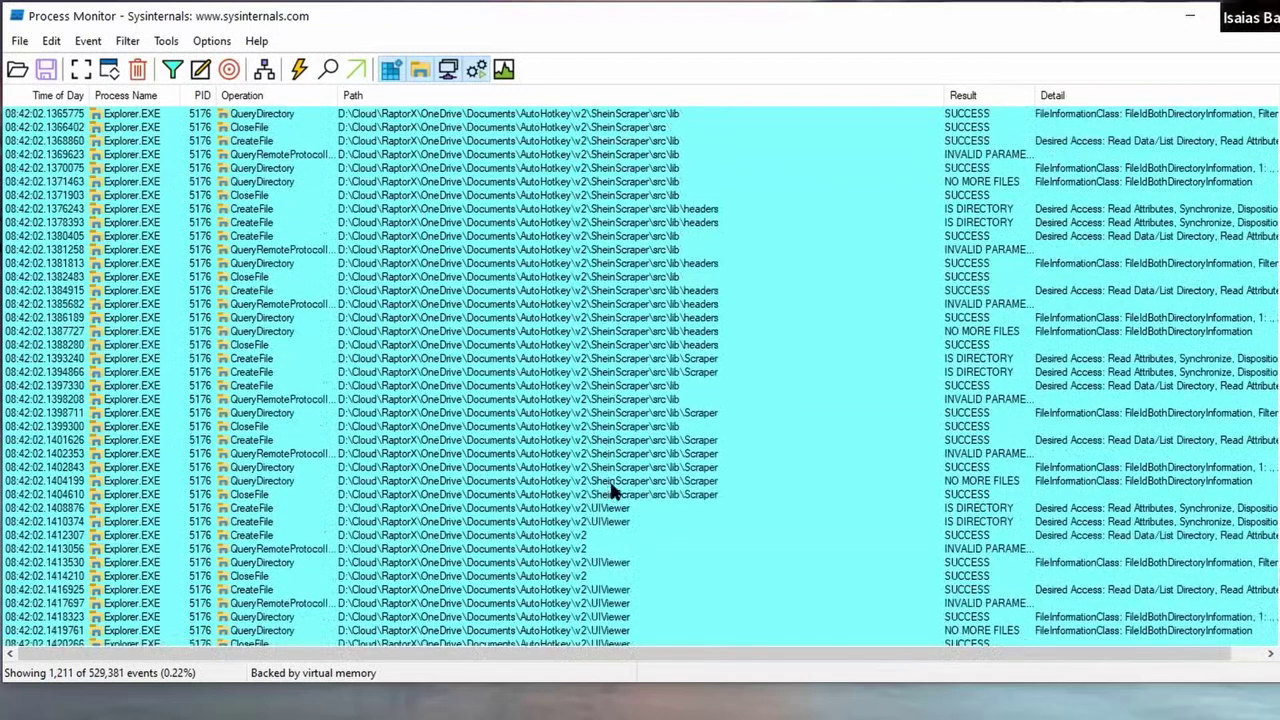
scroll(605, 480, "down", 12)
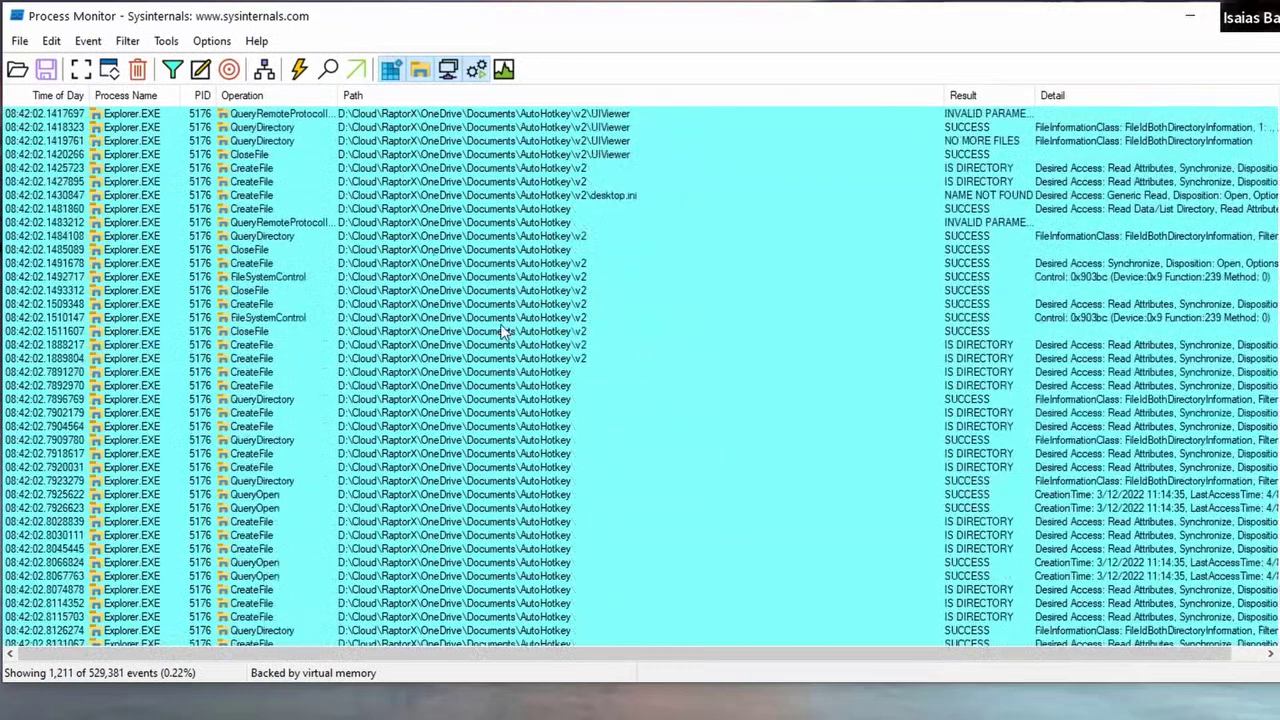
scroll(510, 275, "down", 5)
scroll(508, 272, "down", 7)
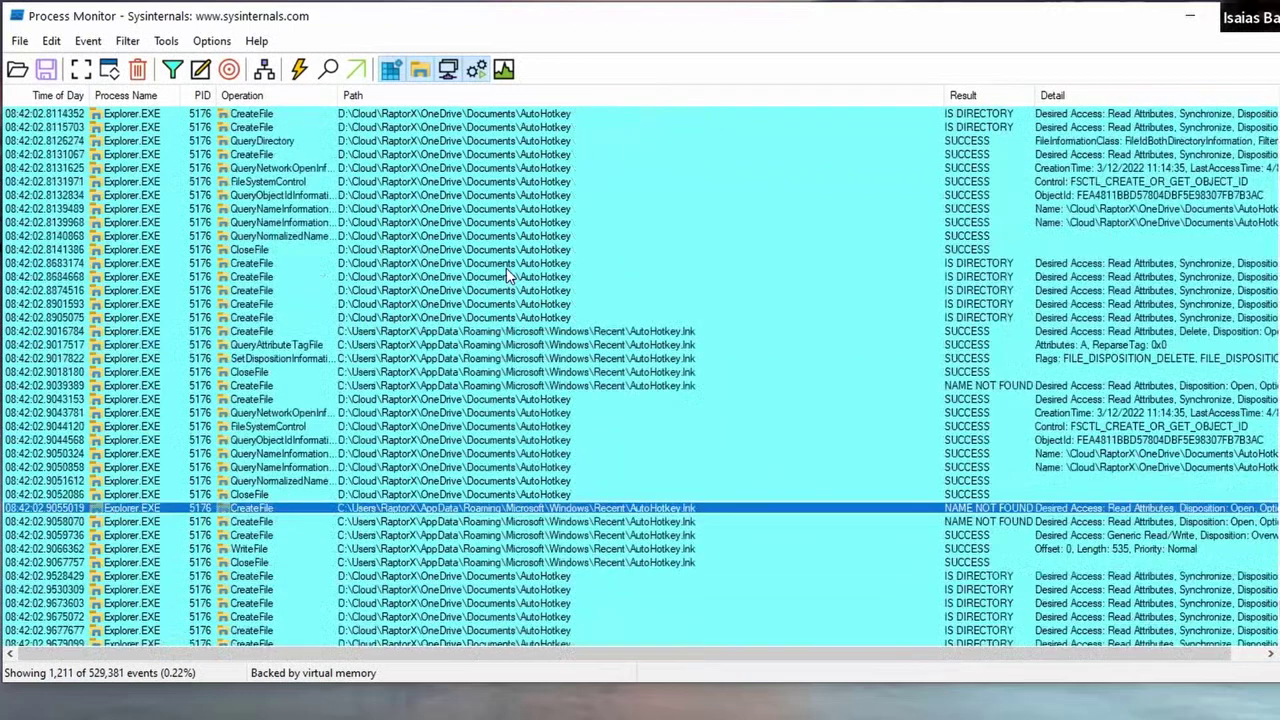
scroll(510, 363, "down", 2)
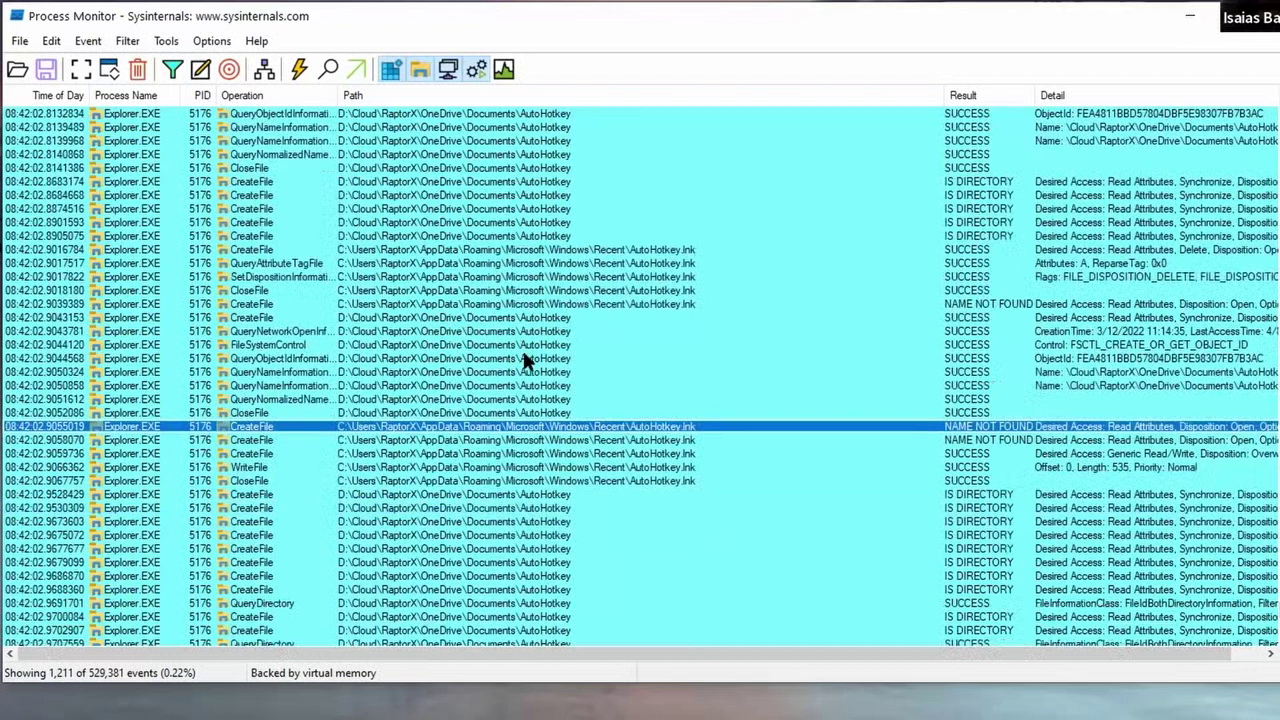
scroll(523, 360, "down", 8)
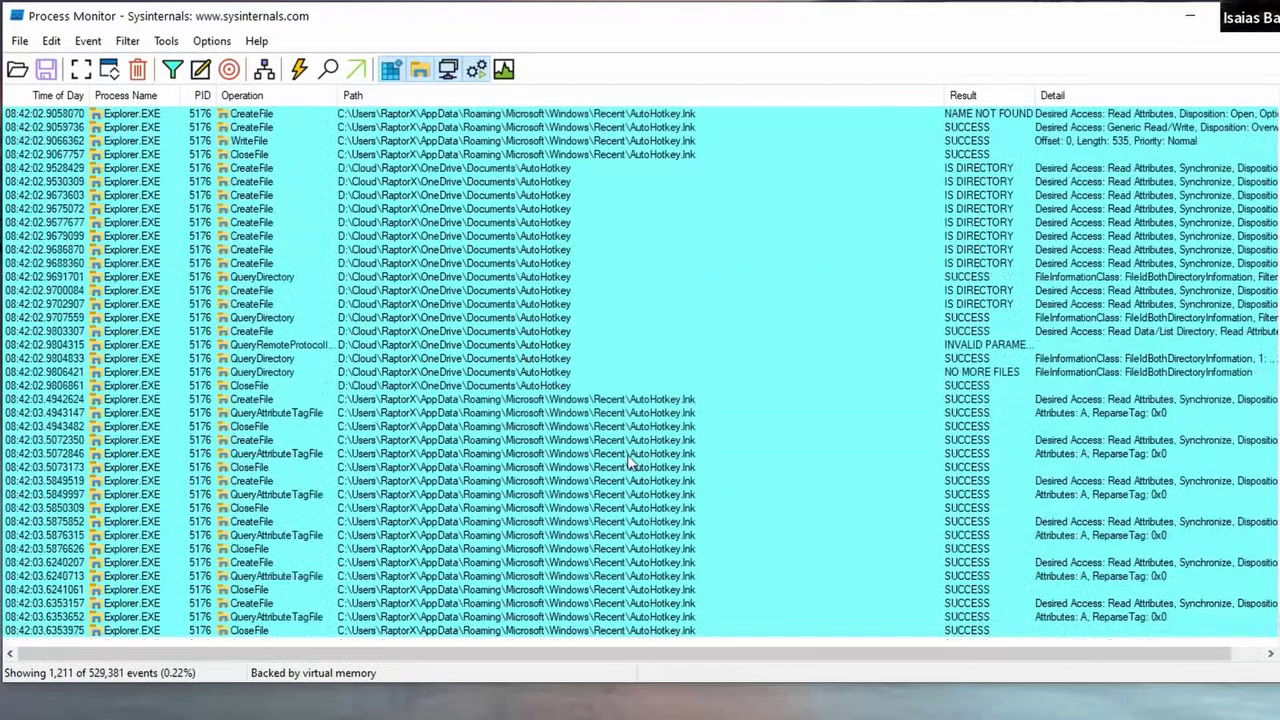
scroll(505, 350, "up", 4)
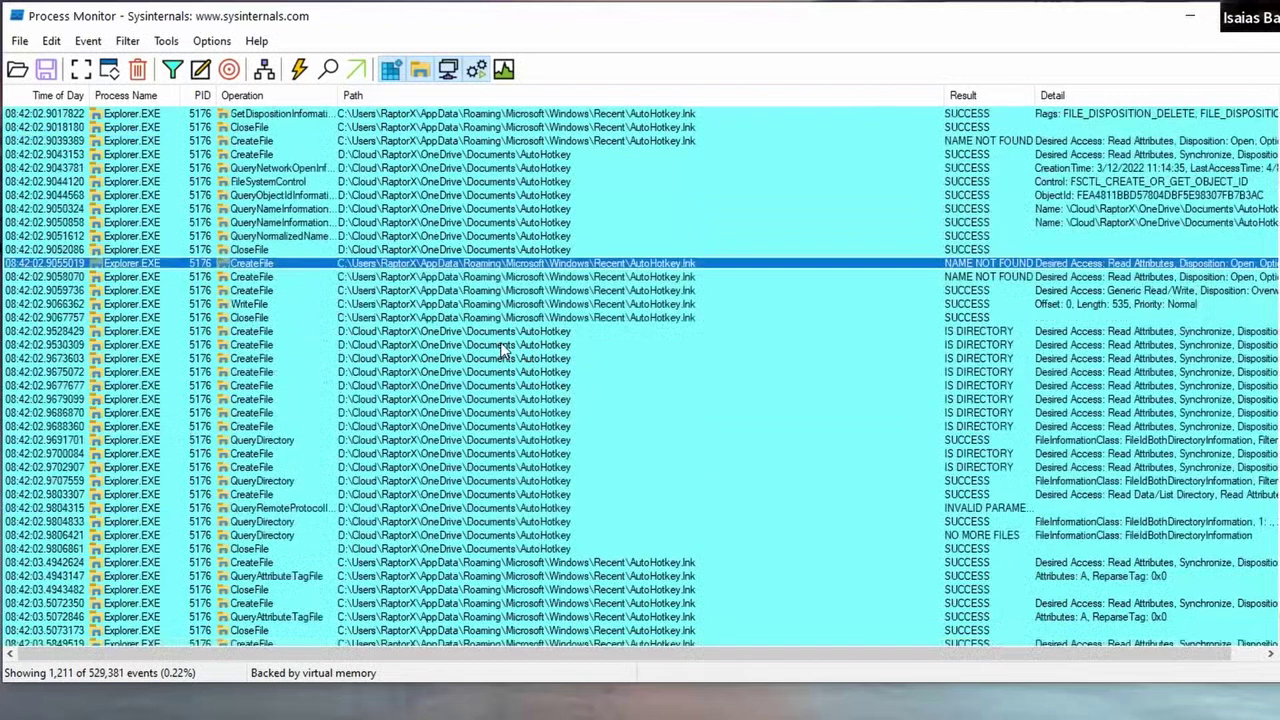
scroll(505, 350, "down", 4)
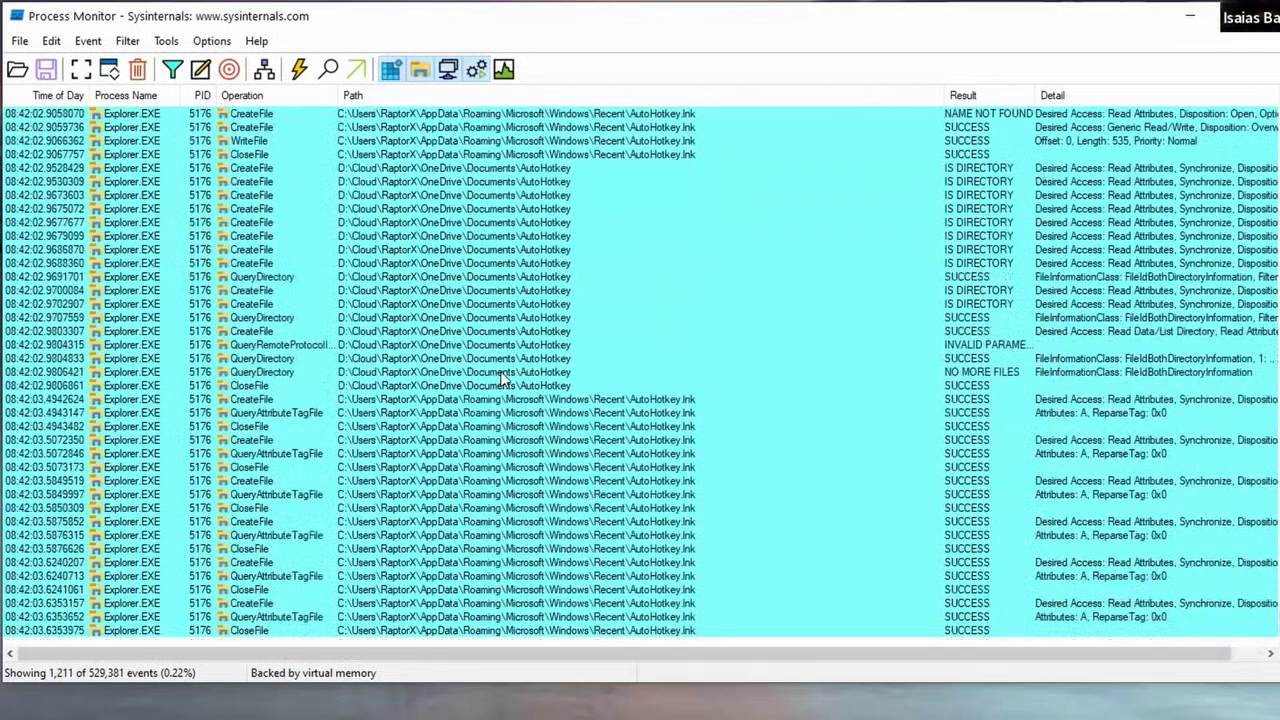